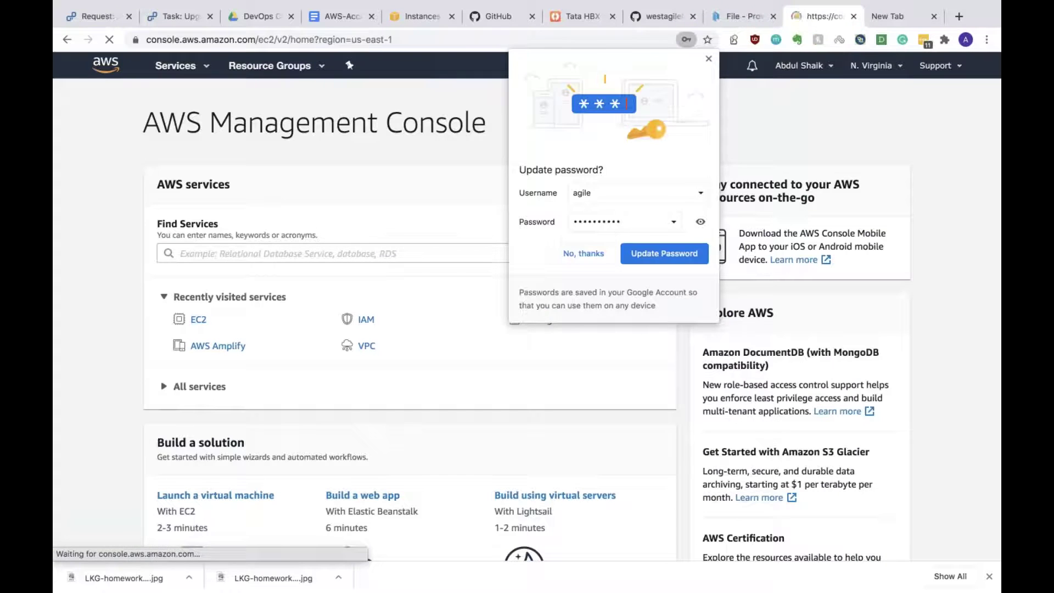
Step: Dismiss the save-password prompt, view the five stopped EC2 instances, then switch to the desktop
click(583, 251)
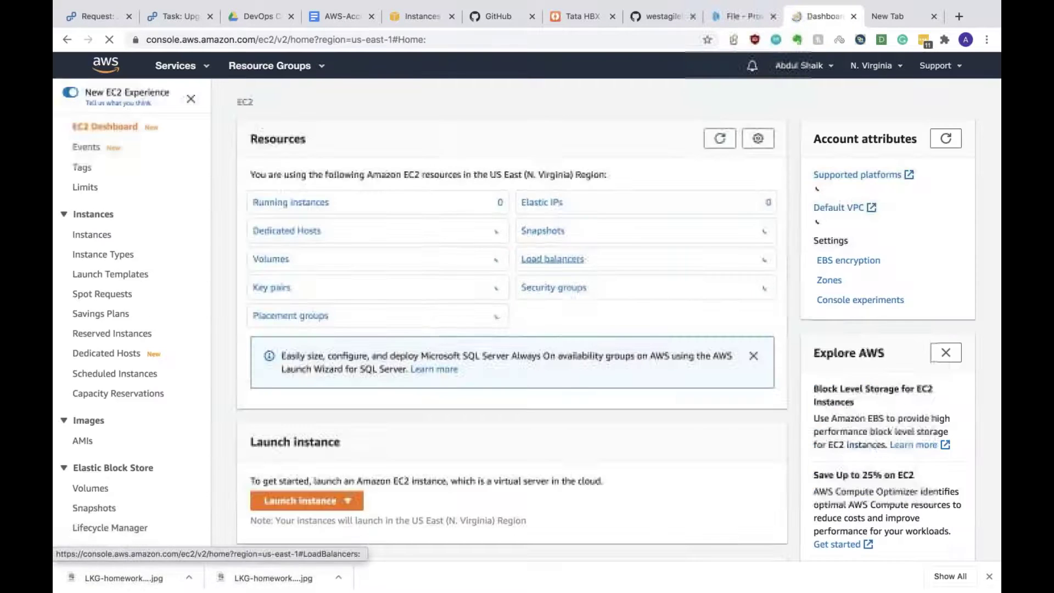
click(294, 203)
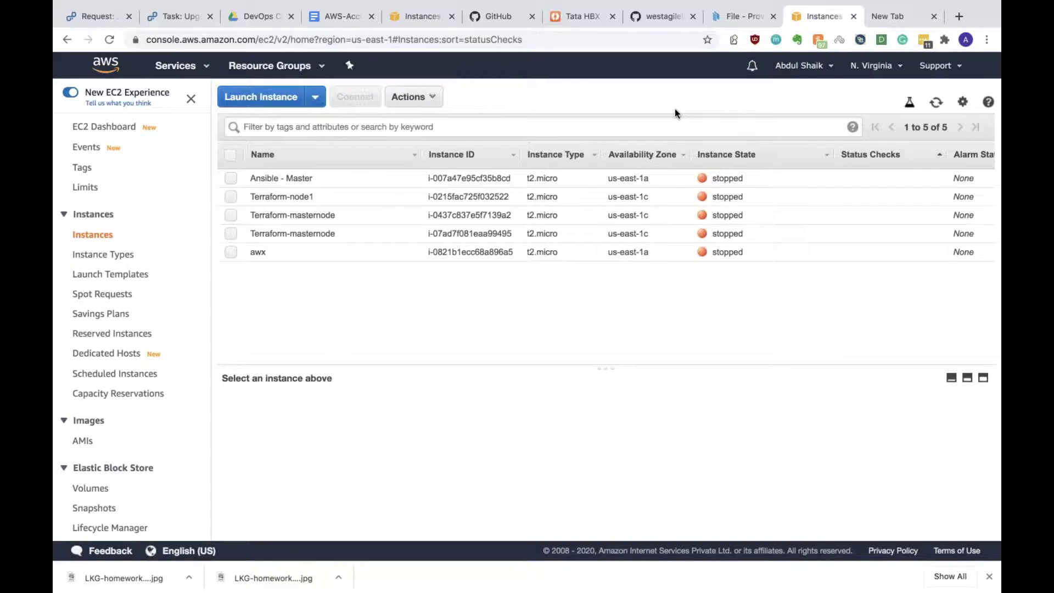
key(ctrl+Left)
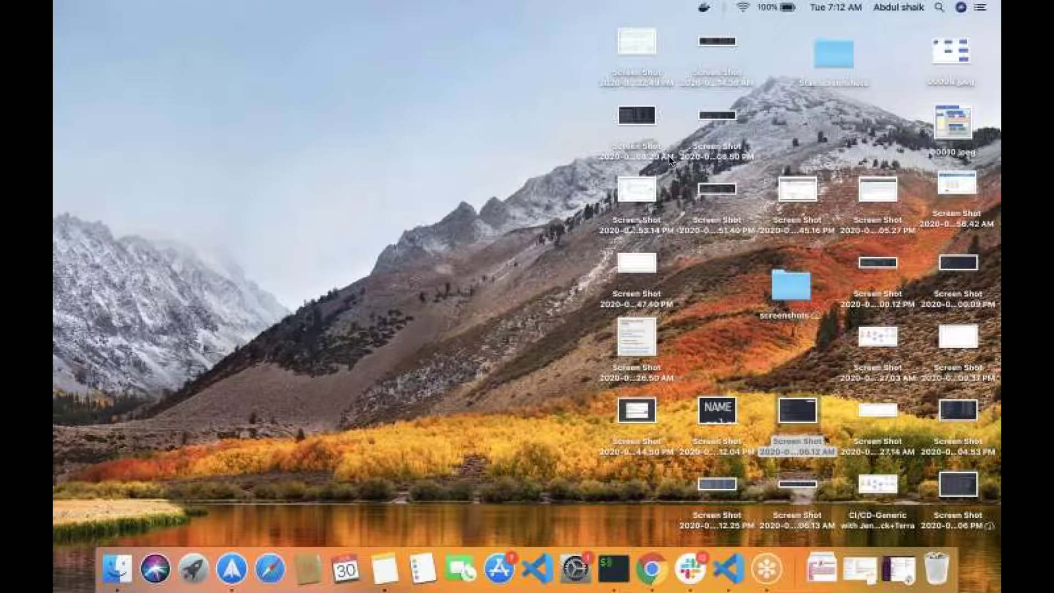
Step: Bring the full-screen iTerm2 forward and clear the bottom terminal pane
click(614, 568)
key(Escape)
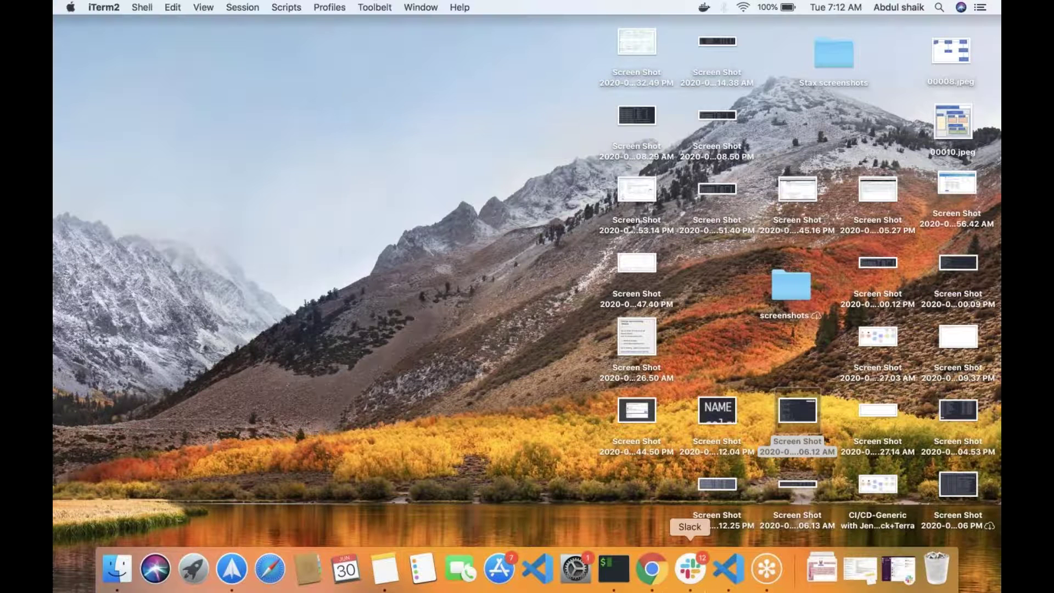
click(615, 568)
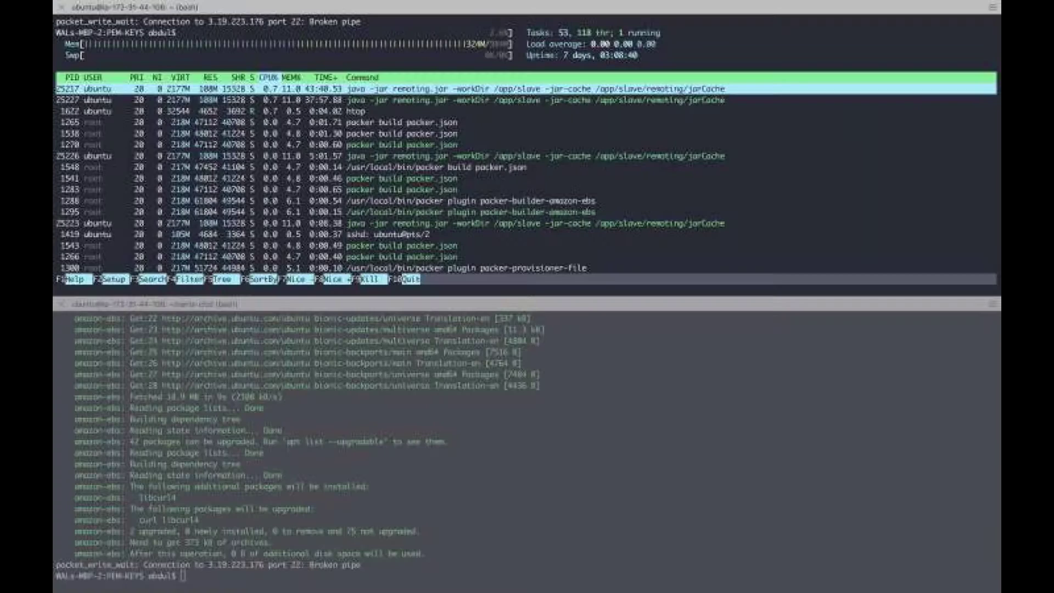
click(411, 201)
click(417, 213)
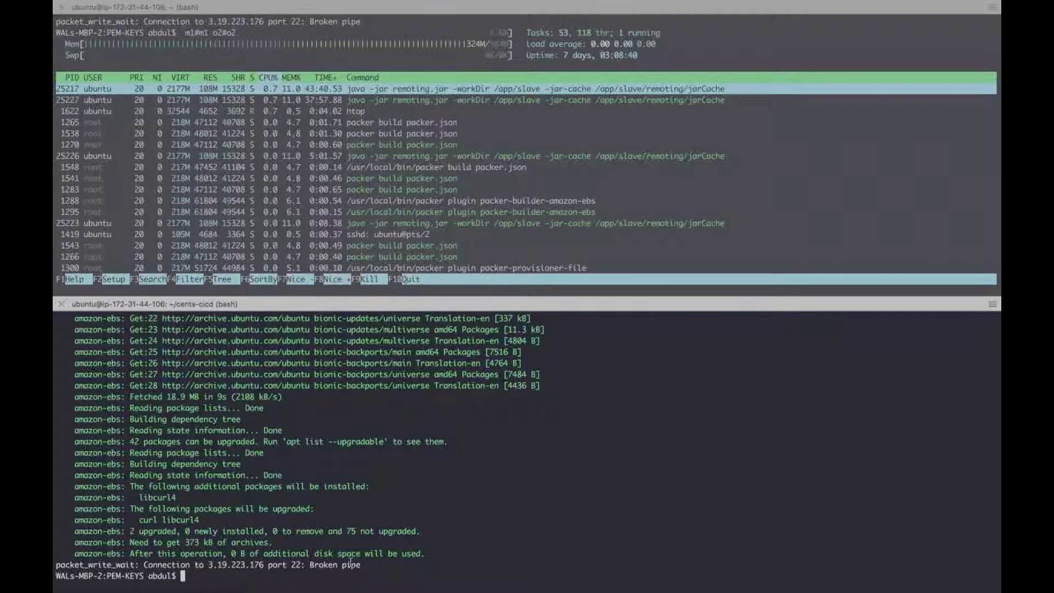
click(363, 567)
key(ctrl+l)
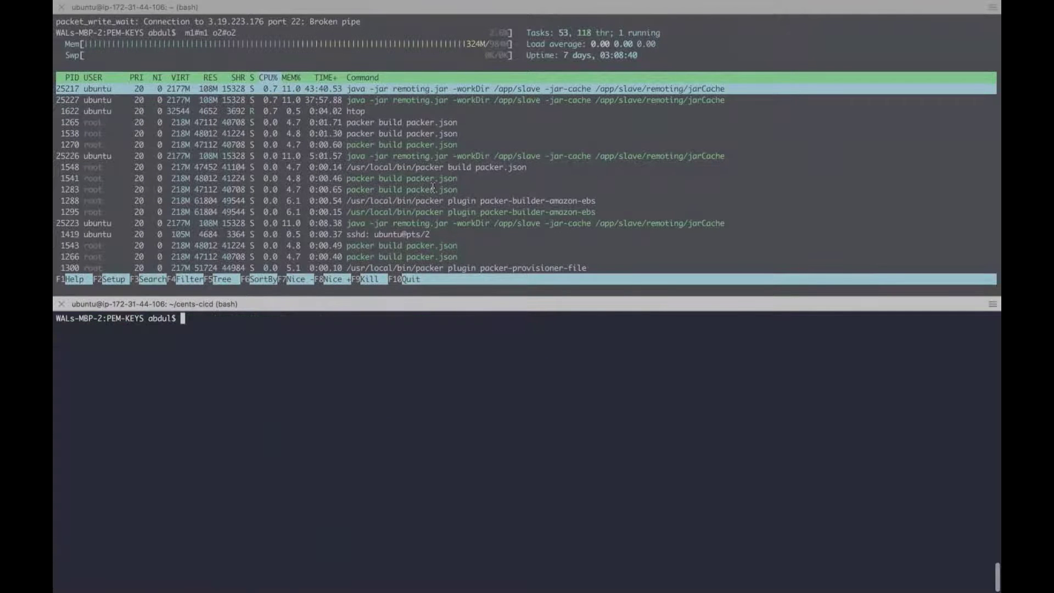
Step: Close the htop split pane, then clear the screen and list the .pem key files
right_click(433, 189)
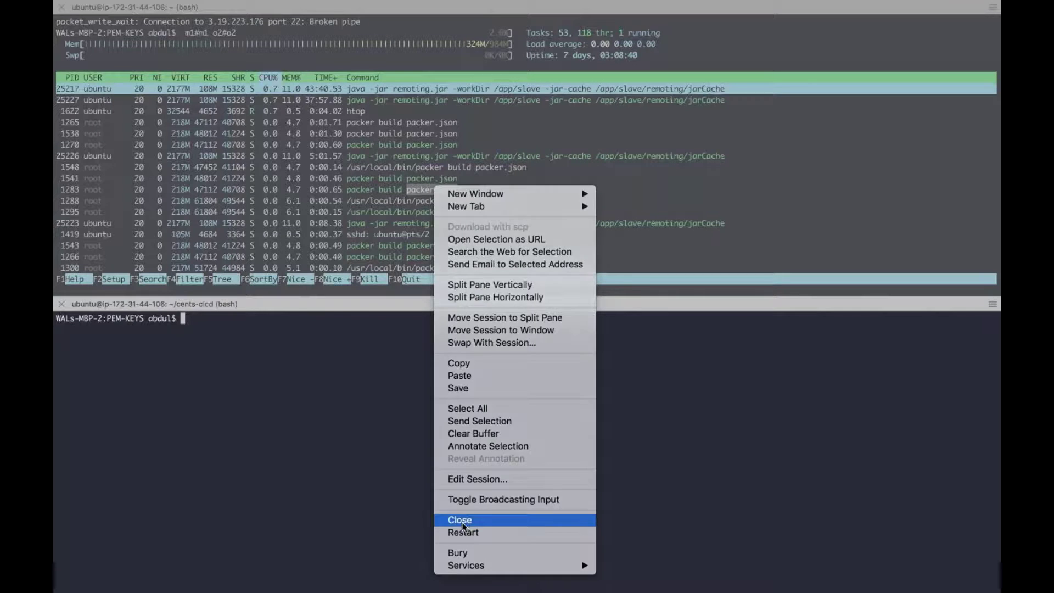
click(388, 432)
text(clear)
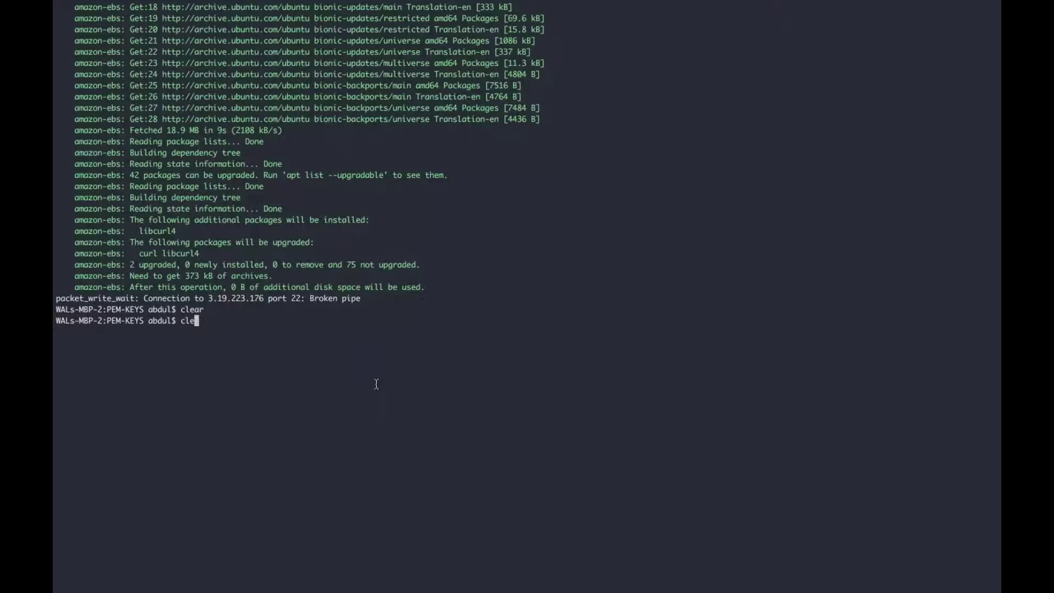
key(Return)
text(ls)
key(Return)
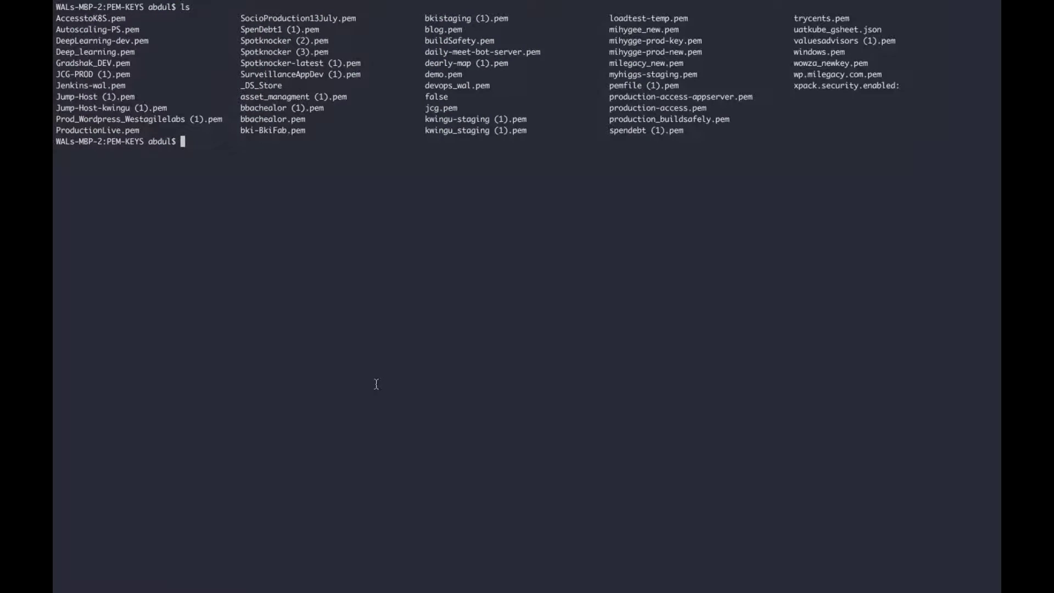
Step: Raise the iTerm2 session font from Monaco 13 to Monaco 17
right_click(201, 306)
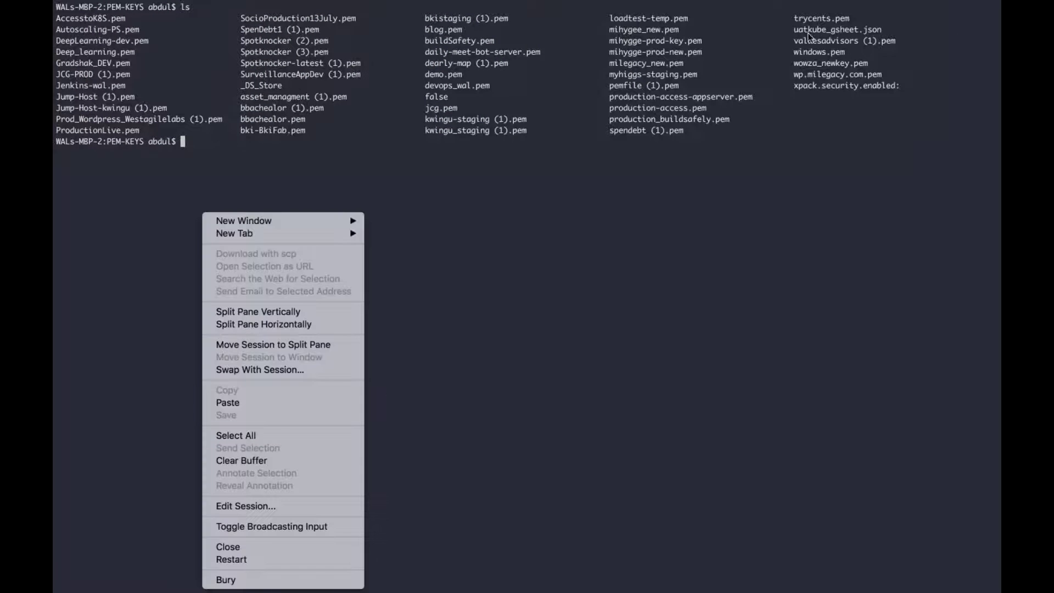
click(393, 293)
right_click(391, 290)
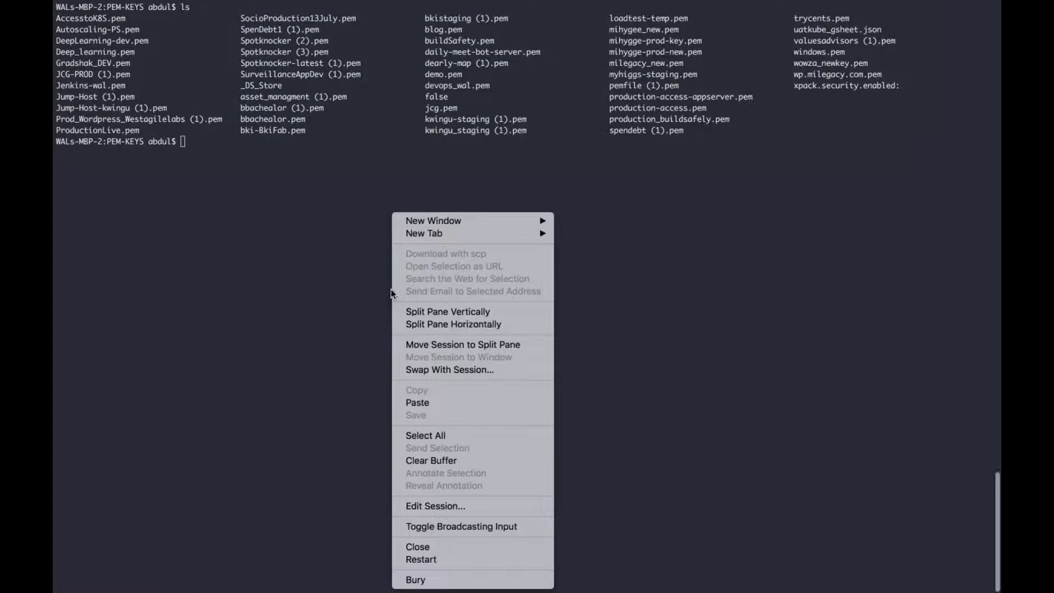
click(460, 507)
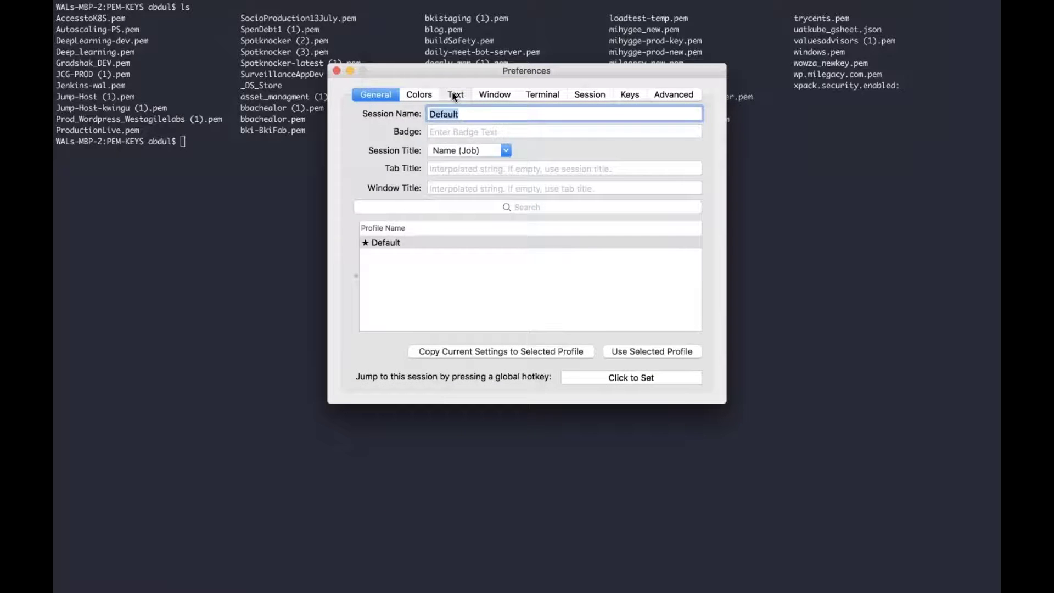
click(456, 94)
click(603, 287)
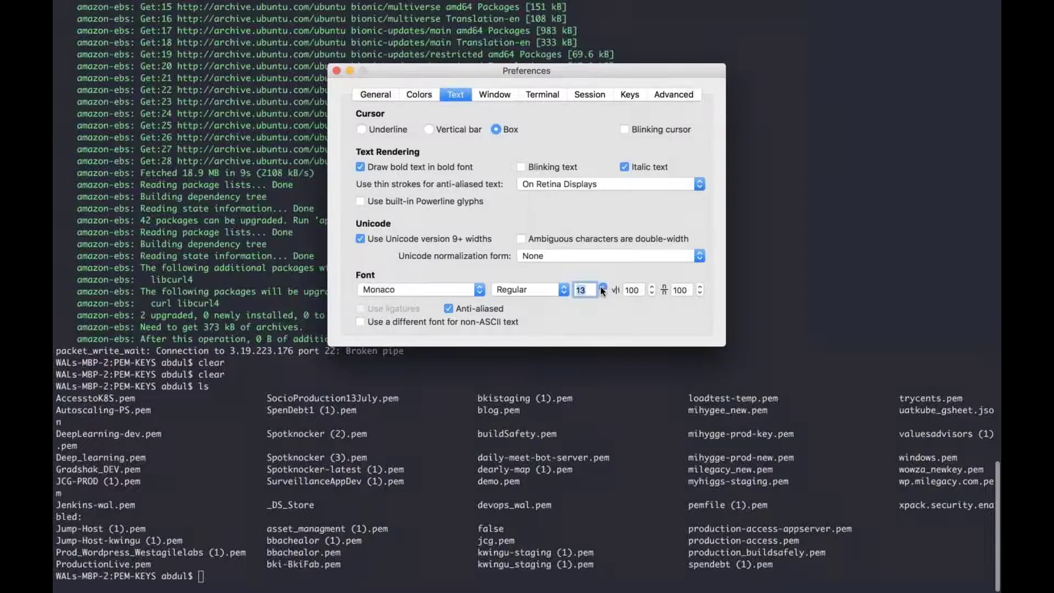
click(603, 287)
click(602, 287)
click(602, 287)
click(603, 287)
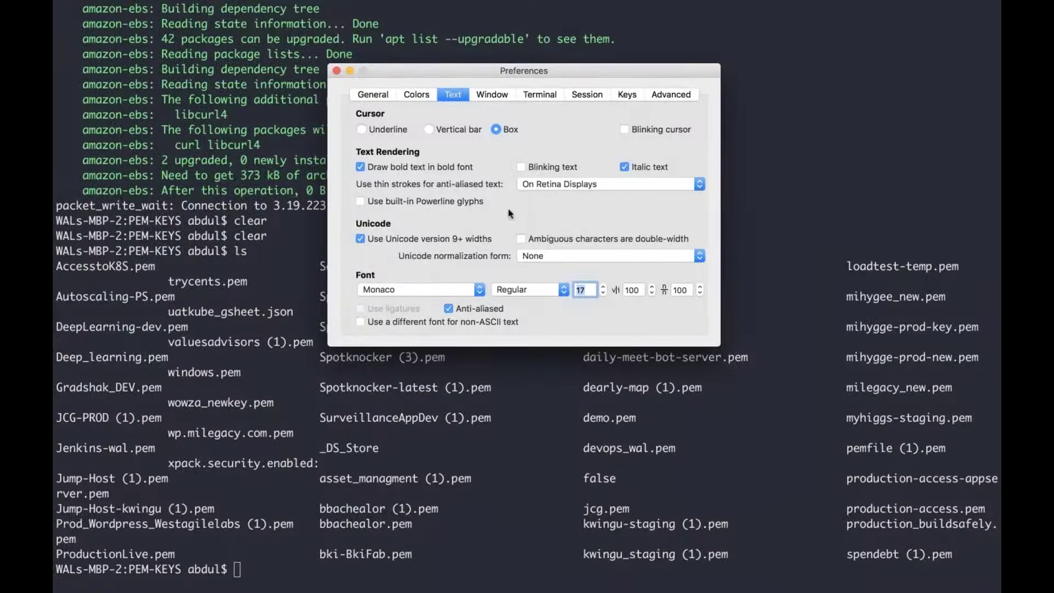
click(337, 69)
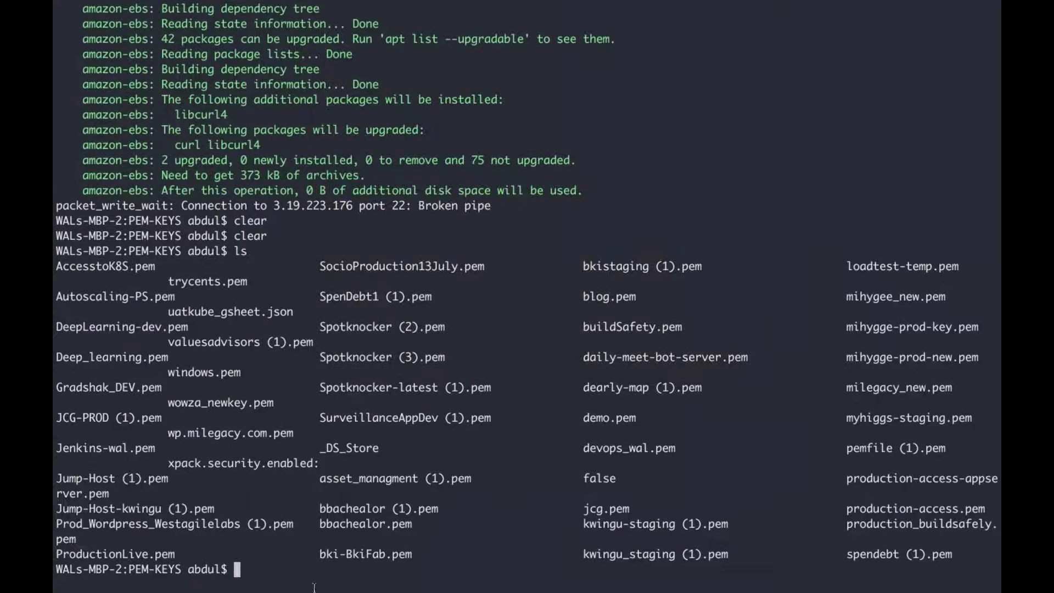
Step: Clear the terminal, list the key folder's files, and return to the home folder
text(clear)
key(Return)
text(ls)
key(Return)
text(cd)
key(Return)
Step: Change into the Downloads/local folder and list its files
text(cd Dow)
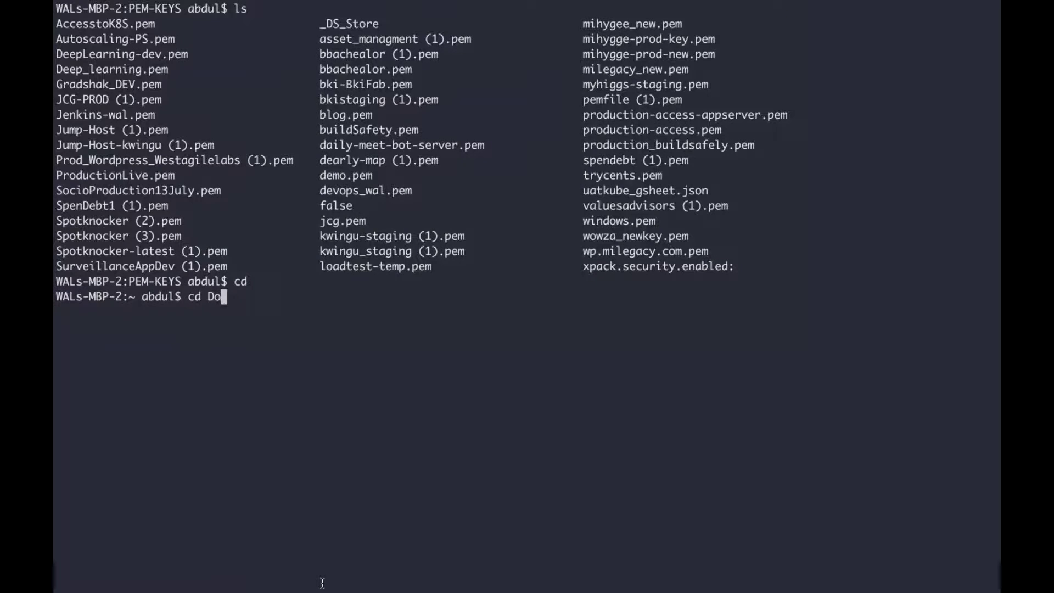
key(Tab)
text(lo)
key(BackSpace)
key(BackSpace)
text(lo)
key(Return)
text(cd Dow)
key(Tab)
text(local)
key(Return)
text(l)
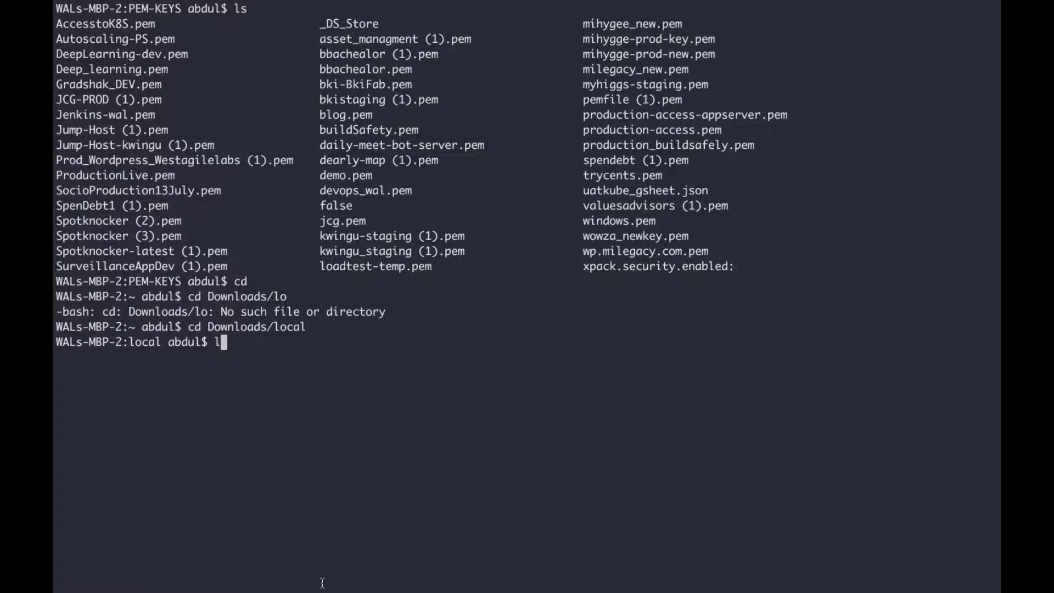
text(s)
key(Return)
Step: Clear the screen, start 'vagrant up node4', then interrupt it with Ctrl+C
text(clear)
key(Return)
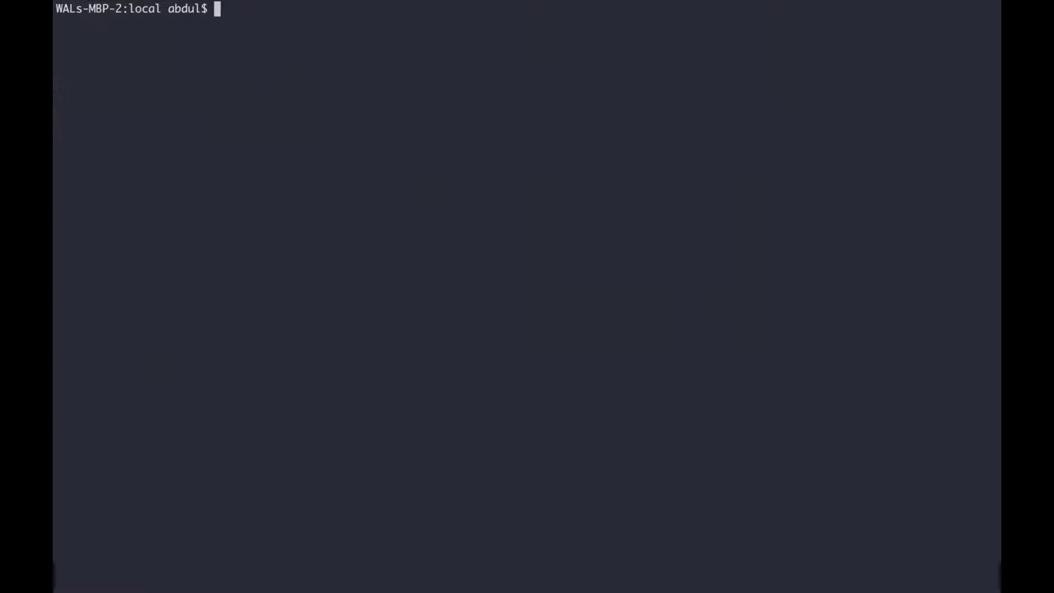
text(vagrant)
text(up)
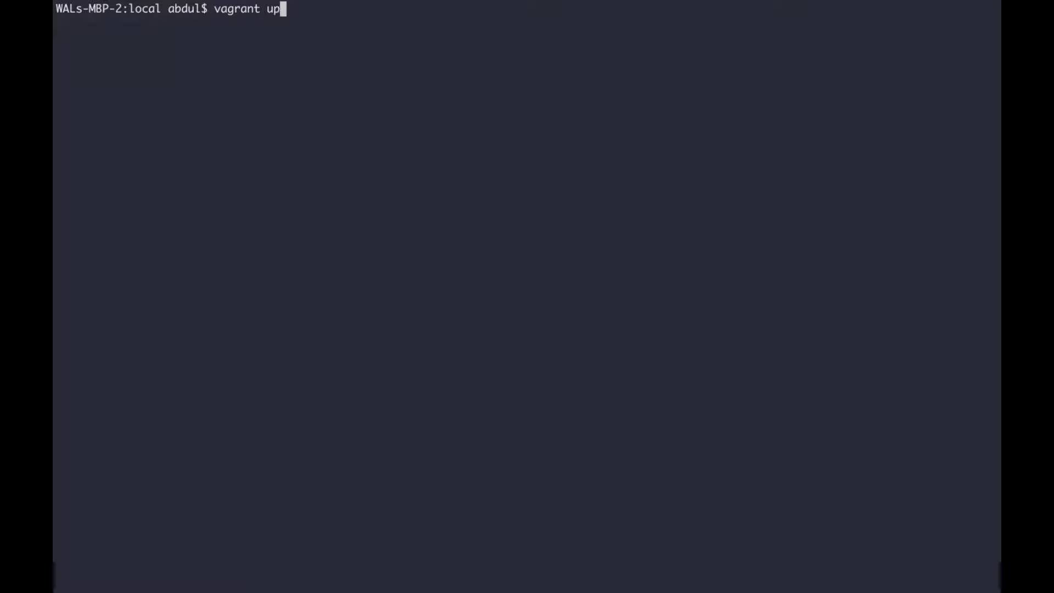
text( node4)
key(Return)
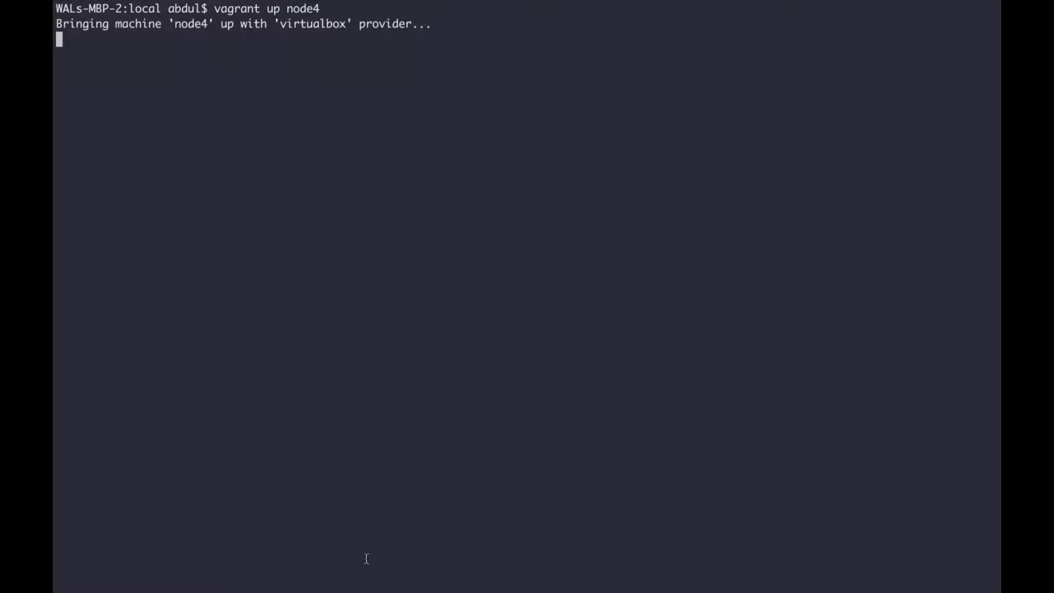
key(ctrl+c)
Step: Open the Vagrantfile in vim
text(vim V)
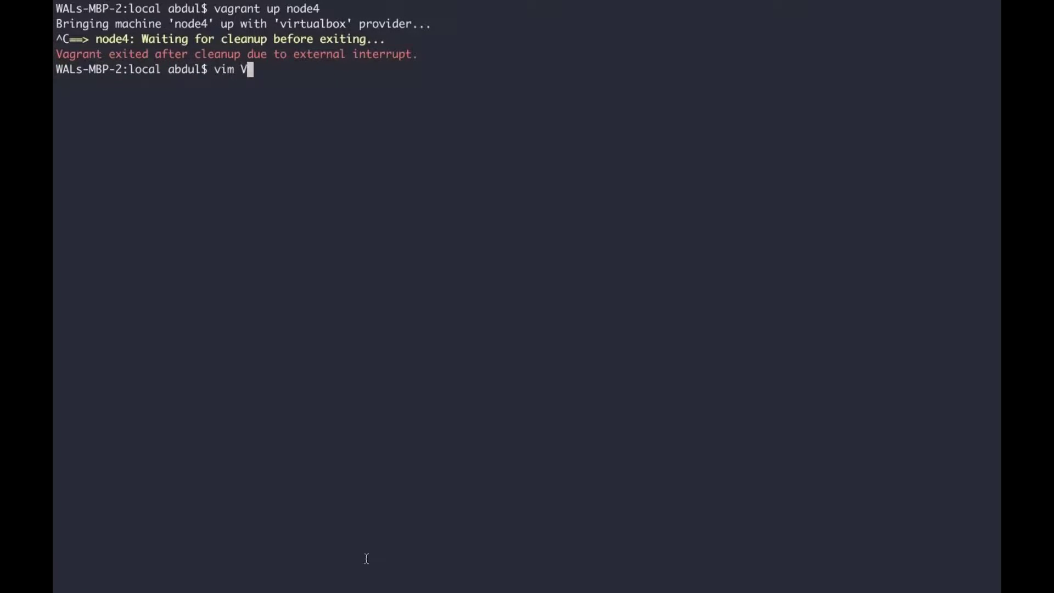
key(Tab)
key(Return)
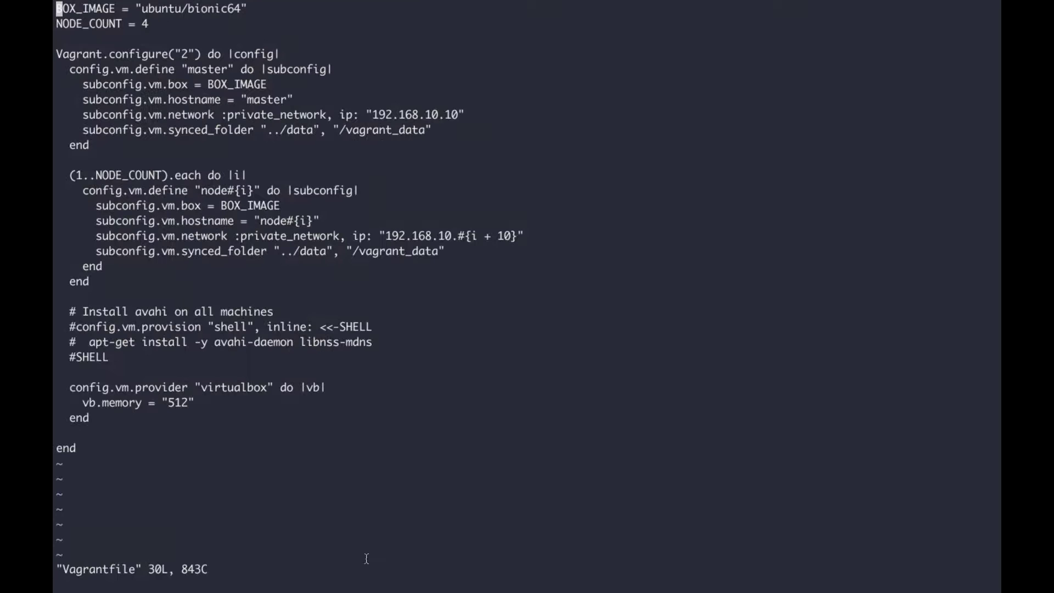
Step: Change vb.memory from 512 to 1024 in the Vagrantfile and save with :wq
key(j)
key(j)
key(j)
key(j)
key(j)
key(j)
key(j)
key(j)
key(j)
key(j)
key(j)
key(j)
key(j)
key(j)
key(j)
key(j)
key(j)
key(j)
key(j)
key(j)
key(j)
key(j)
key(j)
key(j)
key(j)
key(j)
key(l)
key(l)
key(l)
key(l)
key(l)
key(l)
key(l)
key(l)
key(l)
key(l)
key(l)
key(l)
key(l)
key(l)
key(l)
key(l)
key(l)
key(l)
key(l)
key(l)
key(i)
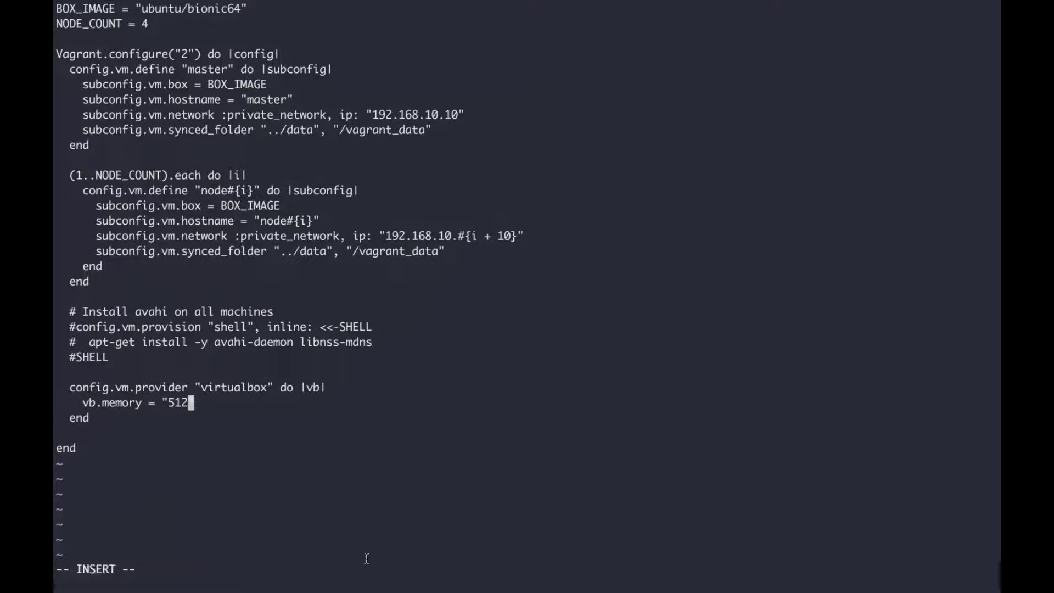
key(BackSpace)
key(BackSpace)
key(BackSpace)
text(1024)
key(Escape)
text(:wq)
key(Return)
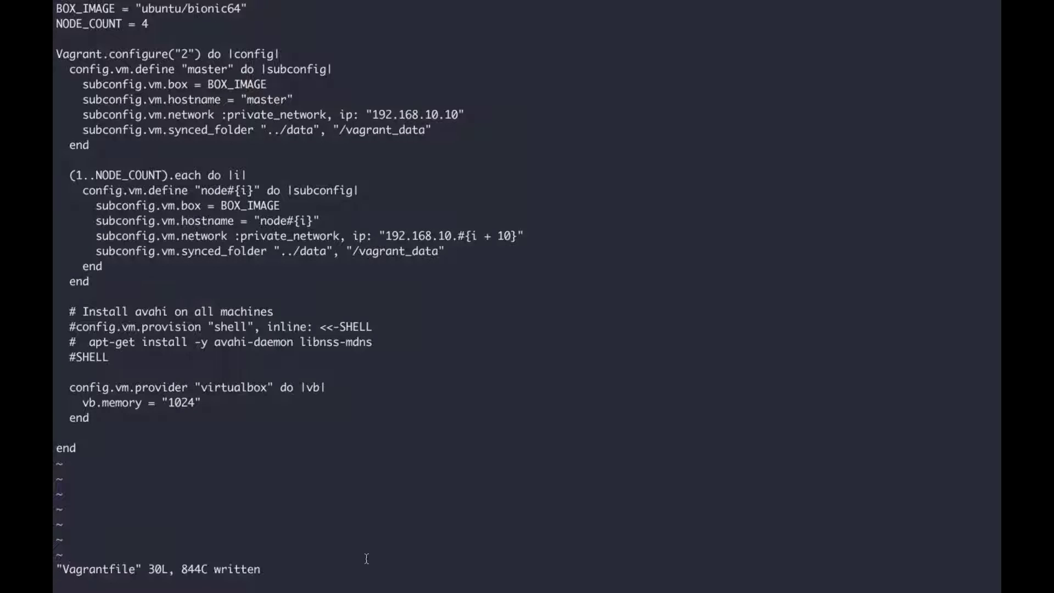
Step: Rerun 'vagrant up node4' and switch over to the desktop
text(vag)
key(BackSpace)
text(grant u)
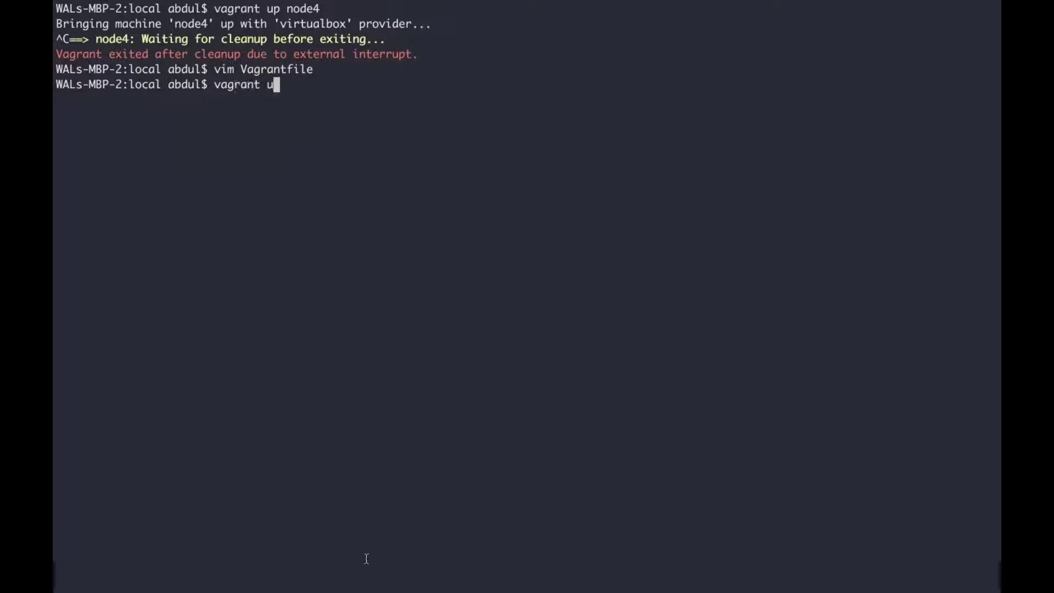
text(p node4)
key(Return)
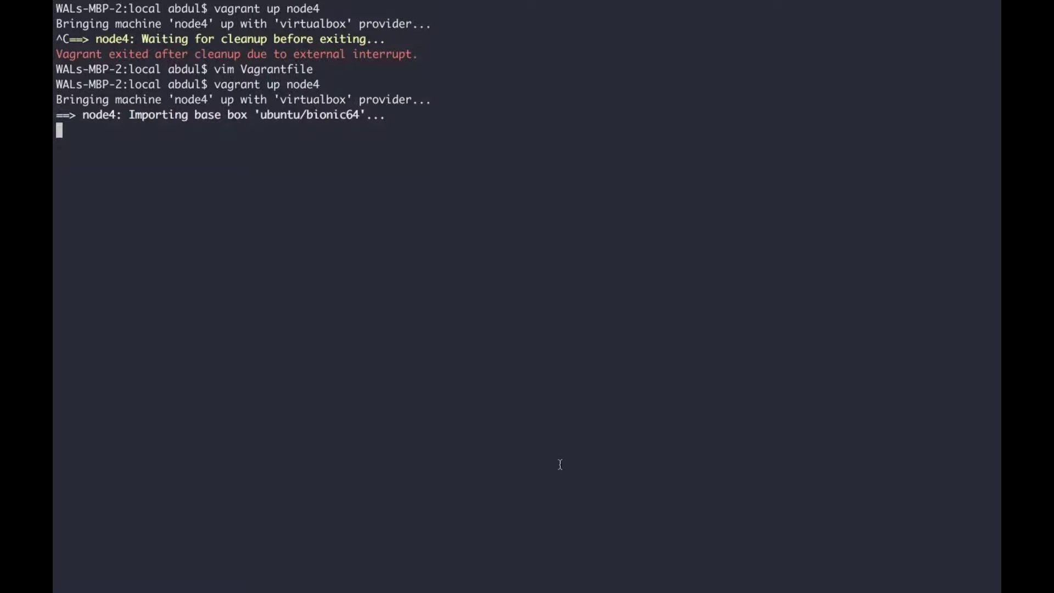
key(ctrl+Left)
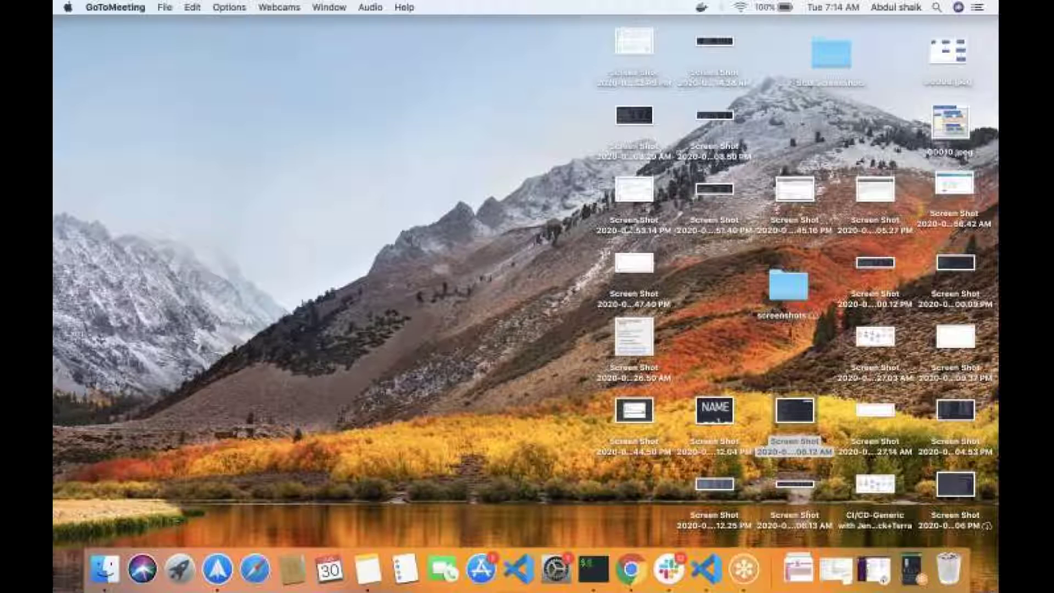
Step: In a new Chrome tab, search Google for just 'jenkins', dropping the suggested server address
key(ctrl+Left)
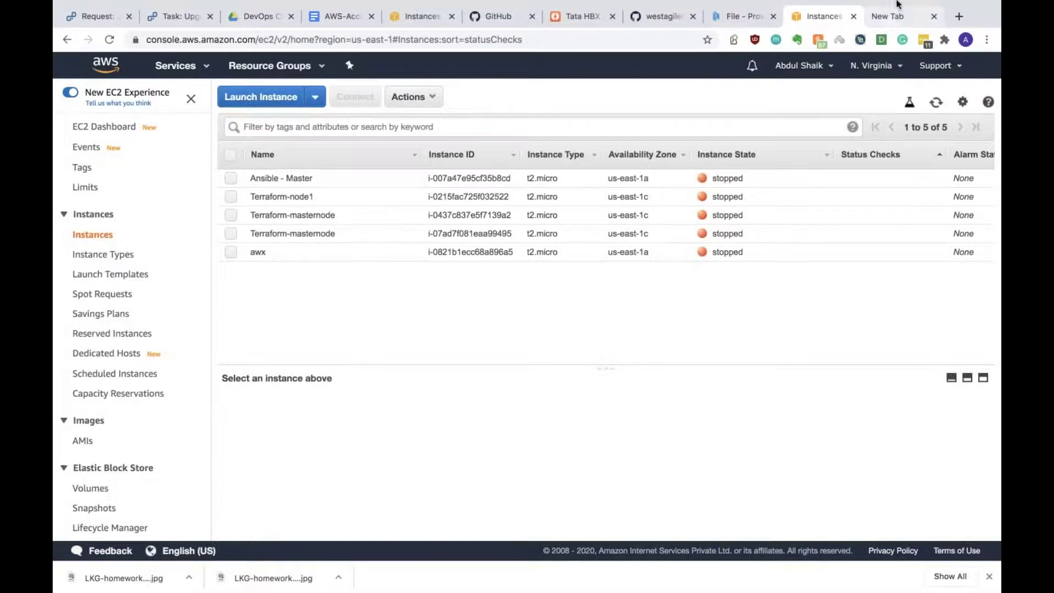
click(895, 18)
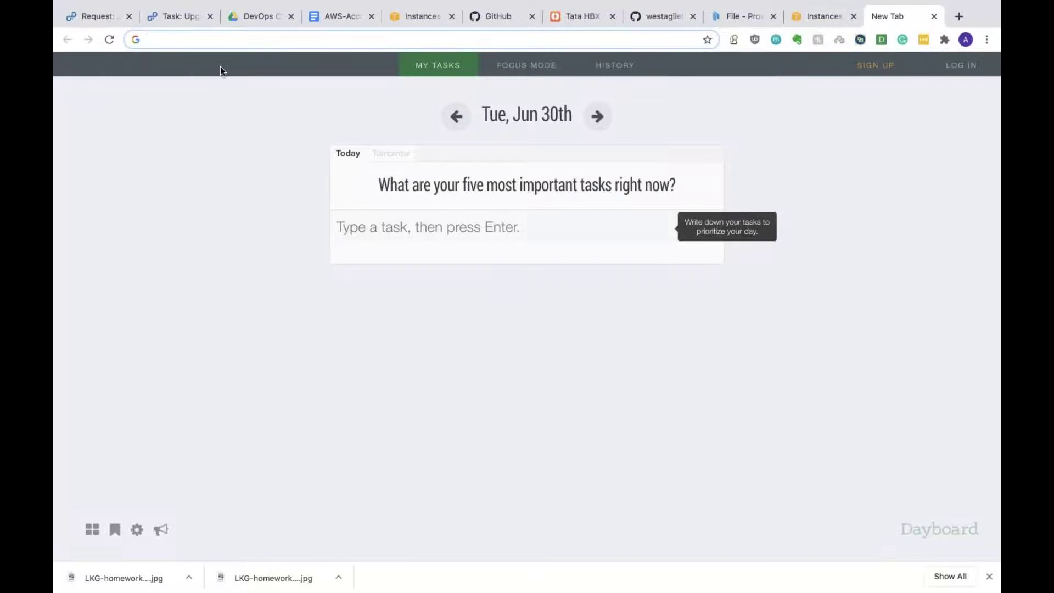
text(jenkins)
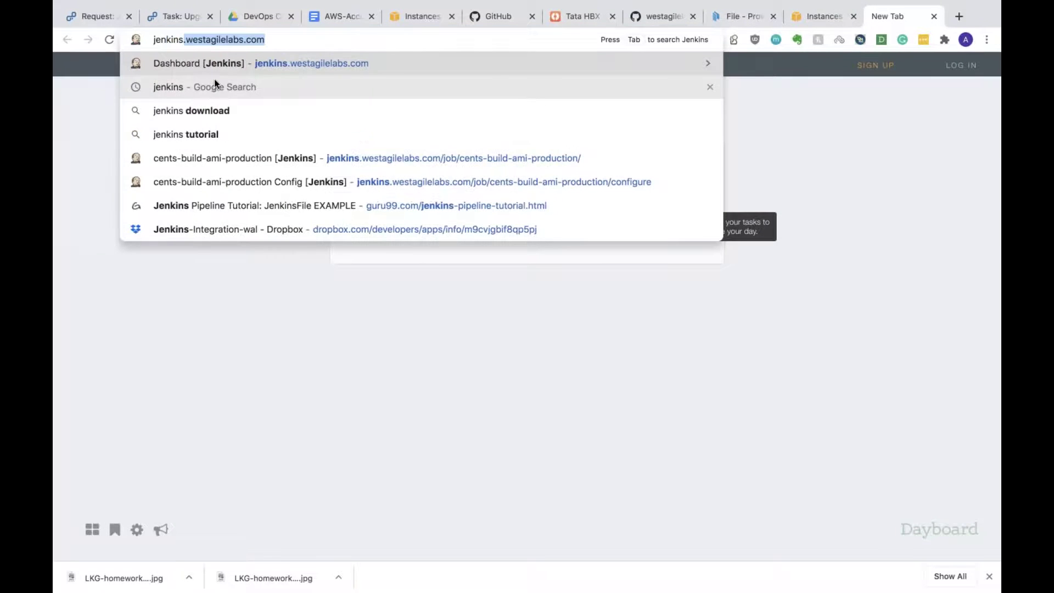
key(Delete)
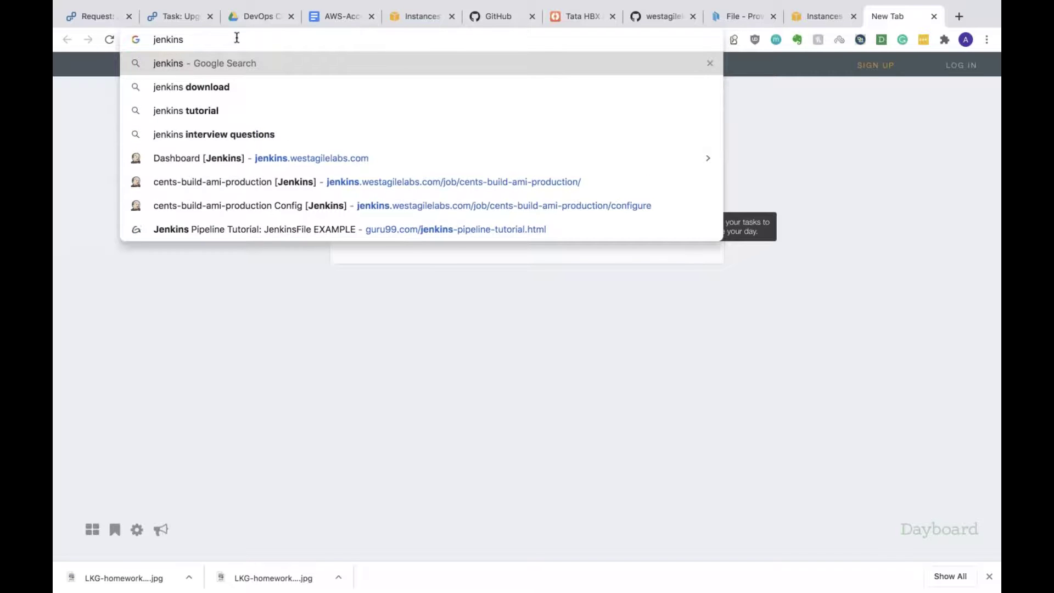
key(Return)
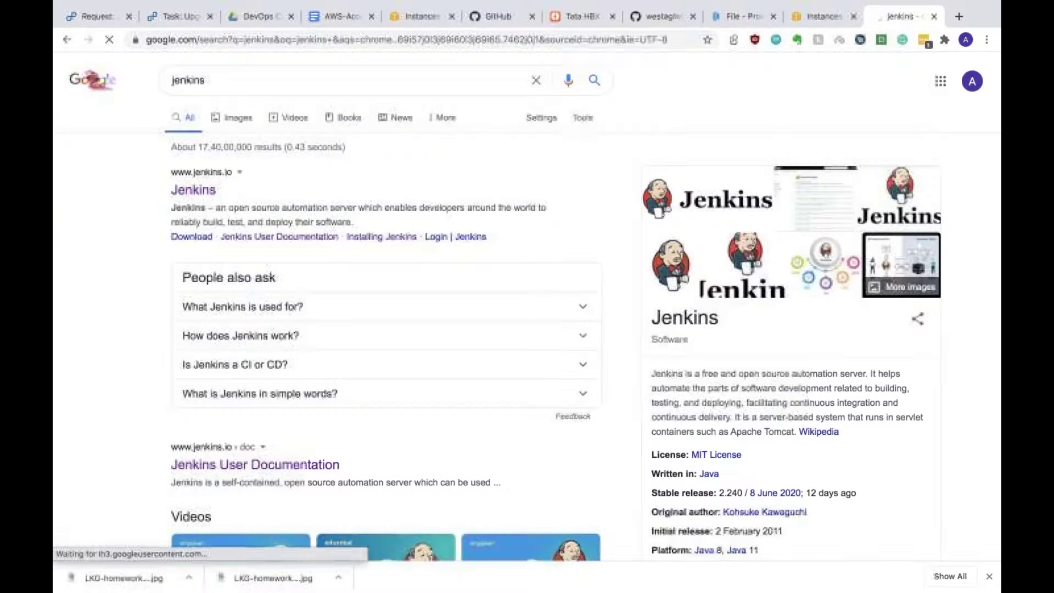
Step: Go to jenkins.io, open its Documentation, and choose the System Administration chapter
click(193, 190)
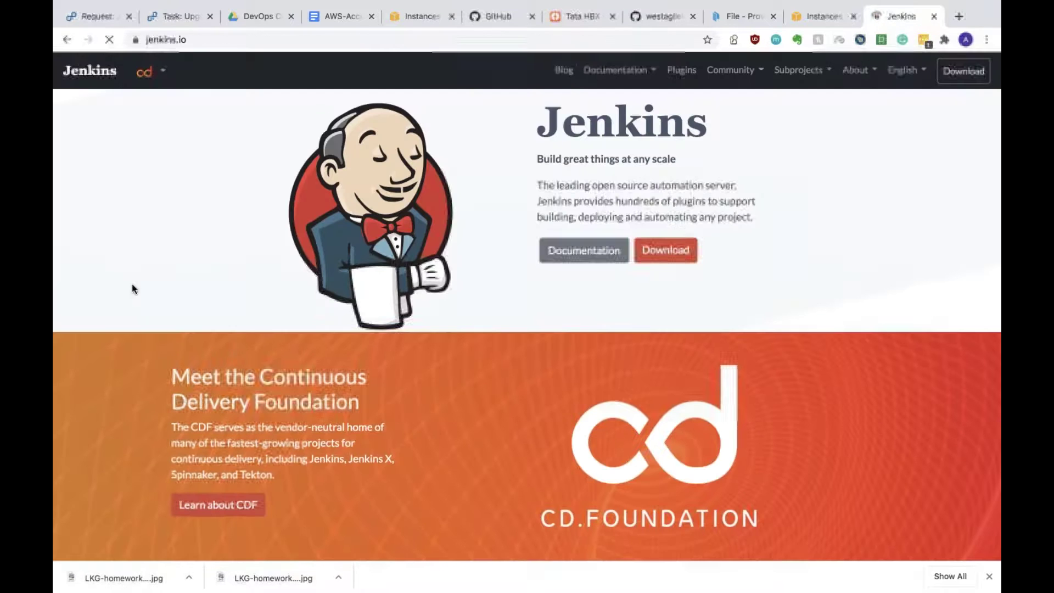
click(570, 250)
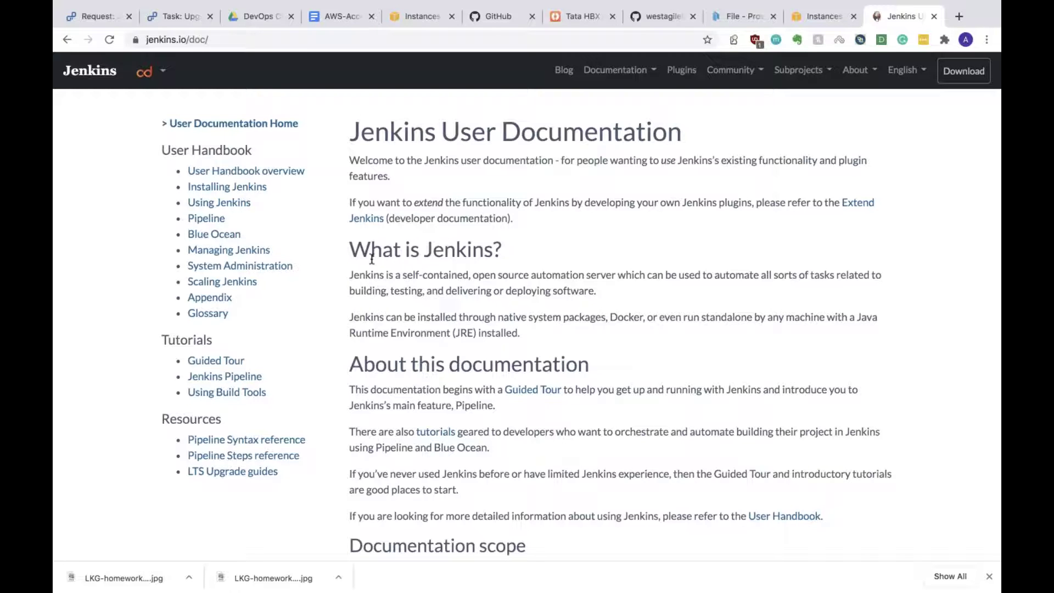
click(279, 268)
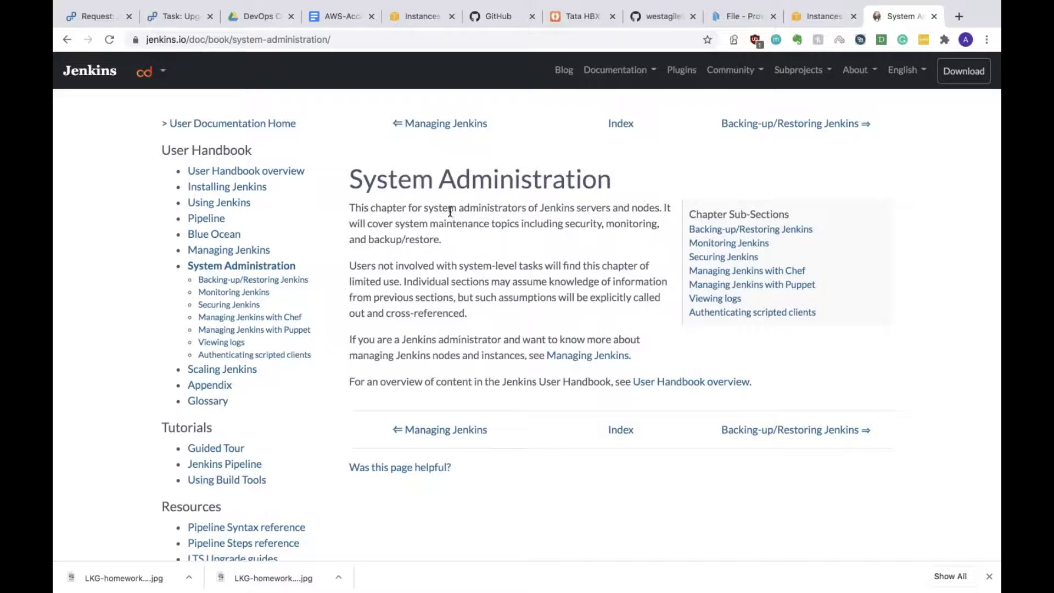
Step: Highlight the 'Jenkins servers and nodes' phrase, then switch to the Using Jenkins chapter
drag(544, 207, 657, 208)
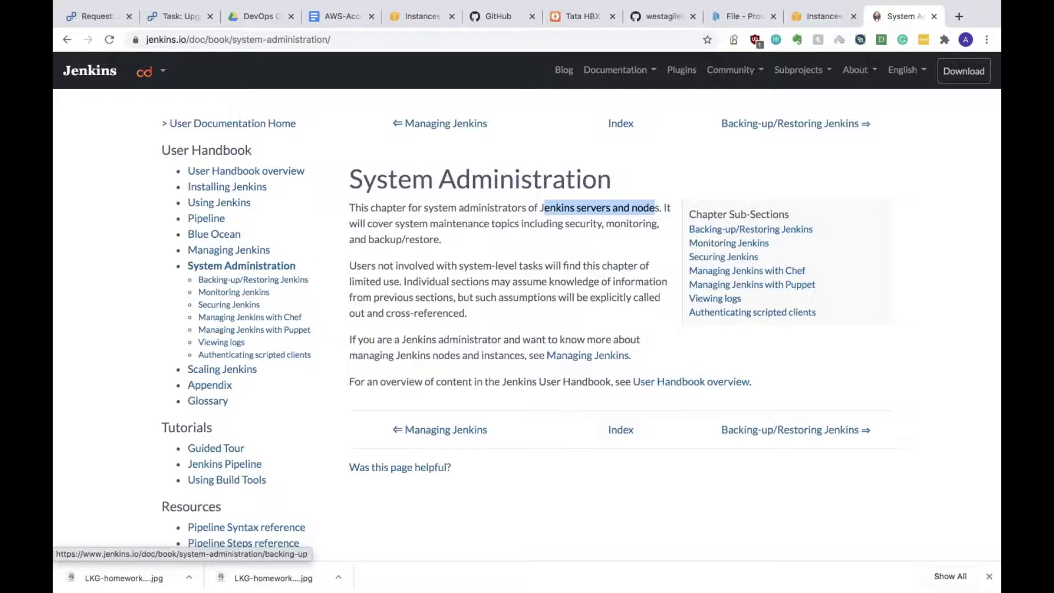
click(229, 205)
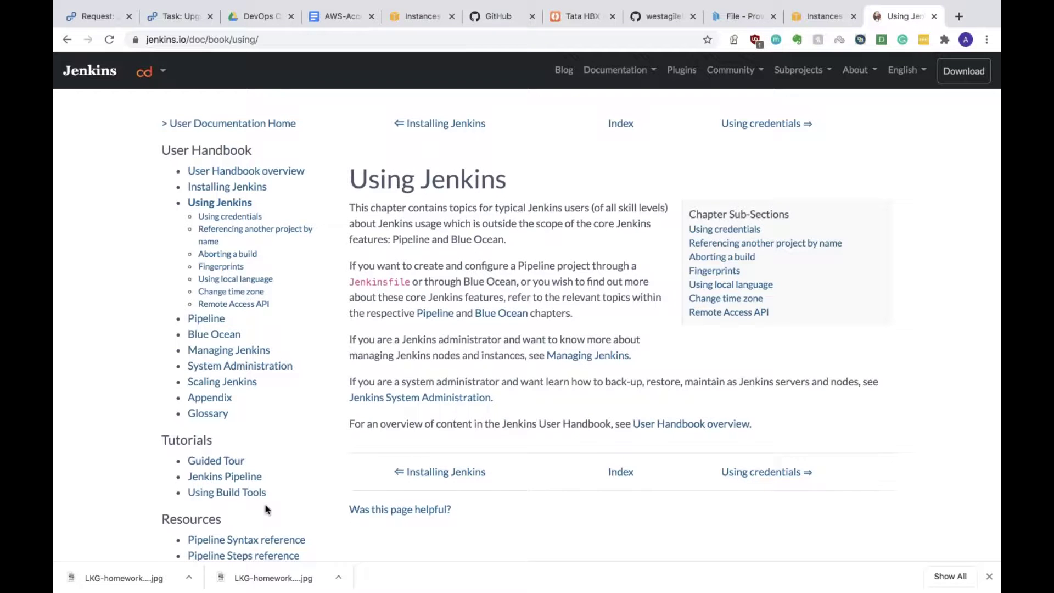
Step: Open the Jenkins Pipeline tutorials link in a new tab and look over it
scroll(266, 508, down, 3)
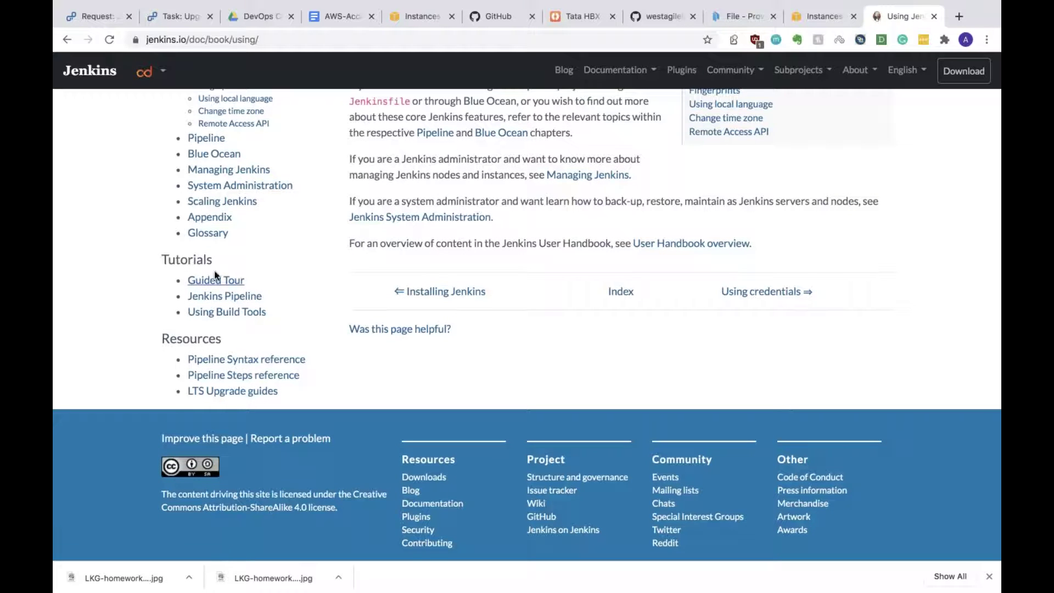
right_click(229, 291)
key(Escape)
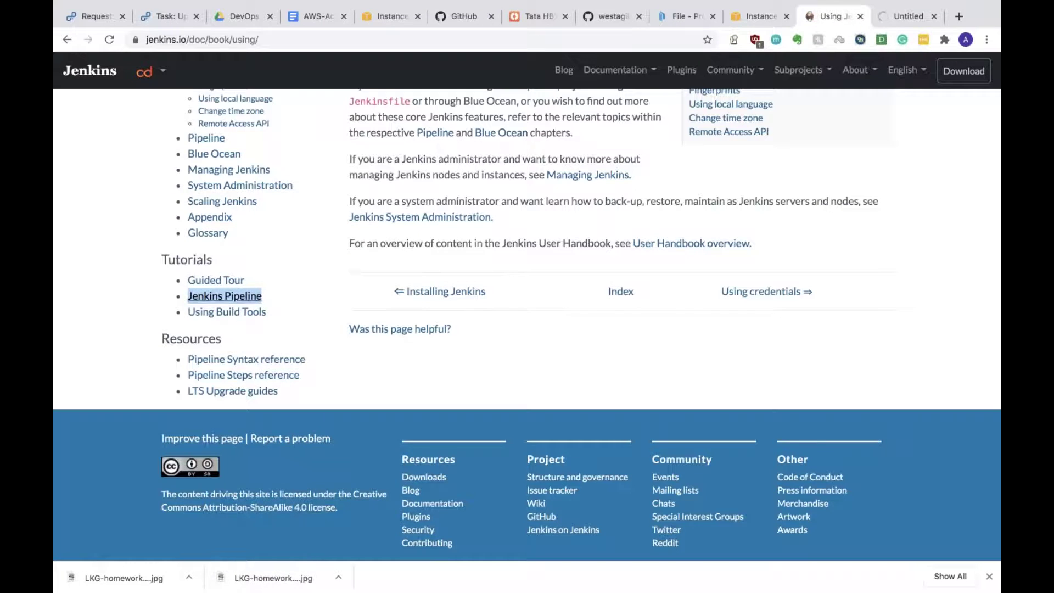
key(ctrl+Tab)
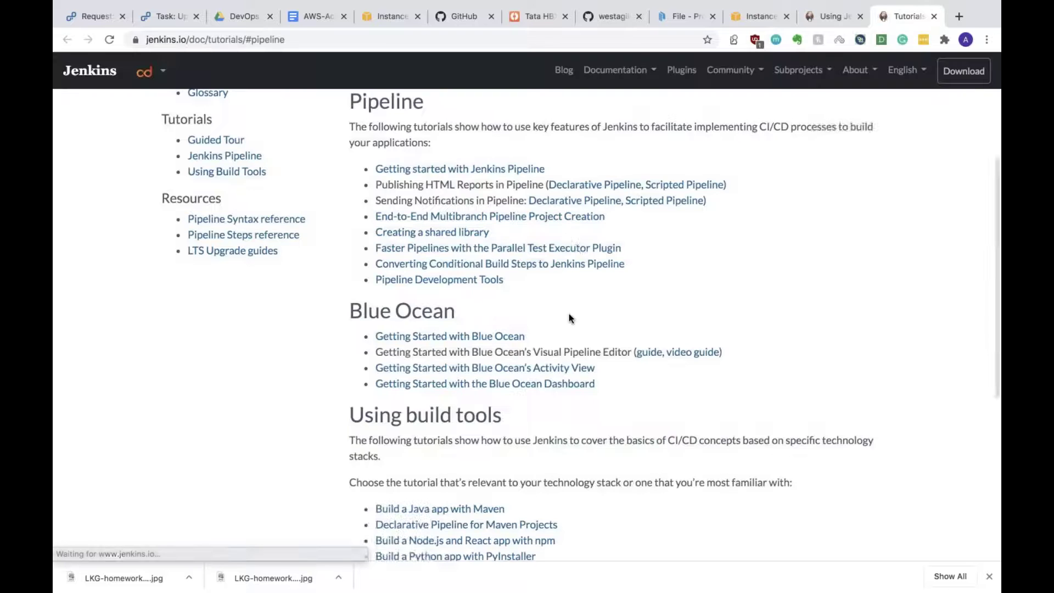
scroll(545, 346, down, 4)
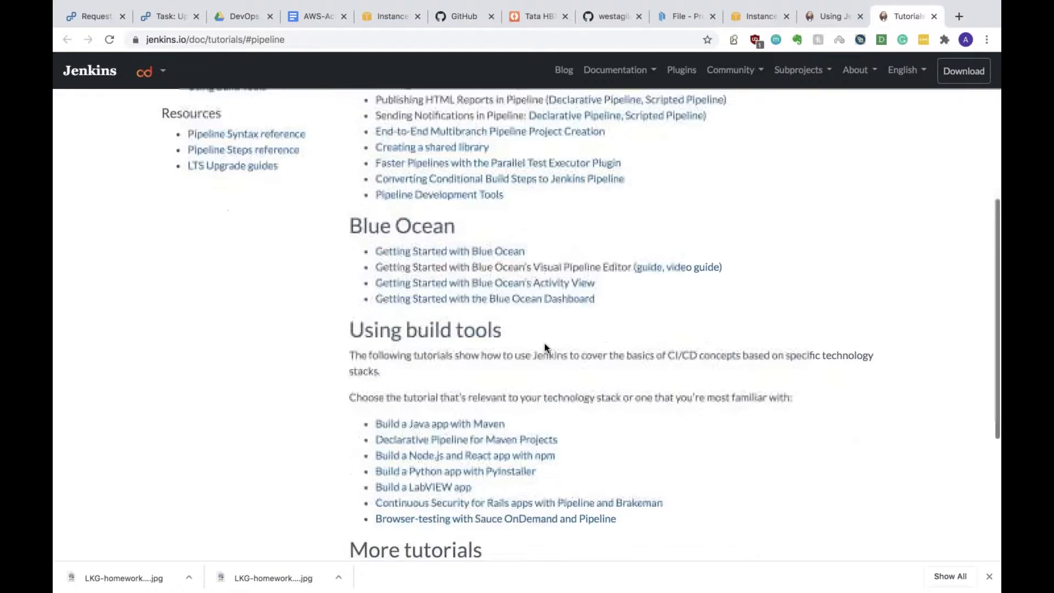
scroll(545, 347, up, 8)
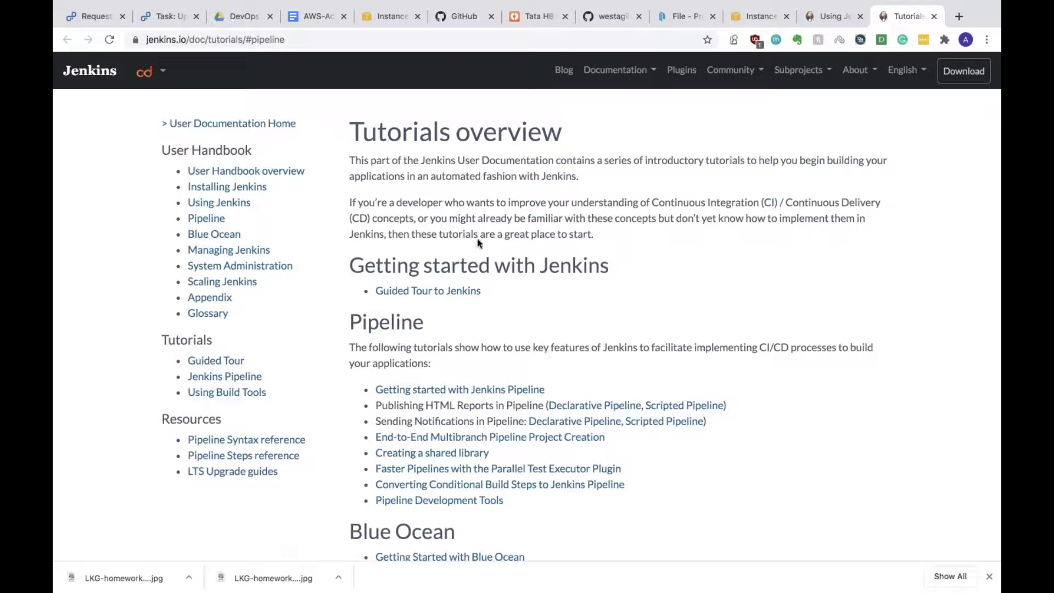
Step: Return to the Using Jenkins tab after briefly checking the desktop and terminal spaces
mouse_move(849, 26)
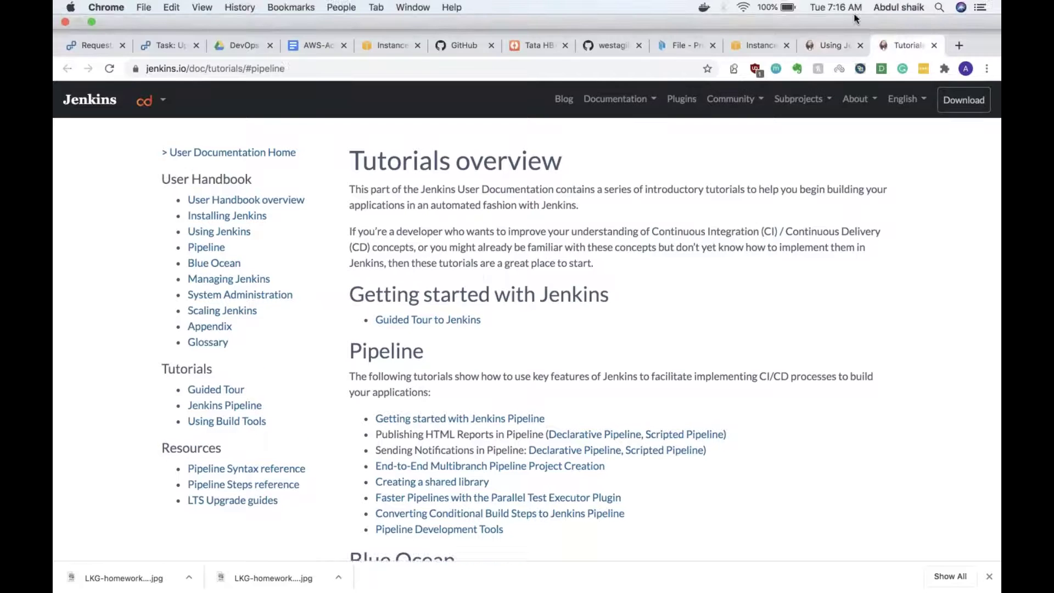
click(934, 43)
key(ctrl+Left)
key(ctrl+Right)
key(ctrl+Right)
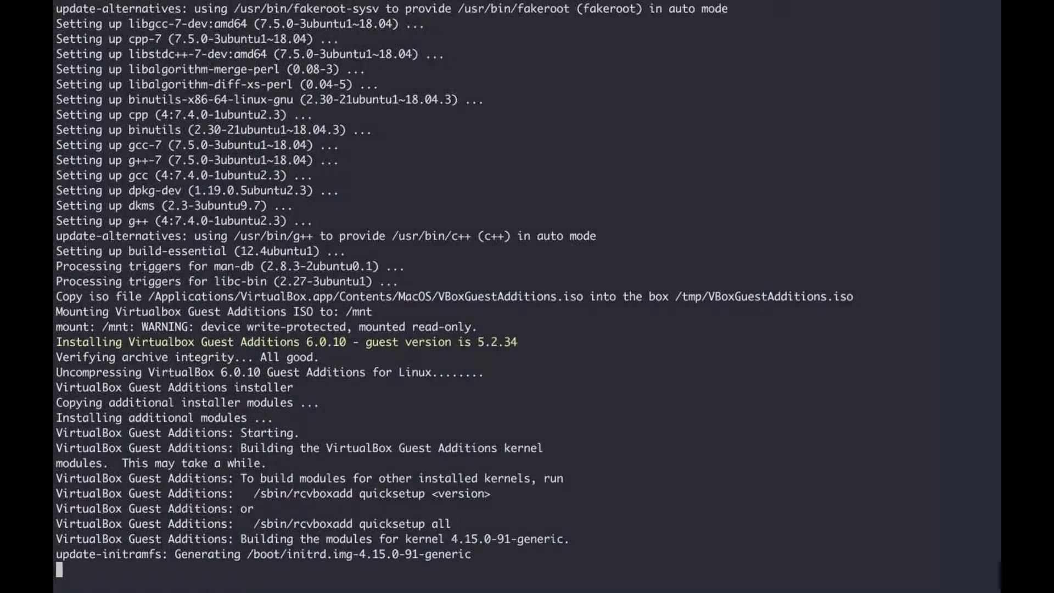
key(ctrl+Left)
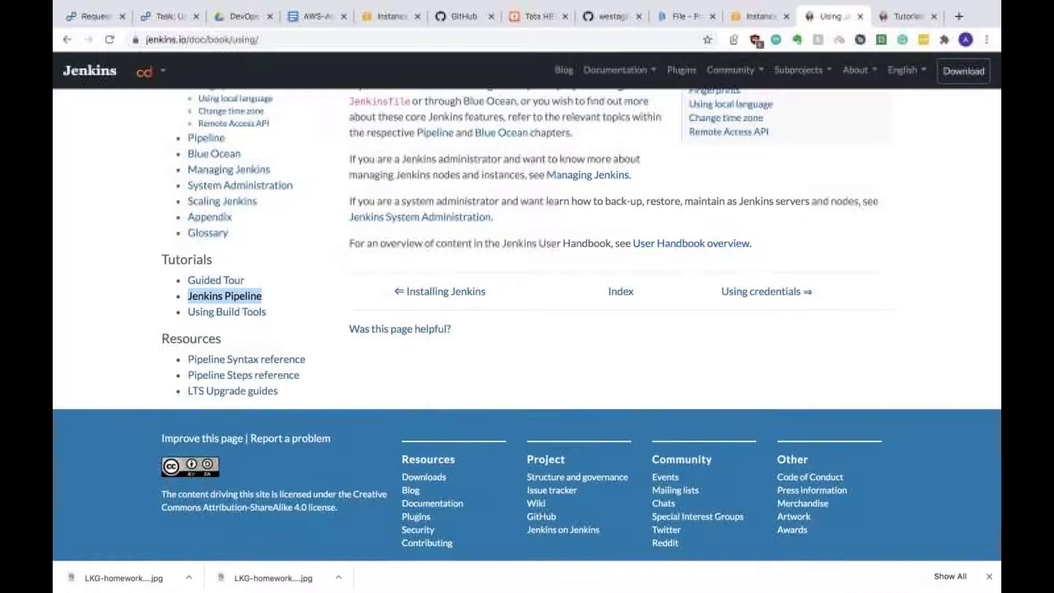
scroll(528, 324, up, 5)
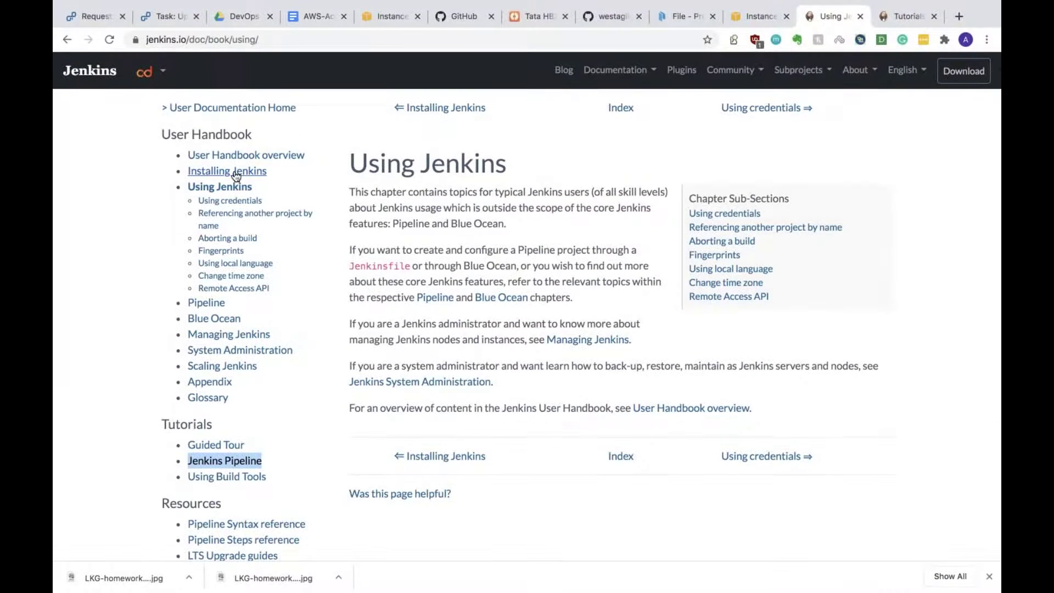
Step: Open Installing Jenkins, jump to its Linux section, read through, and return to the top
click(236, 174)
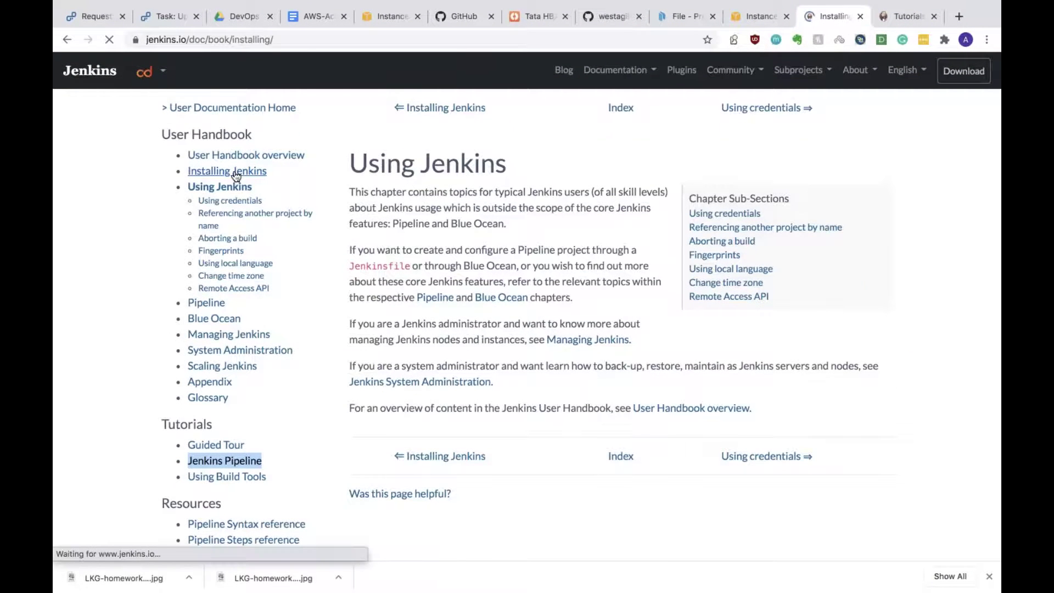
scroll(527, 324, down, 5)
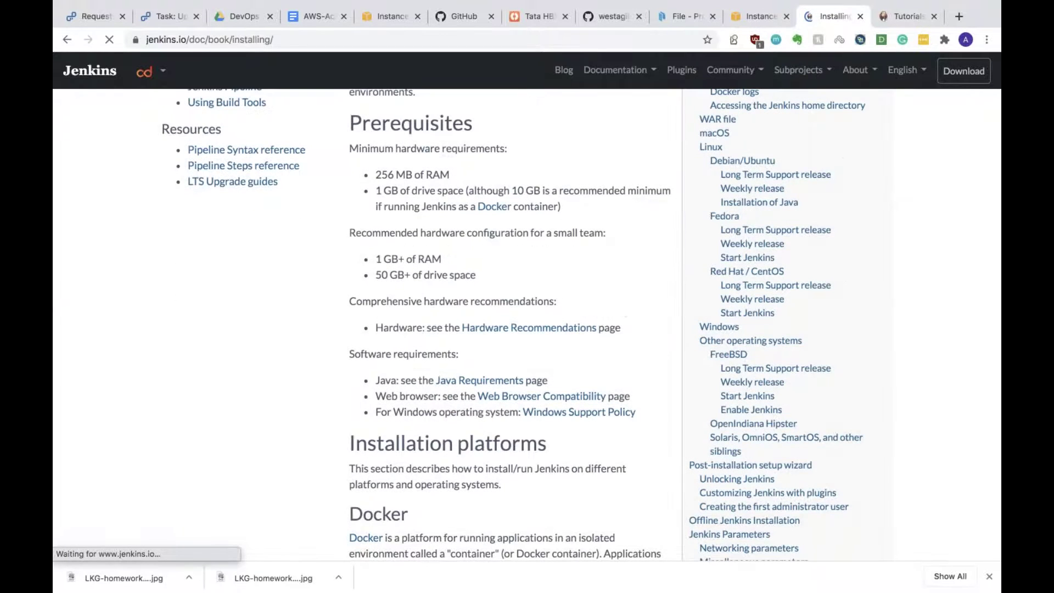
click(712, 149)
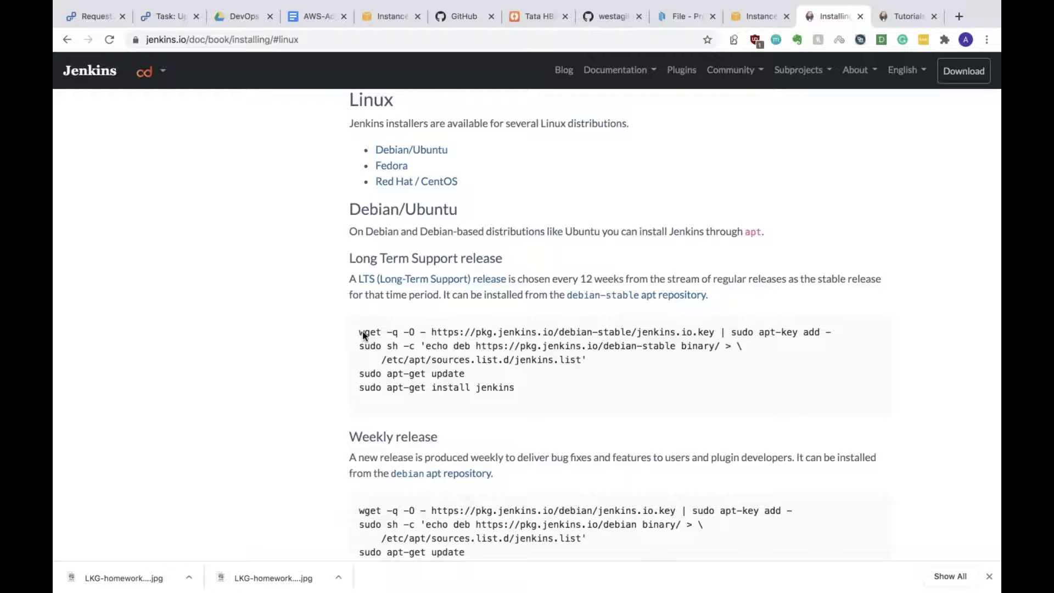
scroll(363, 335, down, 10)
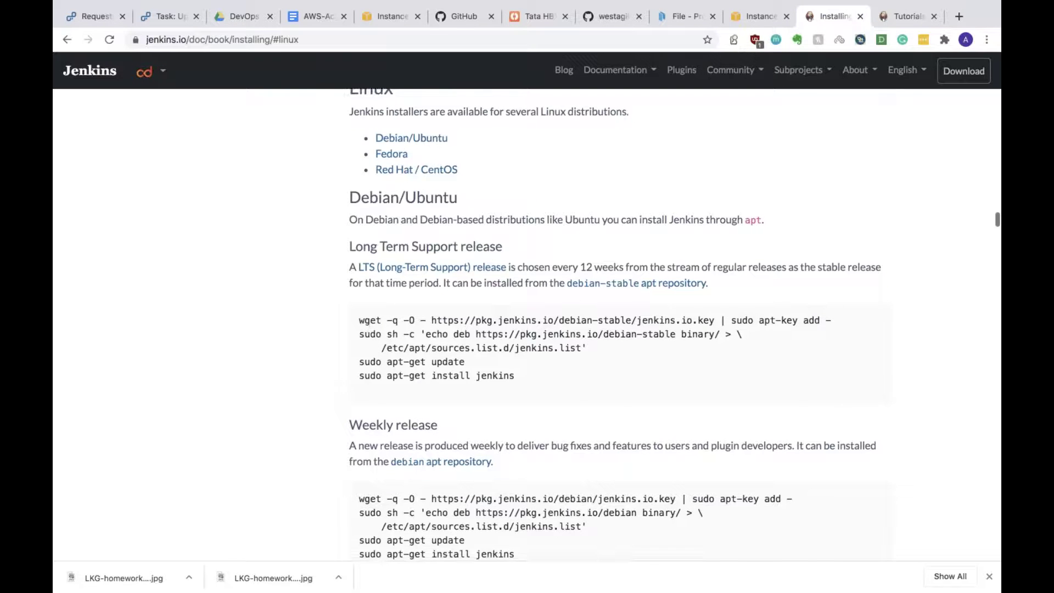
scroll(363, 335, up, 5)
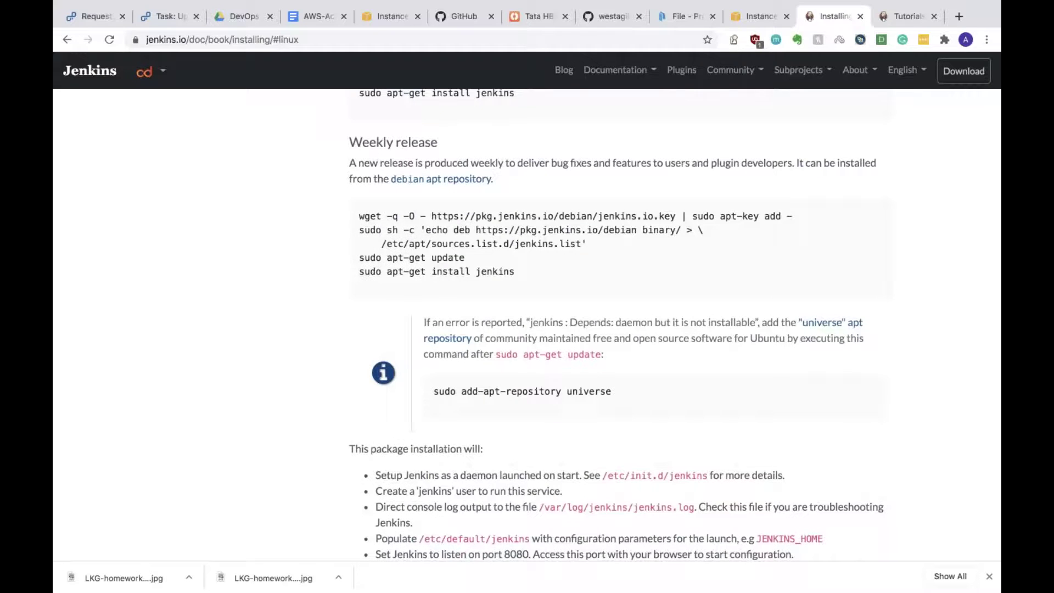
scroll(621, 324, down, 15)
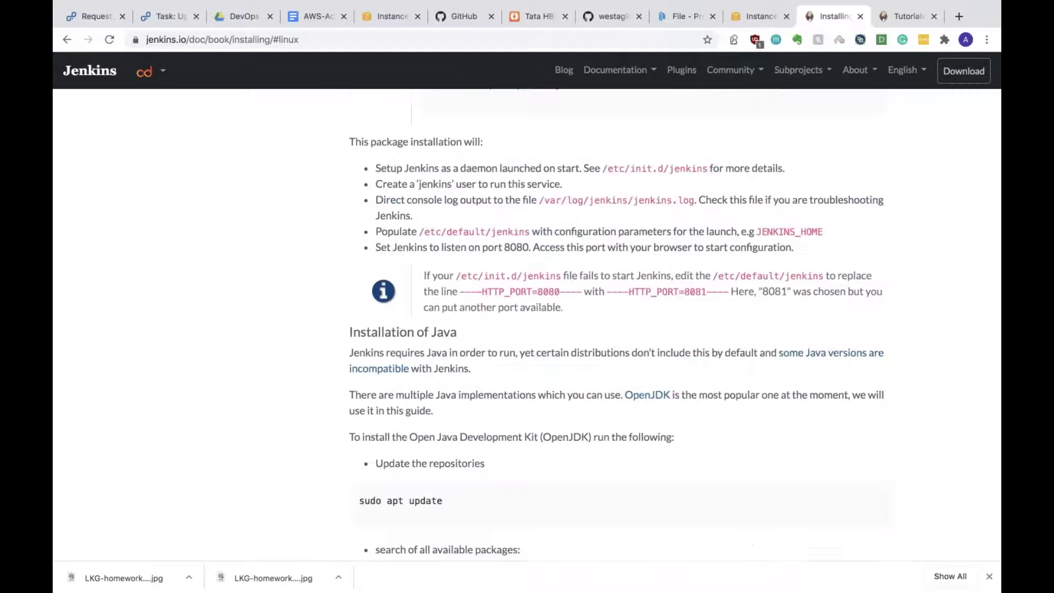
scroll(527, 324, up, 1)
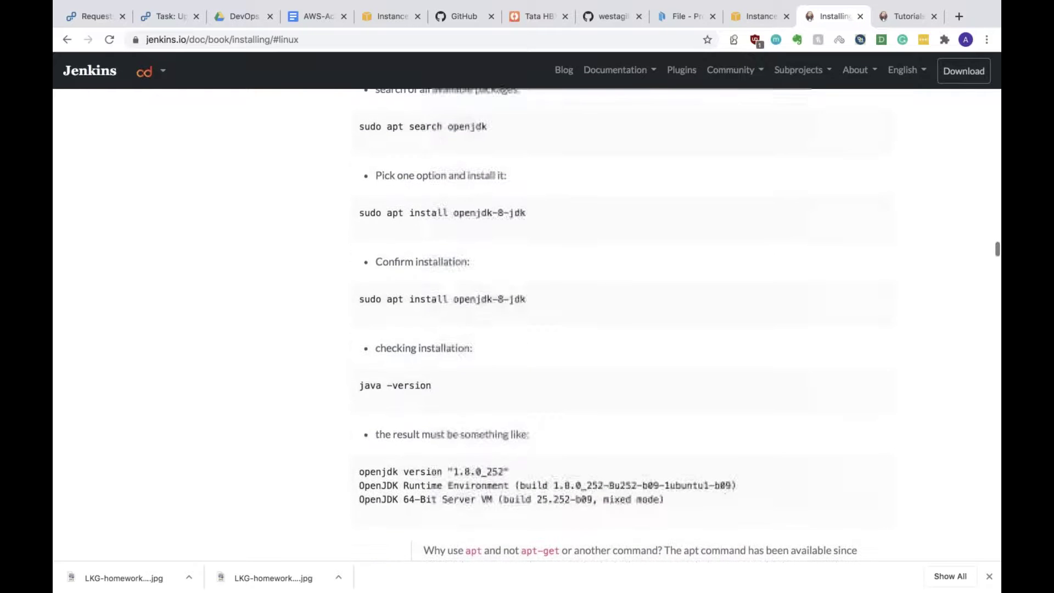
scroll(620, 324, down, 10)
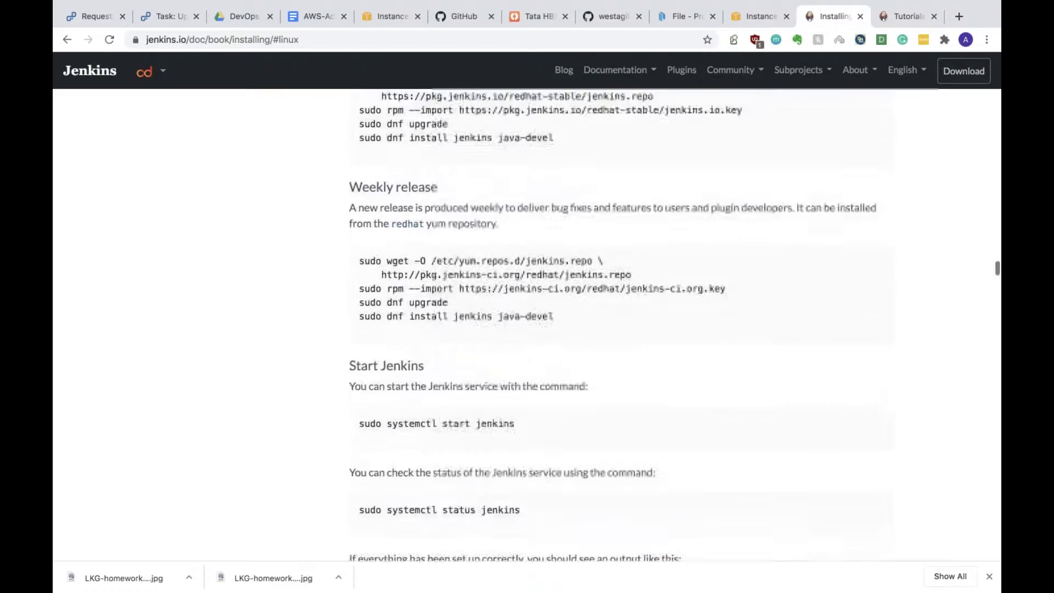
scroll(620, 324, up, 15)
scroll(621, 324, up, 20)
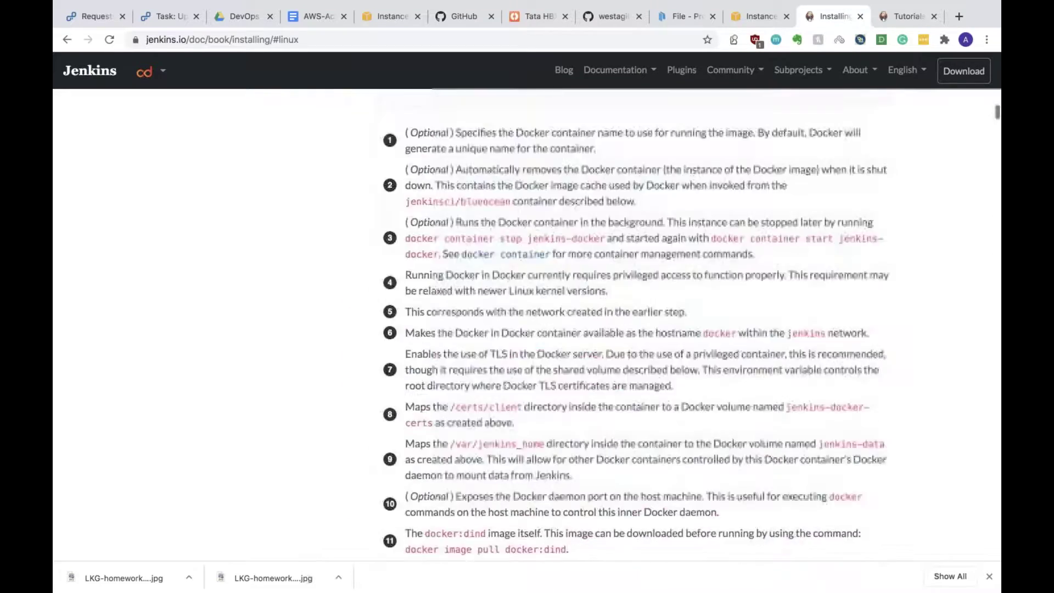
scroll(200, 443, up, 3)
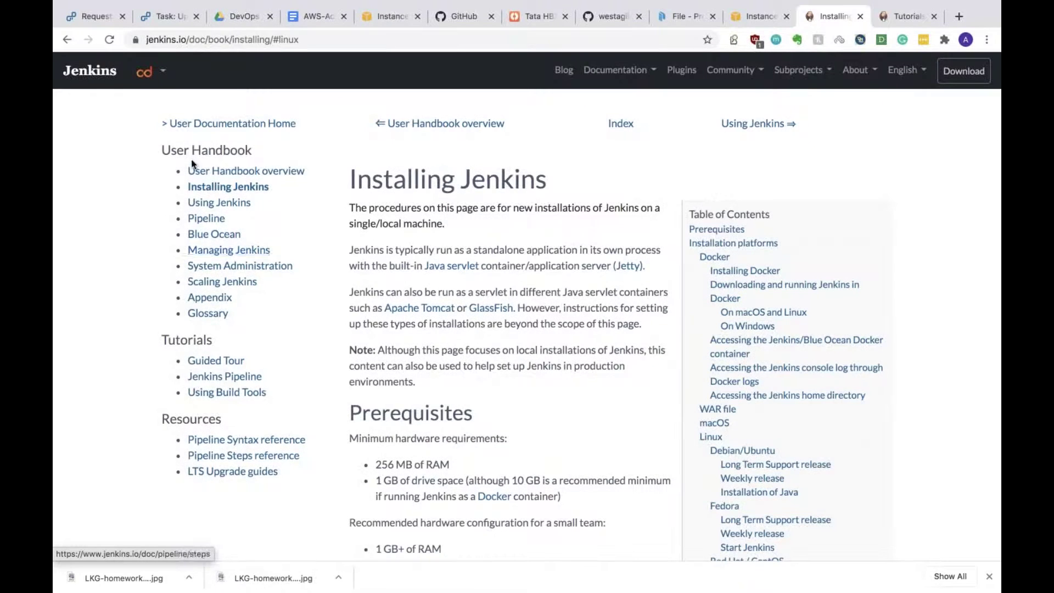
Step: Open Blue Ocean in a new tab, then go through User Handbook overview to Managing Jenkins
right_click(239, 236)
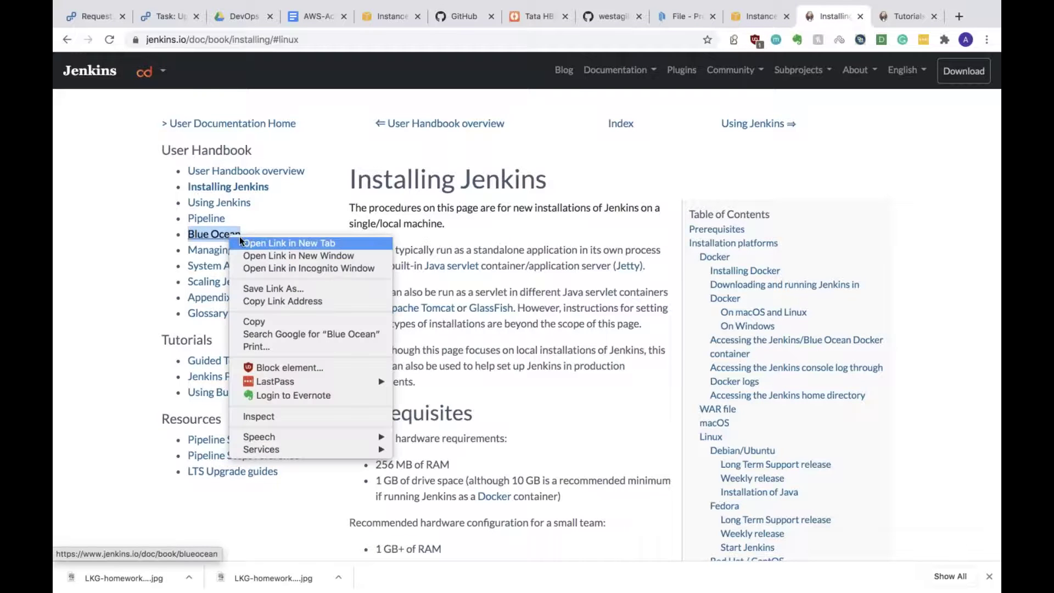
click(240, 240)
key(super+9)
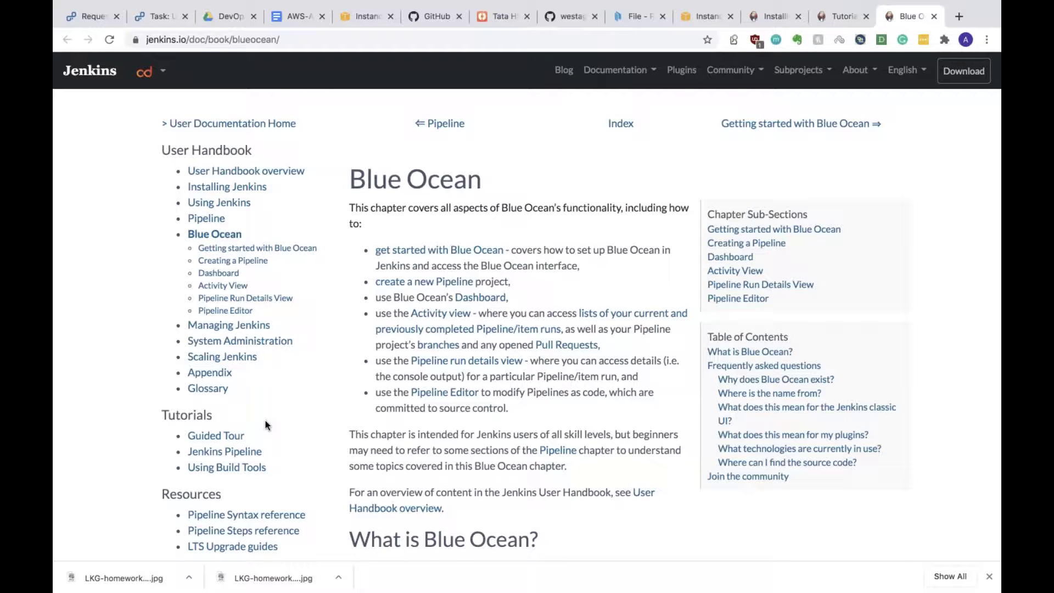
scroll(265, 420, up, 1)
click(272, 170)
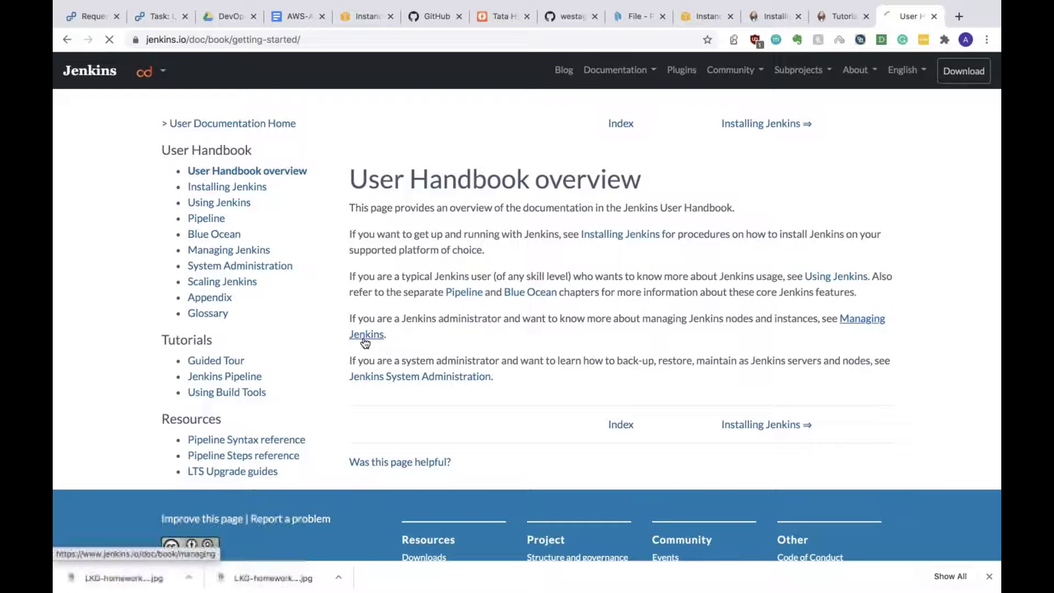
click(366, 340)
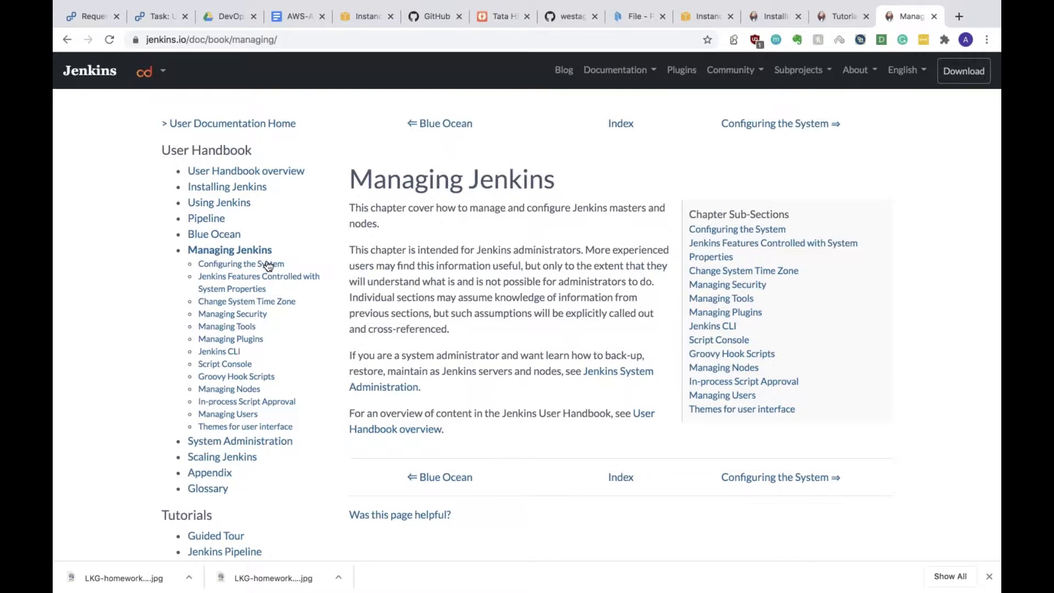
Step: In the terminal, log into the node4 Vagrant machine with vagrant ssh node4
key(ctrl+Right)
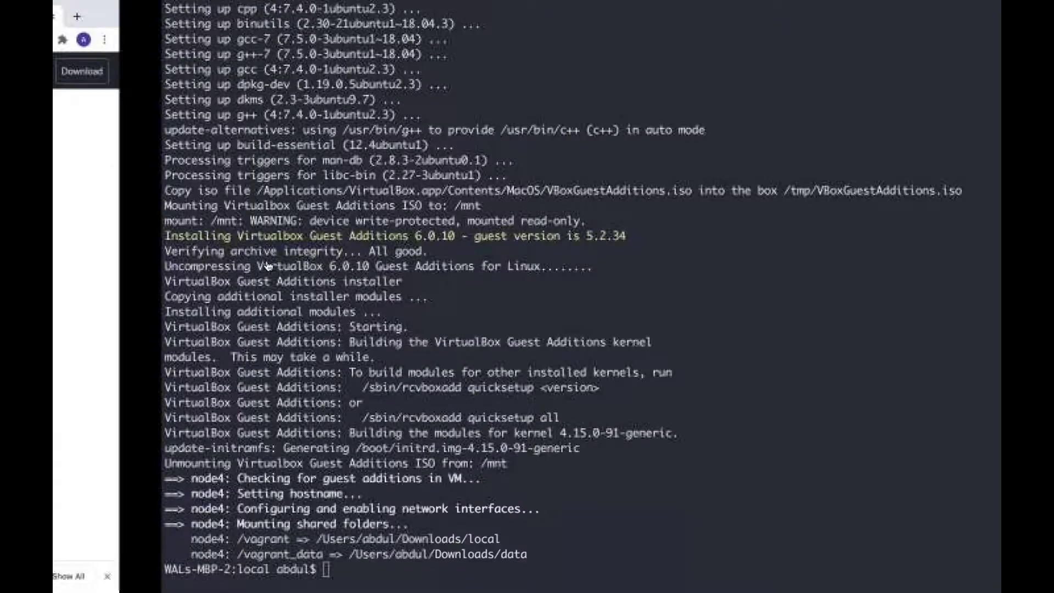
text(vag)
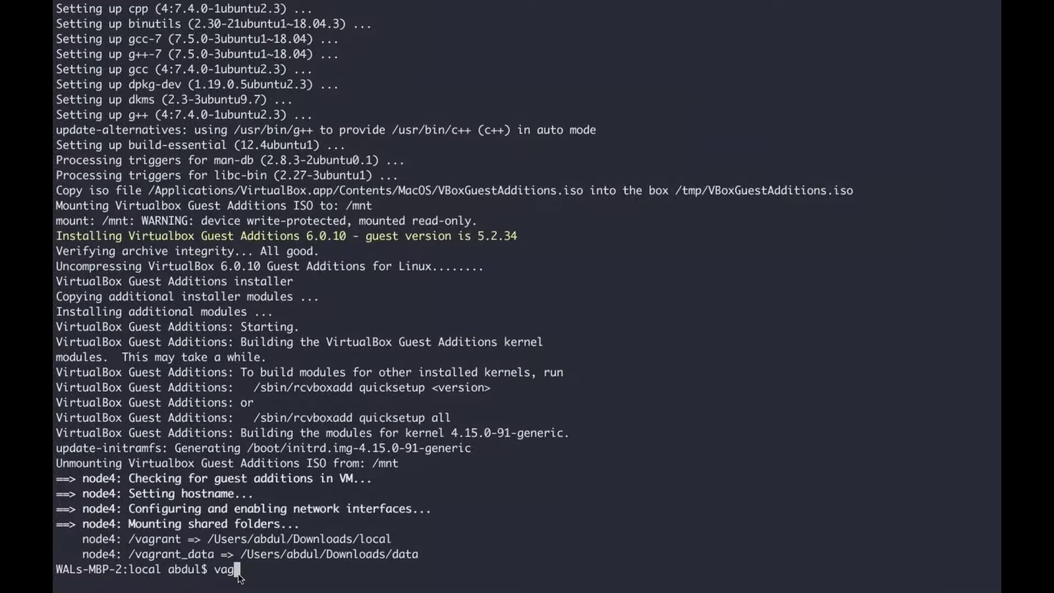
text(rant ssh)
key(Return)
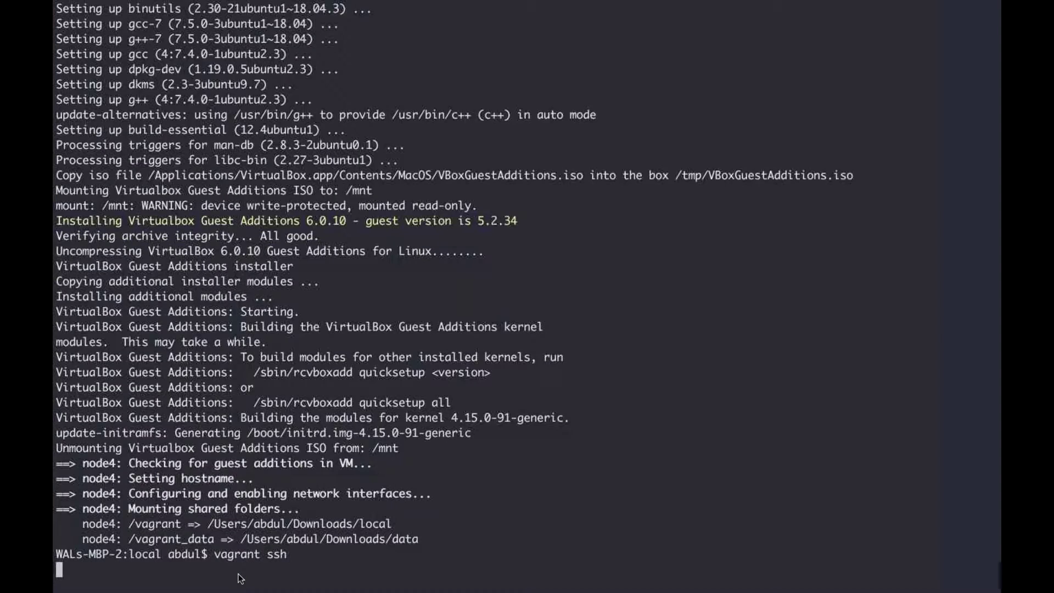
key(ctrl+c)
text(vagrant ssh node4)
key(Return)
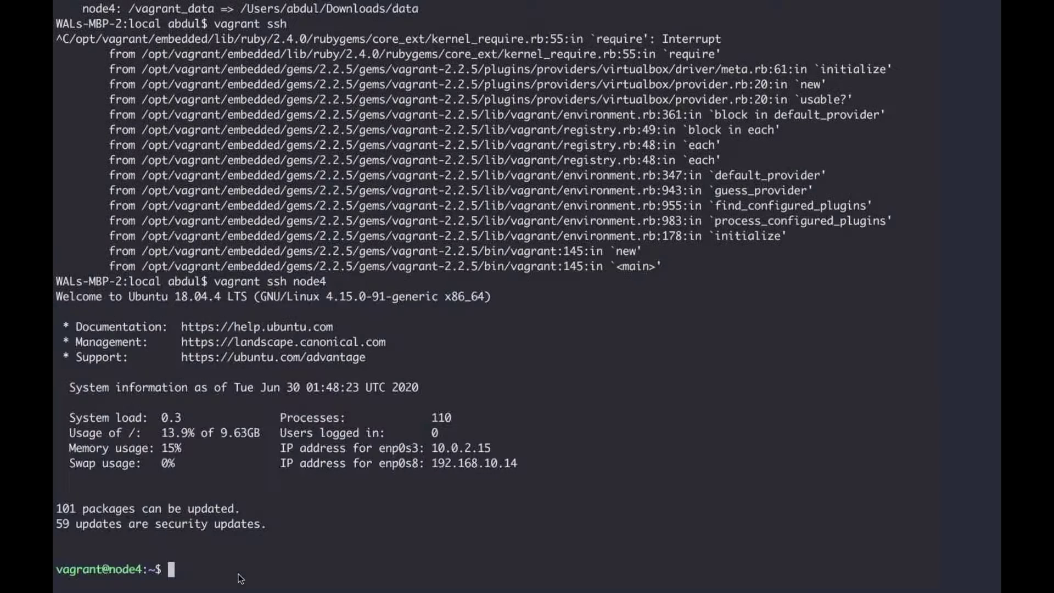
Step: Clear the screen and start sudo apt update on node4
key(ctrl+l)
text(sudo apt update)
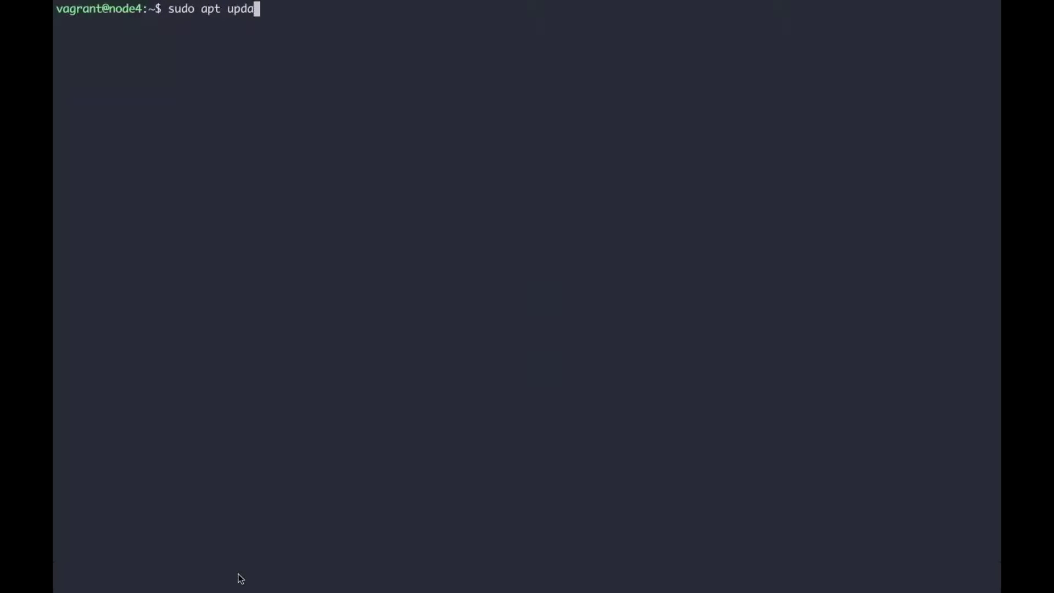
key(Return)
key(ctrl+Left)
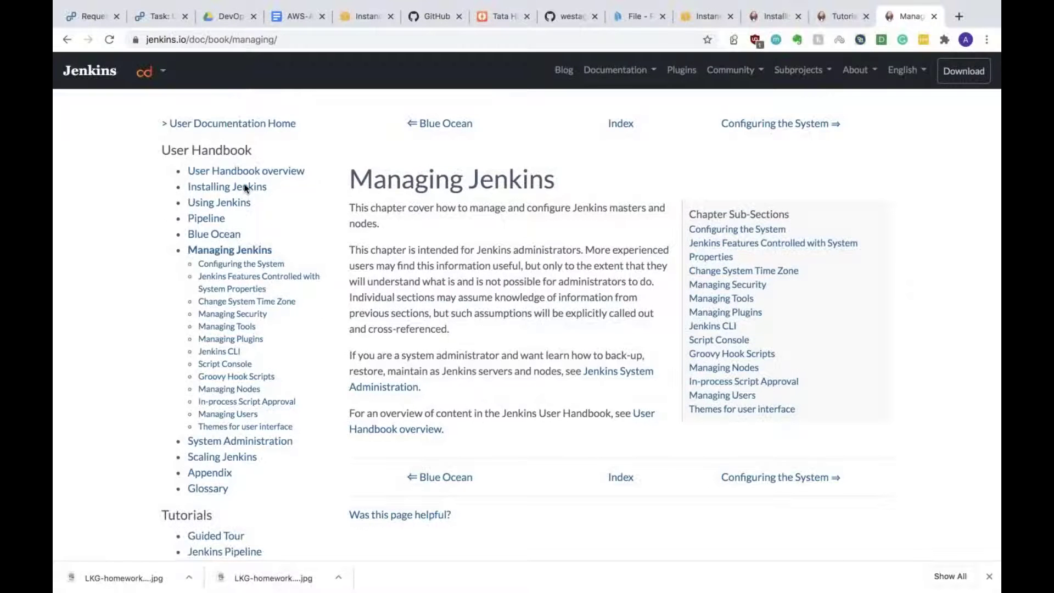
Step: Open the Jenkins Linux install instructions and run the wget command adding the LTS key on node4
click(245, 186)
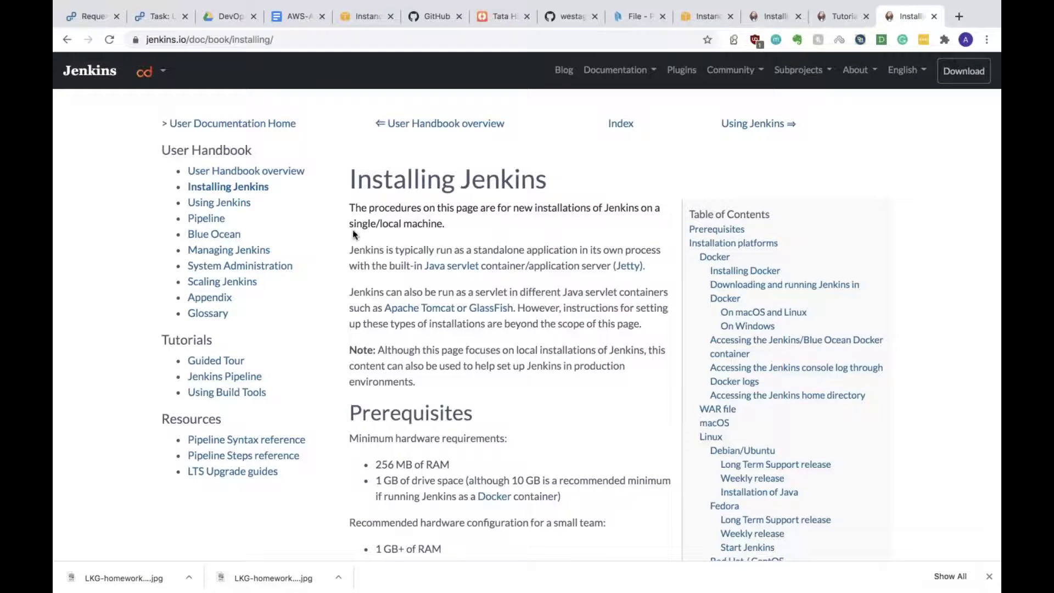
click(710, 437)
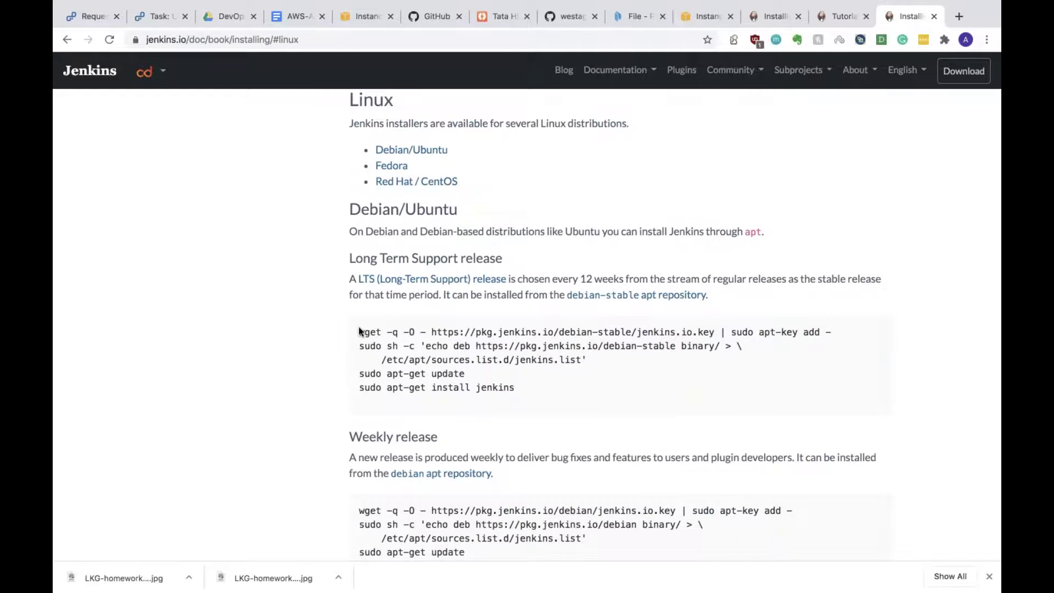
drag(359, 331, 862, 319)
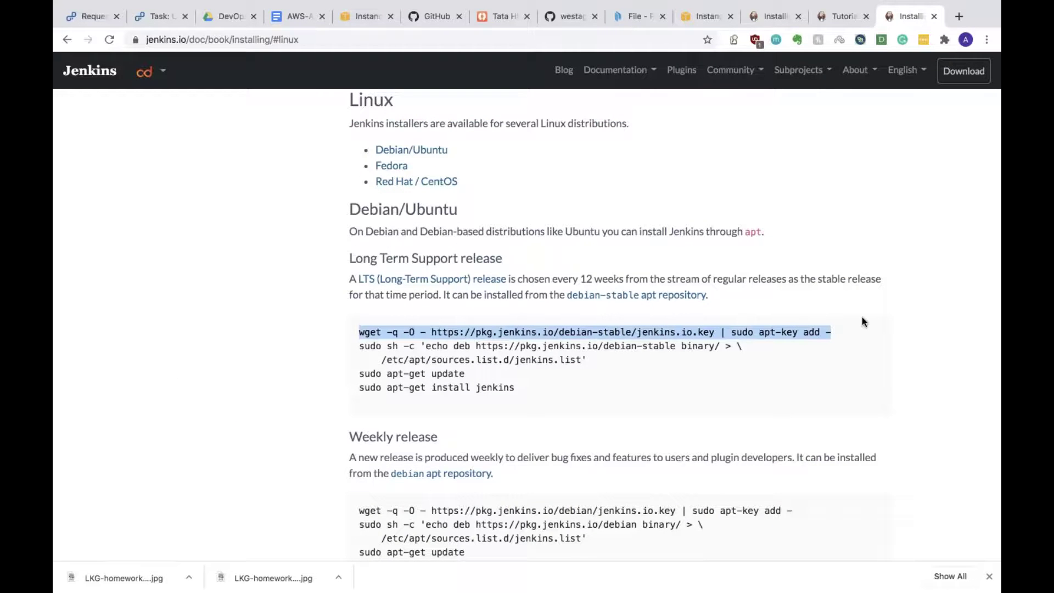
key(super+c)
key(ctrl+Right)
key(super+v)
key(Return)
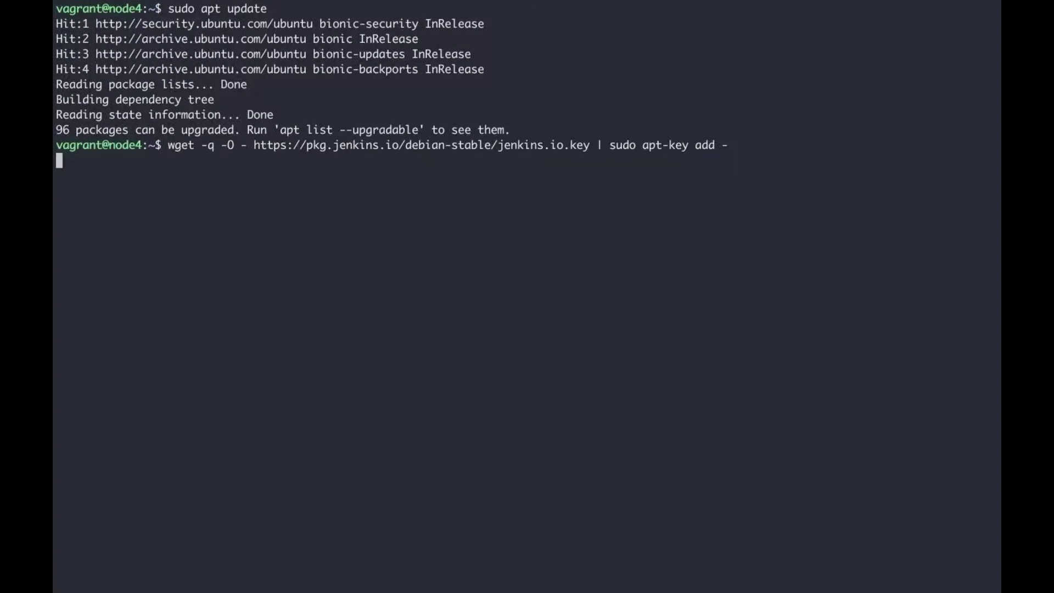
key(ctrl+Left)
Step: Run the sudo sh -c command writing the debian-stable repository to jenkins.list on node4
drag(360, 346, 588, 359)
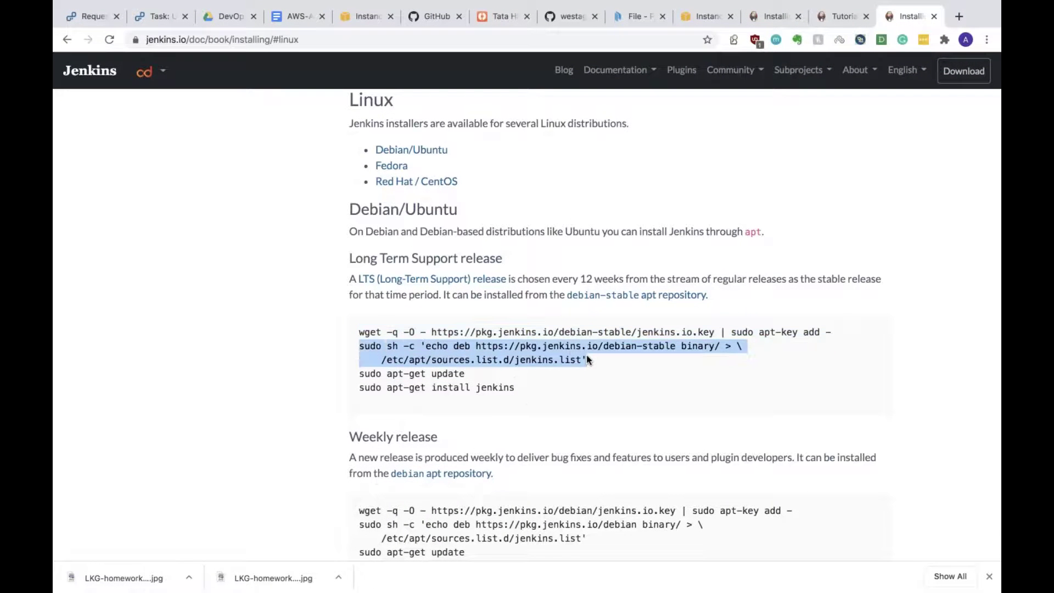
key(super+c)
key(ctrl+Right)
key(super+v)
key(Return)
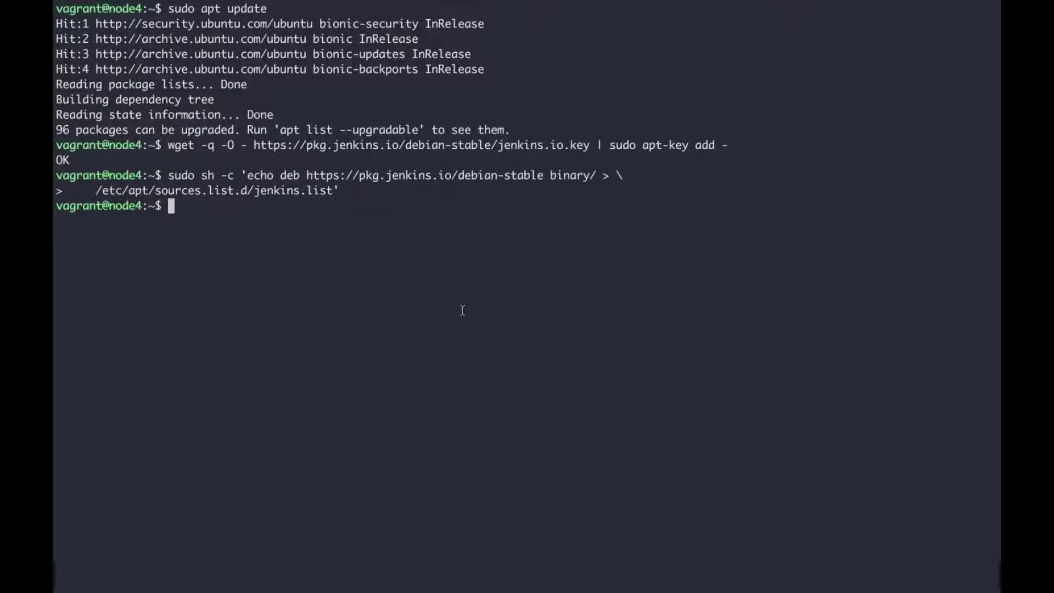
key(ctrl+Left)
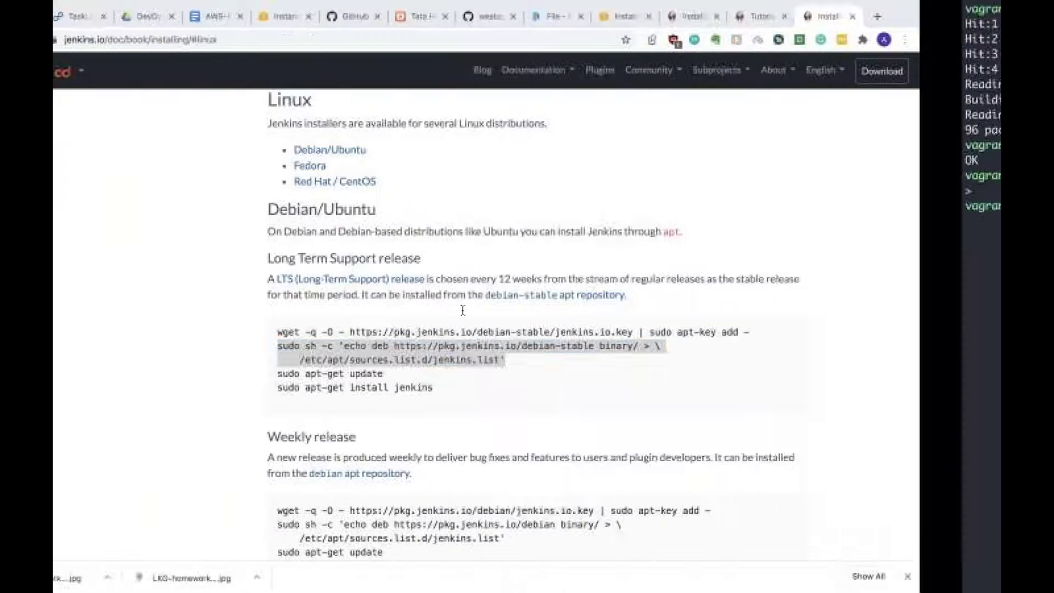
key(ctrl+Right)
Step: Run sudo apt update && sudo apt install jenkins and confirm with y
text(sud)
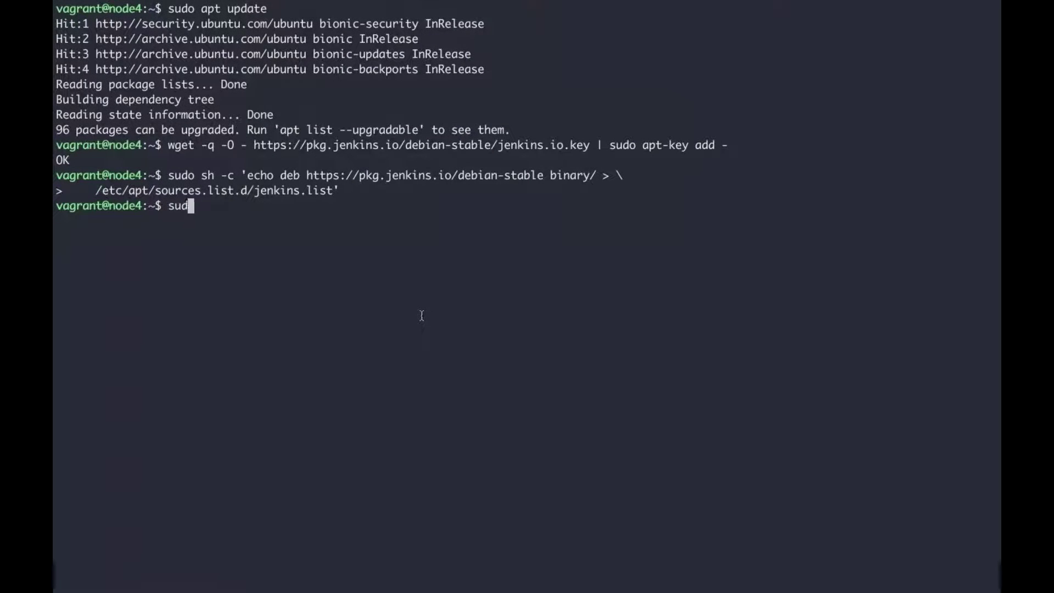
text(o apt upd)
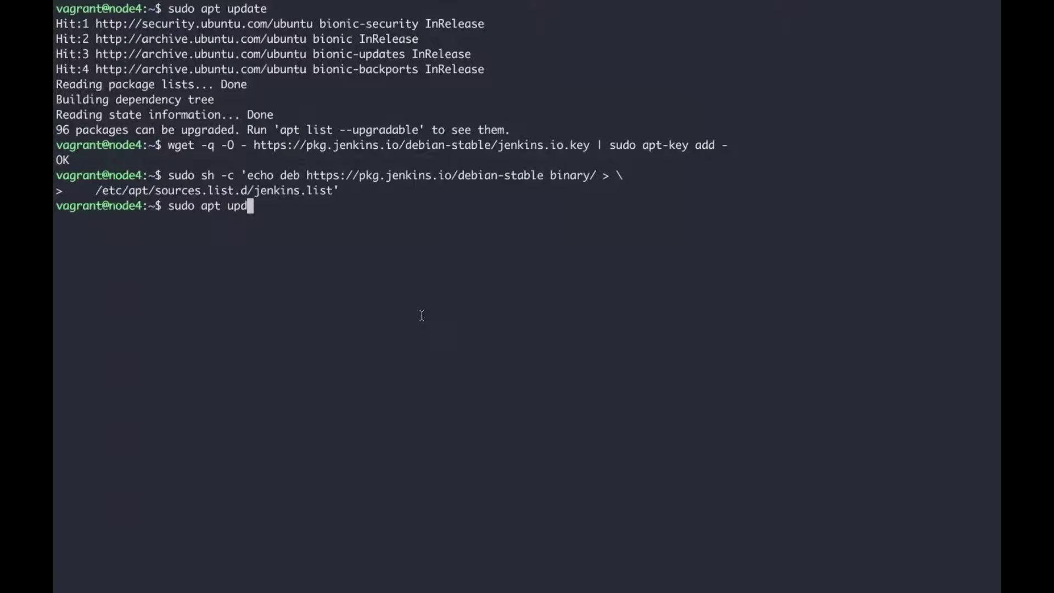
text(ate && )
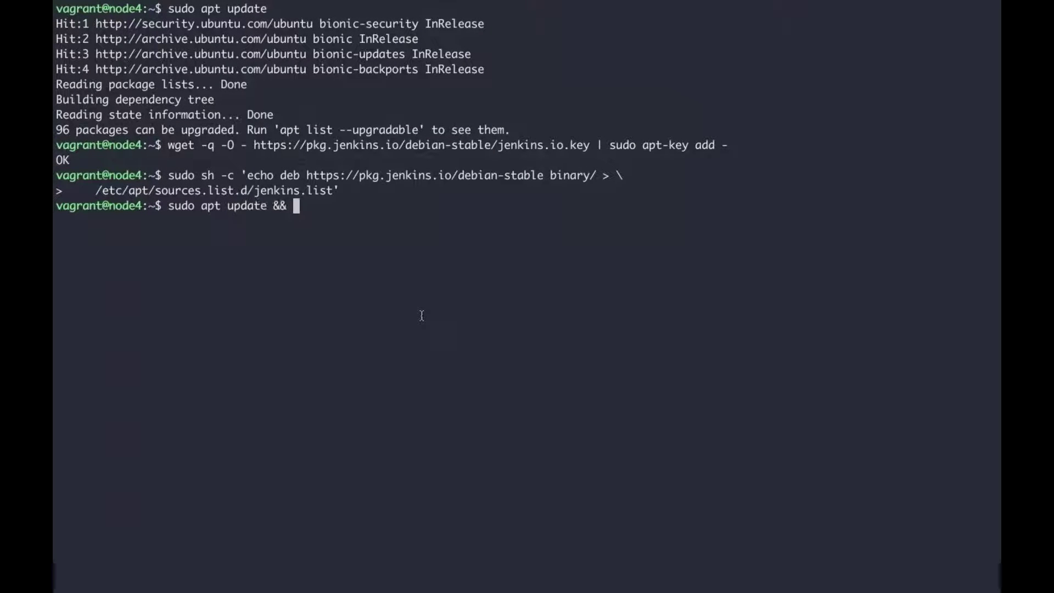
text(sudo apt inst)
text(jfe)
key(BackSpace)
key(BackSpace)
text(e3nkin)
key(BackSpace)
key(BackSpace)
key(BackSpace)
key(BackSpace)
key(BackSpace)
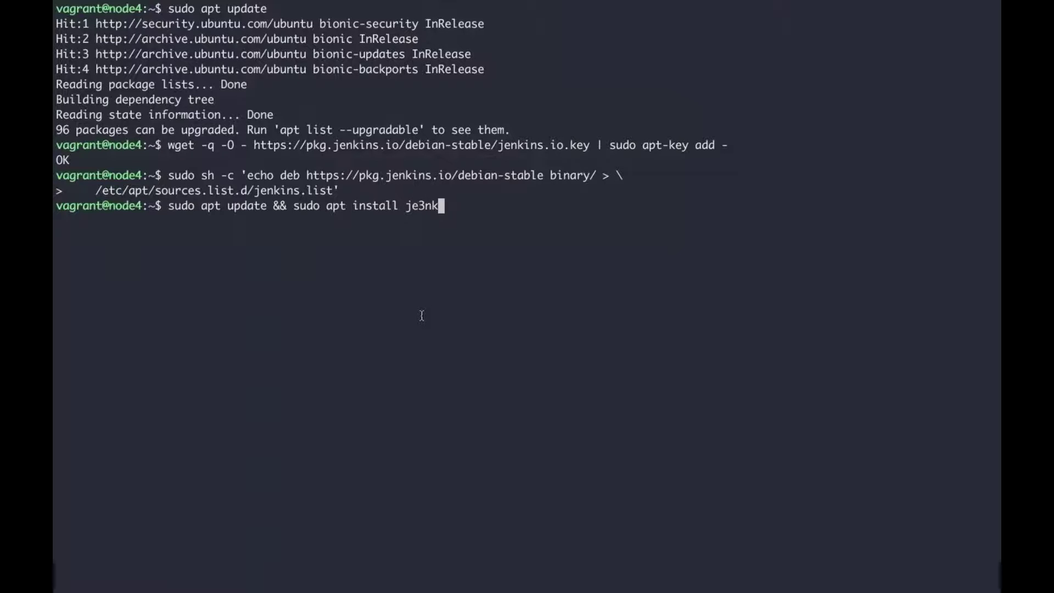
text(nkins)
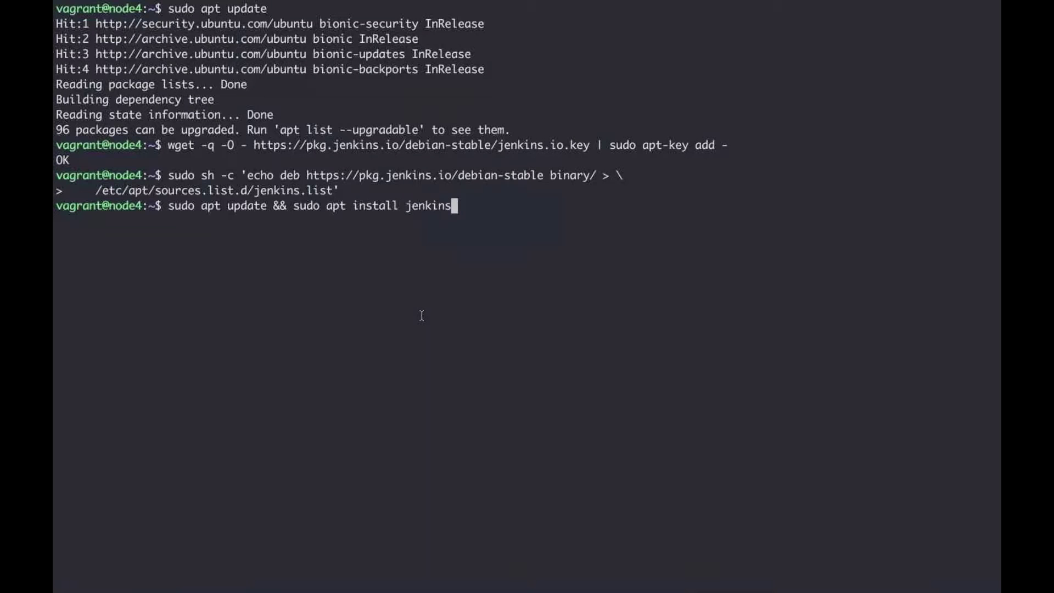
key(Return)
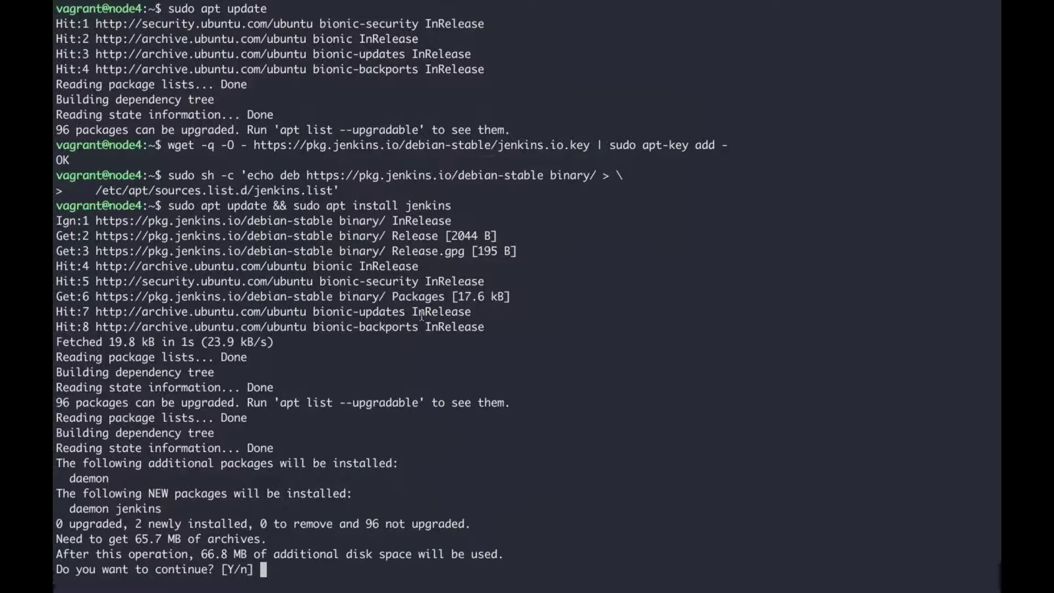
text(y)
key(Return)
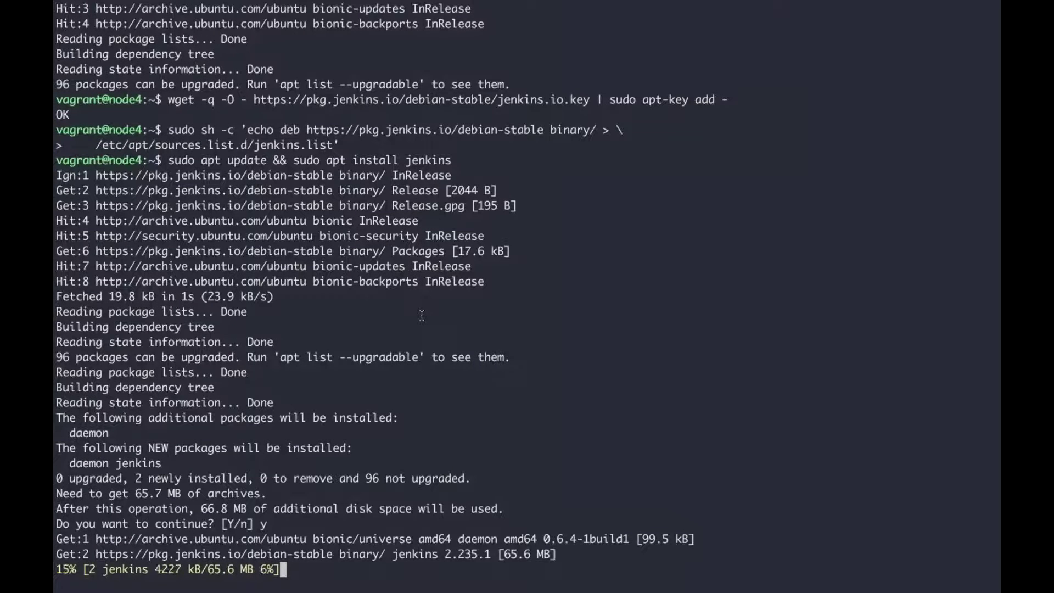
Step: Cancel the Jenkins download with Ctrl+C and begin typing a new apt install command
key(ctrl+c)
text(sudo ap)
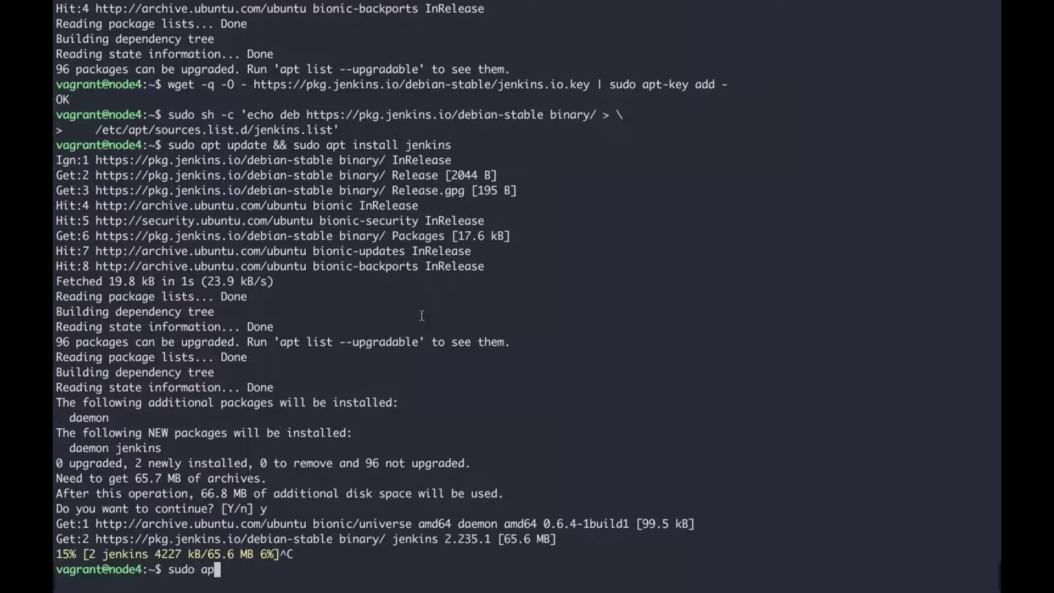
text(t install open)
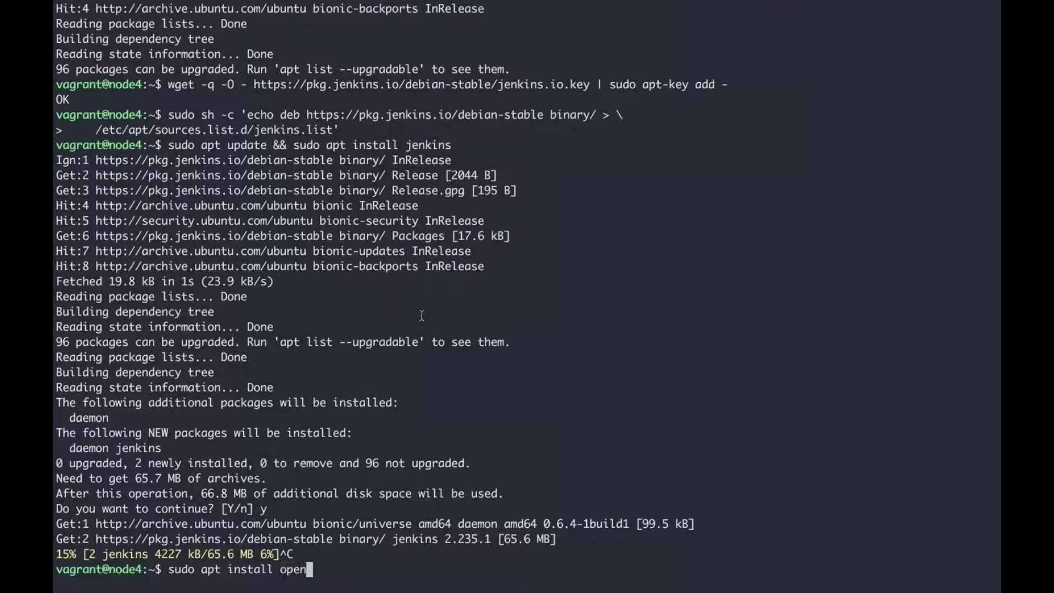
Step: Install openjdk-8-jdk on node4 with sudo apt install, confirming with y
text(j)
key(Tab)
key(Tab)
key(Tab)
key(Tab)
text(dk)
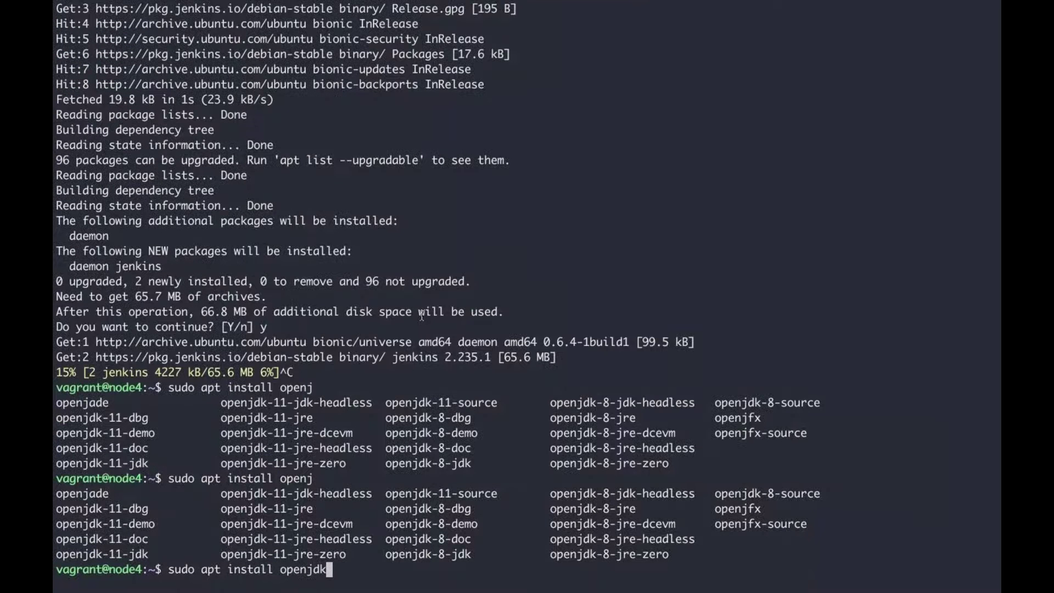
text(-8-jdk)
key(Return)
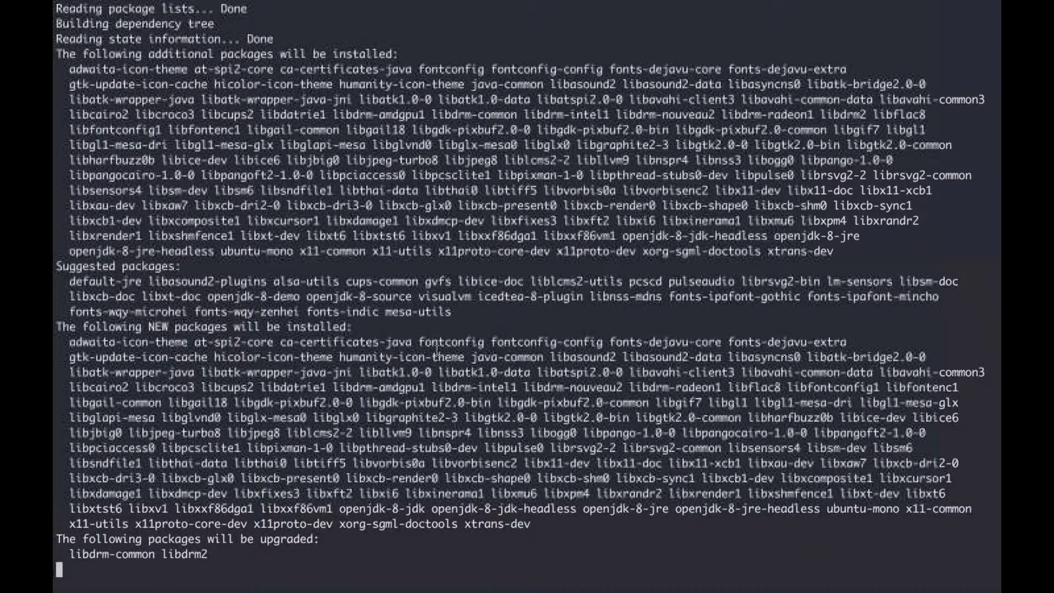
text(y)
key(Return)
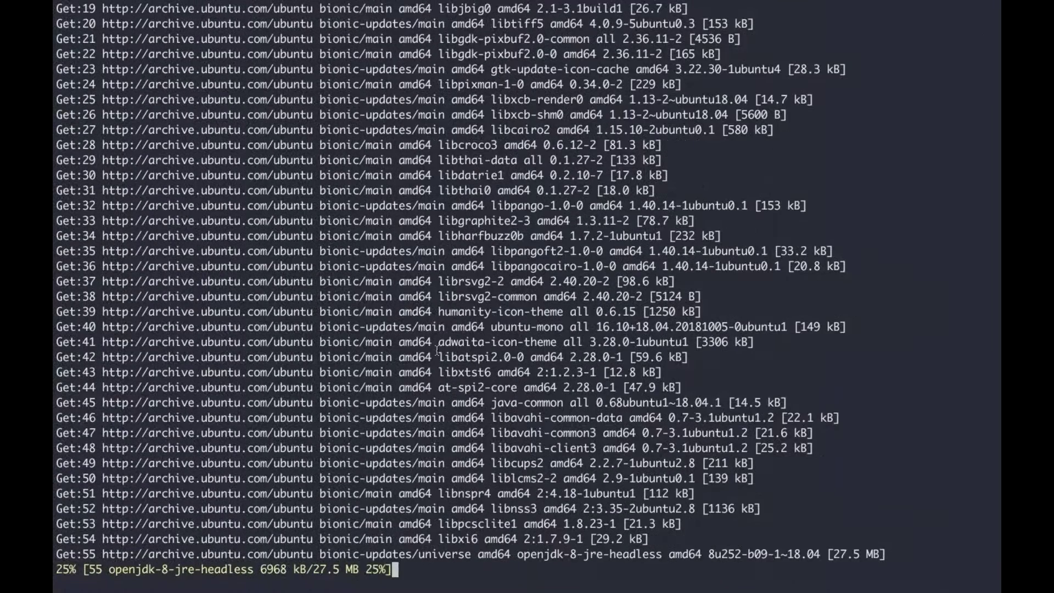
key(super+Tab)
Step: Scroll the jenkins.io Installing Jenkins page to the Start Jenkins and status-check commands
scroll(431, 231, up, 5)
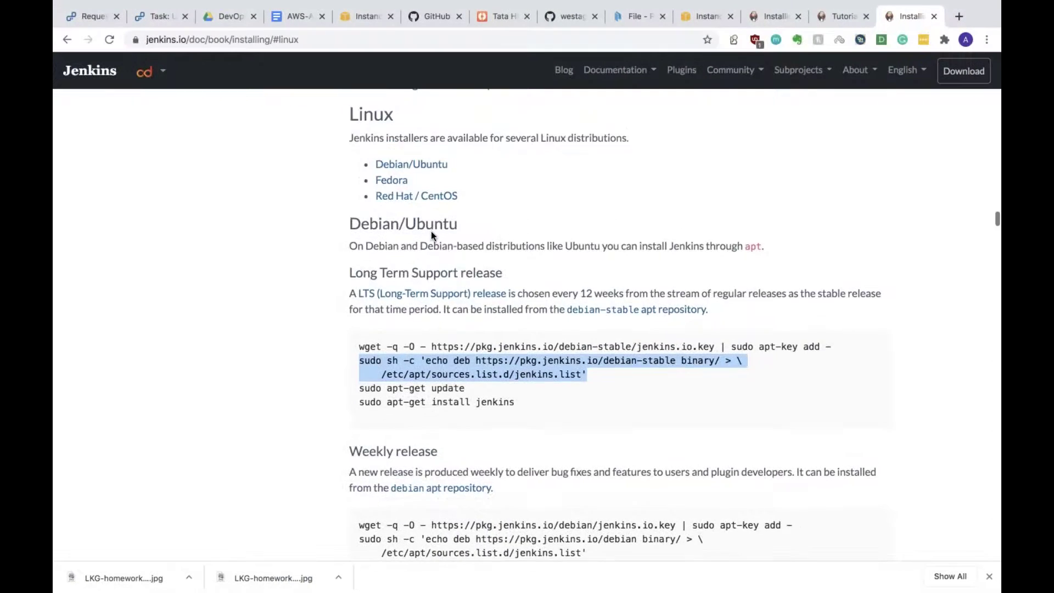
scroll(431, 239, down, 4)
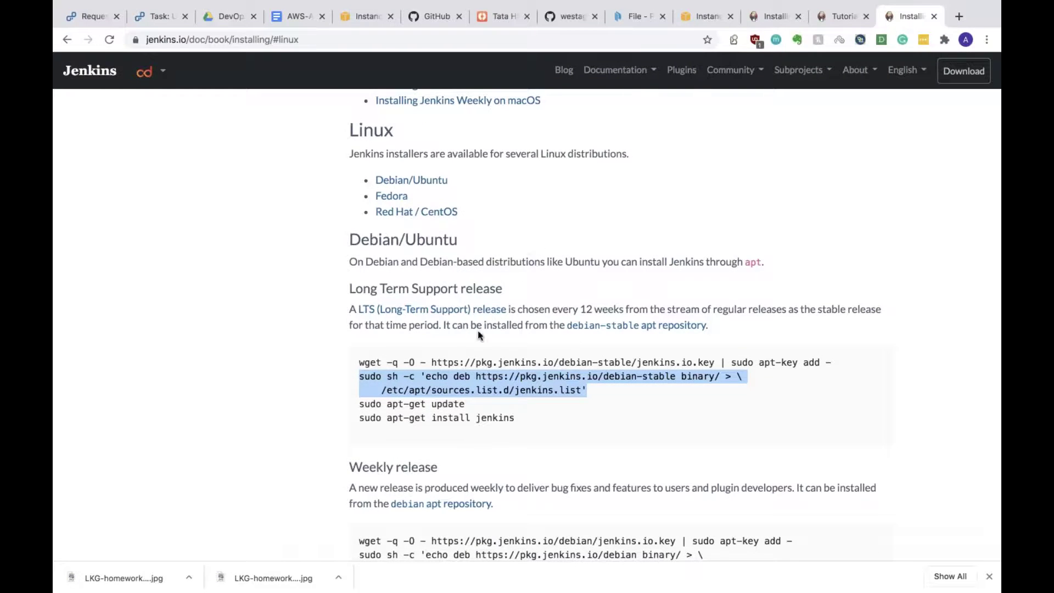
scroll(460, 403, down, 2)
scroll(459, 403, up, 10)
scroll(460, 403, up, 2)
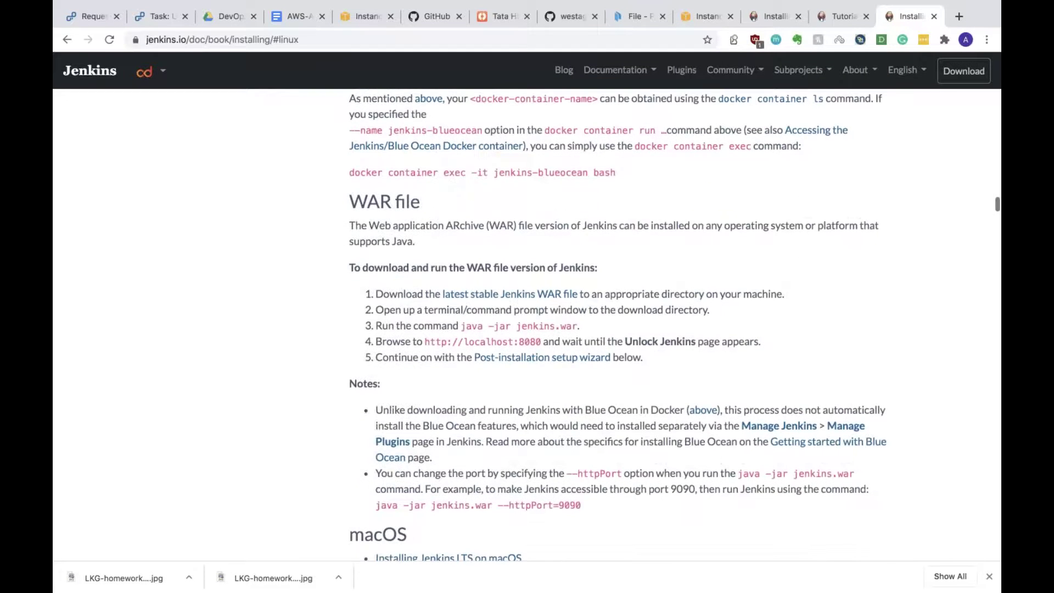
scroll(675, 324, up, 20)
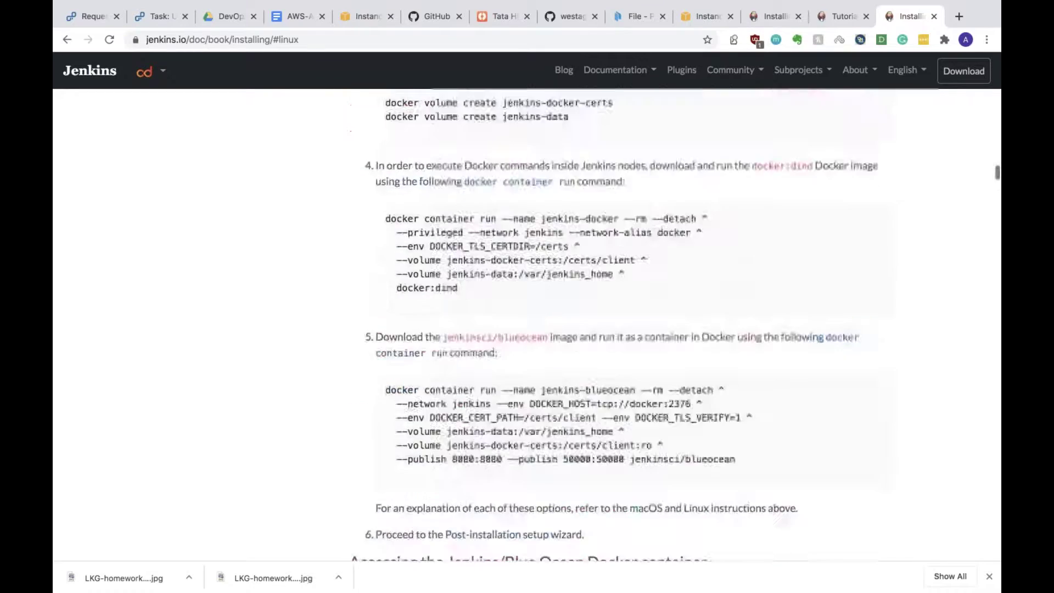
scroll(619, 325, down, 20)
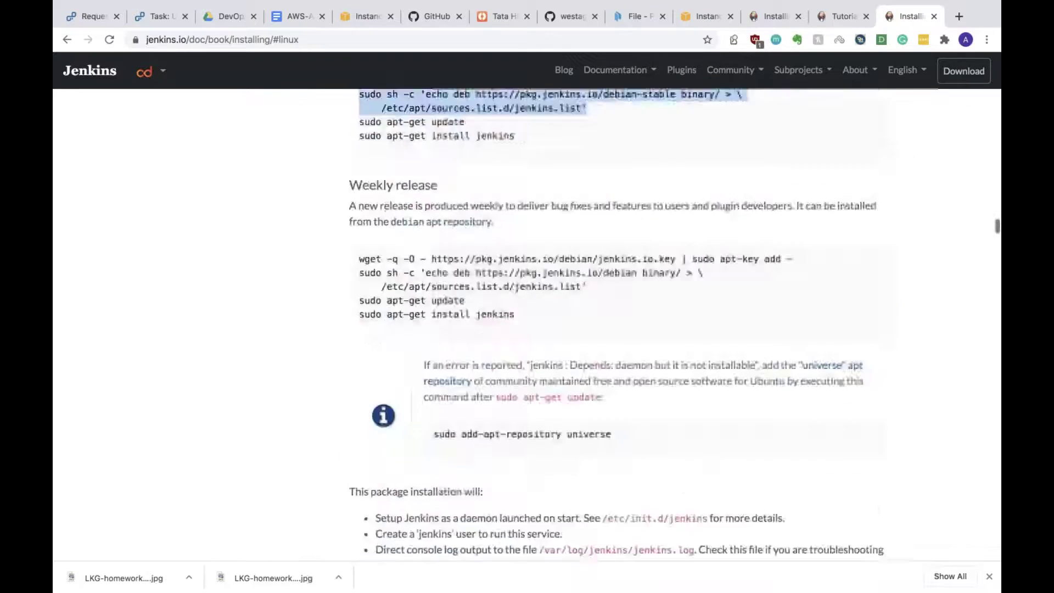
scroll(528, 324, down, 20)
scroll(527, 324, up, 8)
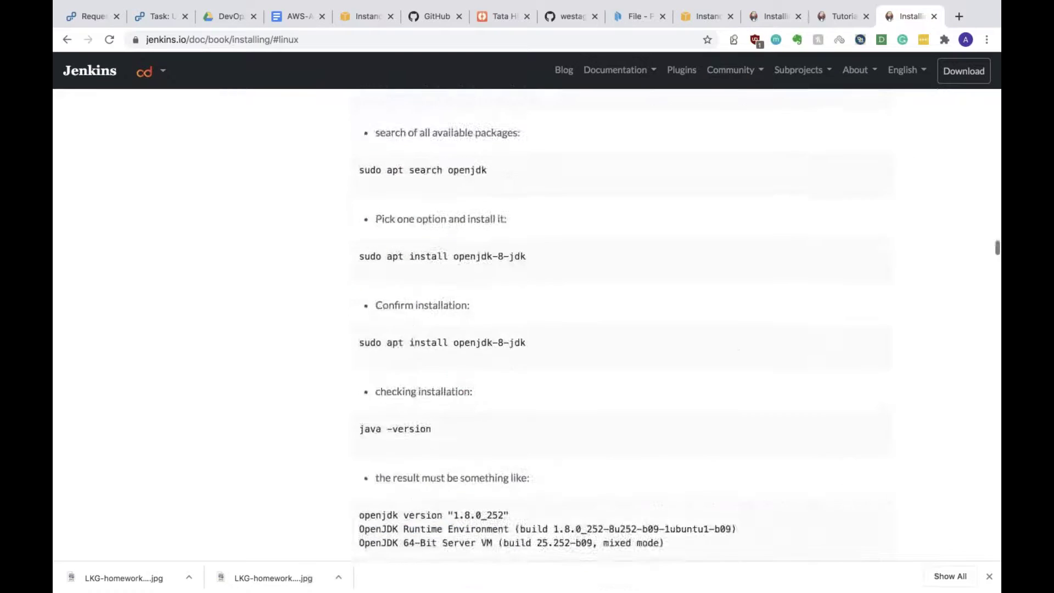
scroll(528, 324, down, 20)
scroll(618, 324, up, 15)
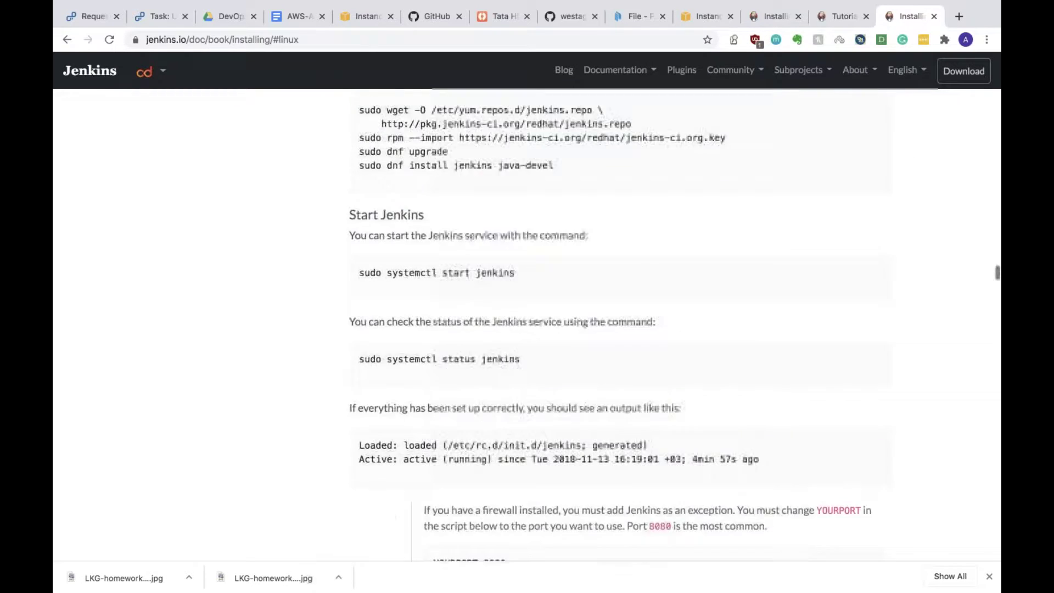
scroll(615, 325, down, 1)
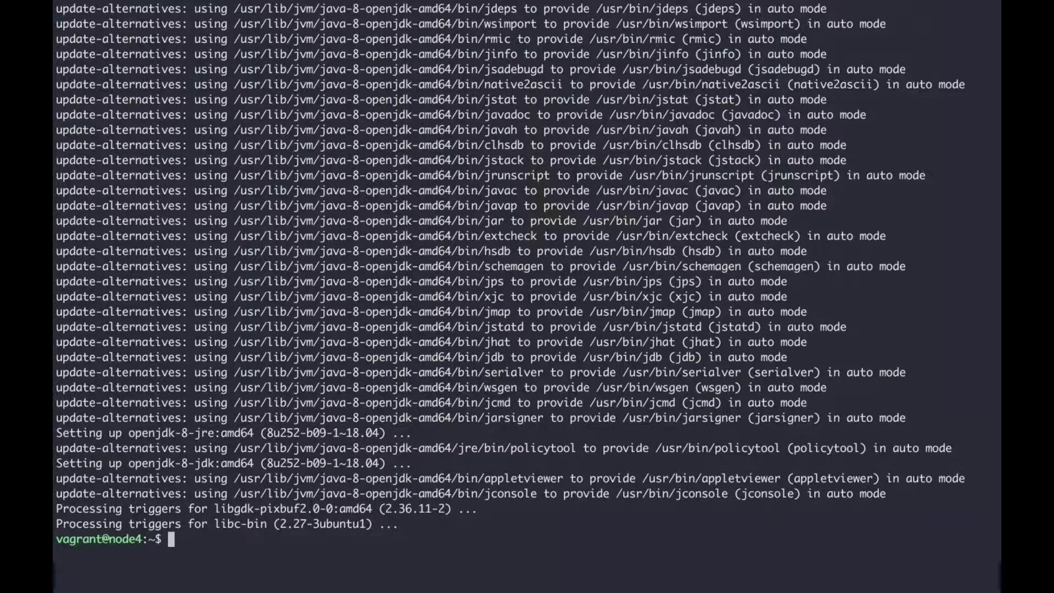
Step: Clear the terminal, rerun sudo apt update && sudo apt install jenkins, and confirm with y
text(clear)
key(Return)
text(ls)
key(Return)
text(sudo apt install openjdk-8-jdk)
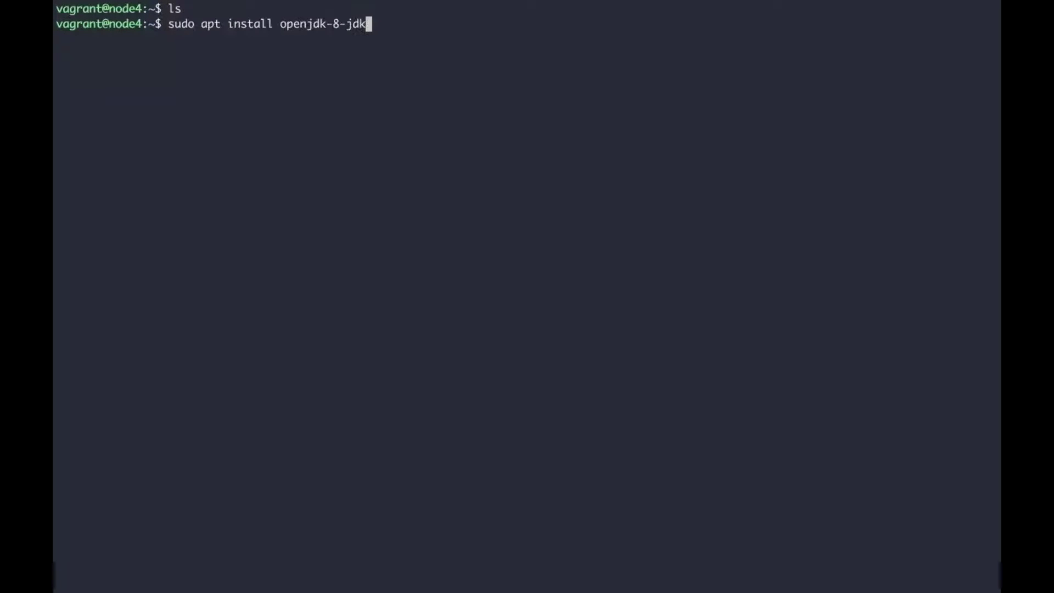
key(Up)
key(Return)
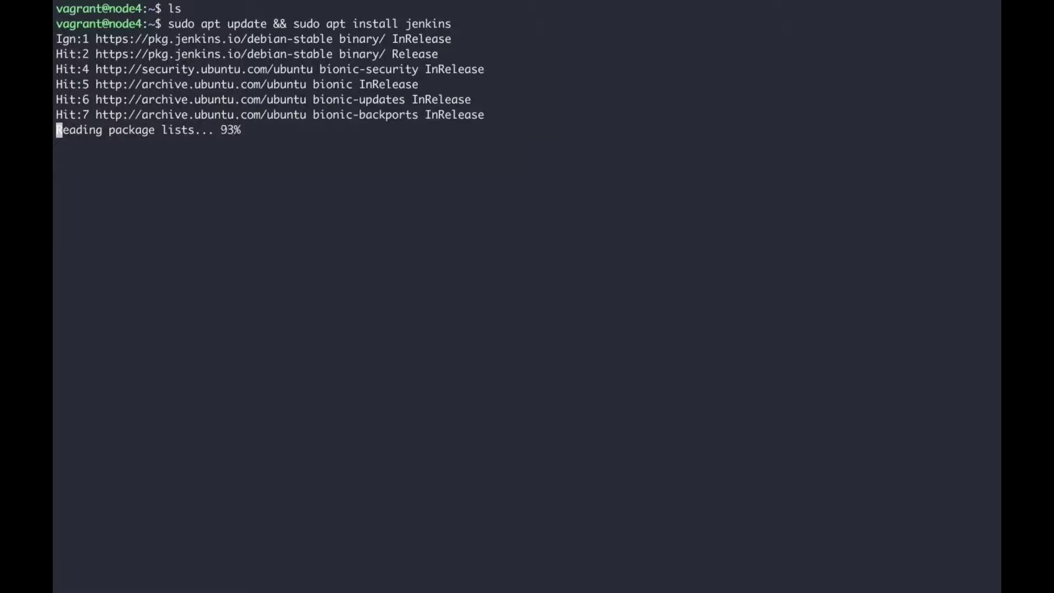
text(y)
key(Return)
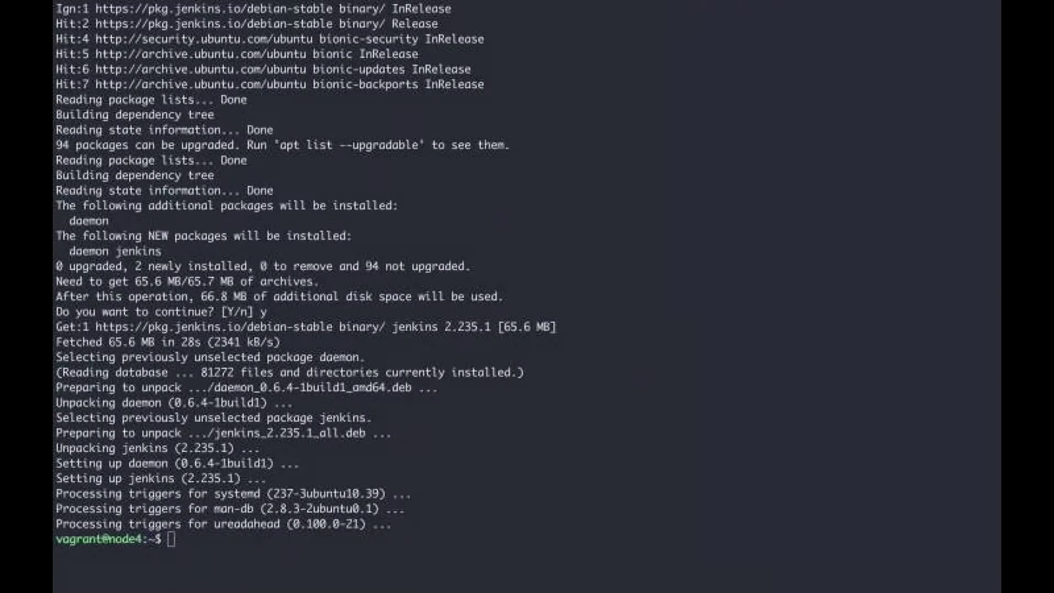
Step: Check that Jenkins is active with sudo service jenkins status
text(ls)
key(Return)
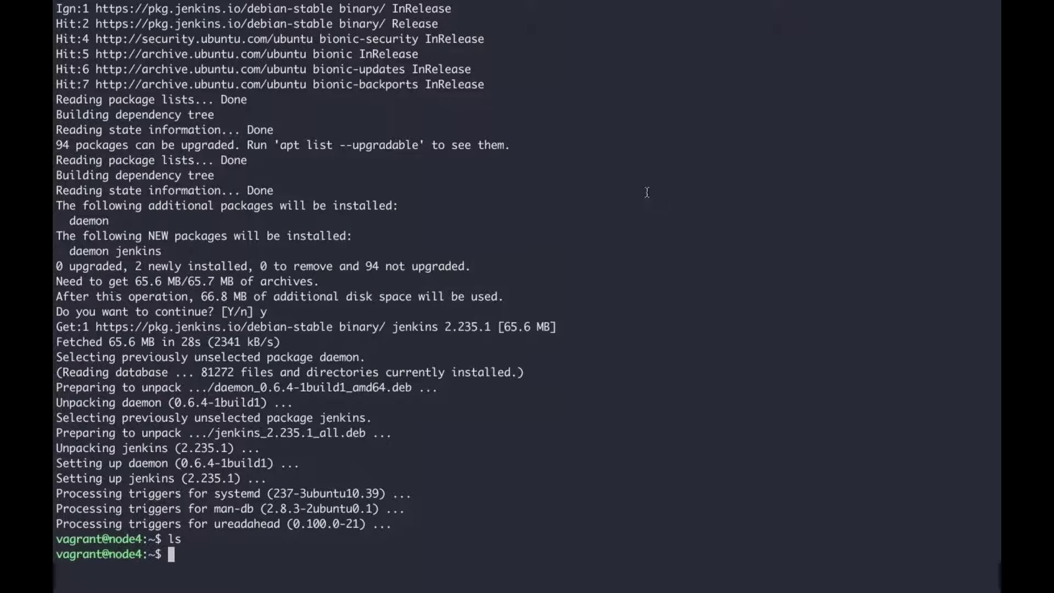
text(sudo service j)
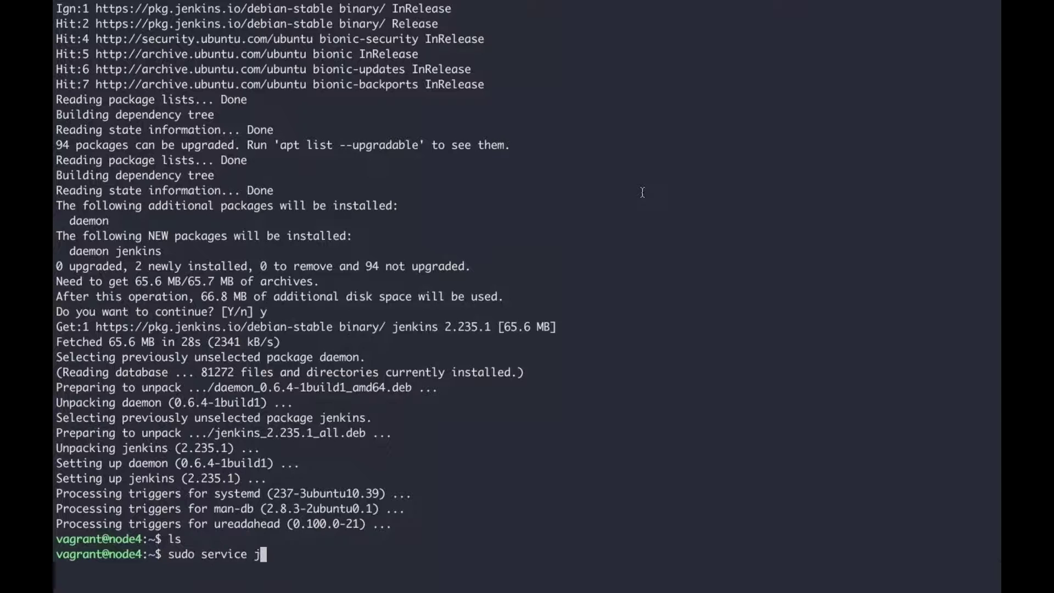
text(enkins status)
key(Return)
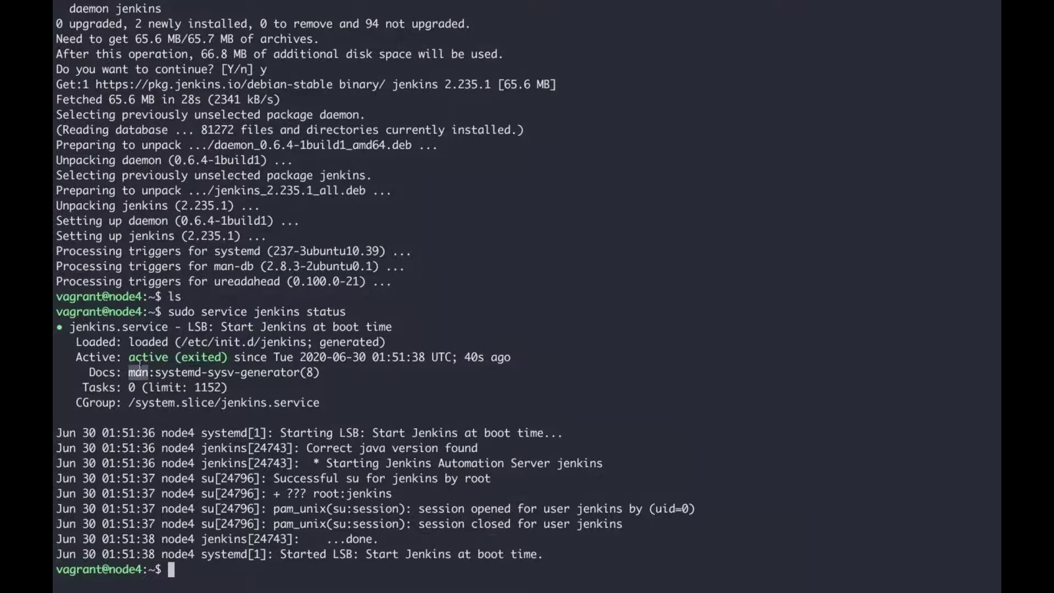
Step: Run ifconfig and copy node4's enp0s8 address 192.168.10.14
right_click(139, 364)
text(ex)
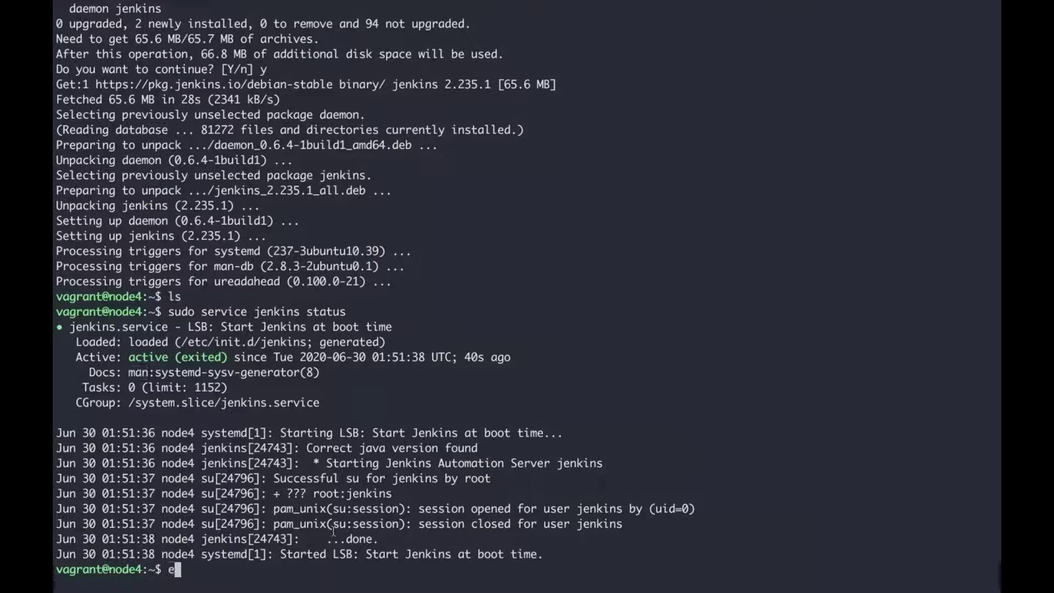
key(BackSpace)
key(BackSpace)
text(ifconfig)
key(Return)
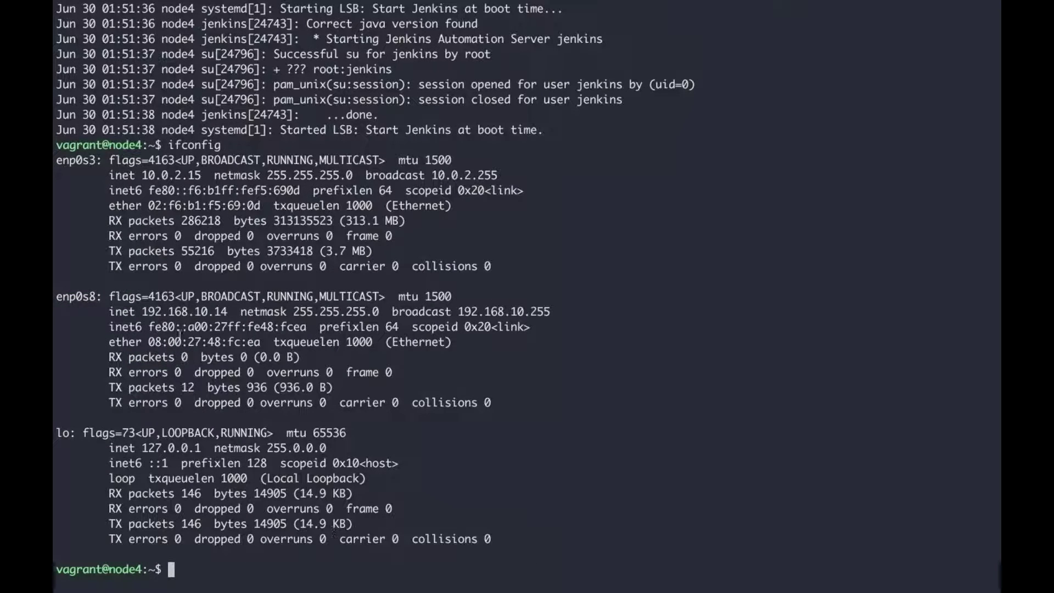
drag(143, 311, 229, 312)
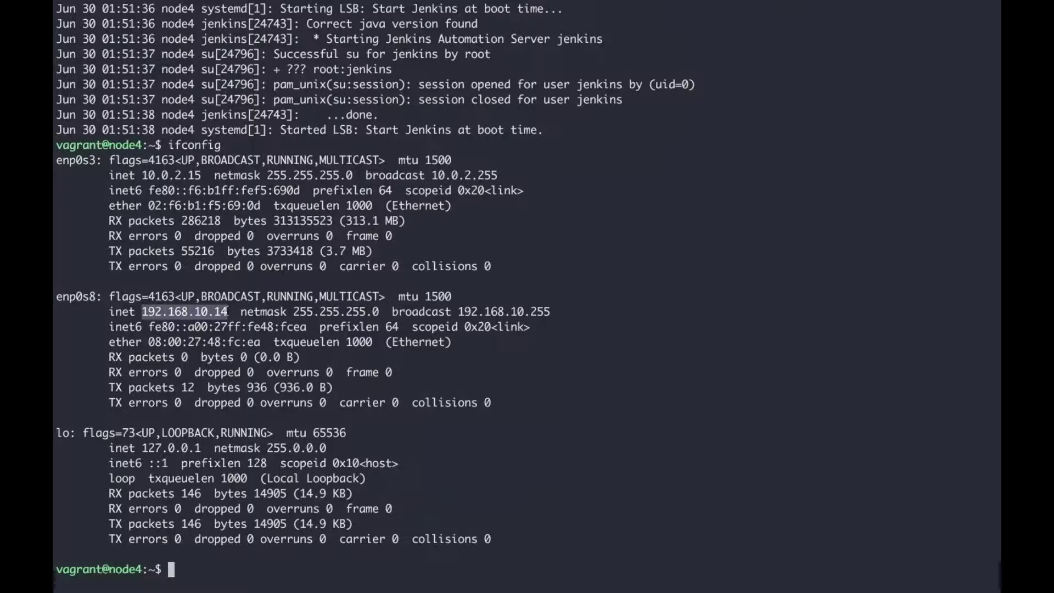
key(ctrl+Left)
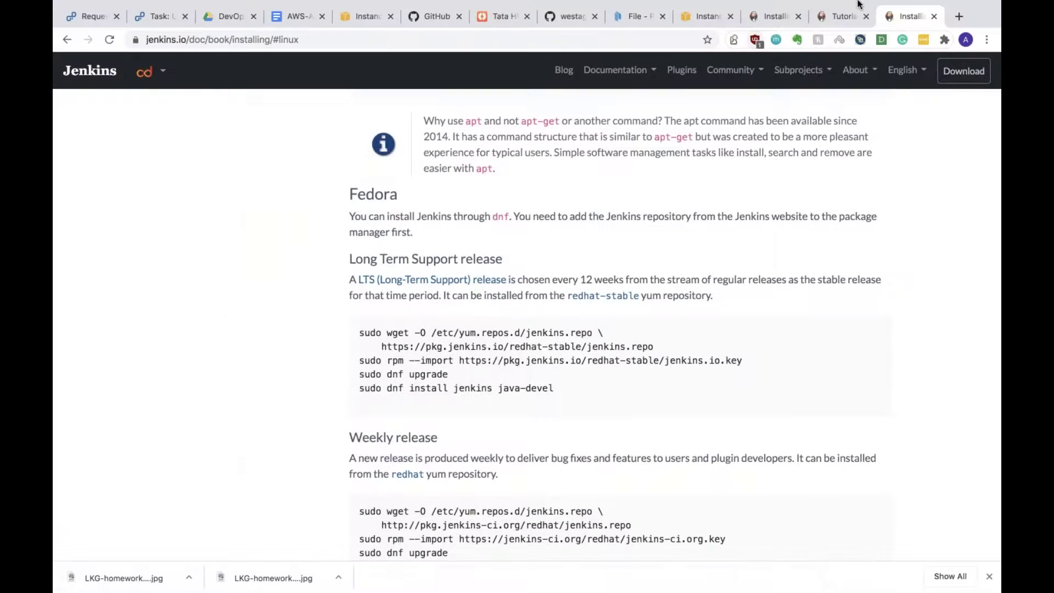
Step: Load 192.168.10.14:8080 in a new tab and select the initialAdminPassword file path
click(840, 16)
key(super+t)
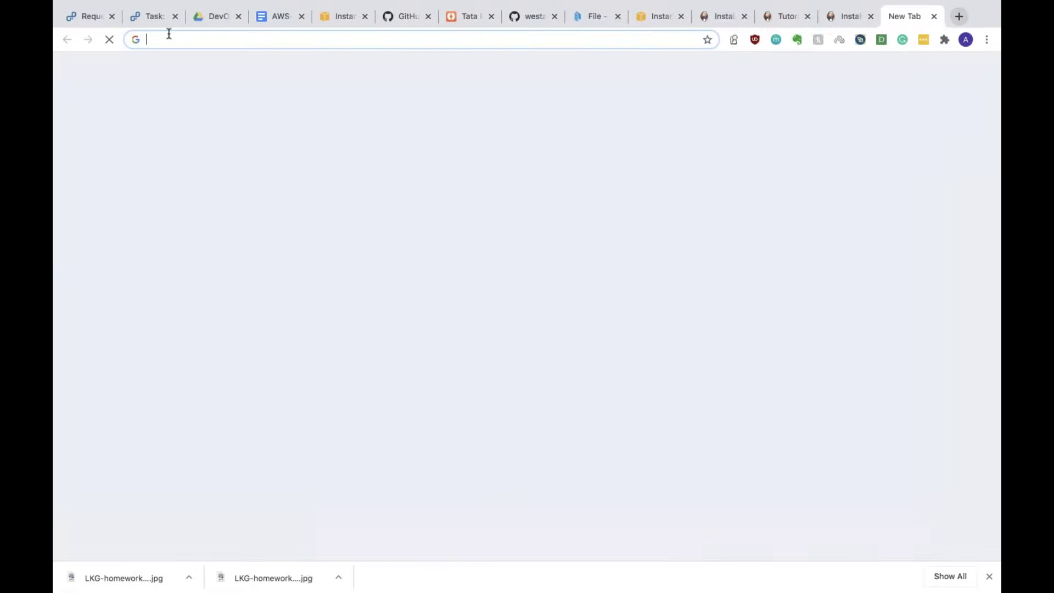
key(super+v)
text(/)
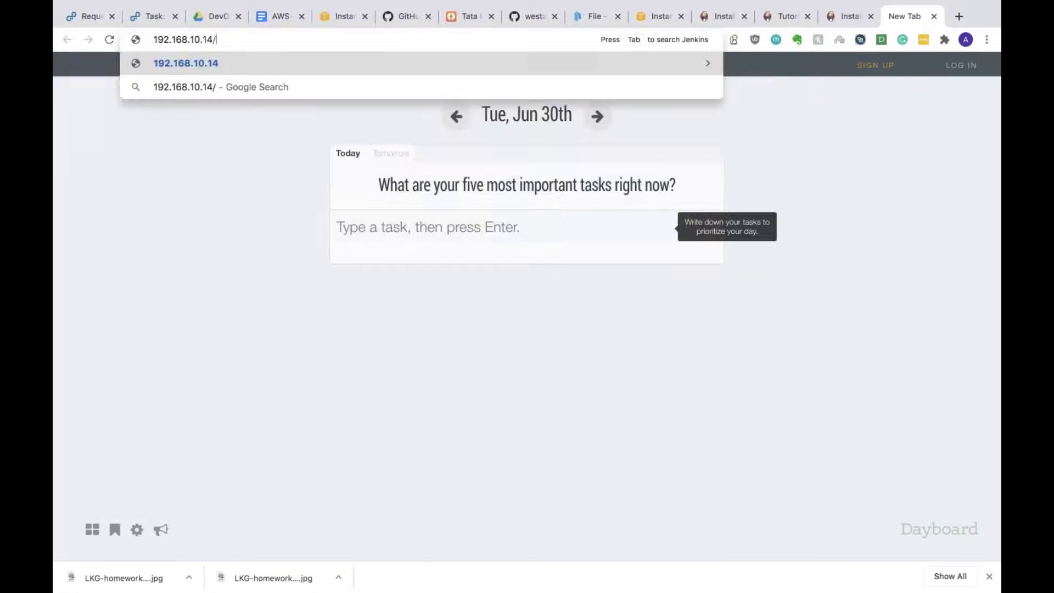
key(BackSpace)
text(:8)
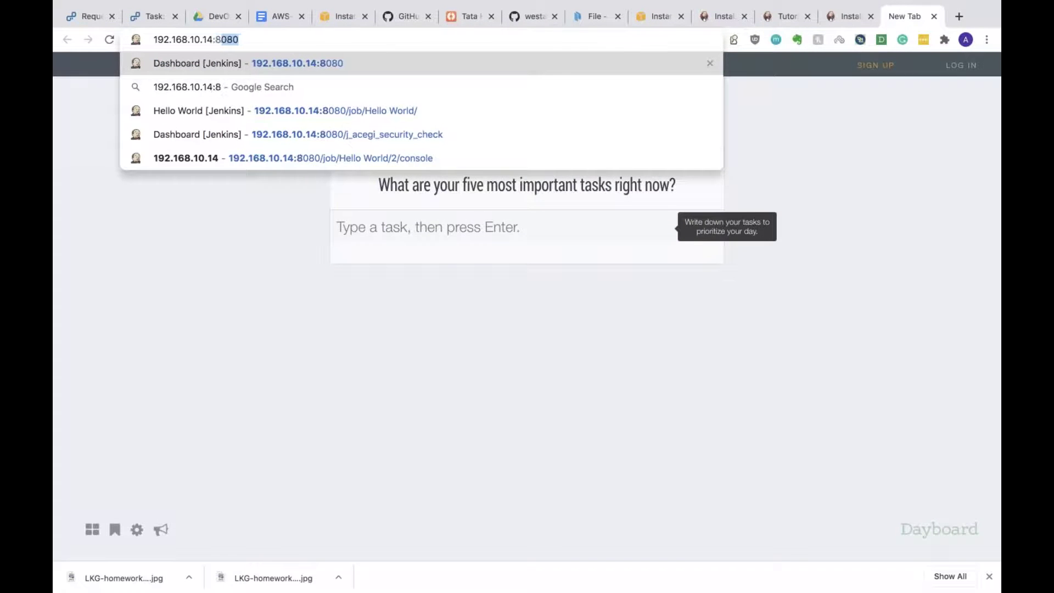
text(080)
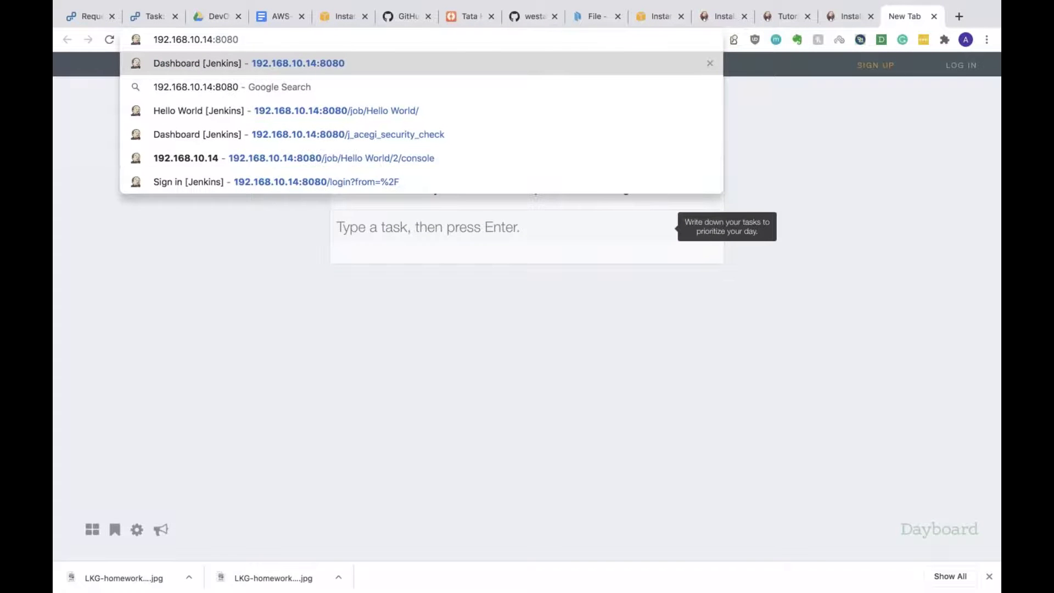
key(Return)
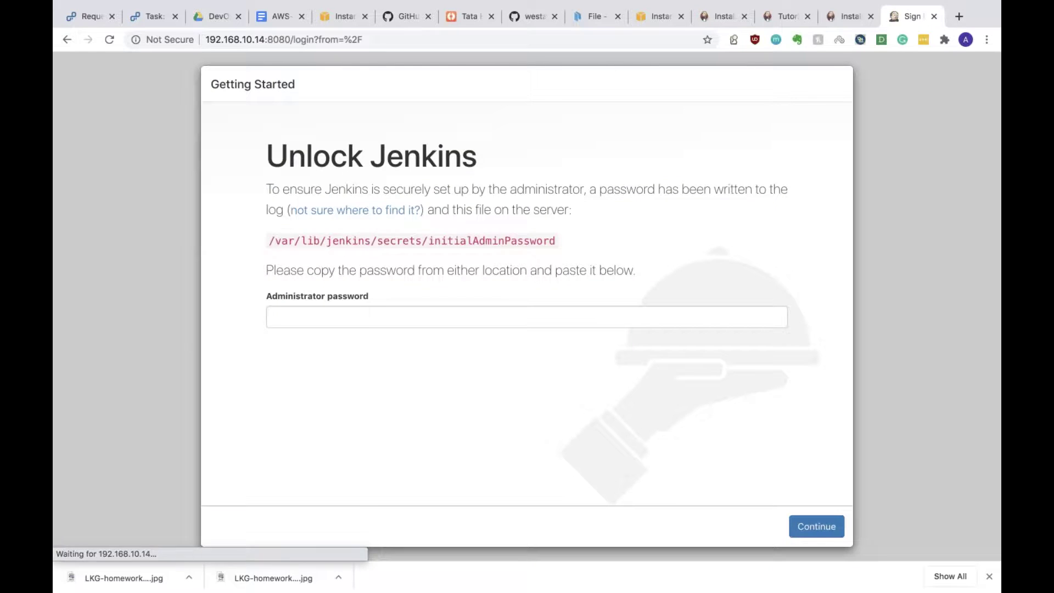
triple_click(412, 240)
key(super+c)
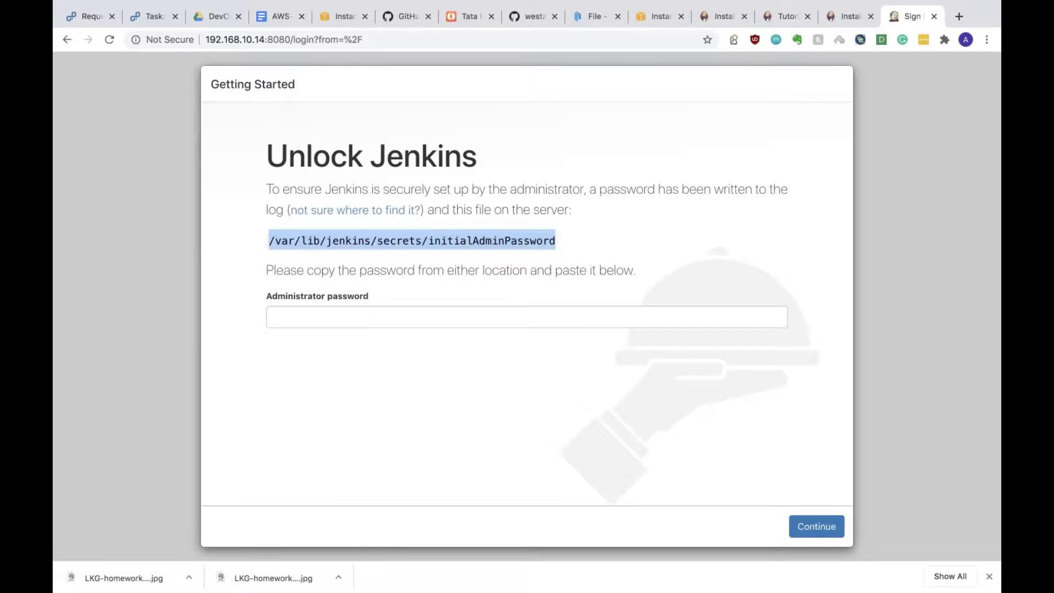
Step: Print the initial admin password with sudo cat on the secrets file and paste it into Unlock Jenkins
key(super+Tab)
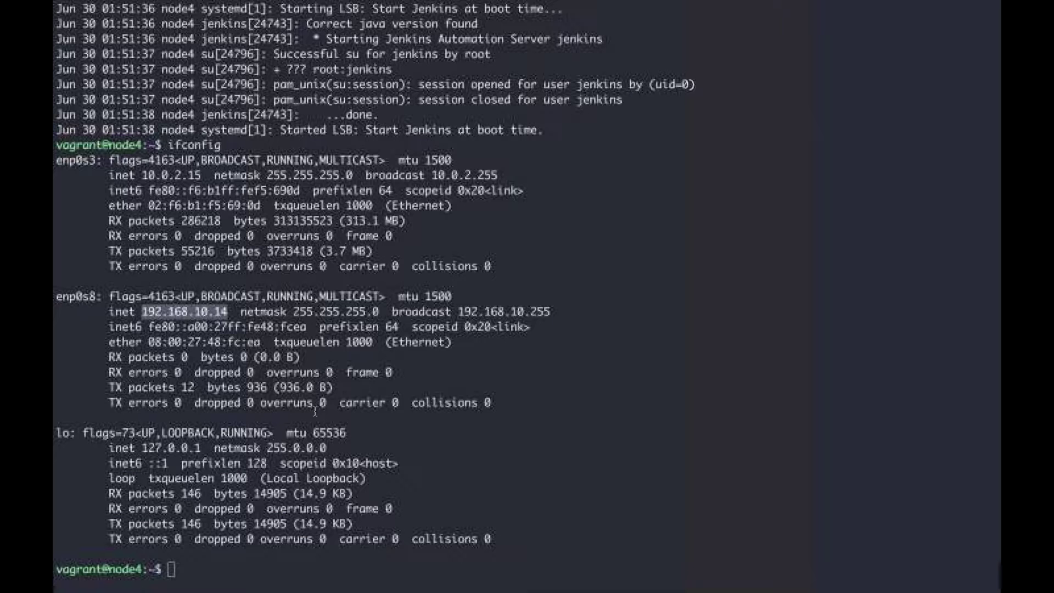
text(cat)
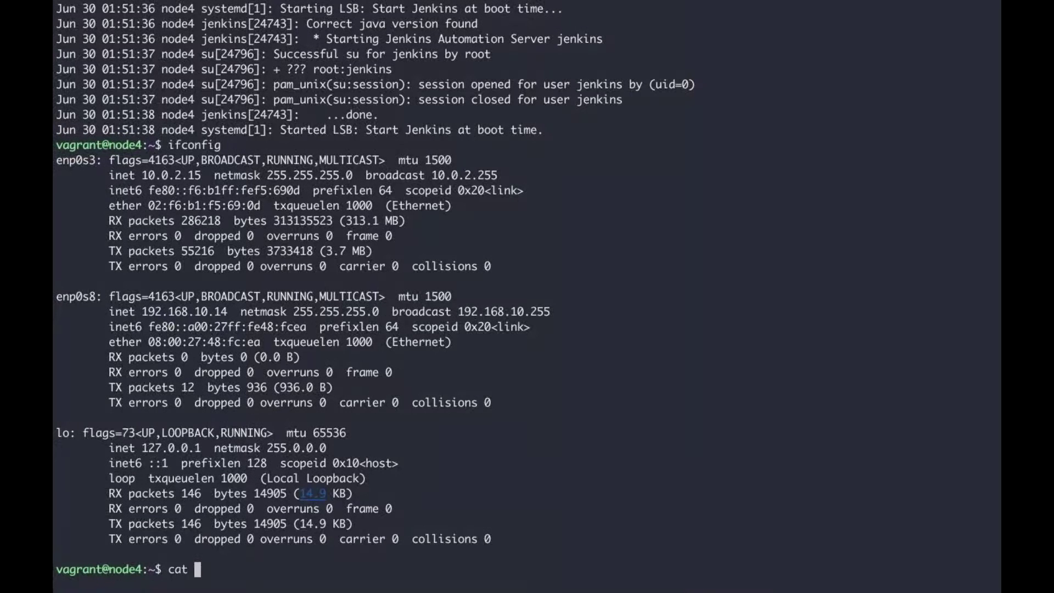
key(super+v)
key(Return)
key(Return)
text(sudo !!)
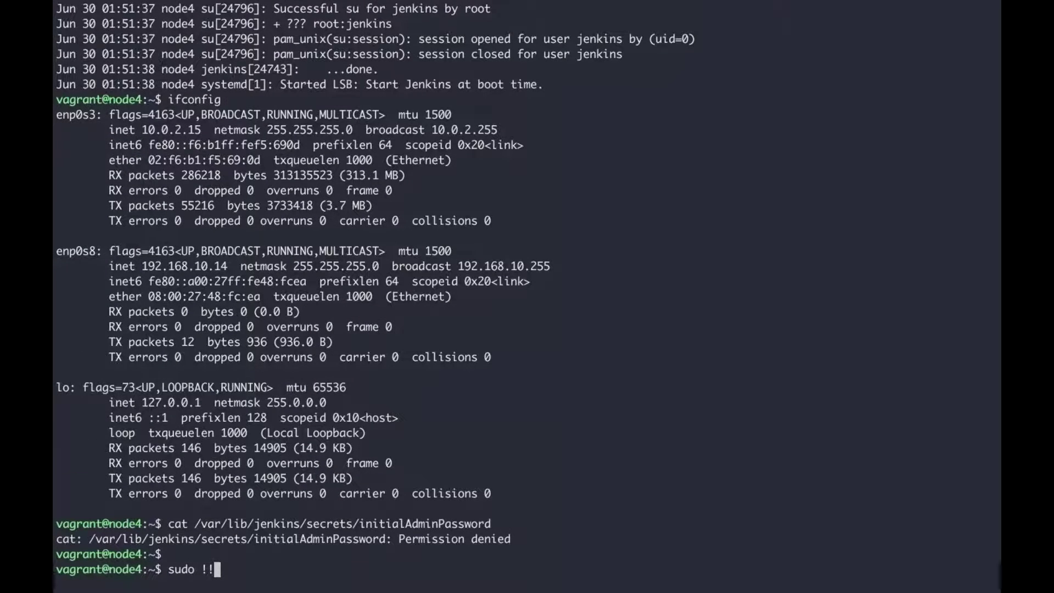
key(Return)
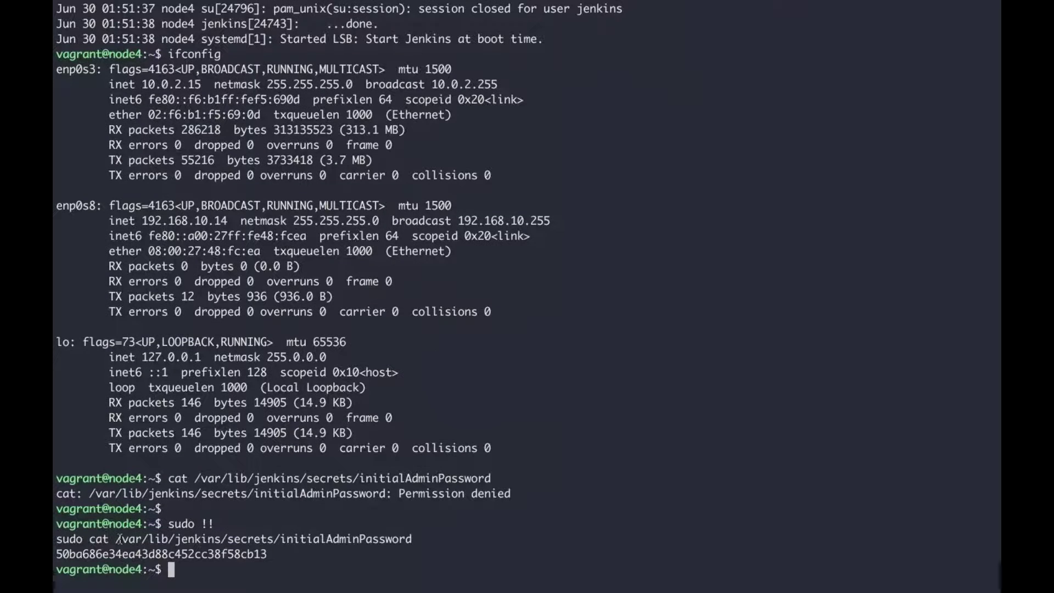
drag(115, 539, 415, 542)
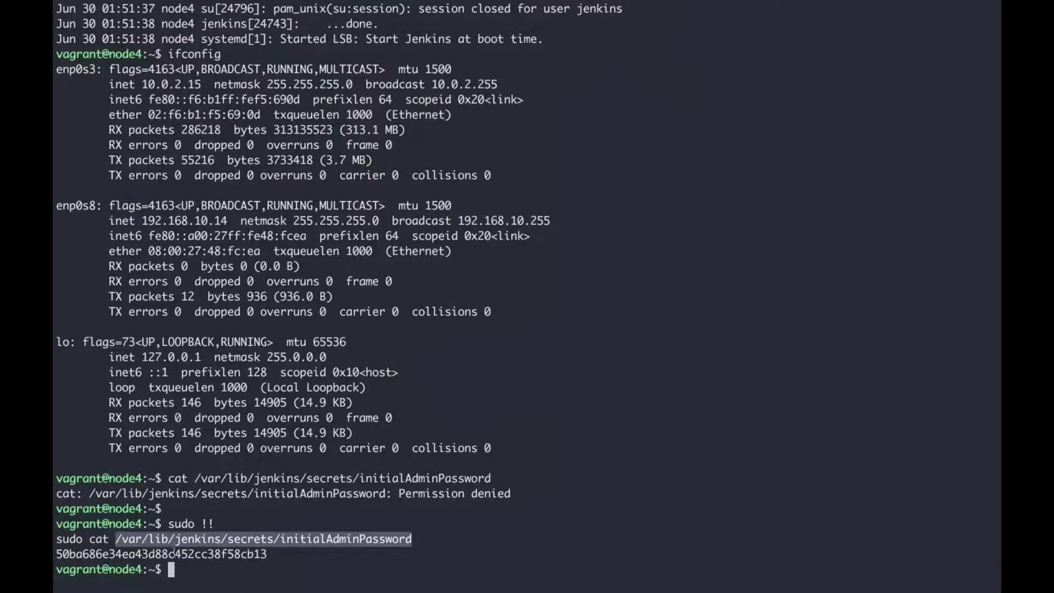
triple_click(164, 555)
double_click(163, 555)
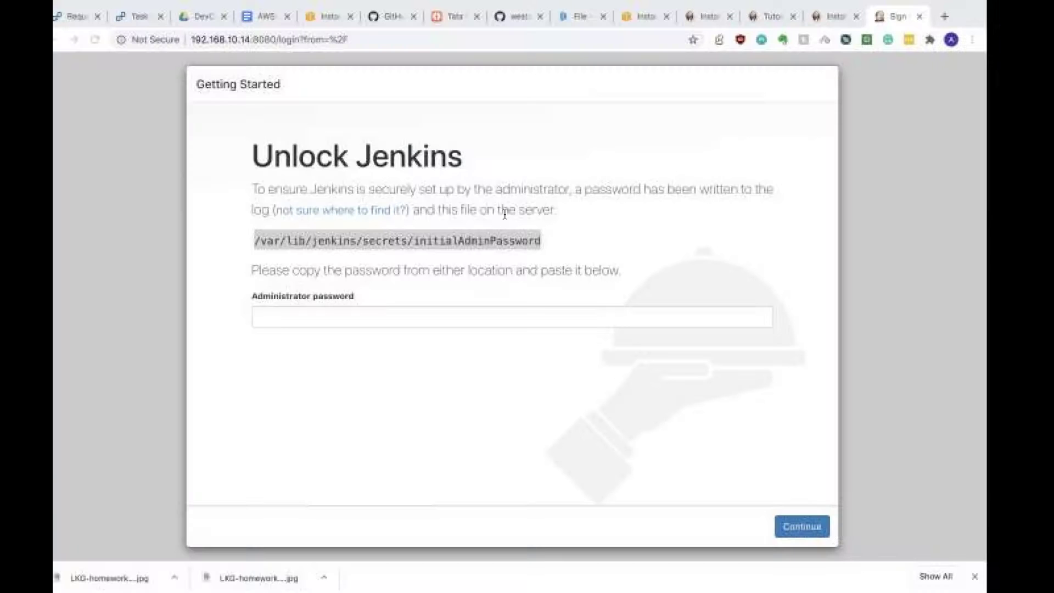
key(super+v)
Step: Continue past Unlock Jenkins and choose Install suggested plugins
click(812, 526)
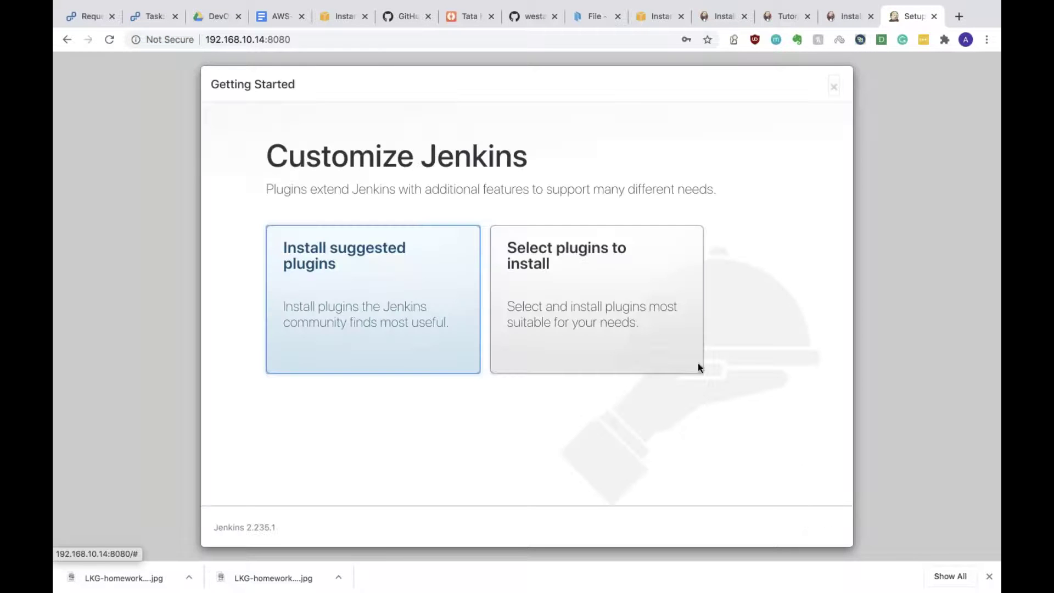
click(381, 346)
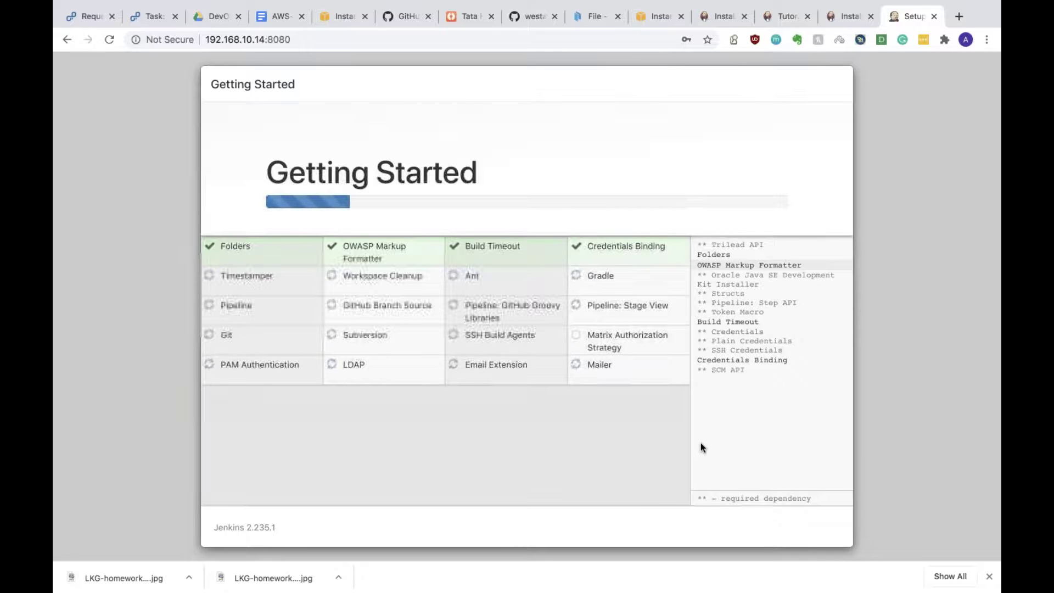
key(ctrl+Right)
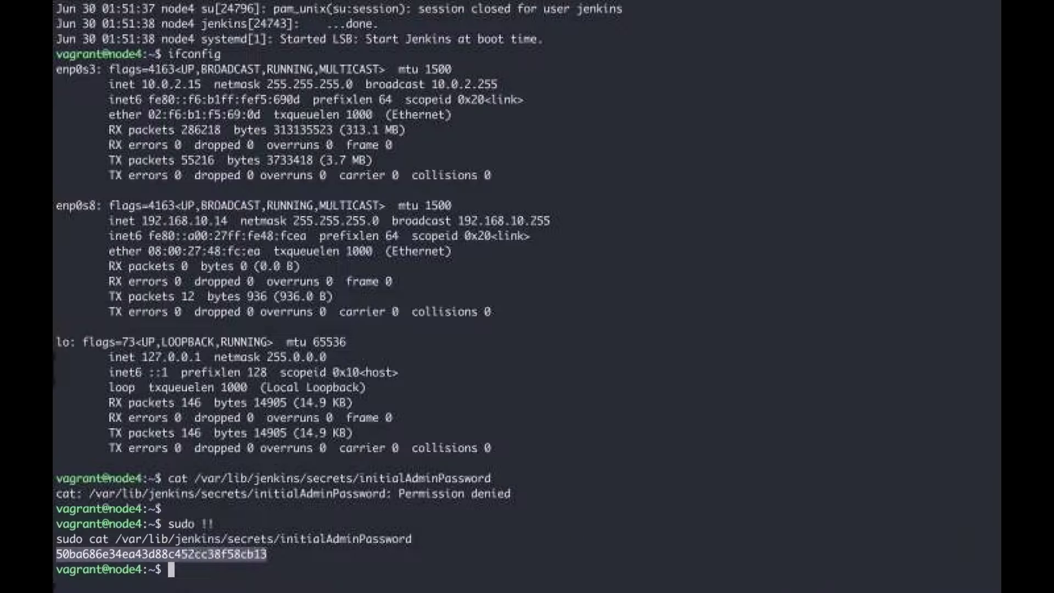
key(ctrl+Left)
Step: In the jenkins.io docs, open the Using Jenkins chapter and then its Using credentials section
click(846, 16)
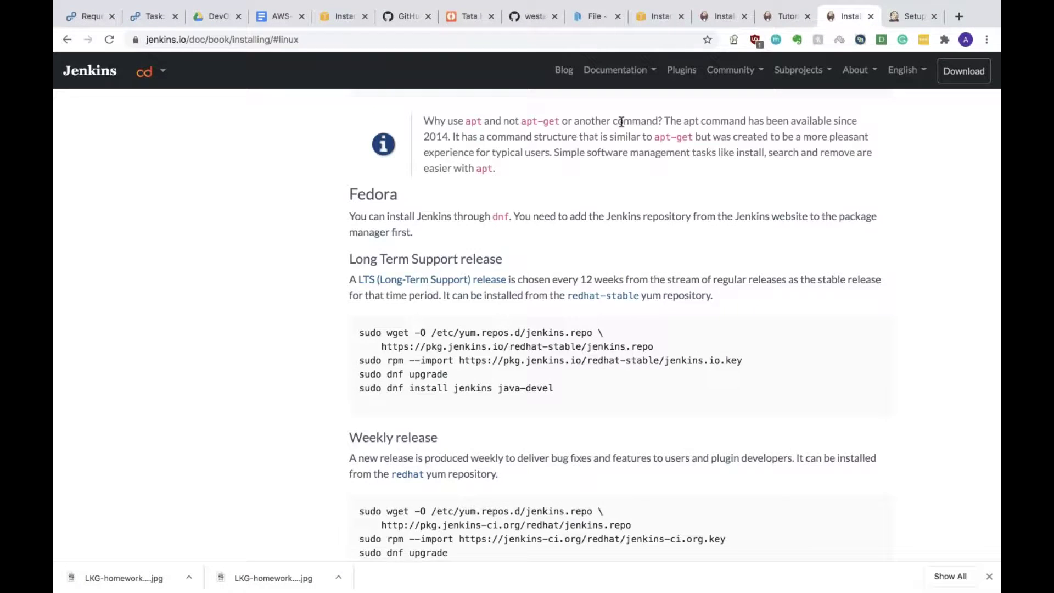
scroll(621, 122, down, 20)
scroll(621, 122, up, 10)
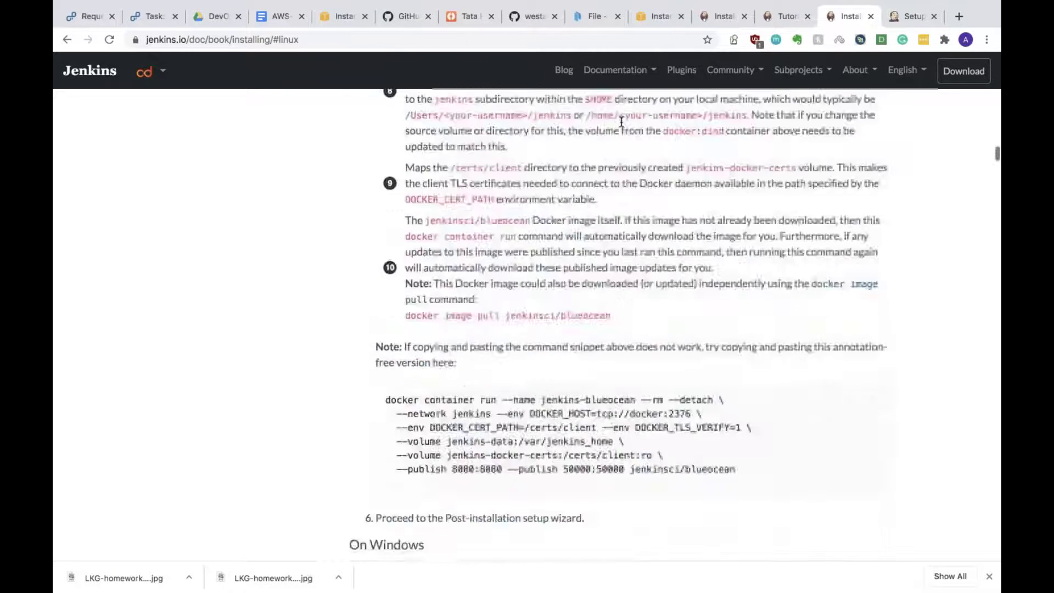
scroll(621, 122, up, 15)
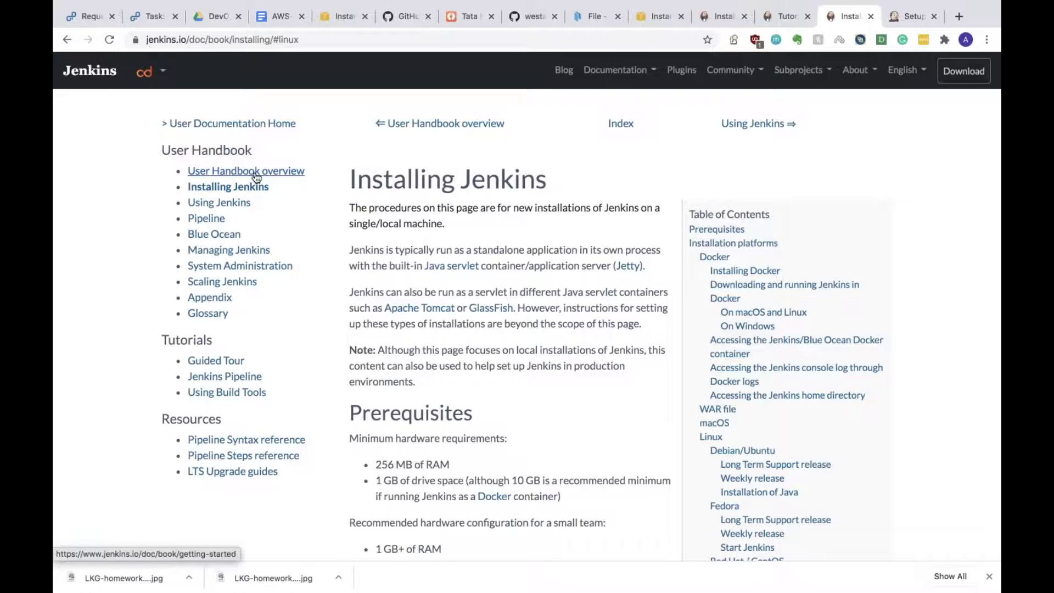
click(238, 208)
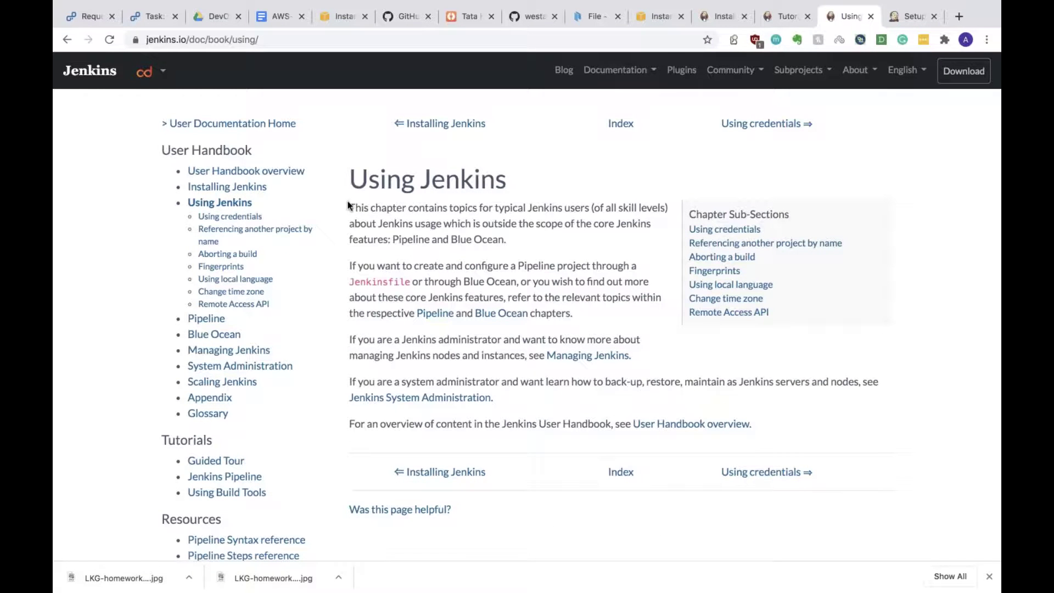
scroll(407, 376, down, 1)
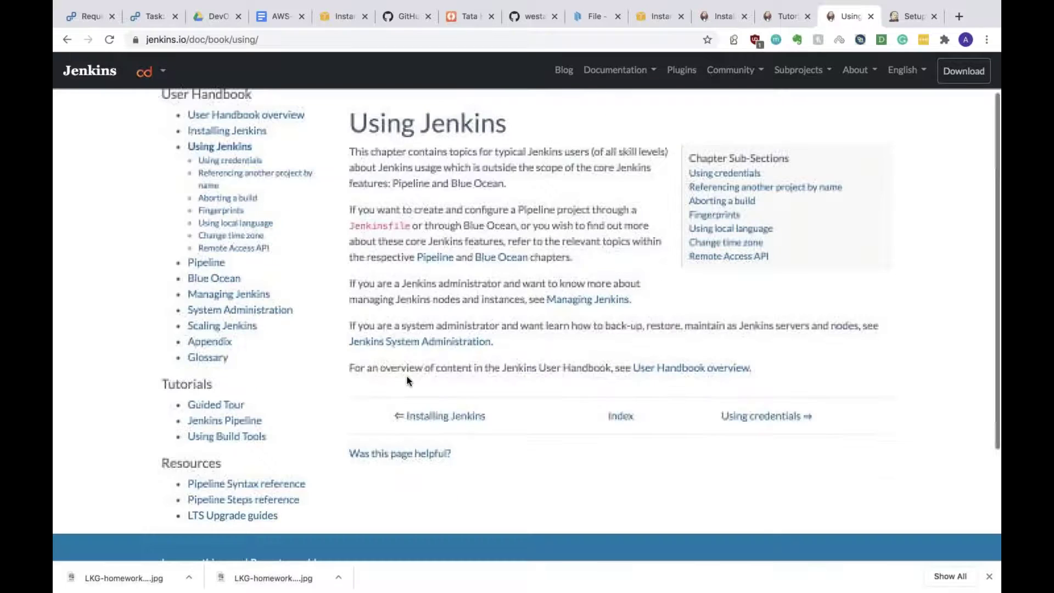
click(713, 175)
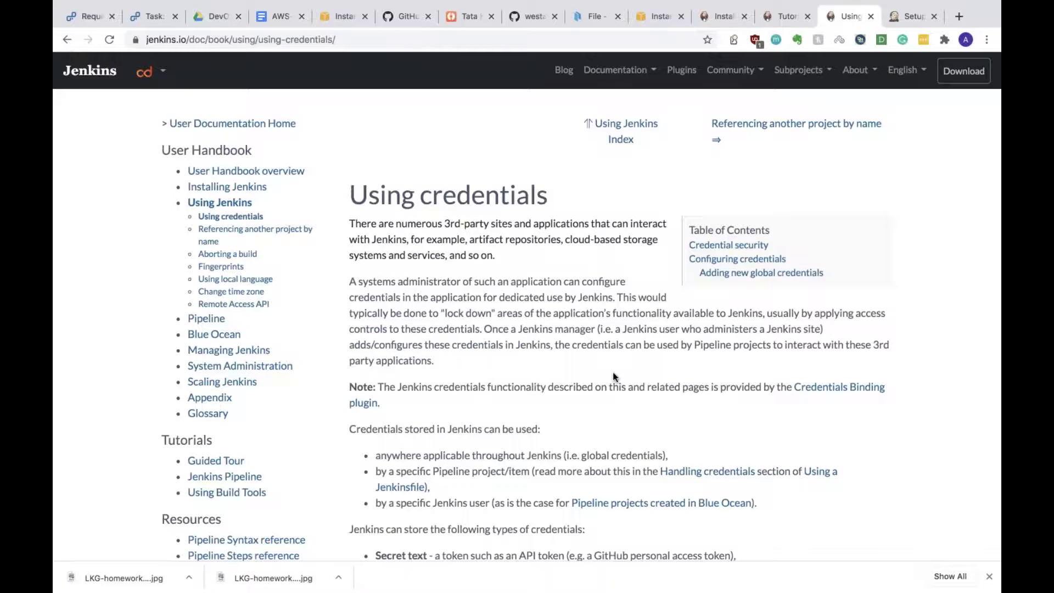
Step: Switch desktops and return to the Jenkins setup tab to check plugin installation progress
key(ctrl+Right)
key(ctrl+Left)
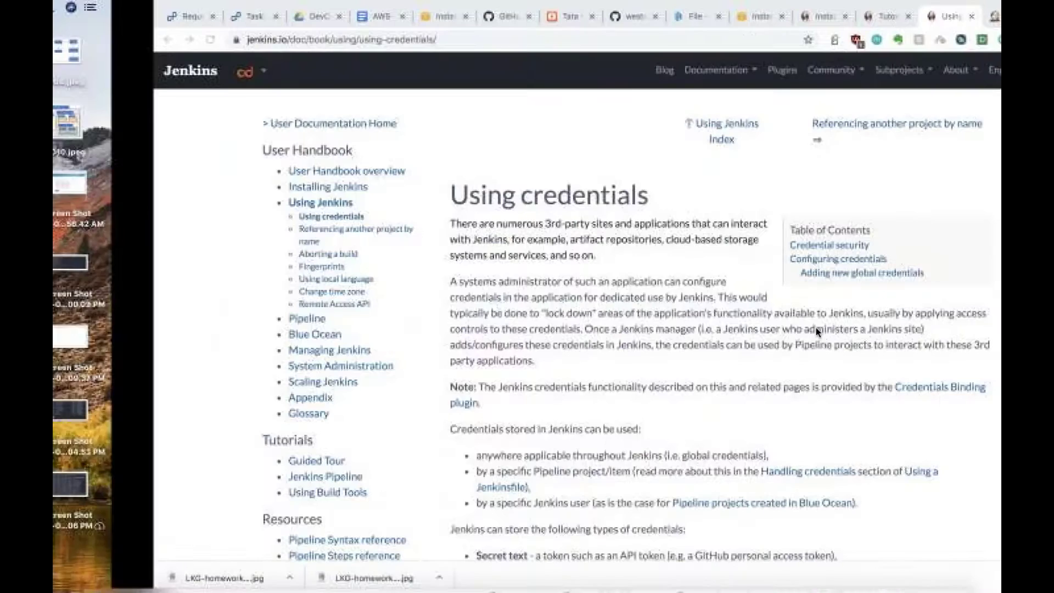
key(ctrl+Tab)
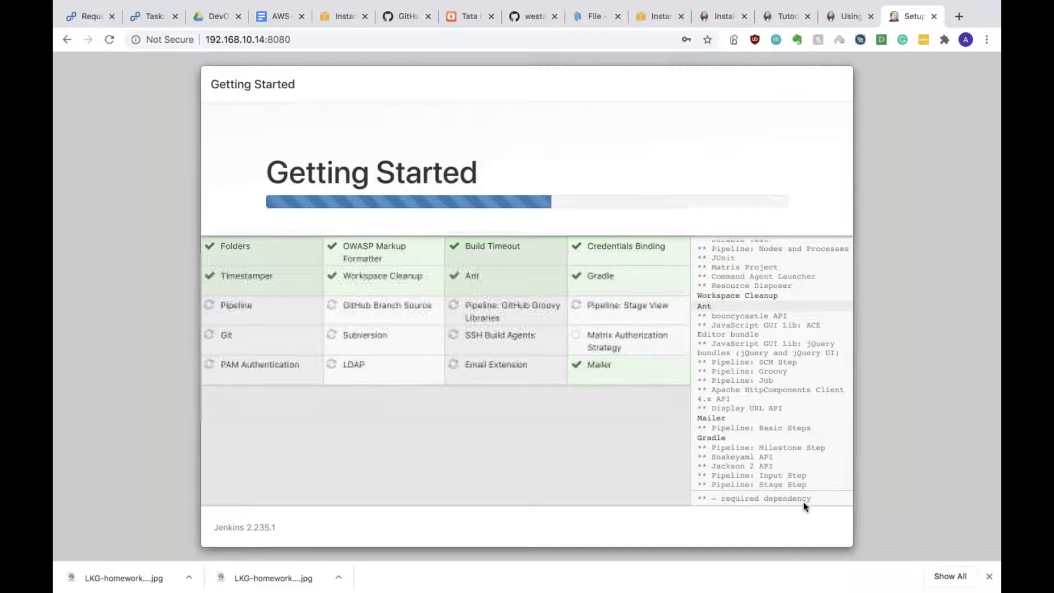
Step: After plugins finish, create admin user 'admin' with password, confirmation, full name and e-mail, and save
key(ctrl+Left)
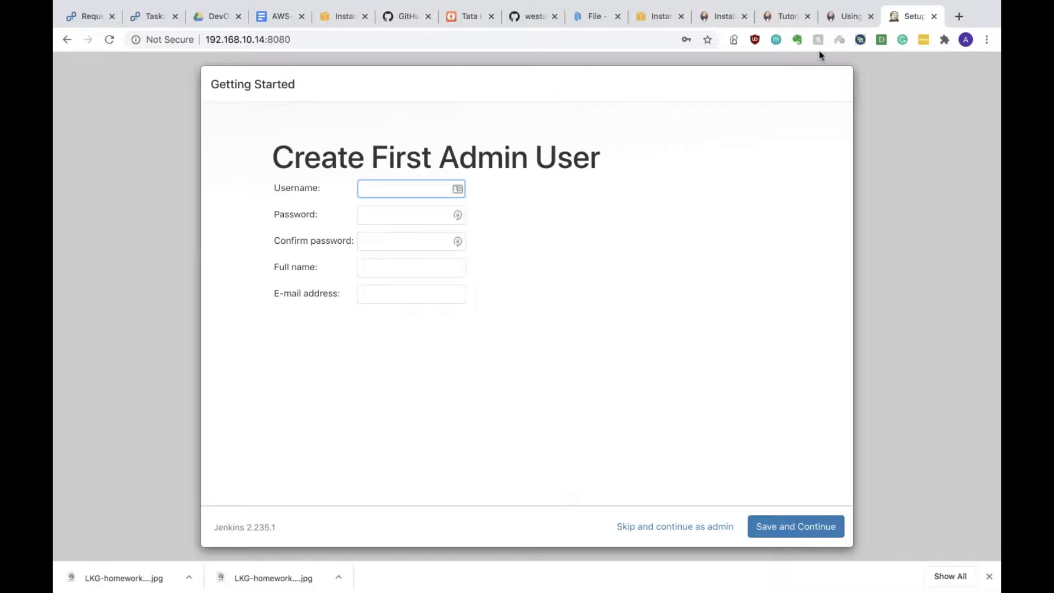
click(362, 190)
text(admin)
key(Tab)
text(admin)
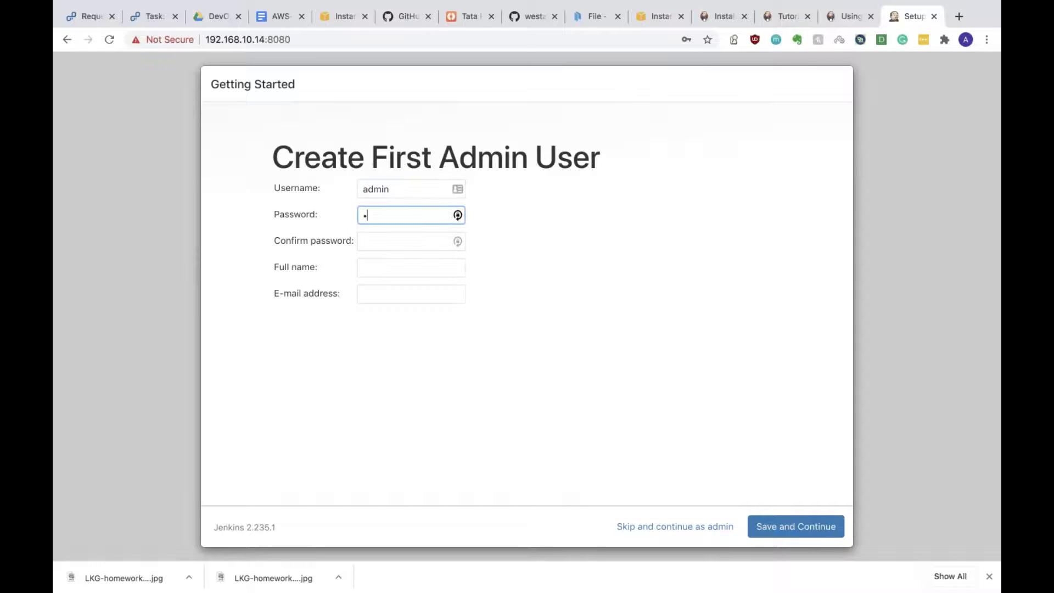
key(Tab)
text(admin)
key(Tab)
text(admin)
key(Tab)
text(admin)
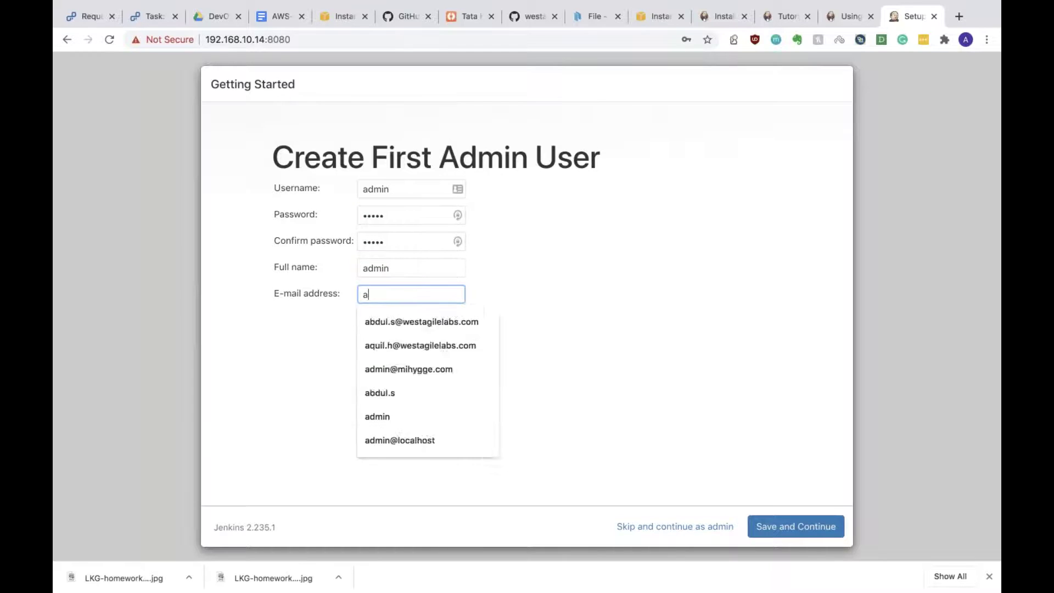
text(@admin)
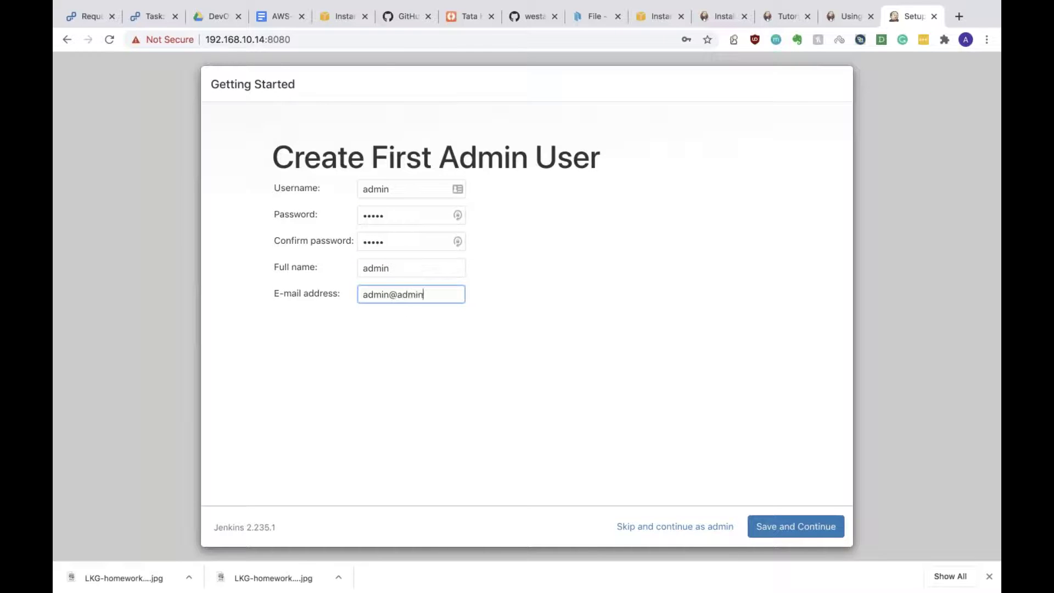
text(.com)
click(789, 528)
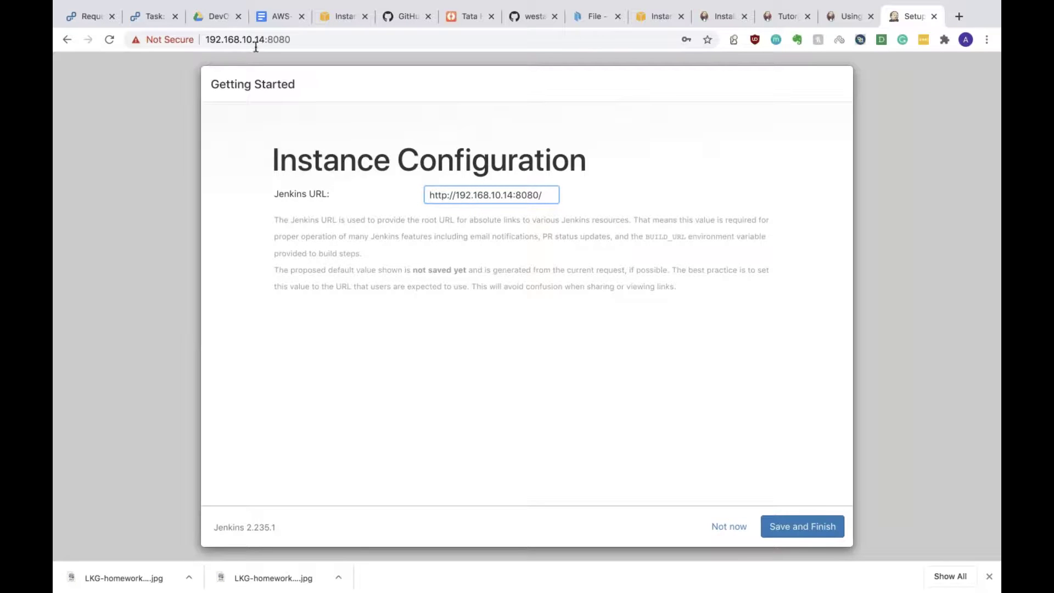
click(821, 532)
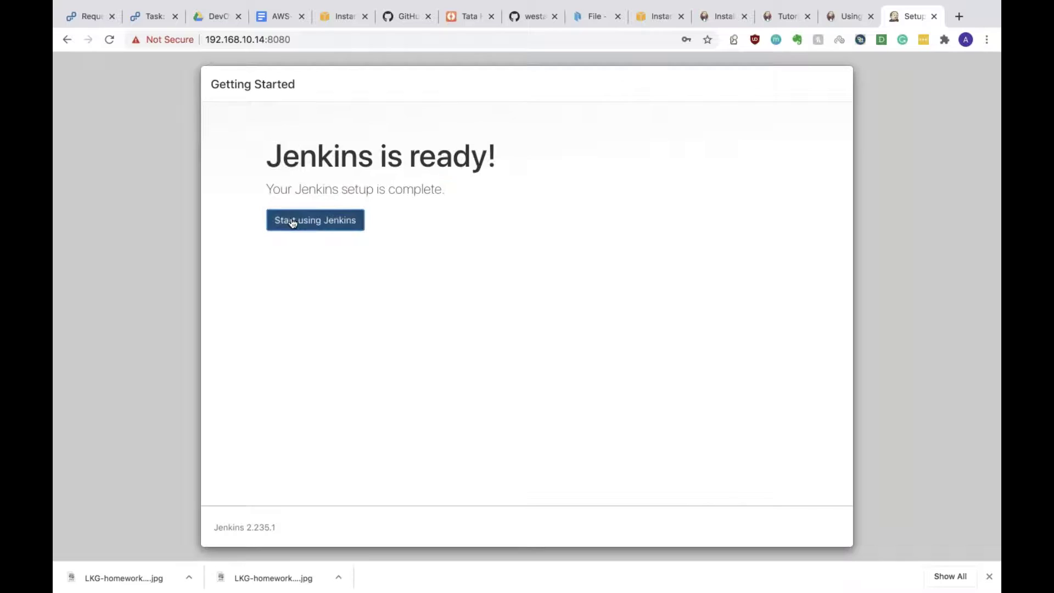
click(293, 221)
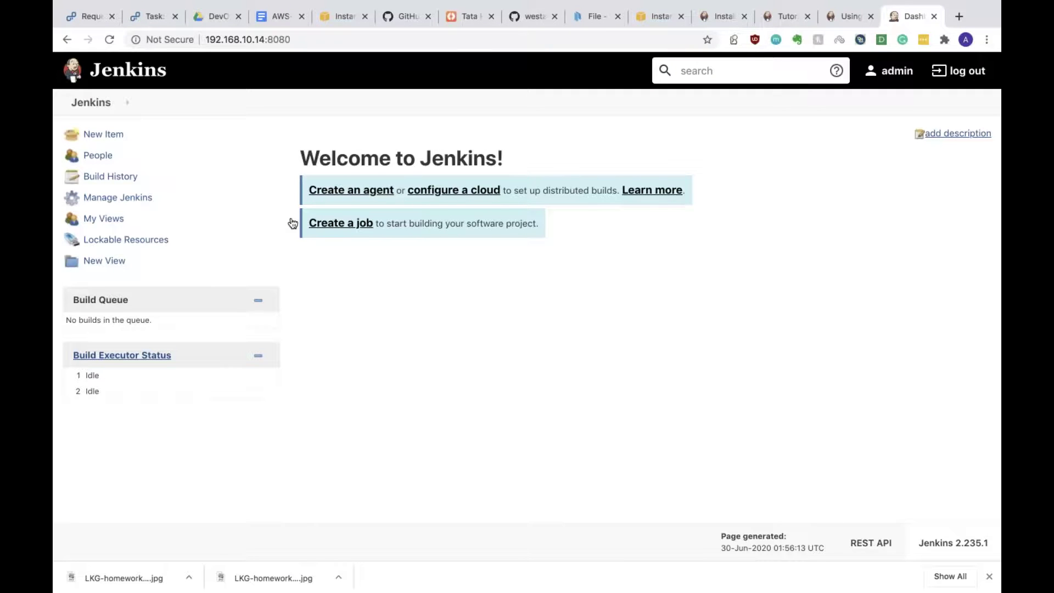
Step: Create a new Freestyle project item named Helloworld-101
click(89, 135)
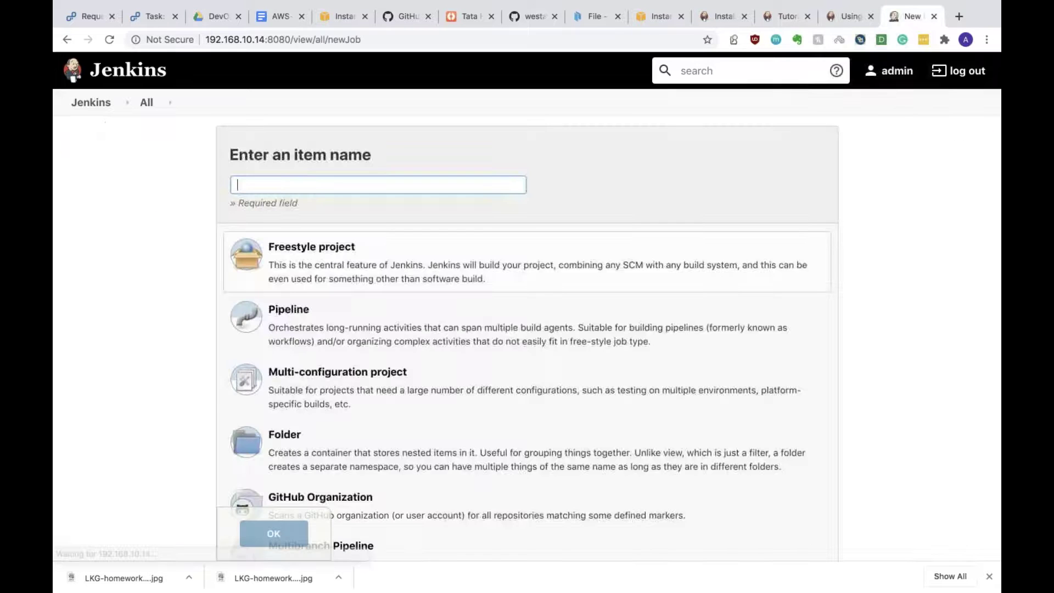
scroll(493, 466, down, 5)
scroll(493, 466, up, 3)
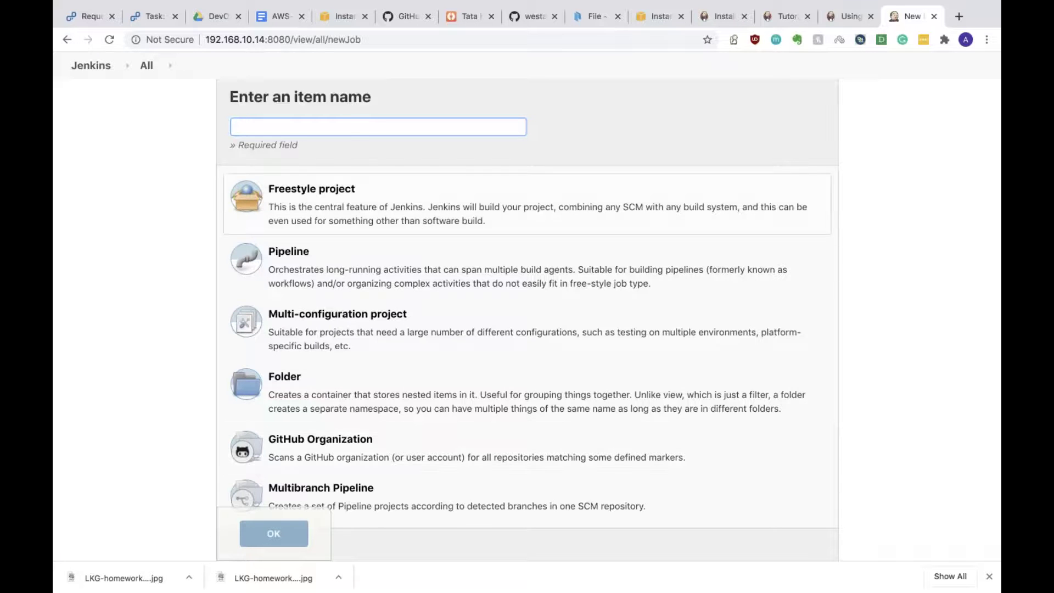
click(342, 126)
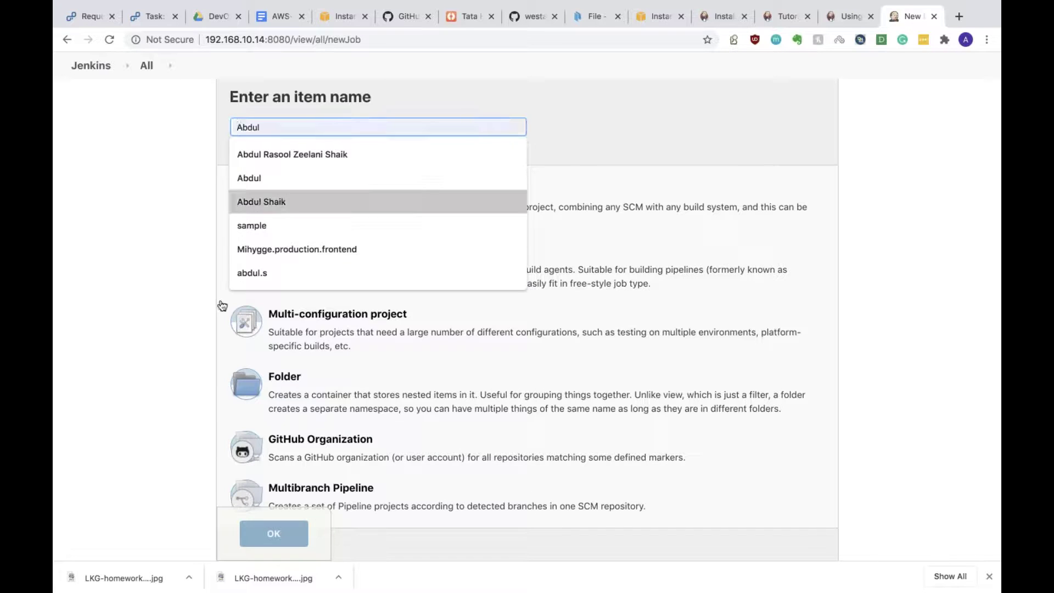
click(219, 306)
click(333, 130)
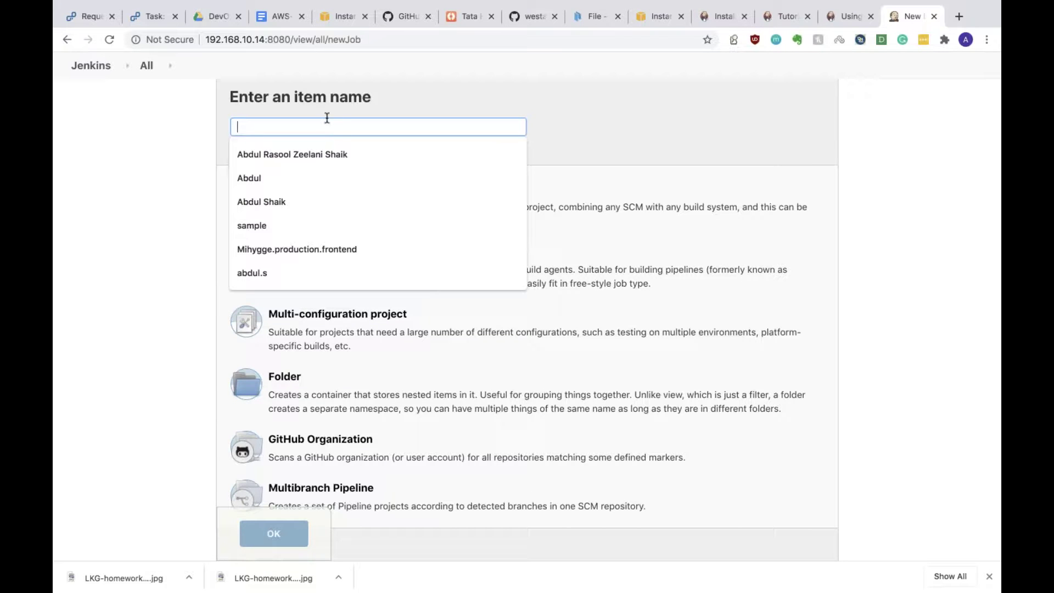
text(Helloworld)
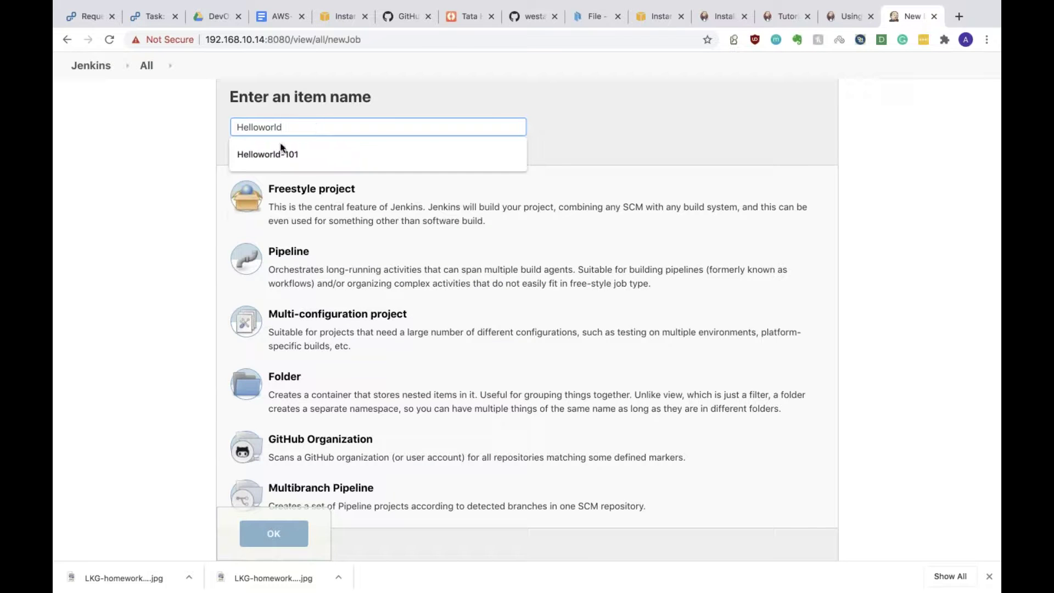
click(258, 154)
click(250, 201)
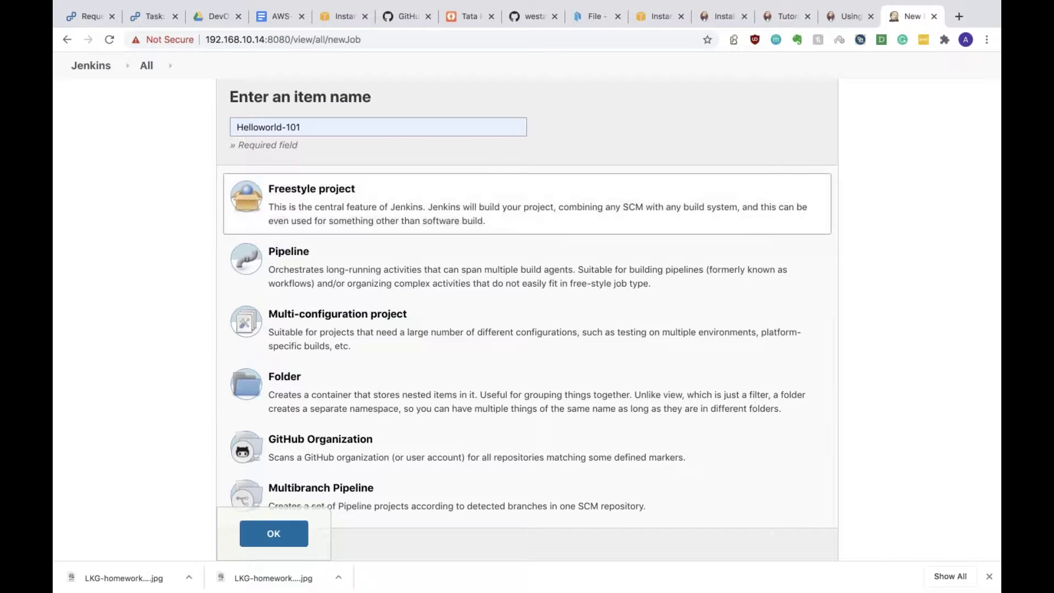
click(274, 536)
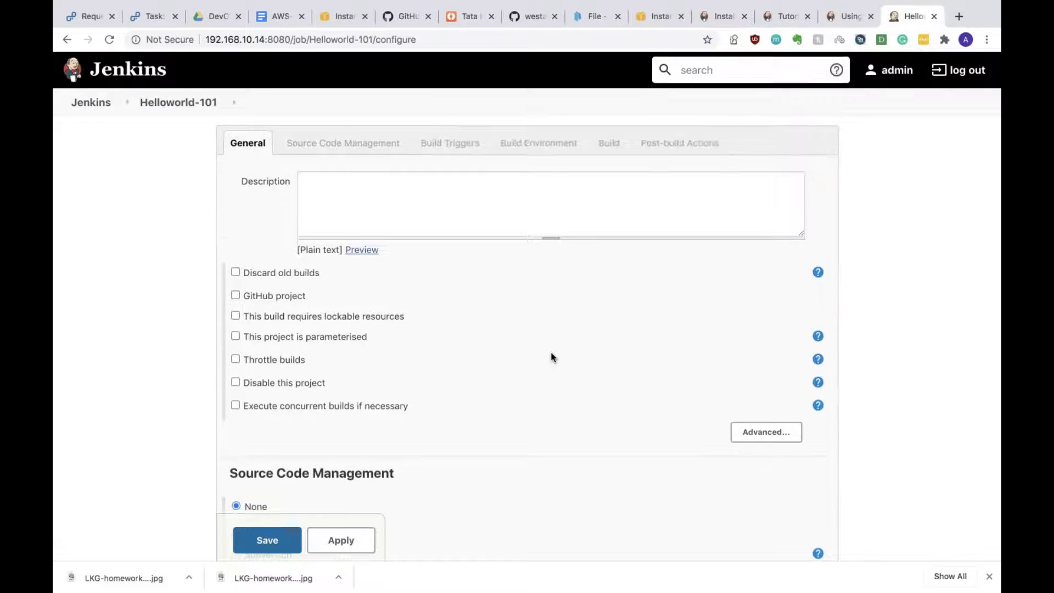
Step: Give the Helloworld-101 job the description 'First job'
scroll(551, 356, down, 5)
scroll(551, 356, down, 7)
scroll(554, 354, up, 15)
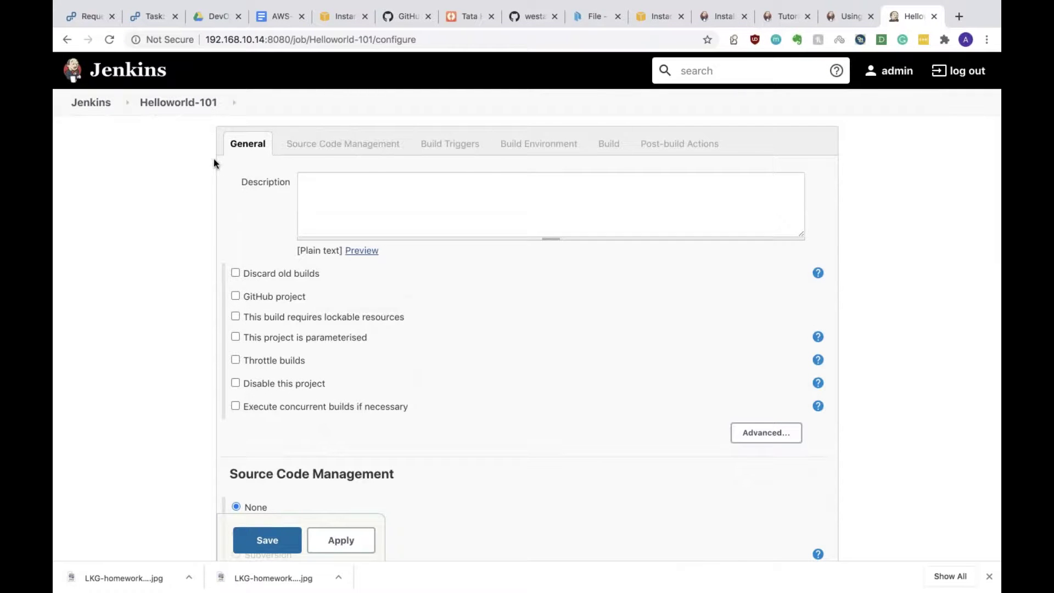
click(369, 175)
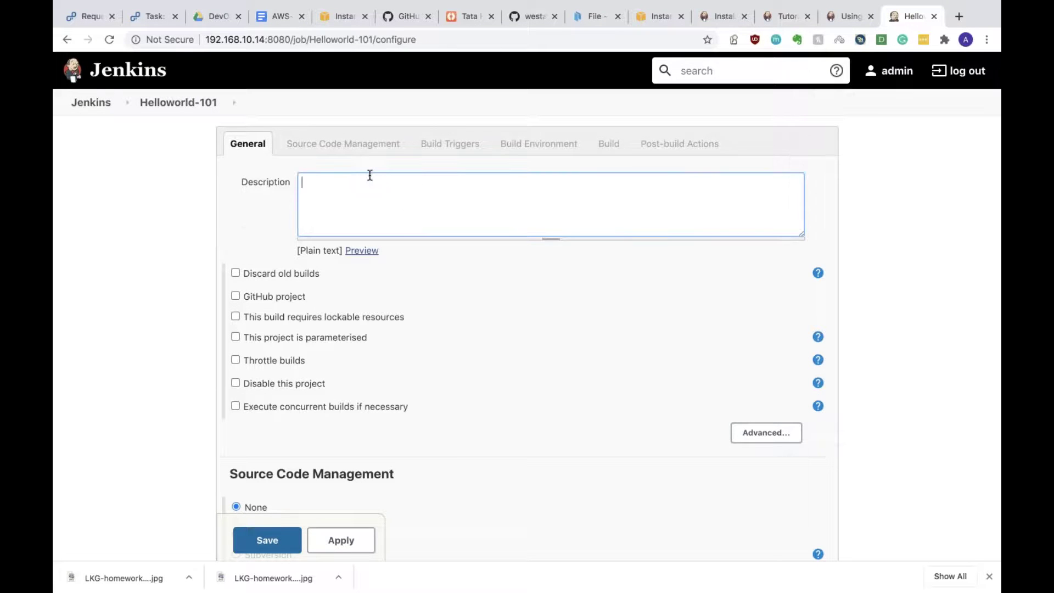
text(First job)
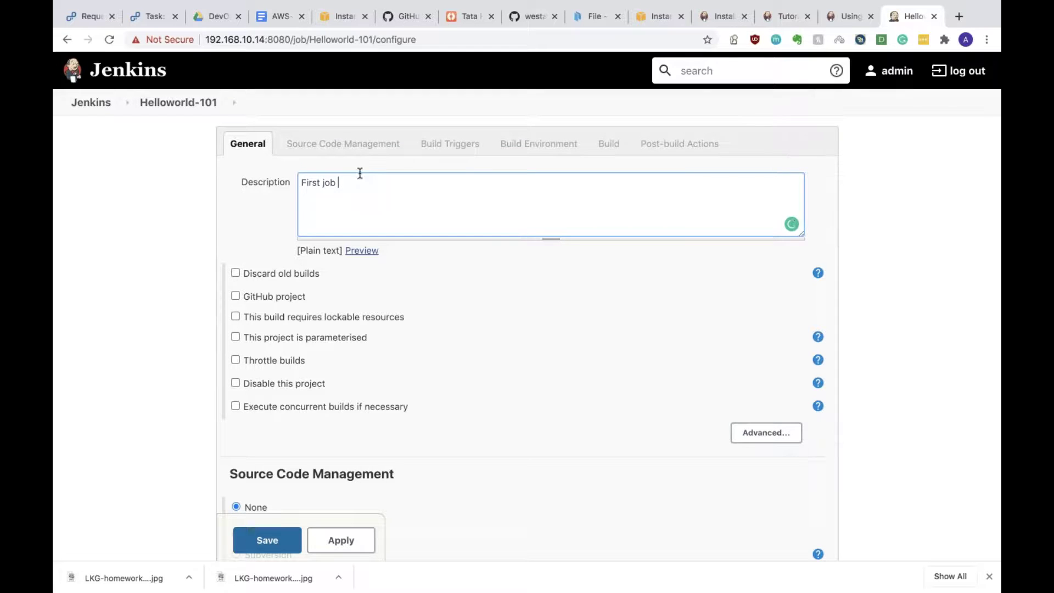
Step: Leave Source Code Management at None after briefly trying Git, and list the build step types
scroll(376, 216, down, 3)
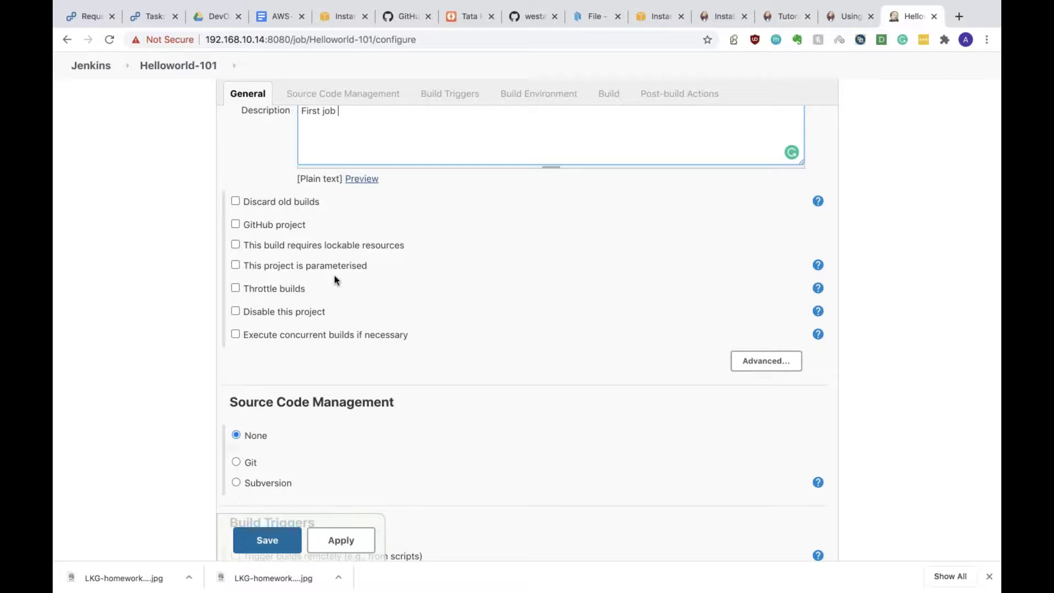
scroll(335, 277, down, 6)
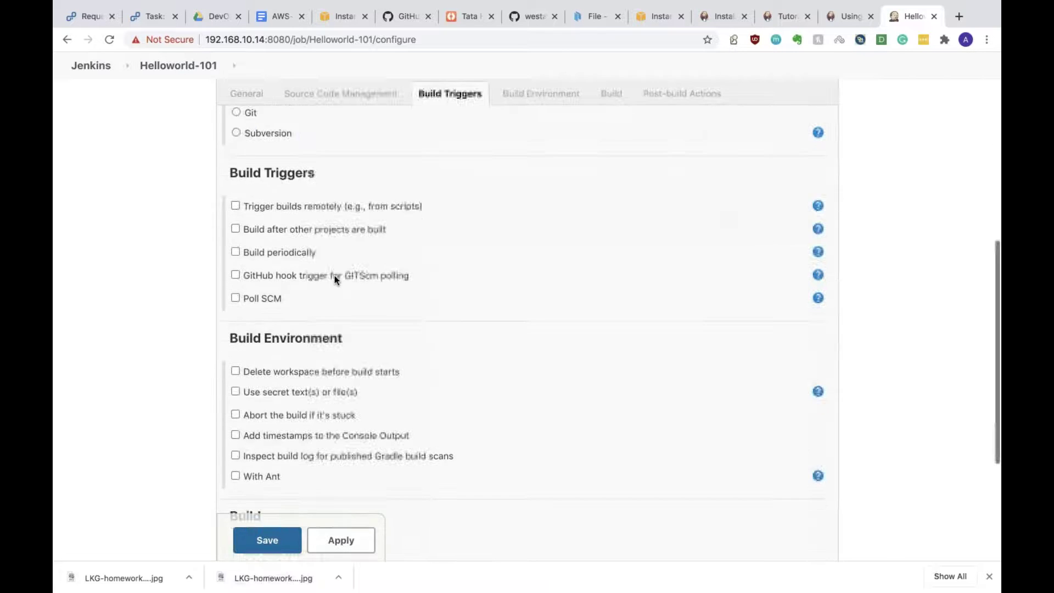
scroll(334, 275, up, 2)
click(236, 159)
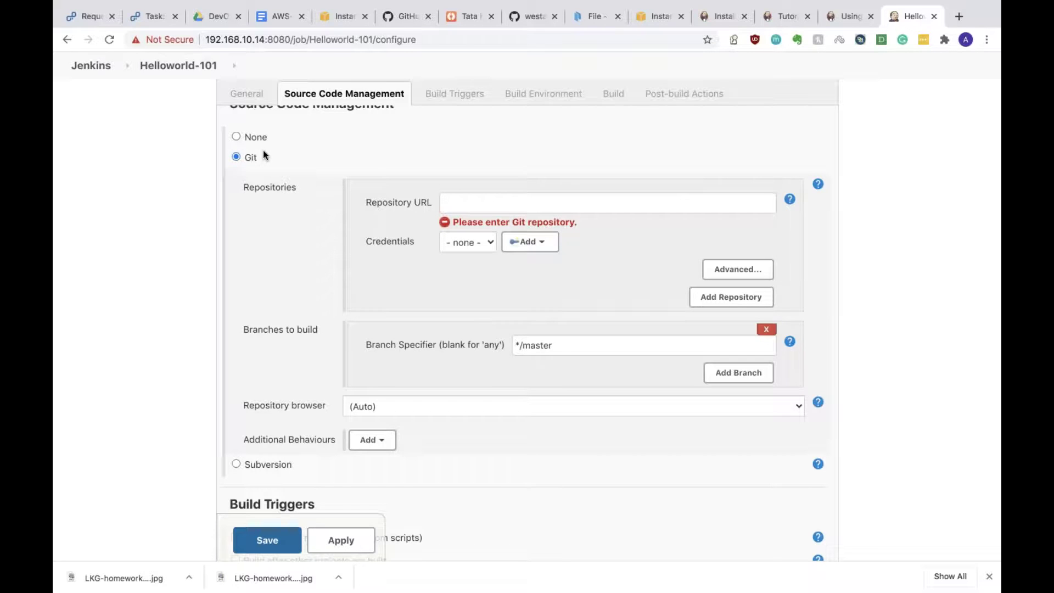
click(241, 137)
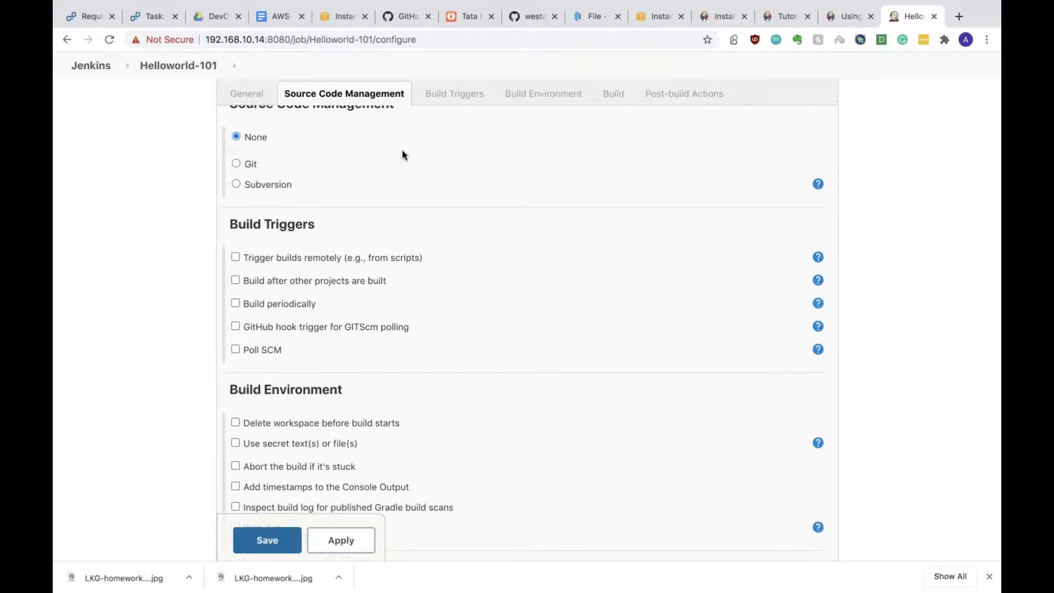
scroll(401, 162, down, 2)
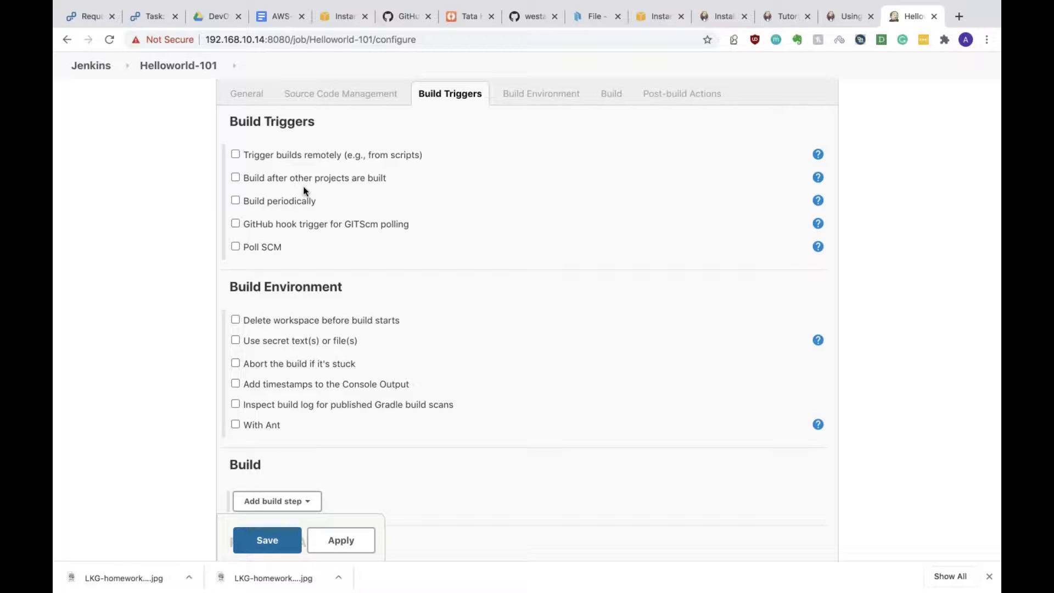
scroll(351, 280, down, 3)
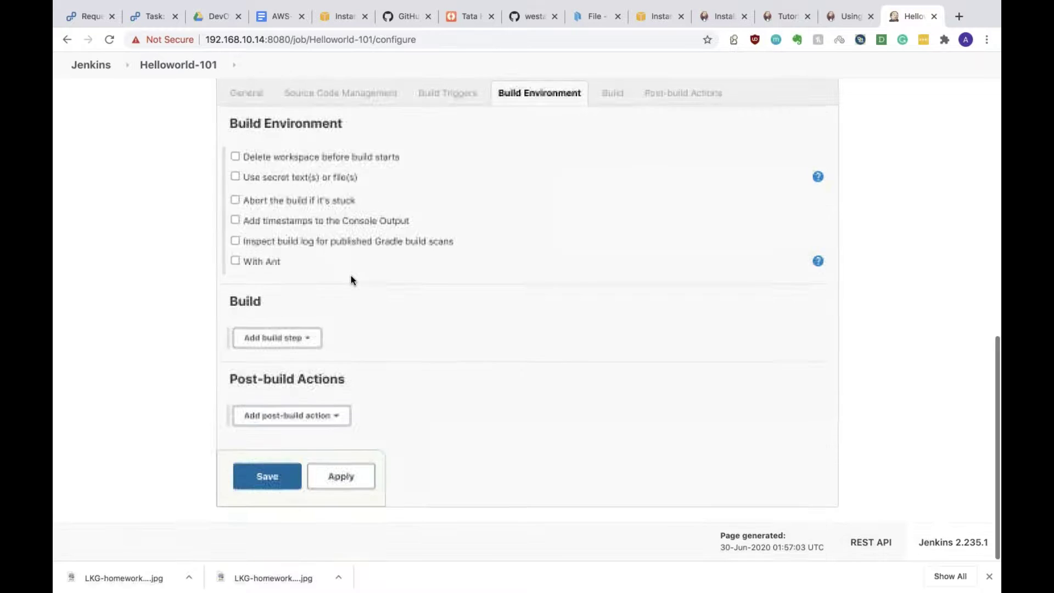
scroll(276, 222, up, 5)
scroll(276, 222, down, 1)
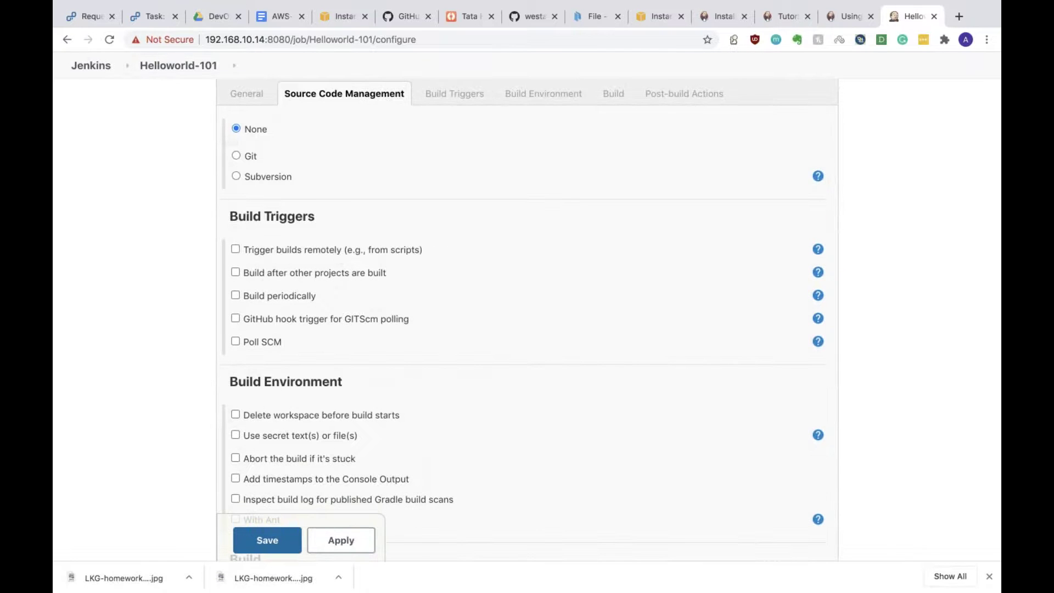
scroll(307, 328, down, 5)
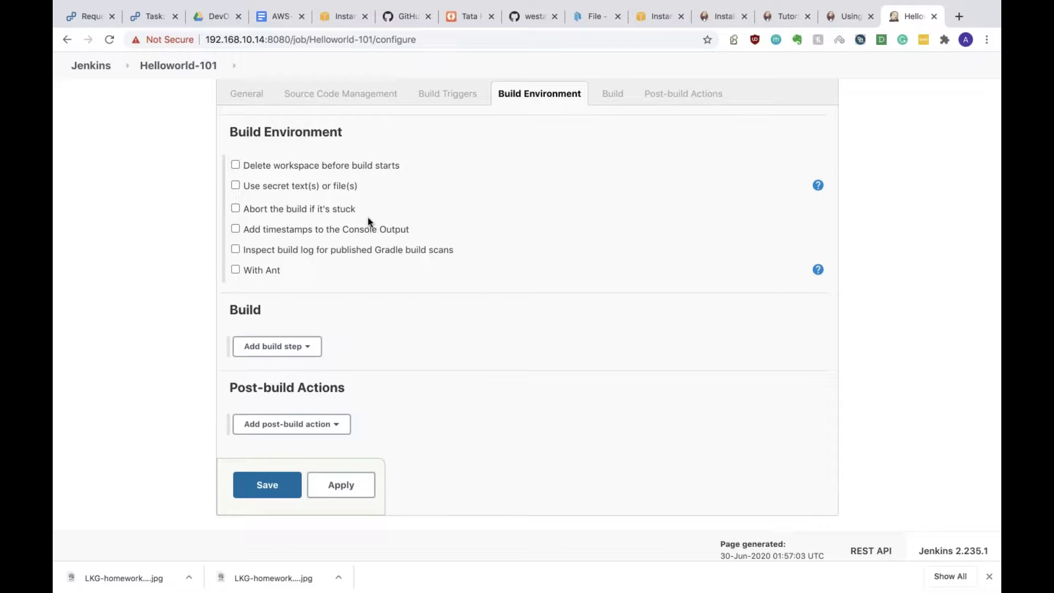
click(264, 345)
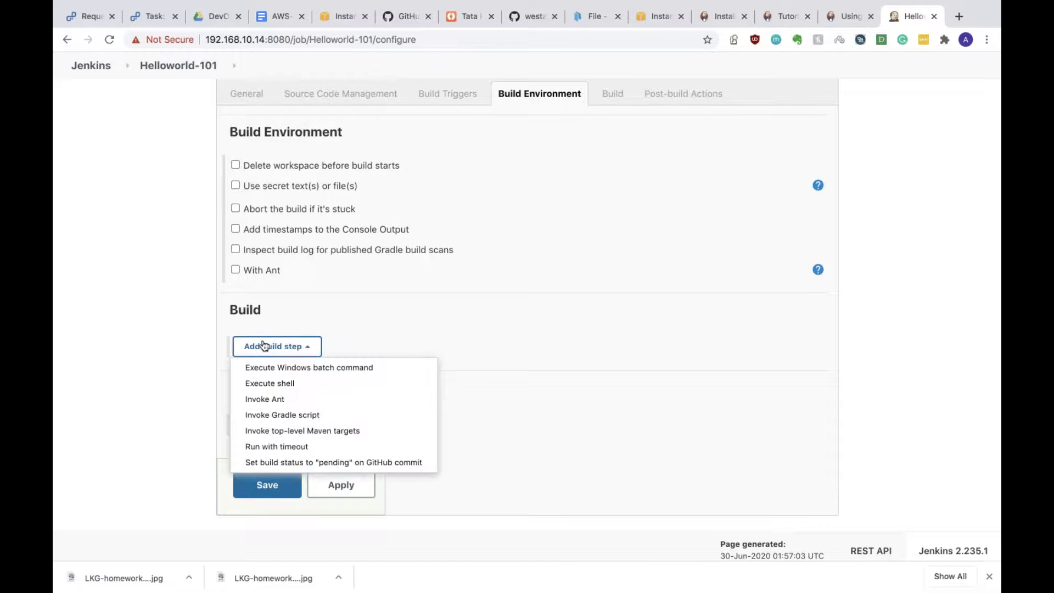
Step: Add an Execute shell build step running echo "Hello World"
click(320, 384)
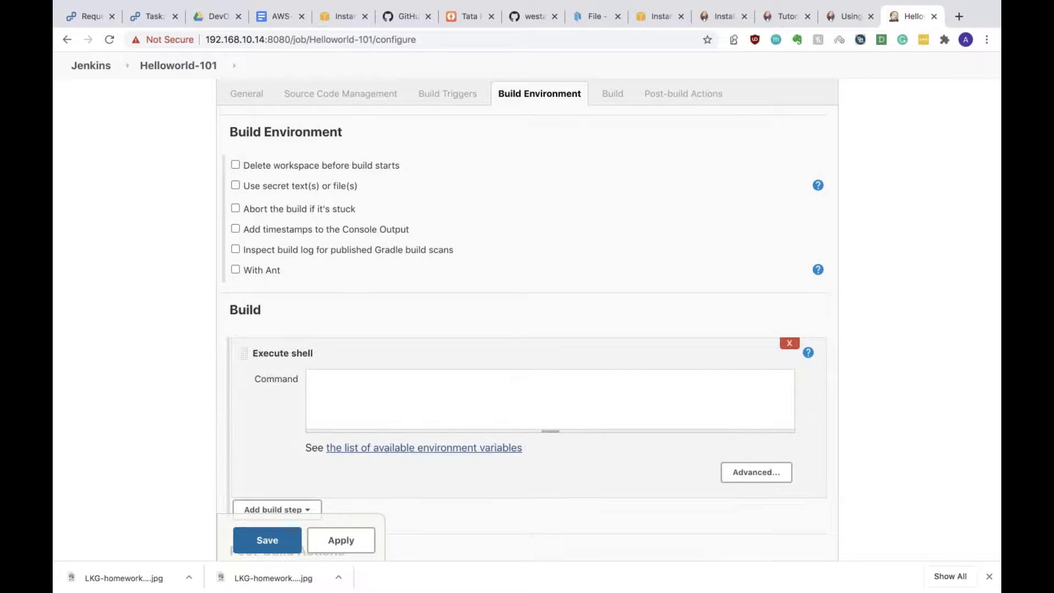
text(echo "Hello World")
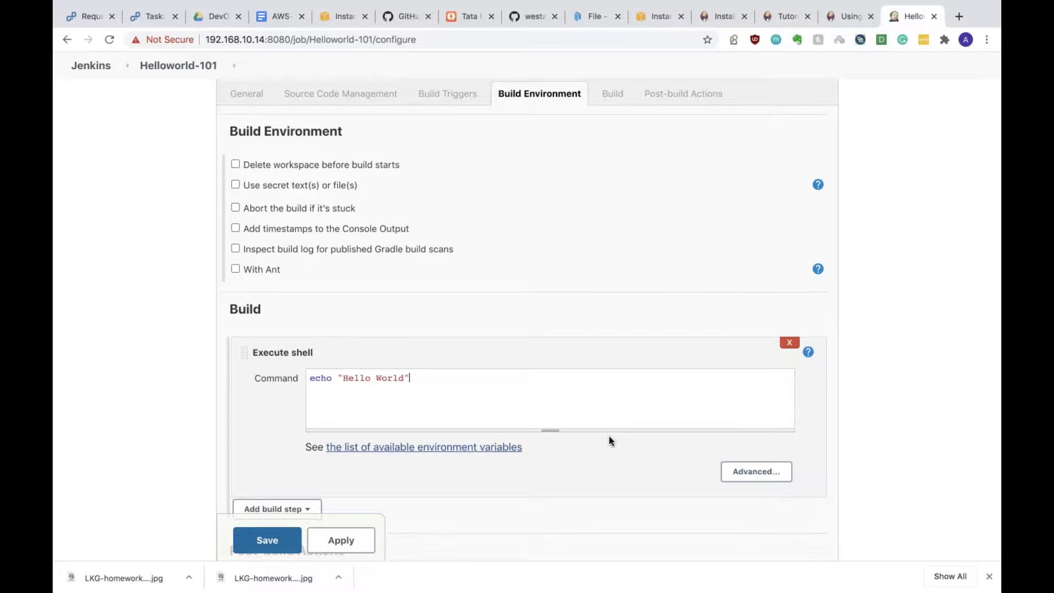
Step: Review the post-build actions without adding any, then save the job configuration
scroll(609, 437, down, 3)
click(289, 417)
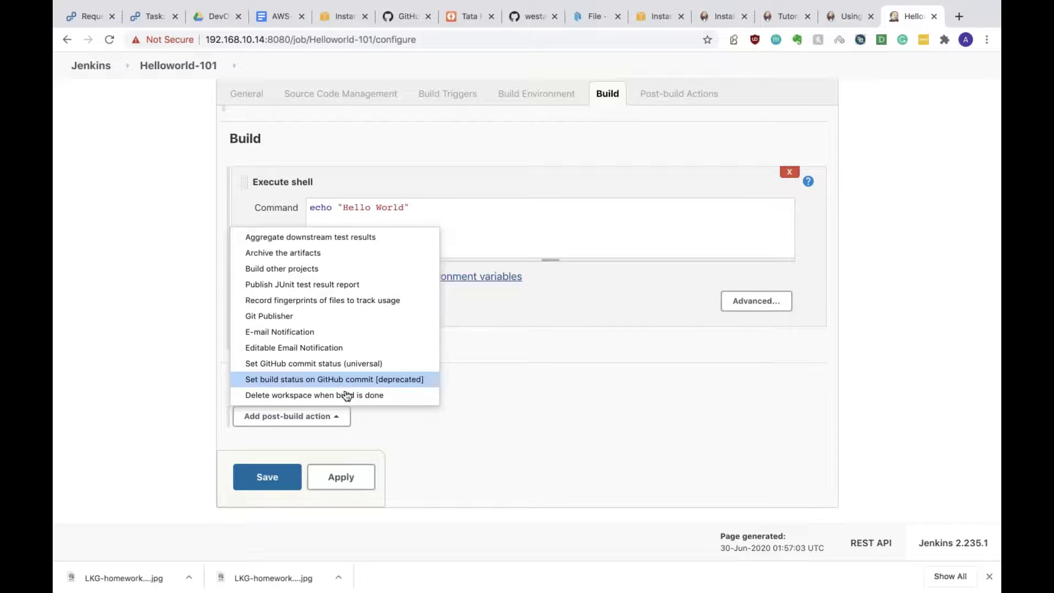
click(493, 364)
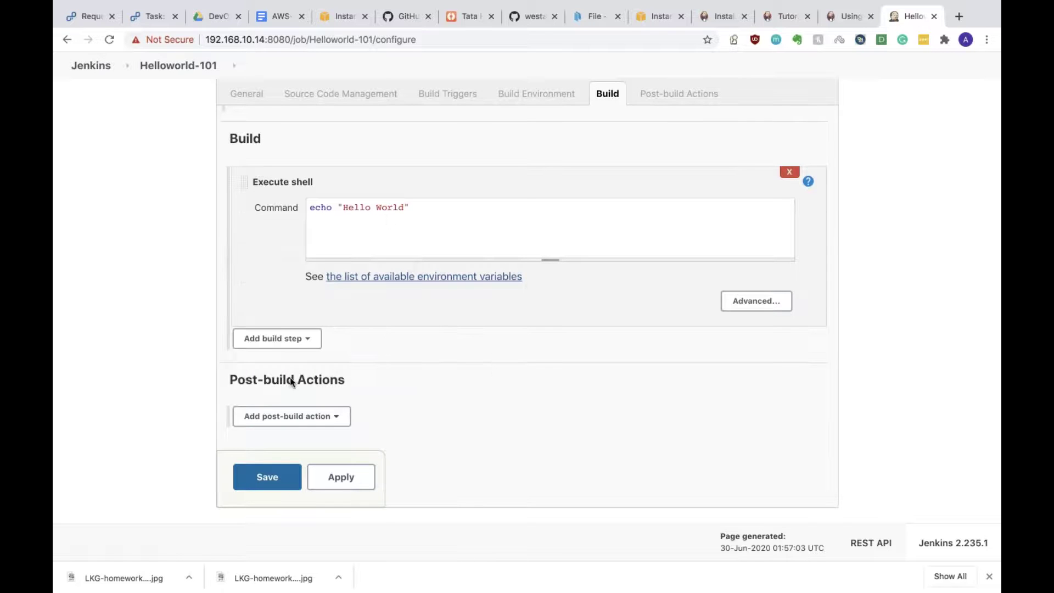
click(275, 479)
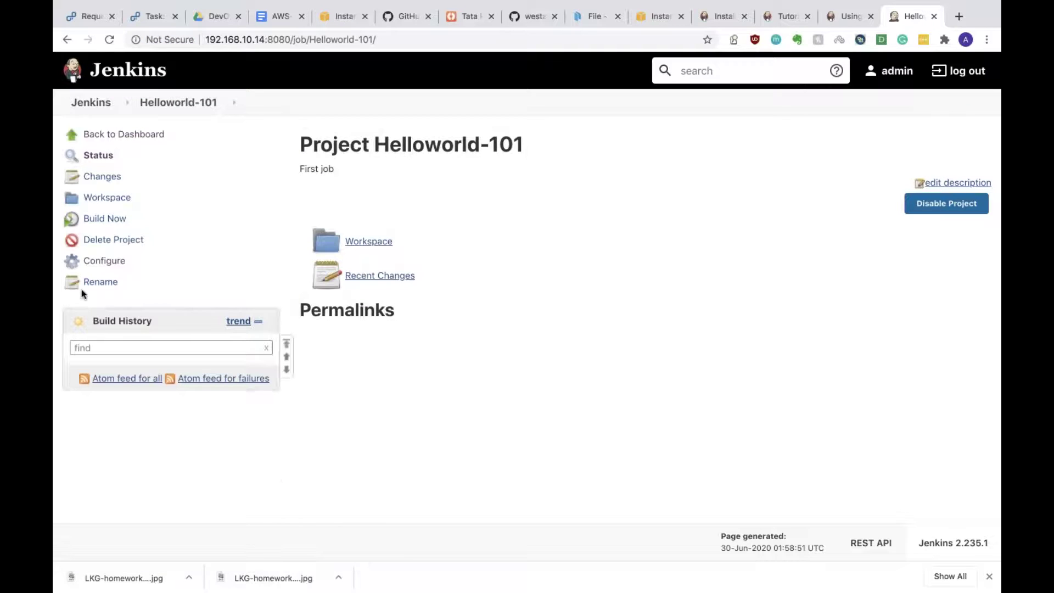
click(91, 102)
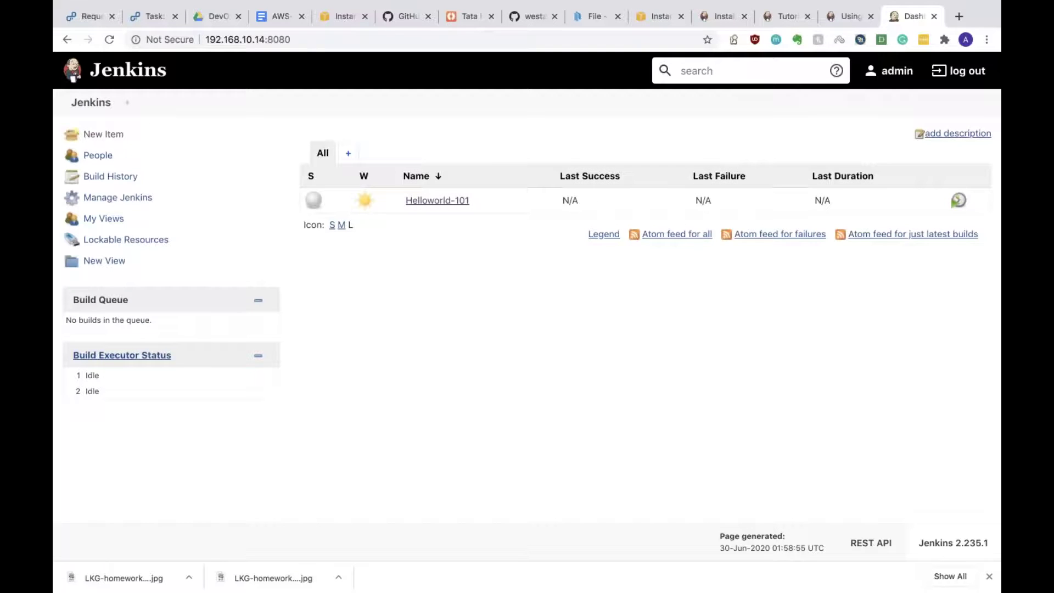
click(439, 201)
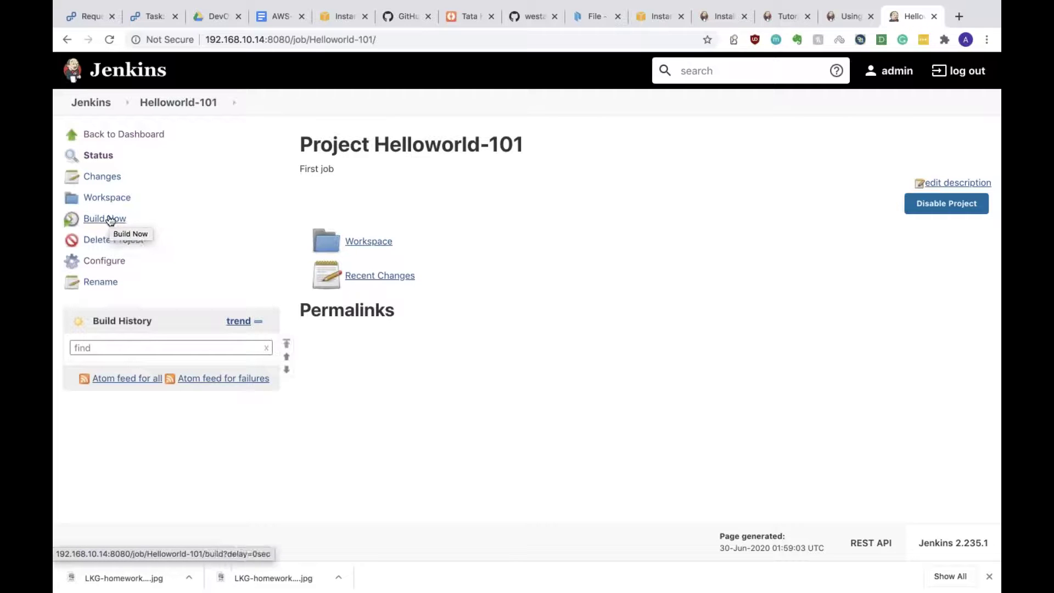
Step: Build Helloworld-101 and open build #1's console output, highlighting the Started by user line
click(110, 220)
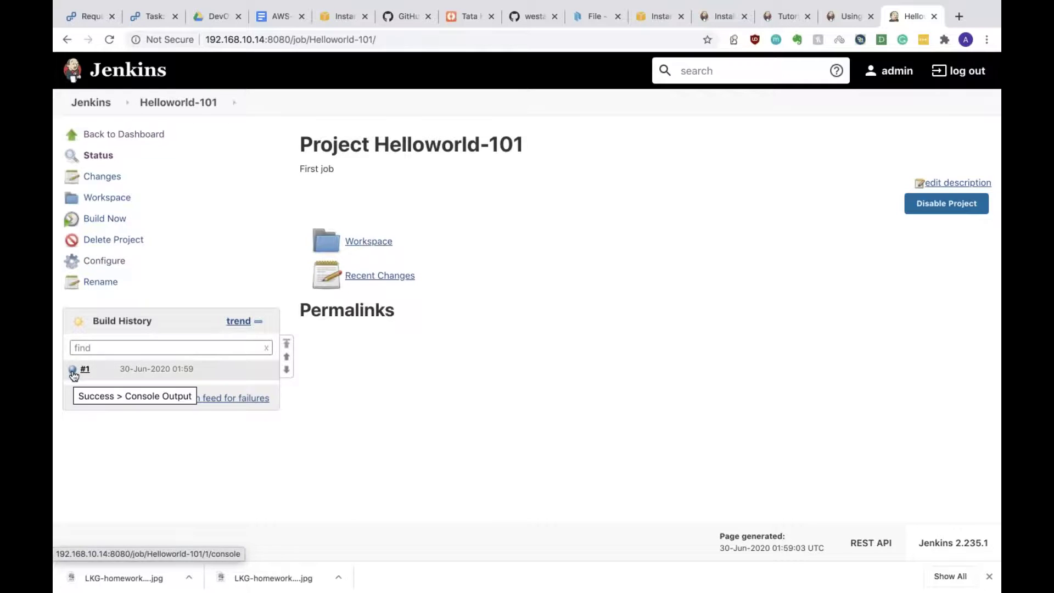
click(72, 369)
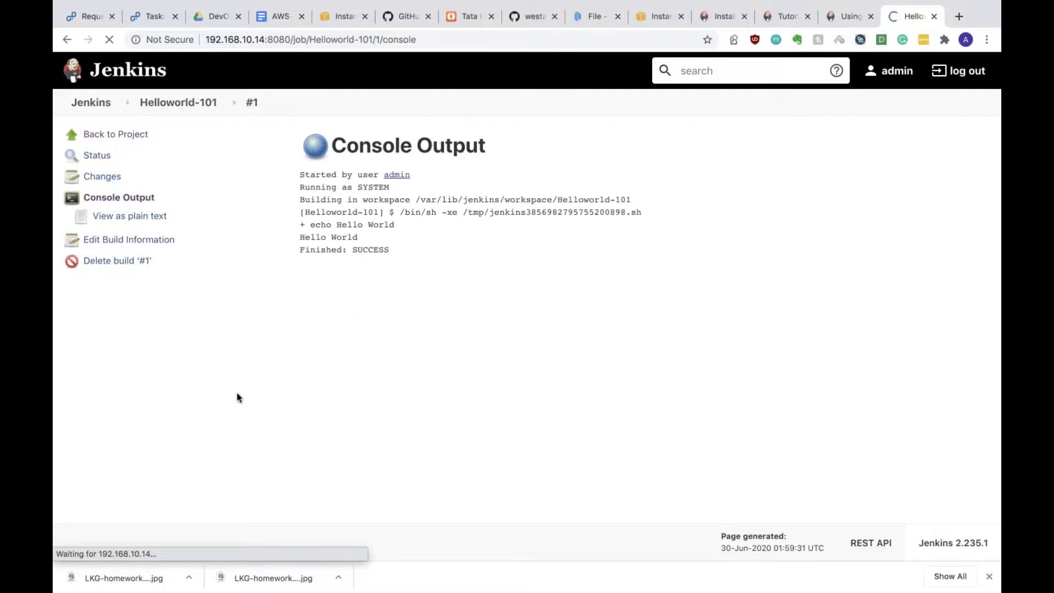
double_click(301, 175)
drag(374, 172, 406, 173)
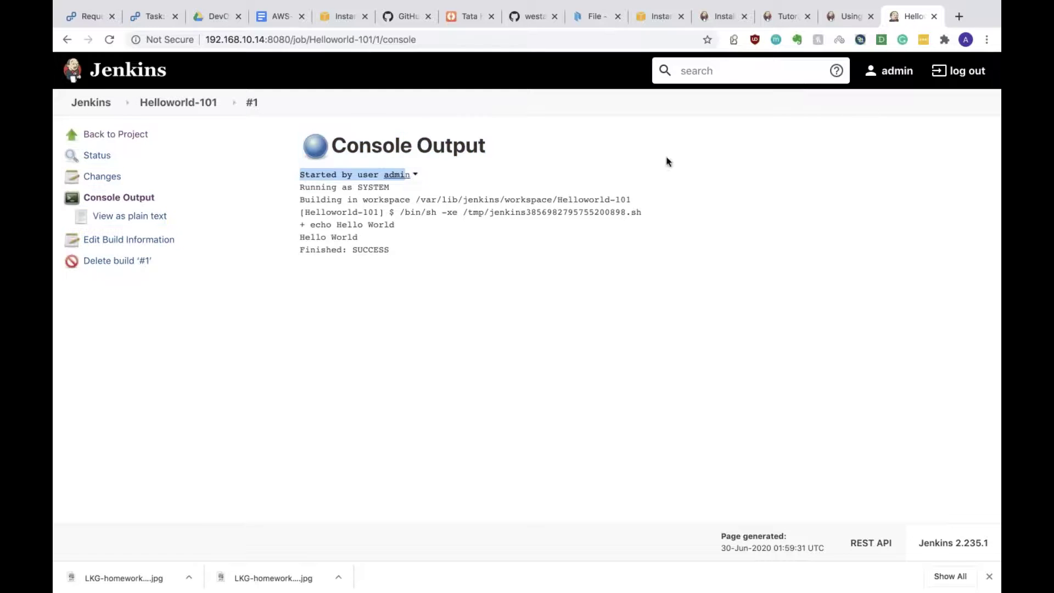
click(304, 184)
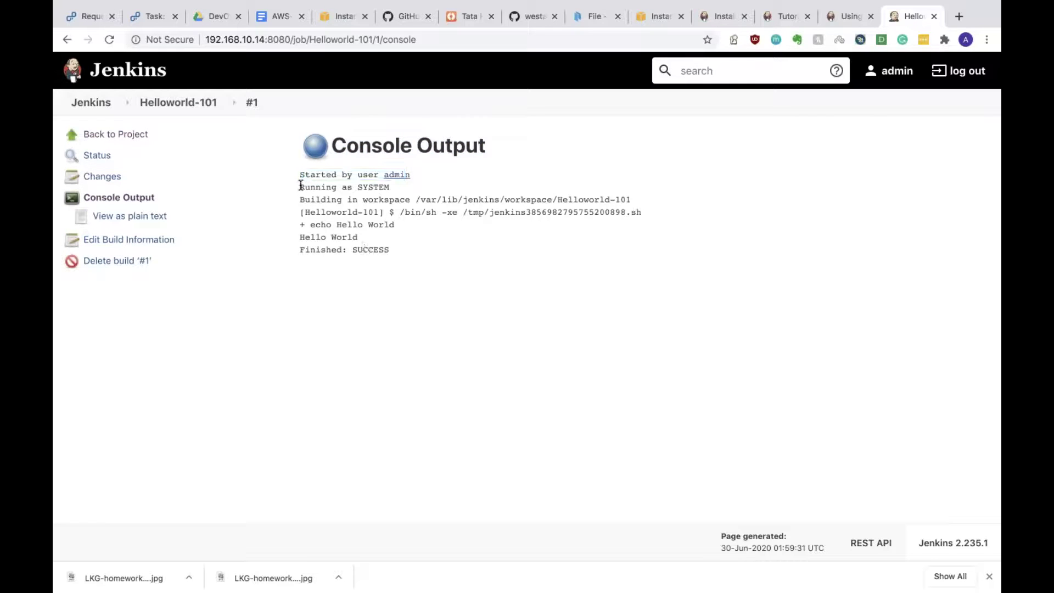
Step: Highlight the workspace path in the console log and switch to the terminal
drag(391, 199, 404, 190)
click(402, 187)
drag(300, 199, 635, 202)
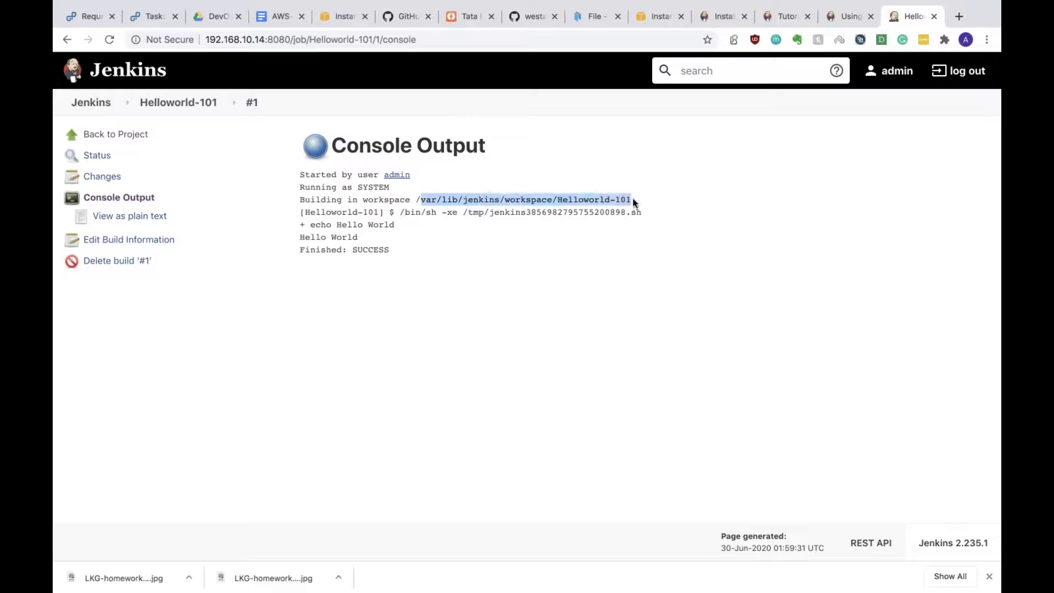
key(ctrl+Right)
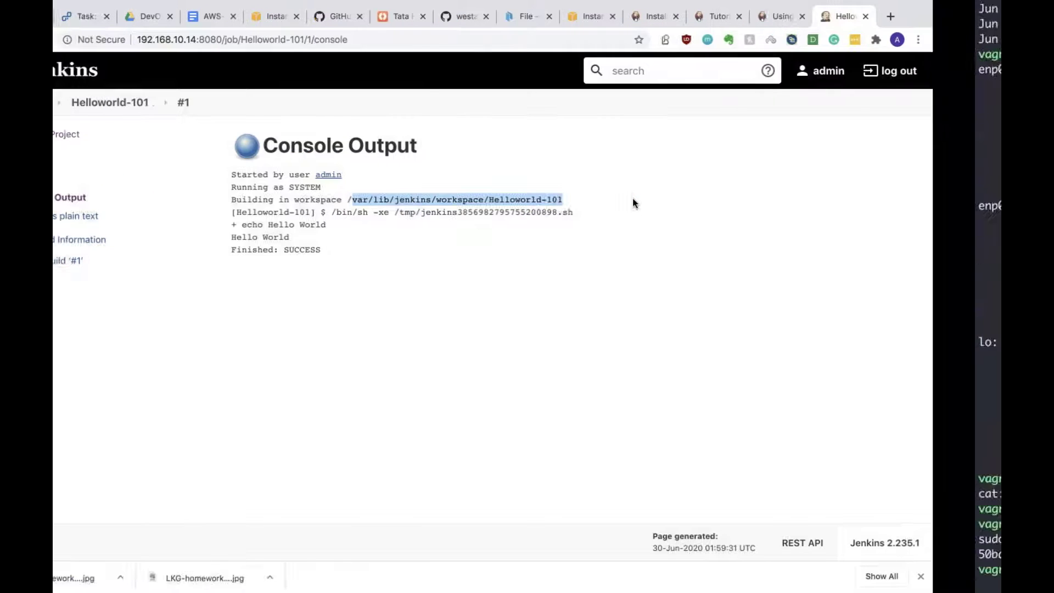
Step: In the terminal, cd into the pasted Helloworld-101 workspace path and run ls, finding it empty
text(cd)
text(/var/lib/jenkins/workspace/Helloworld-101)
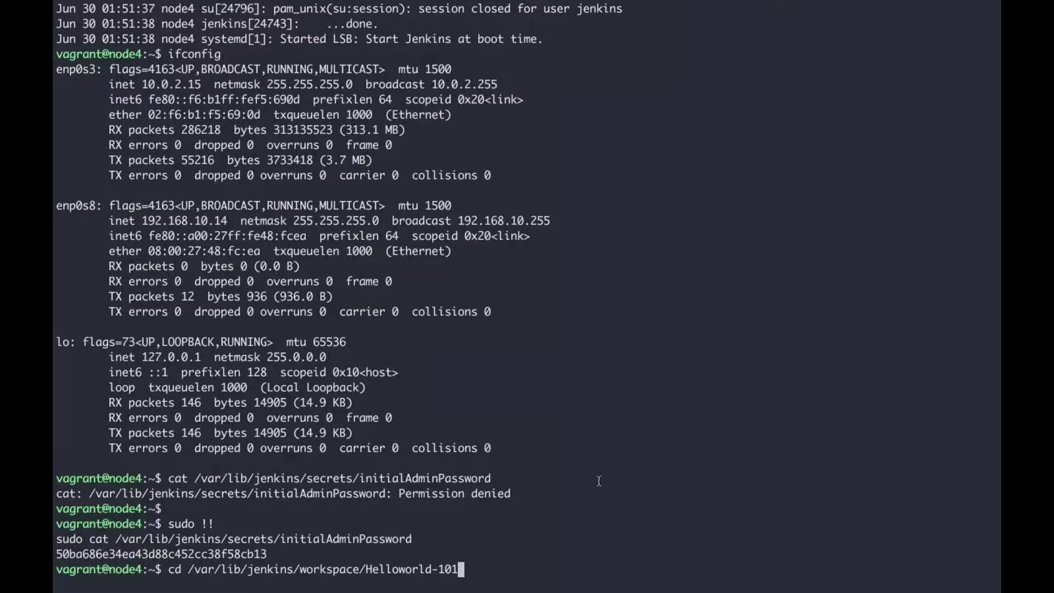
key(Return)
text(ls)
key(Return)
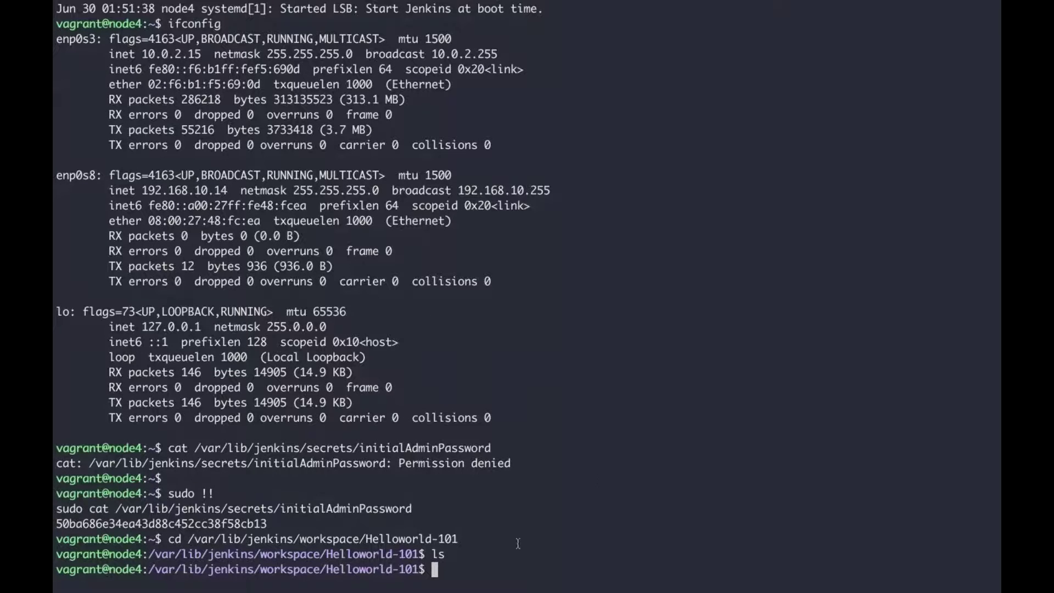
key(super+Tab)
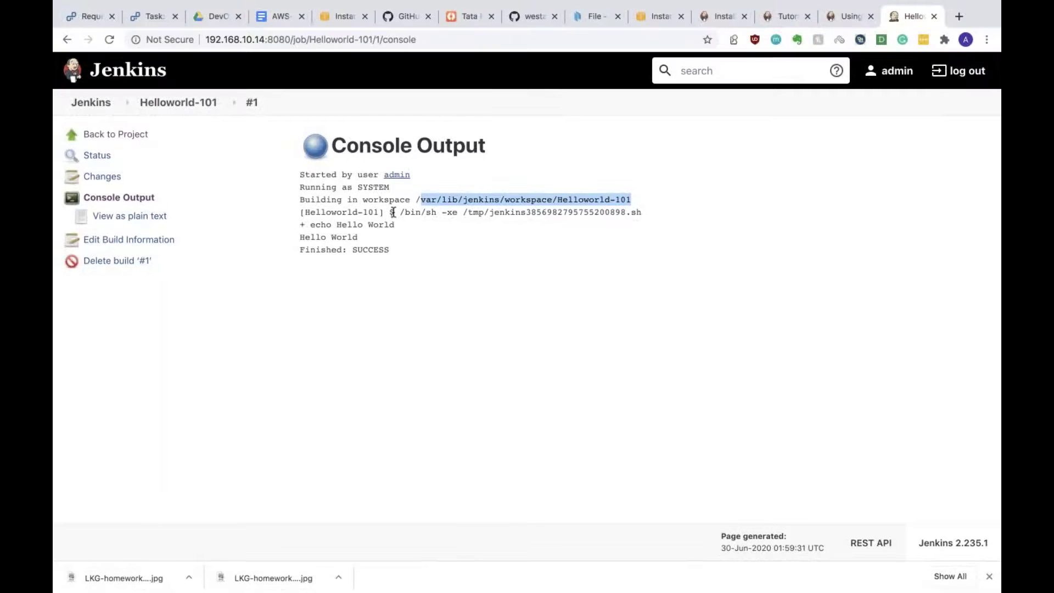
Step: Highlight the shell command, echo and Hello World log lines, then return to the Helloworld-101 page
drag(386, 214, 588, 214)
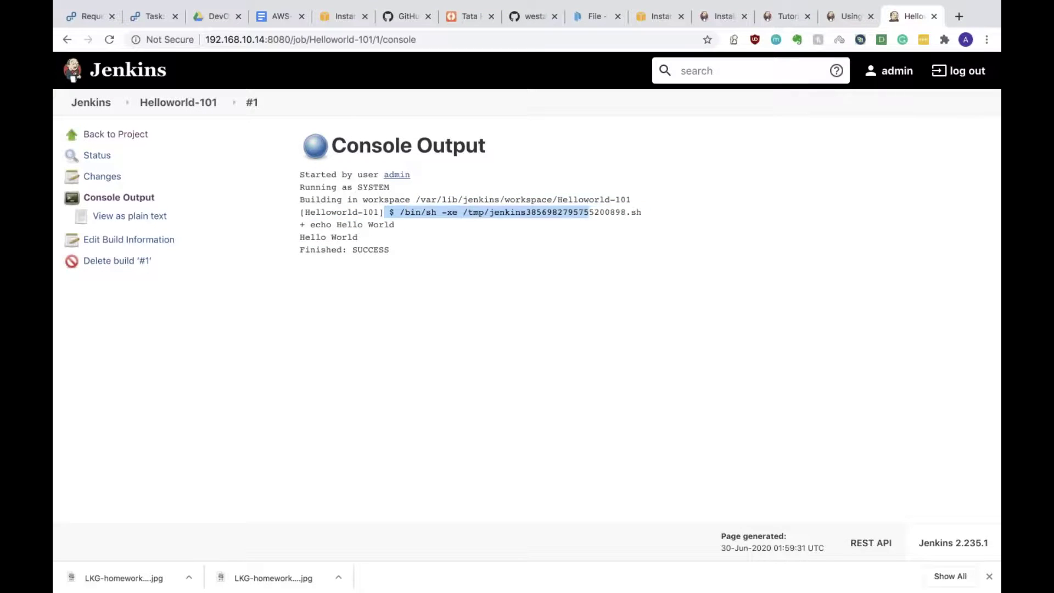
click(541, 209)
drag(311, 224, 395, 225)
click(298, 245)
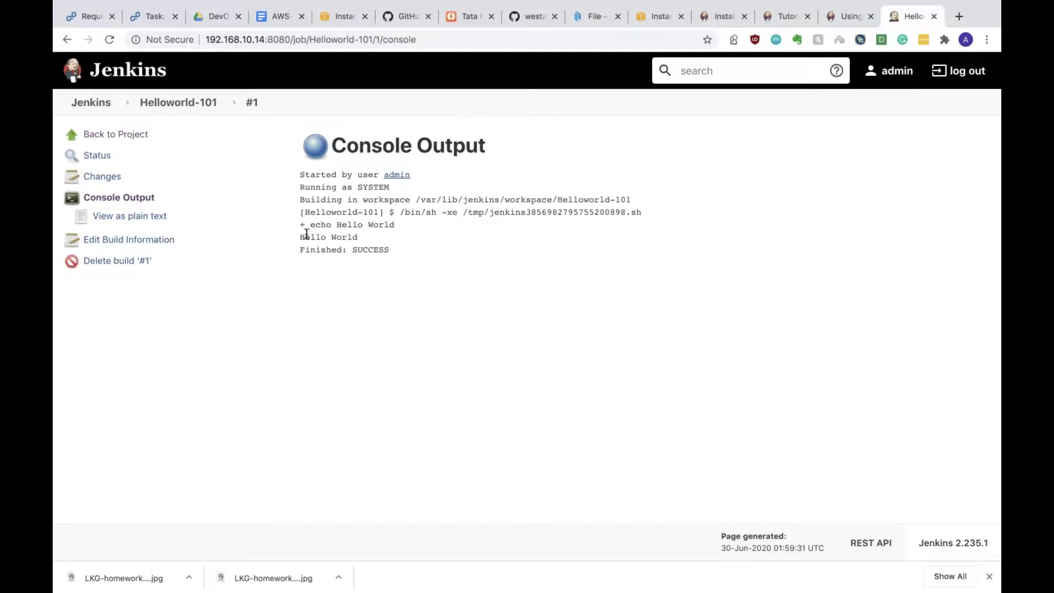
drag(299, 236, 356, 238)
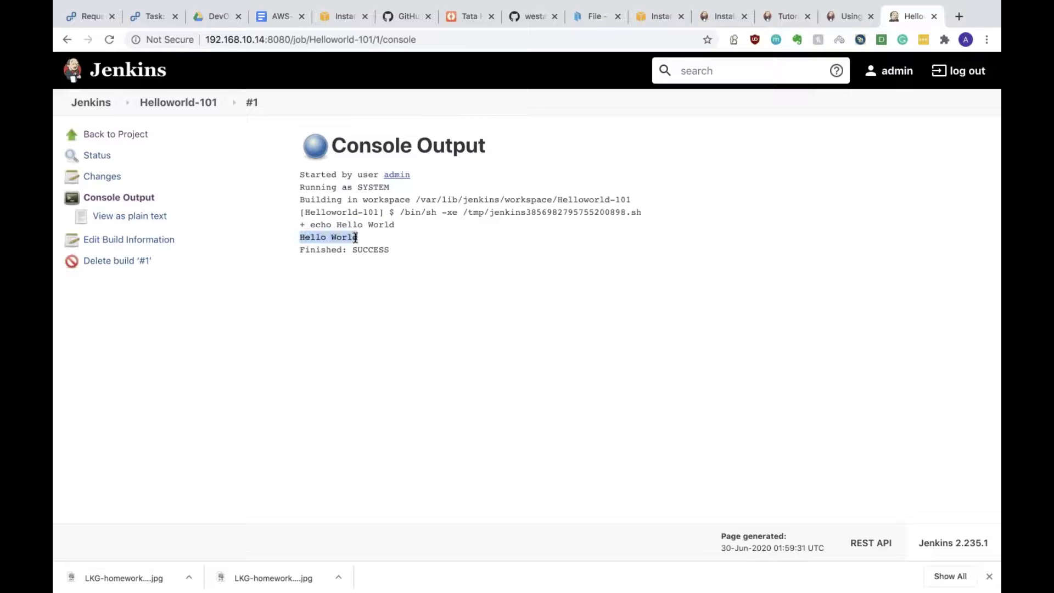
click(366, 244)
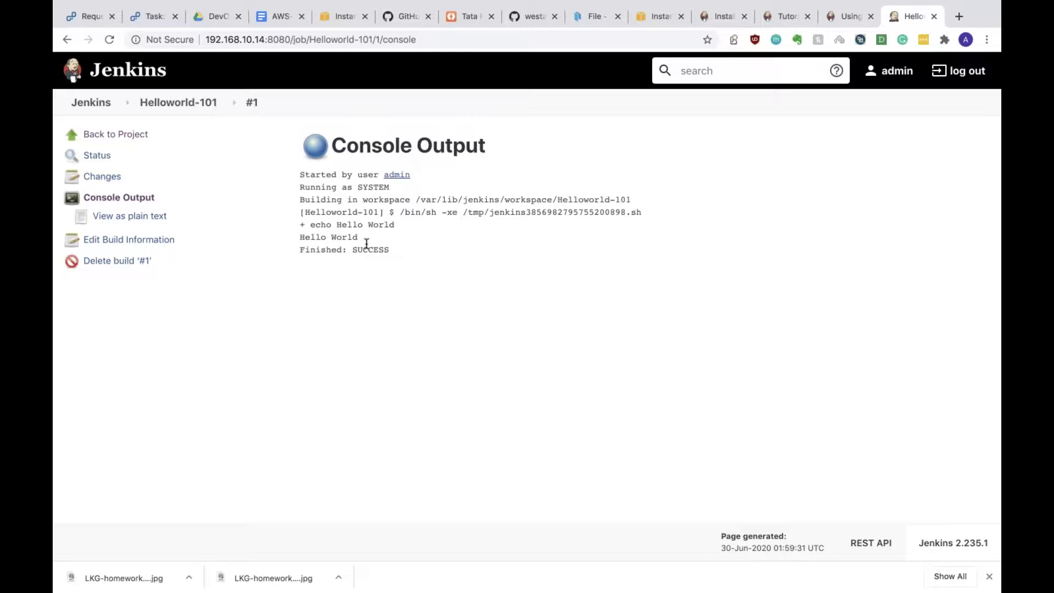
click(186, 102)
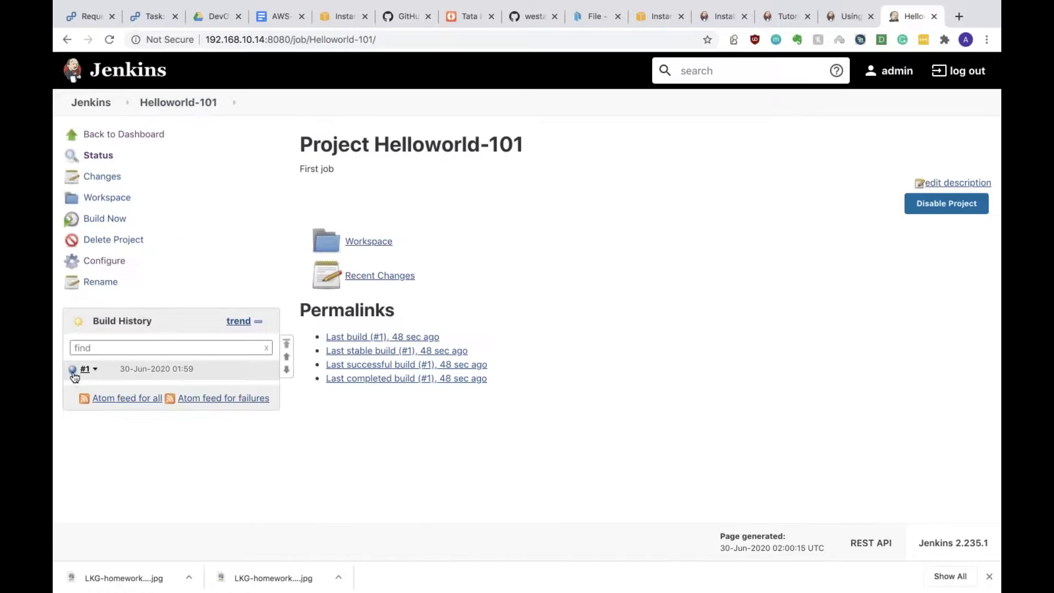
click(373, 243)
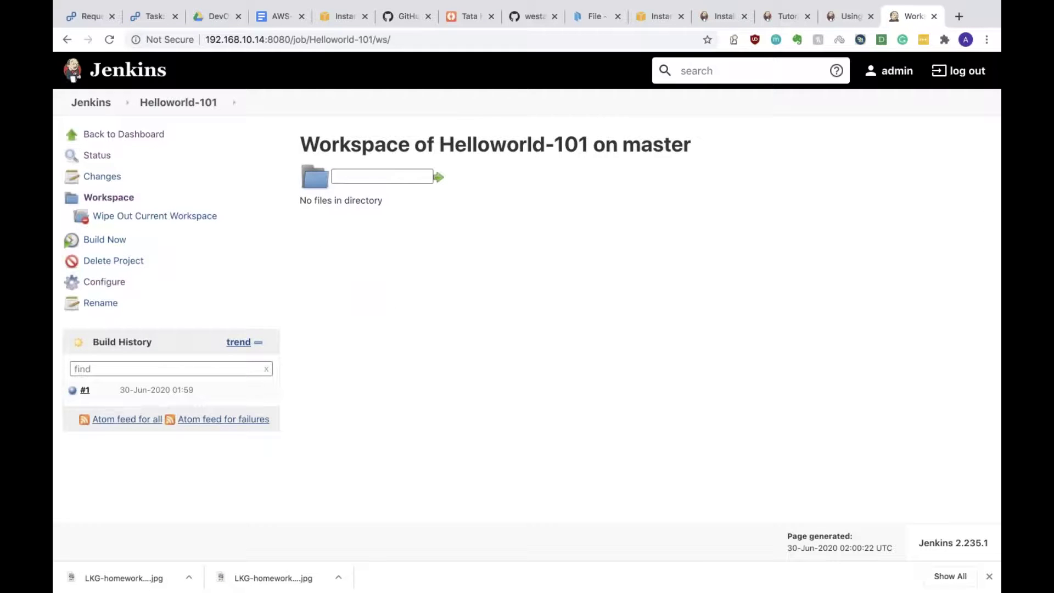
click(175, 103)
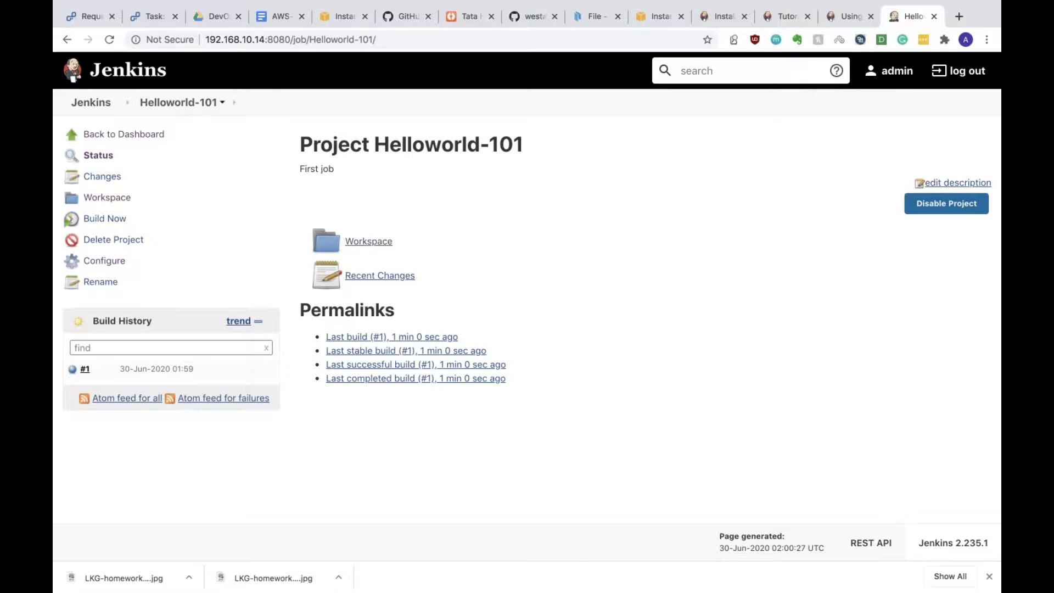
key(ctrl+Left)
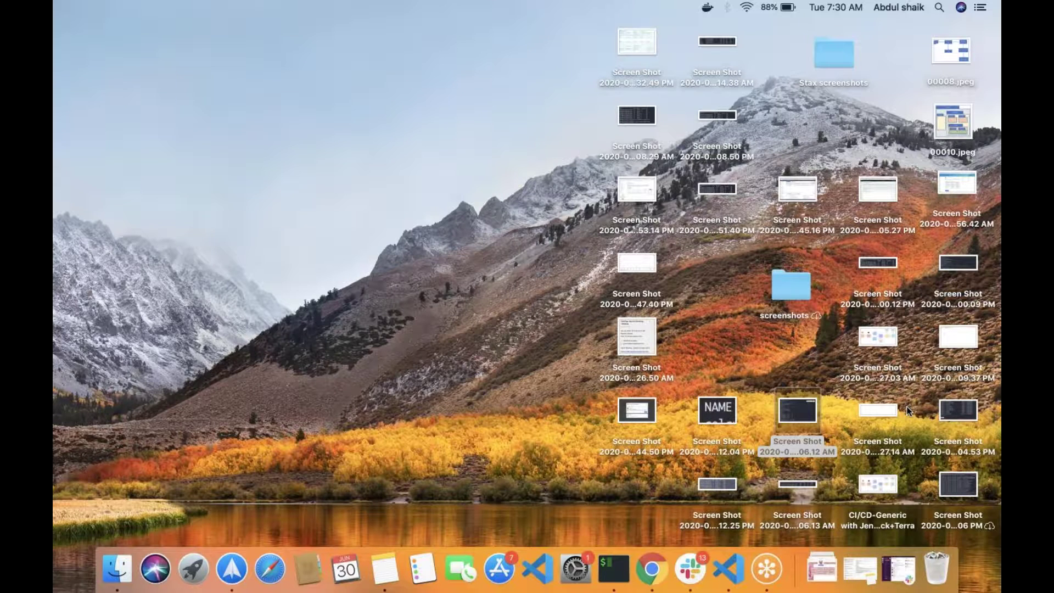
key(ctrl+Right)
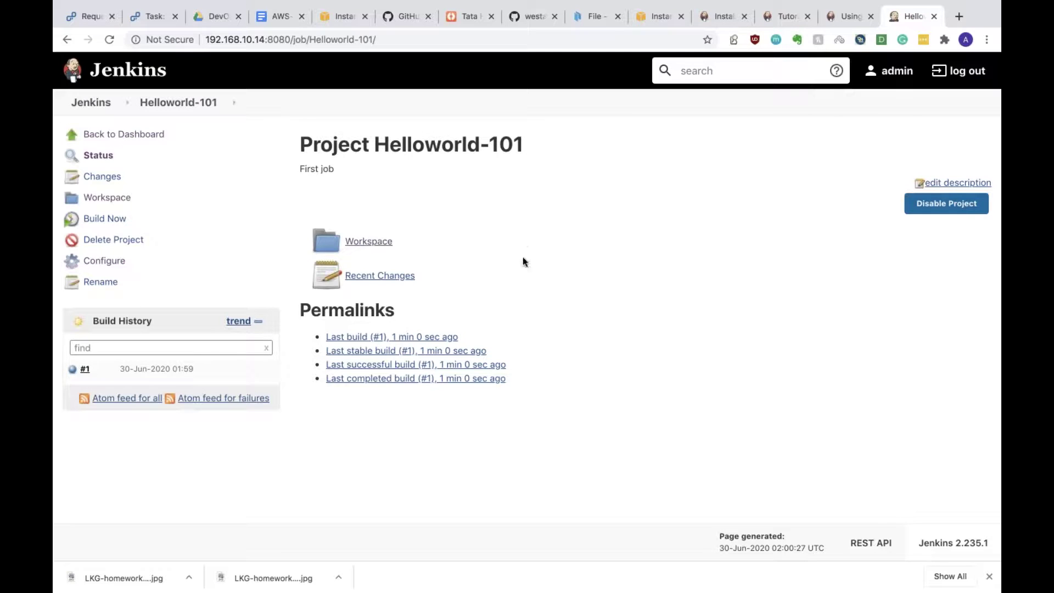
click(959, 16)
Step: Open a new Chrome tab and enter github in the address bar
click(848, 16)
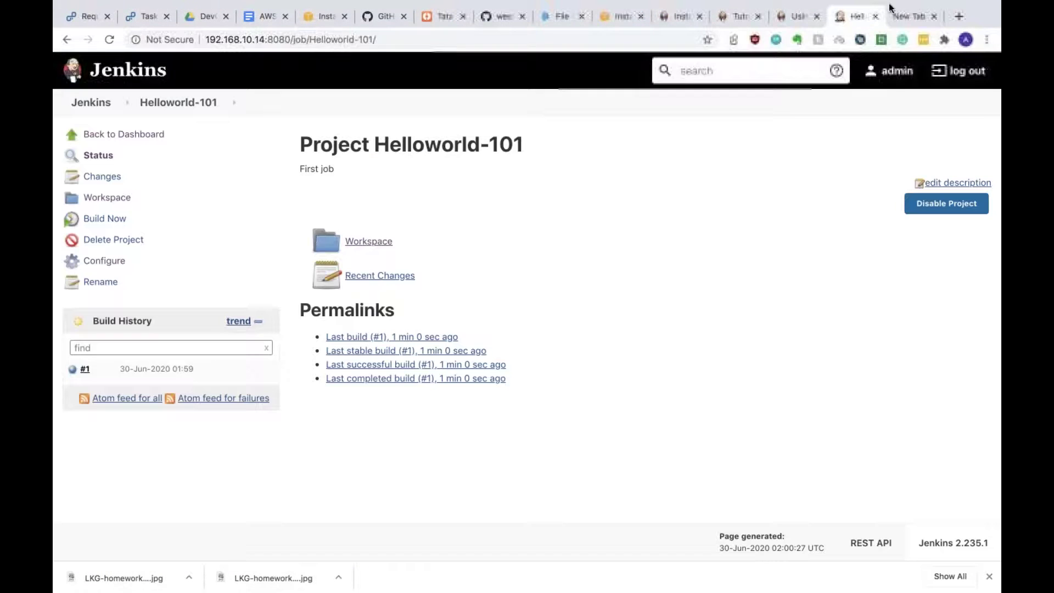
click(895, 13)
click(256, 34)
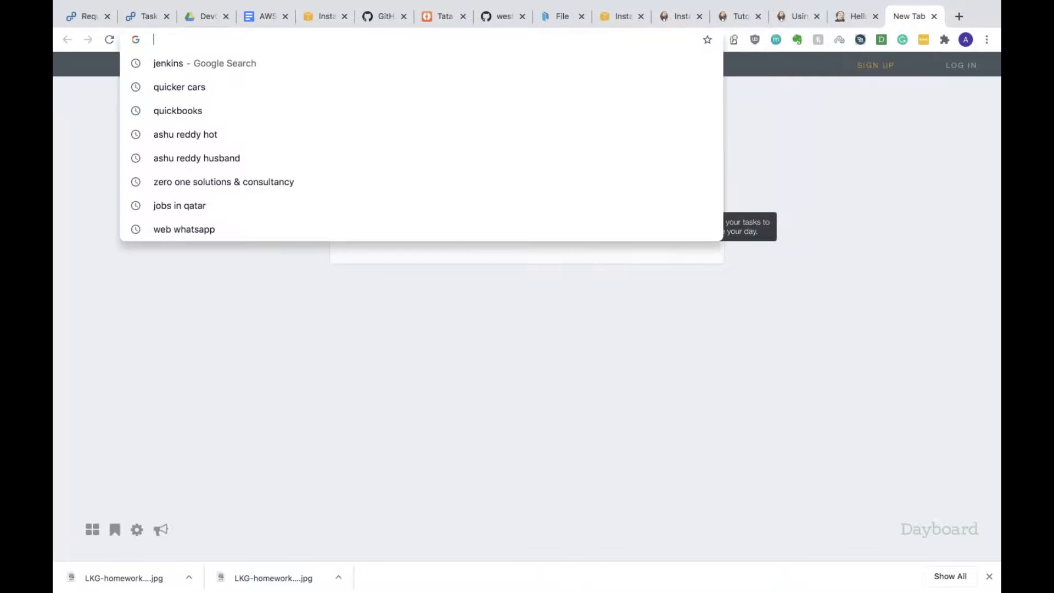
text(g)
key(BackSpace)
key(BackSpace)
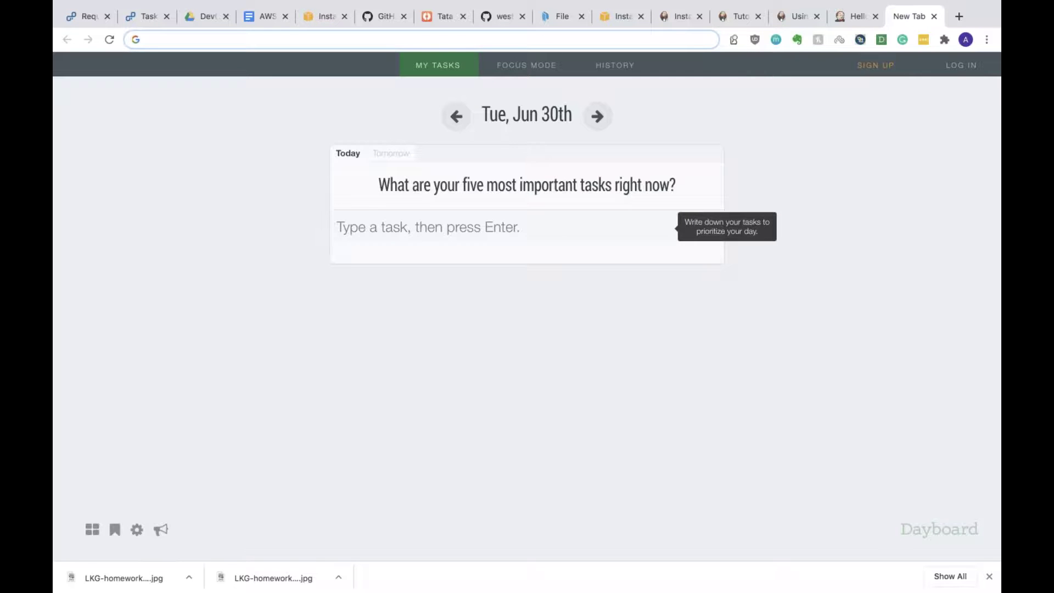
text(github.com)
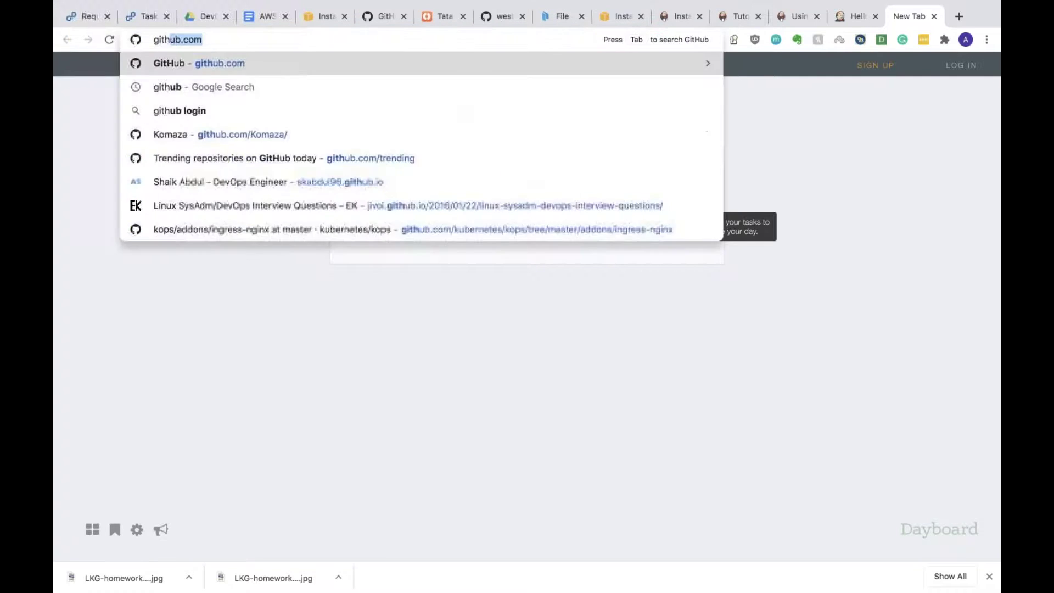
key(Return)
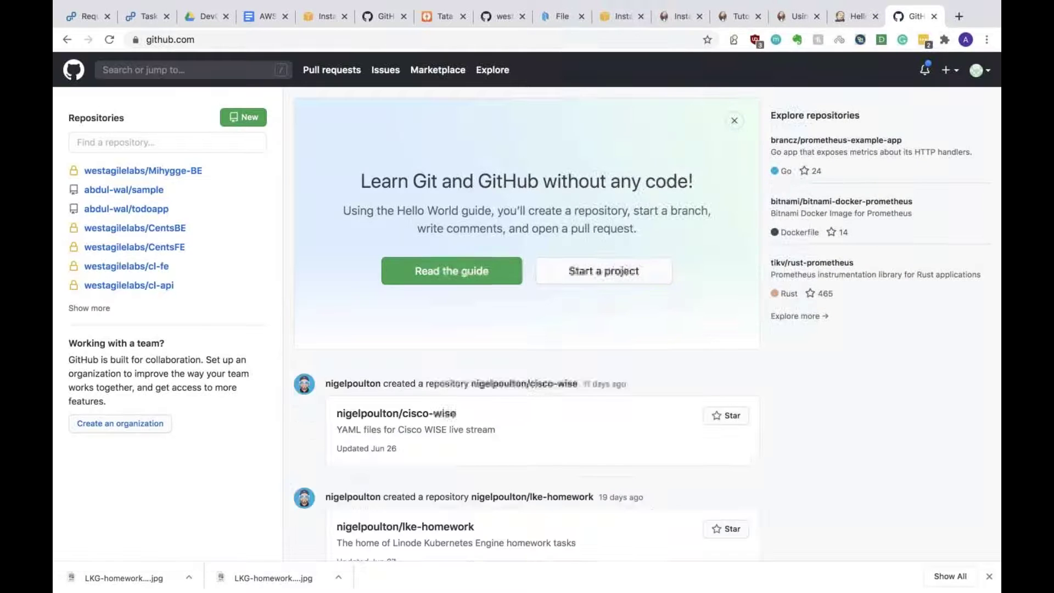
Step: Find the abdul-wal/todoapp repository in GitHub's repository list and open it
scroll(527, 302, down, 3)
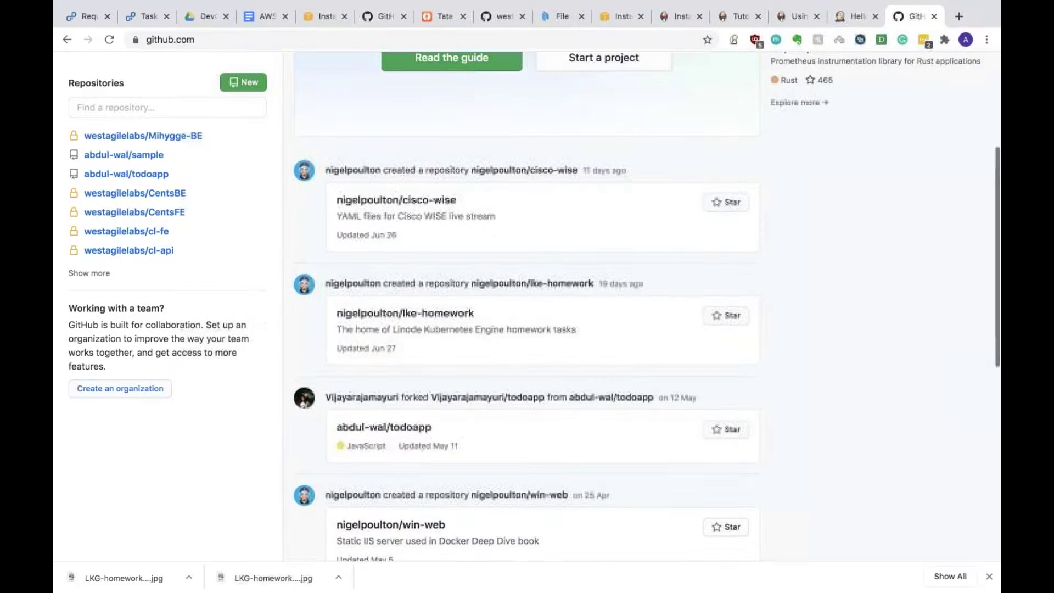
scroll(124, 190, up, 5)
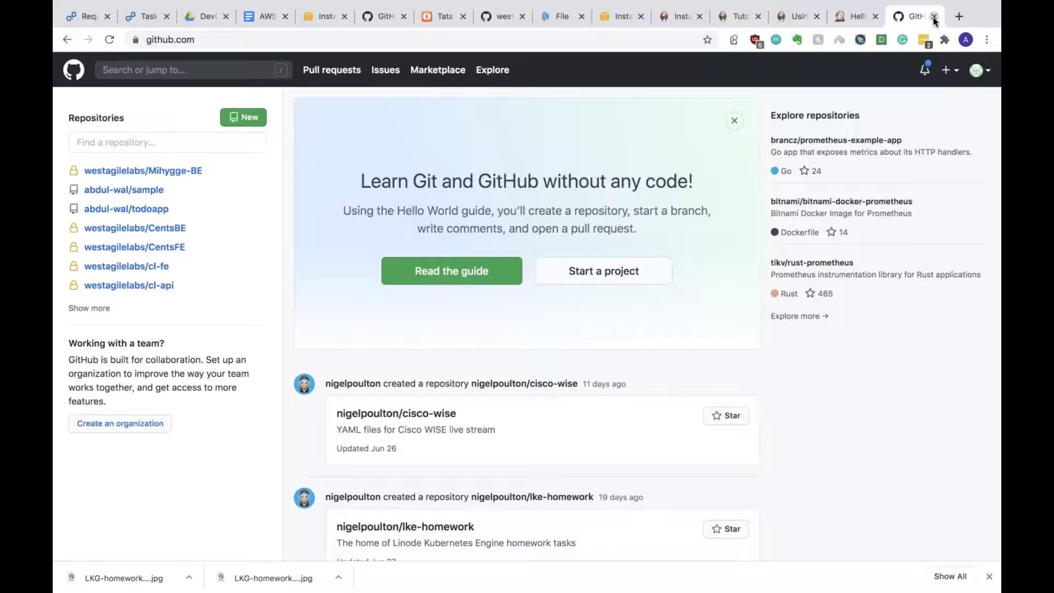
click(499, 70)
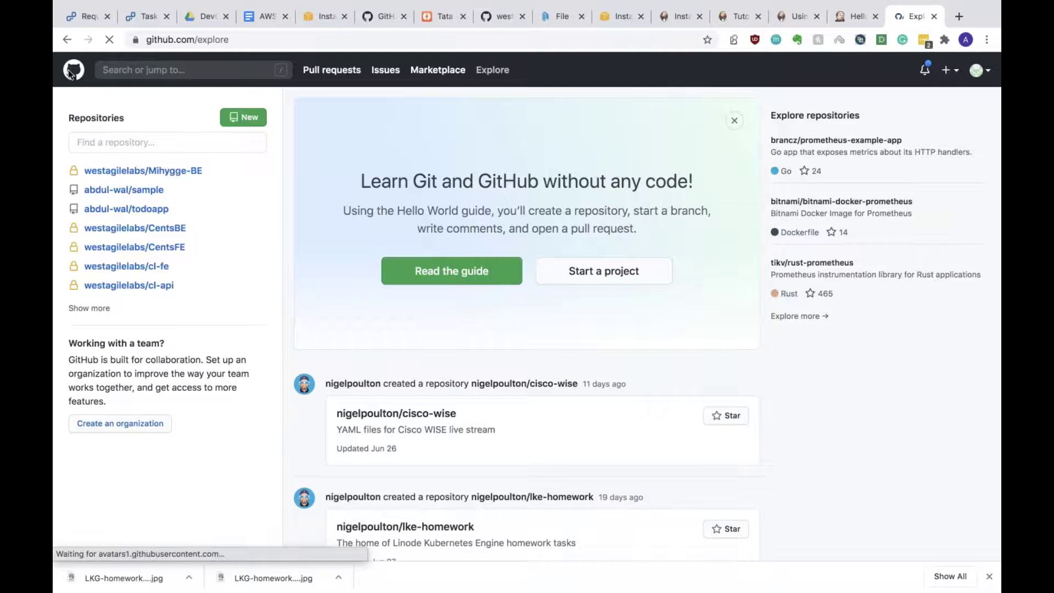
click(83, 307)
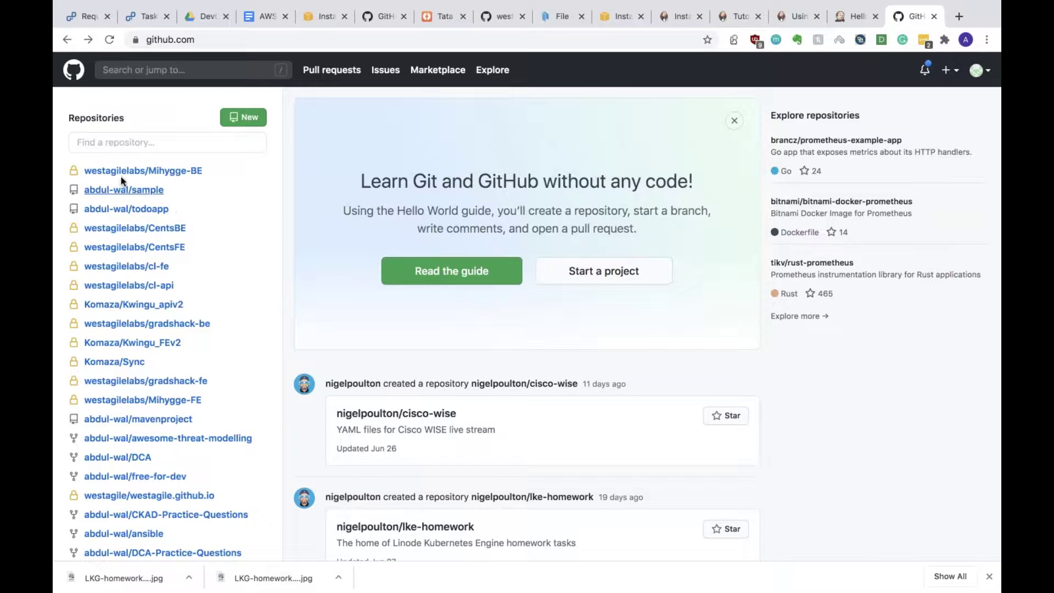
mouse_move(122, 189)
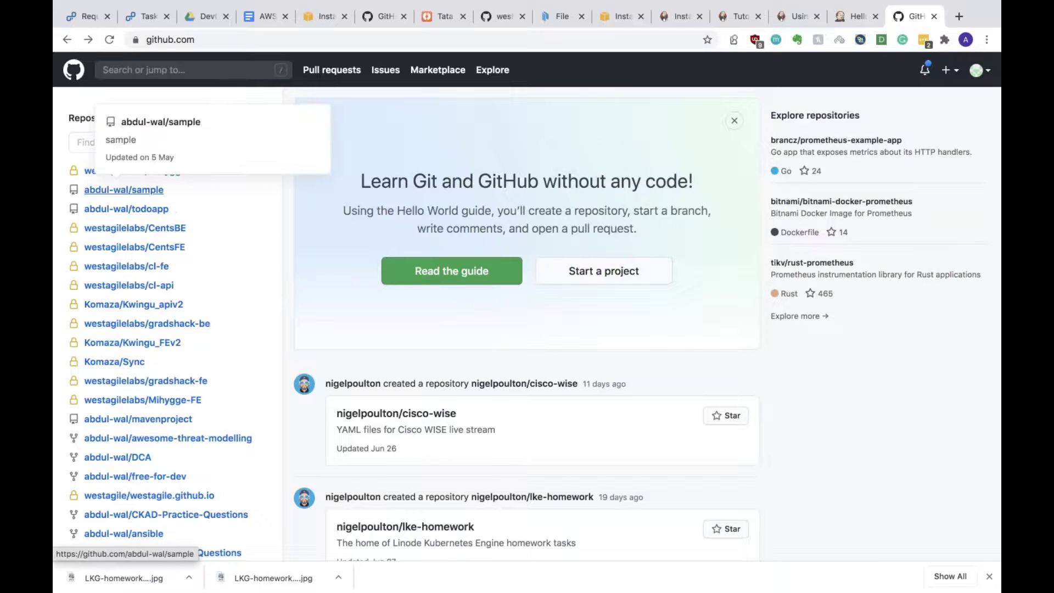
click(123, 210)
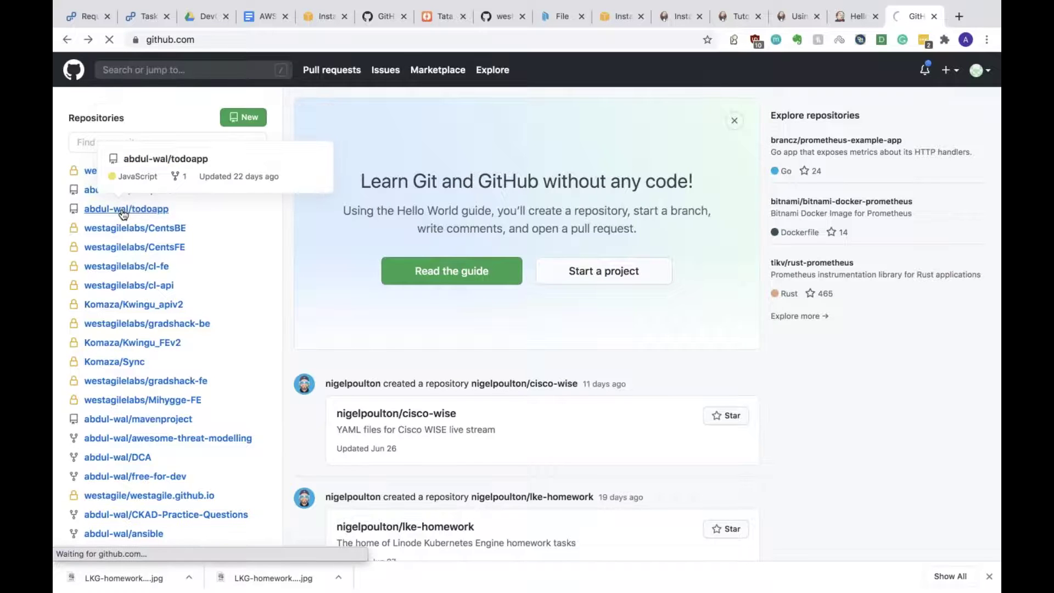
Step: View the todoapp HTTPS clone URL, then return to the Jenkins Helloworld-101 page
scroll(488, 316, down, 5)
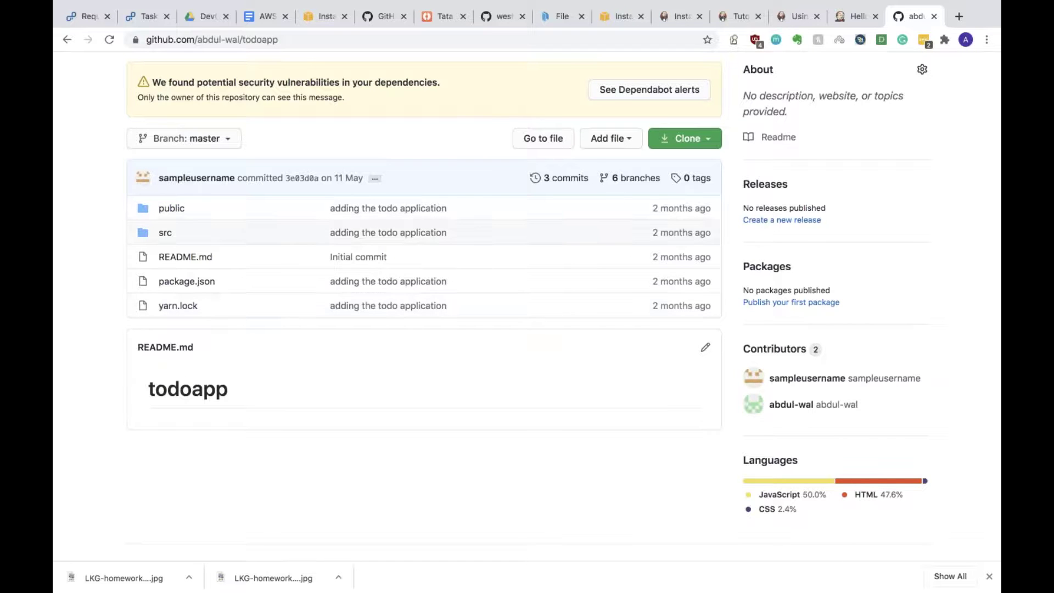
click(676, 144)
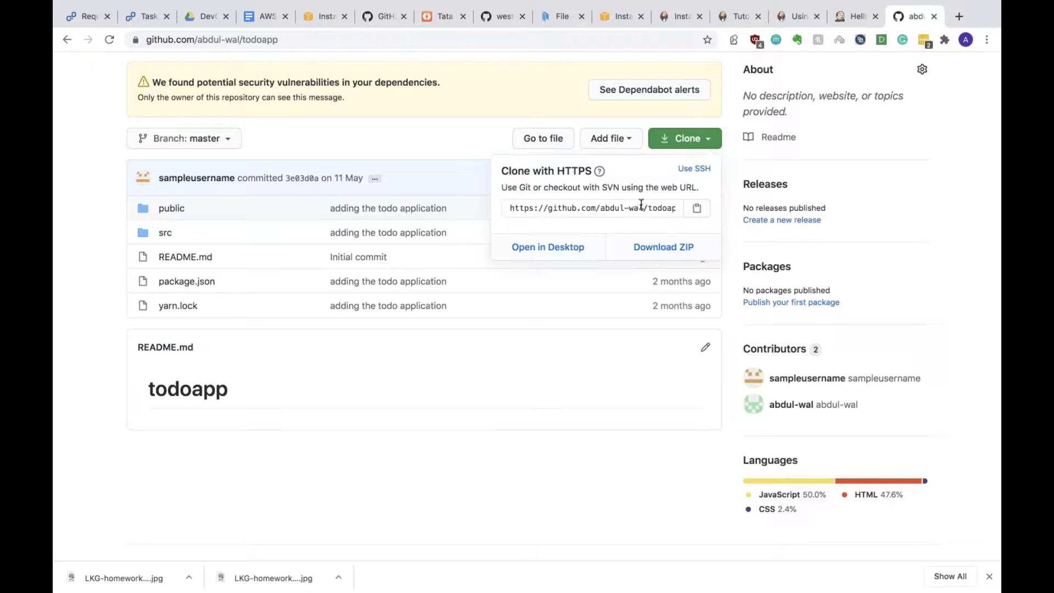
click(478, 142)
key(ctrl+Left)
key(ctrl+Right)
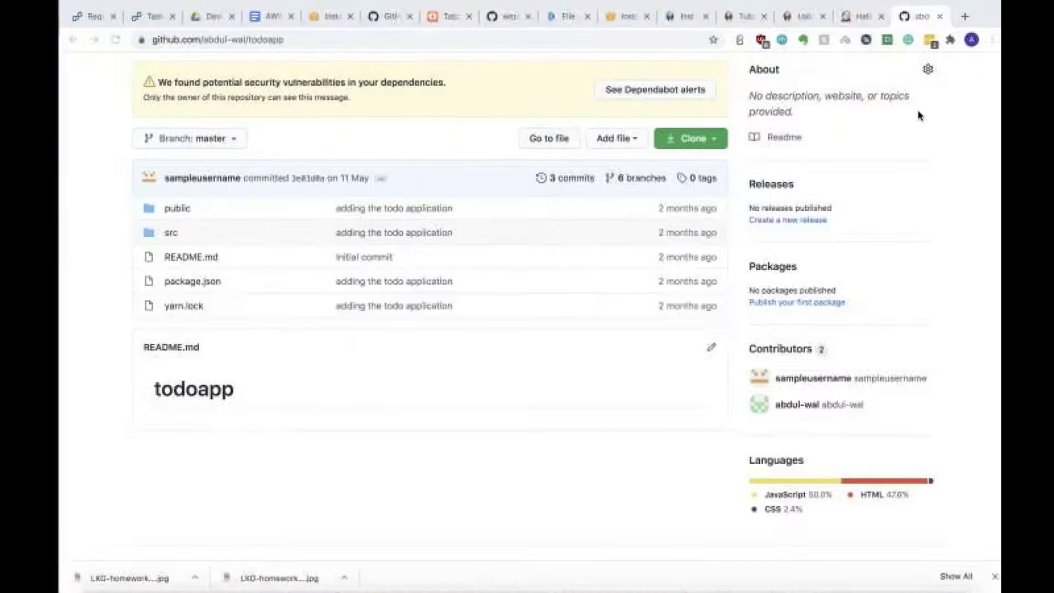
key(ctrl+shift+Tab)
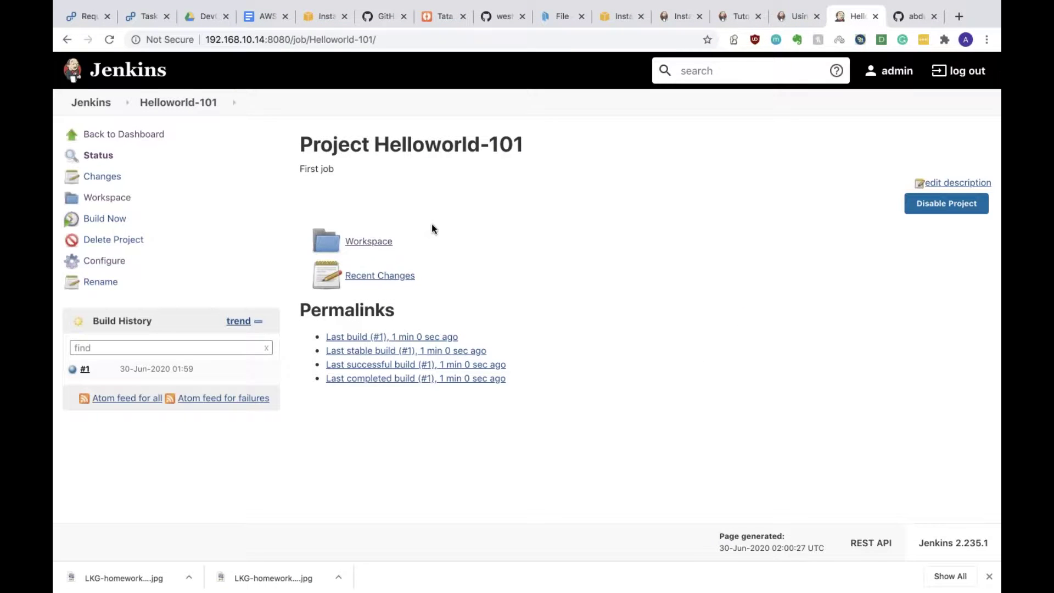
Step: Reopen the abdul-wal/todoapp repository from the GitHub dashboard
click(912, 17)
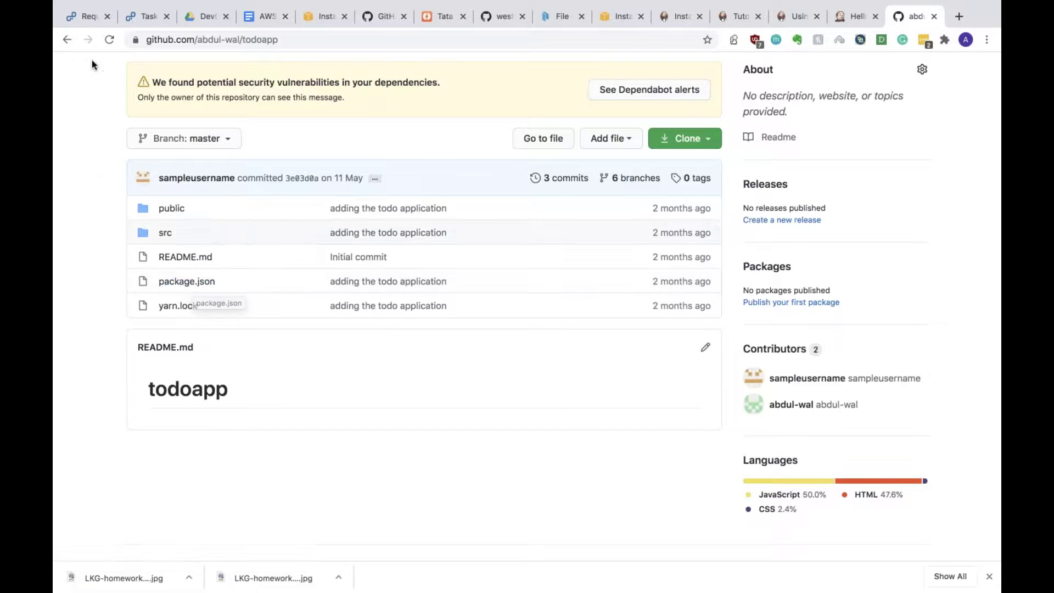
click(66, 40)
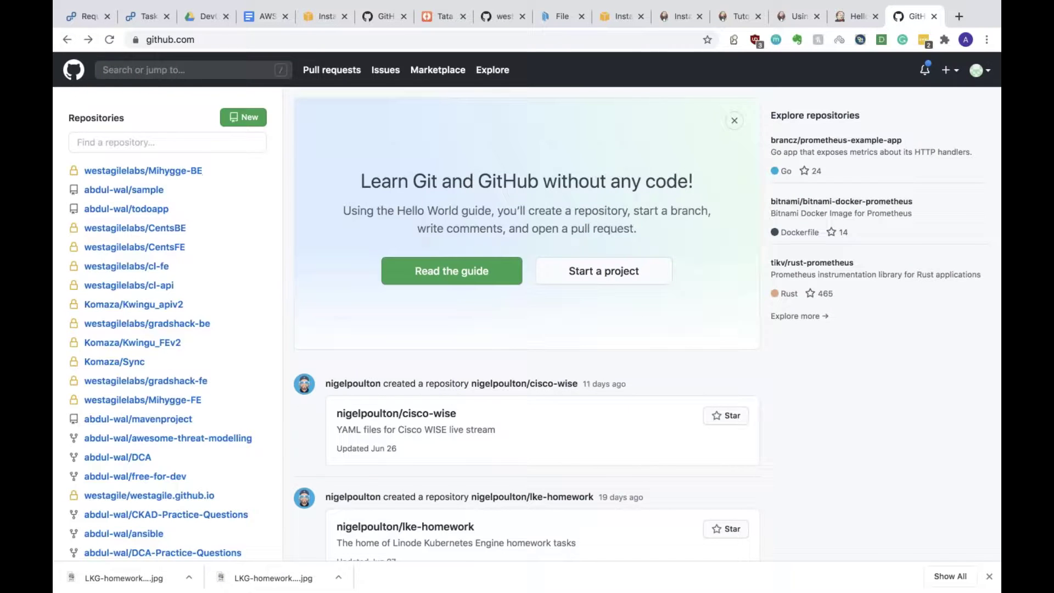
scroll(159, 396, down, 5)
scroll(158, 390, down, 4)
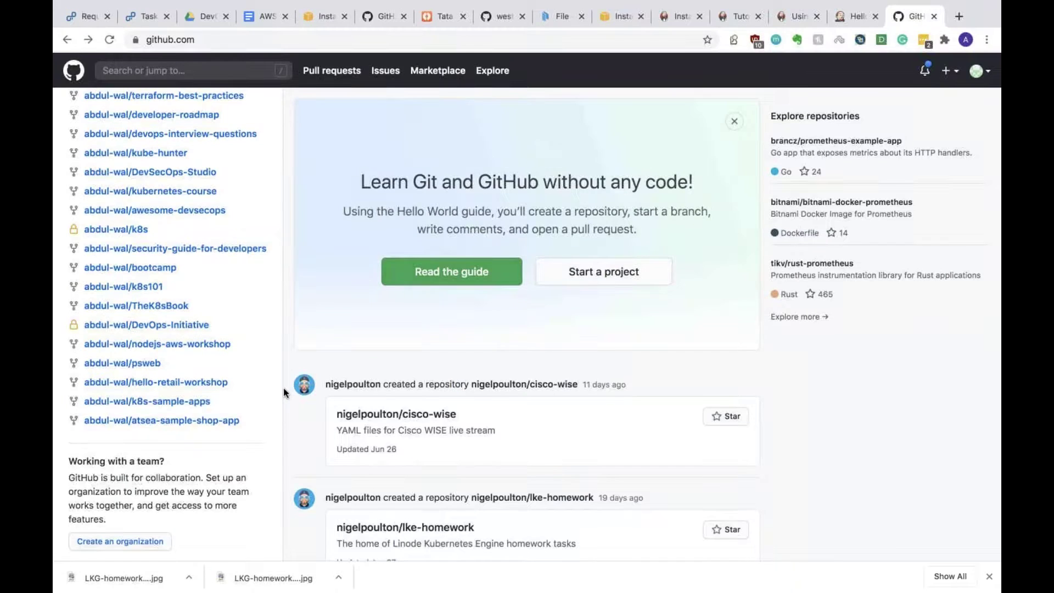
scroll(273, 364, up, 3)
scroll(274, 367, up, 4)
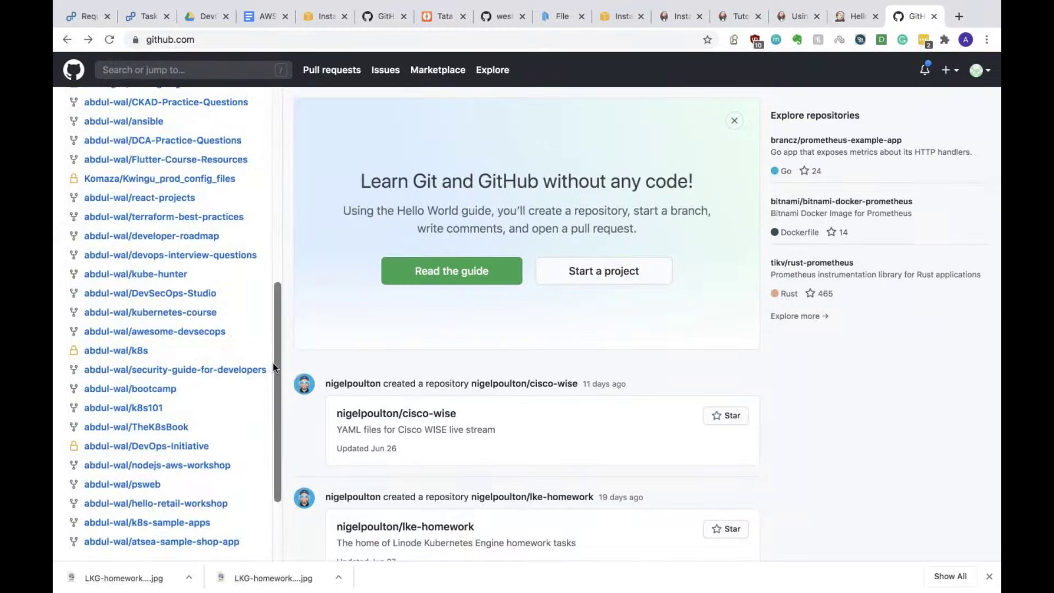
scroll(273, 365, up, 2)
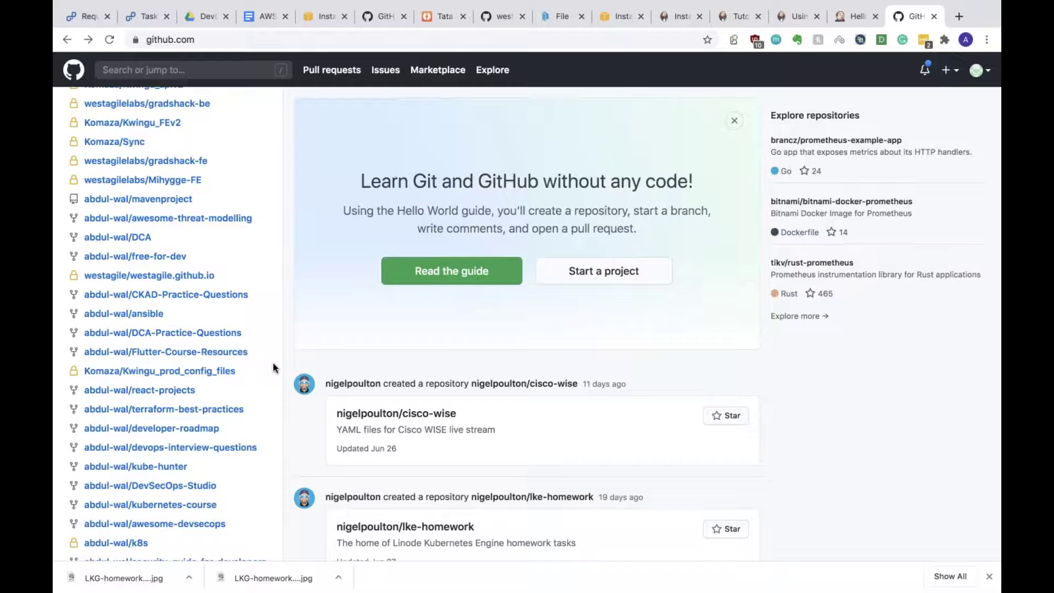
scroll(272, 364, up, 1)
scroll(273, 367, up, 4)
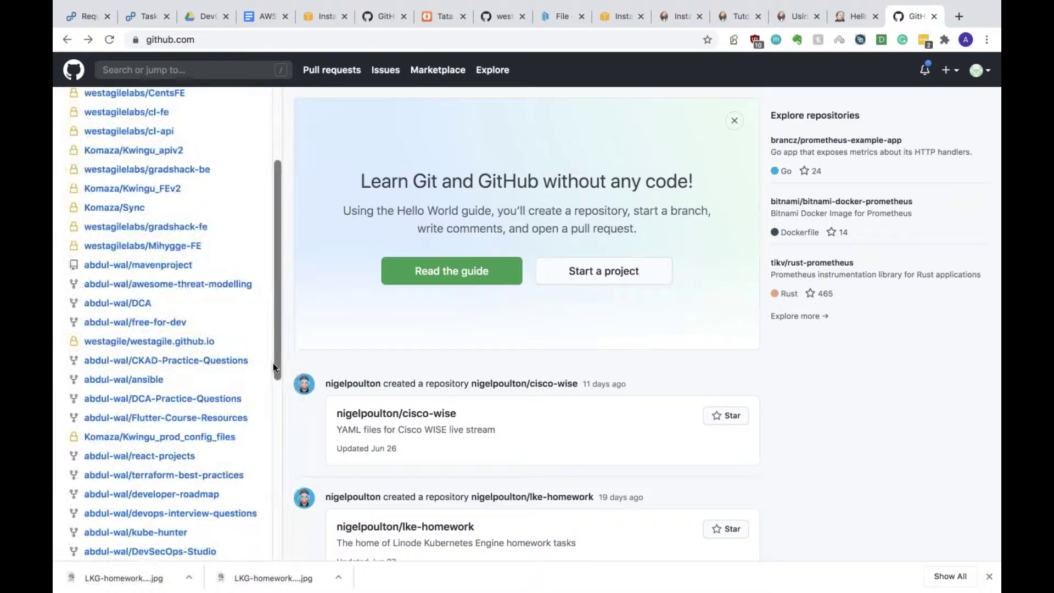
scroll(273, 363, up, 4)
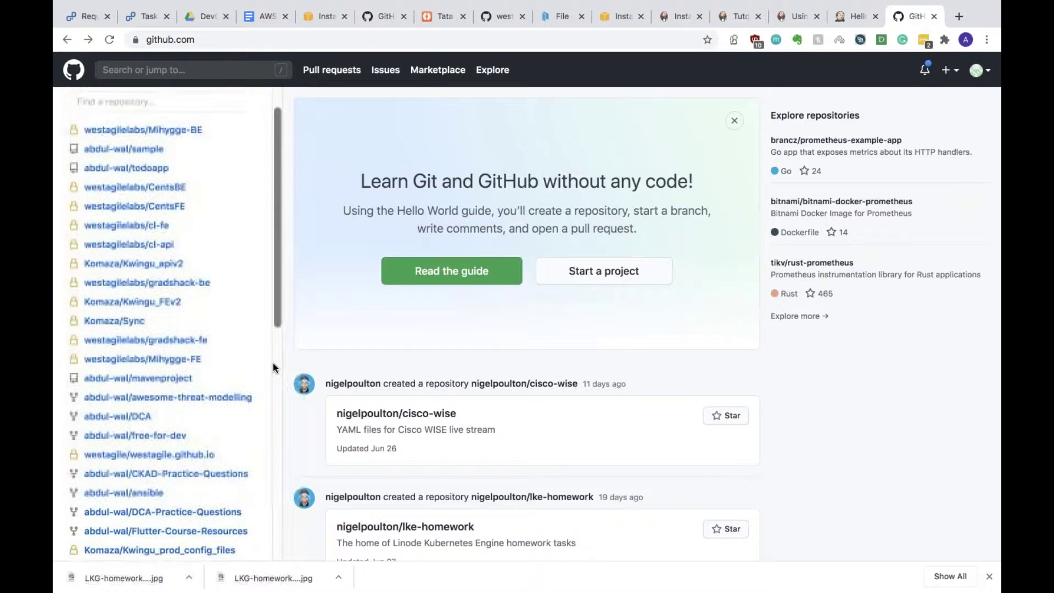
click(137, 209)
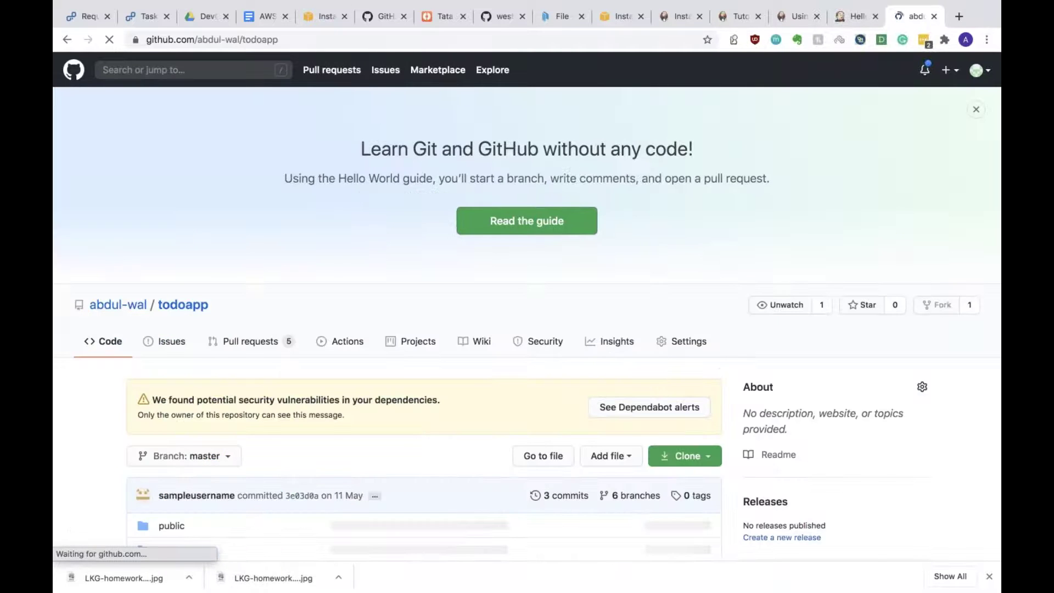
Step: Copy the todoapp HTTPS clone URL and return to the Jenkins Helloworld-101 page
scroll(187, 233, down, 5)
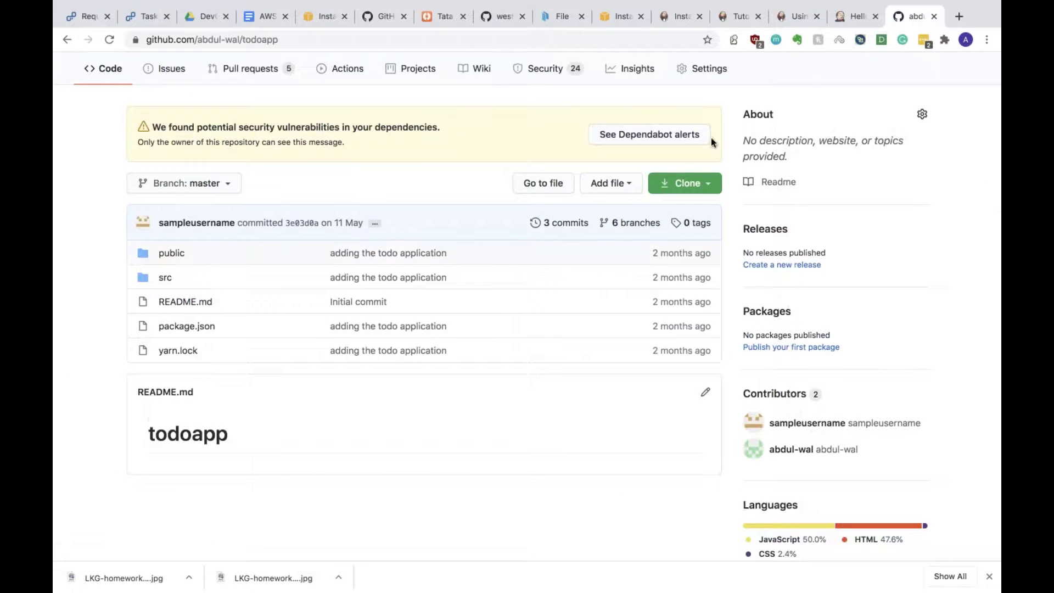
click(706, 186)
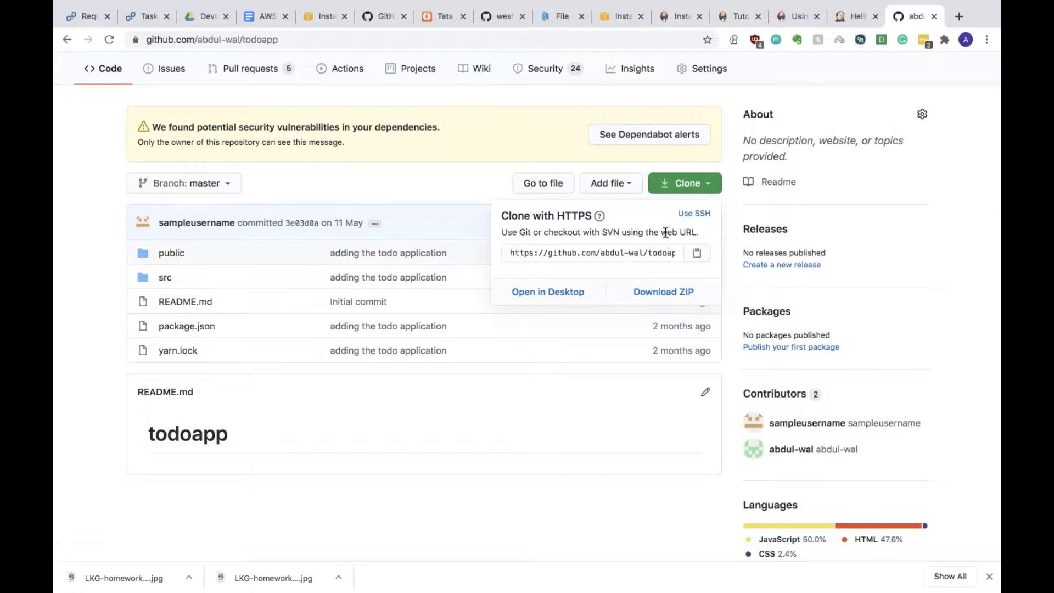
click(697, 253)
click(585, 378)
click(860, 16)
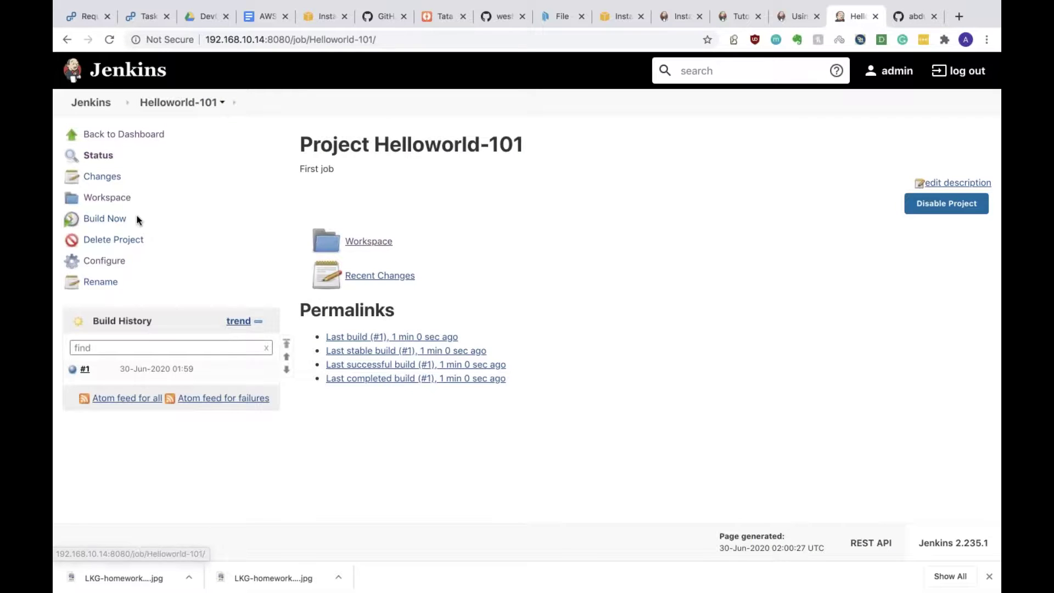
Step: Check the Helloworld-101 workspace, then go to the Jenkins dashboard and start a New Item
click(123, 203)
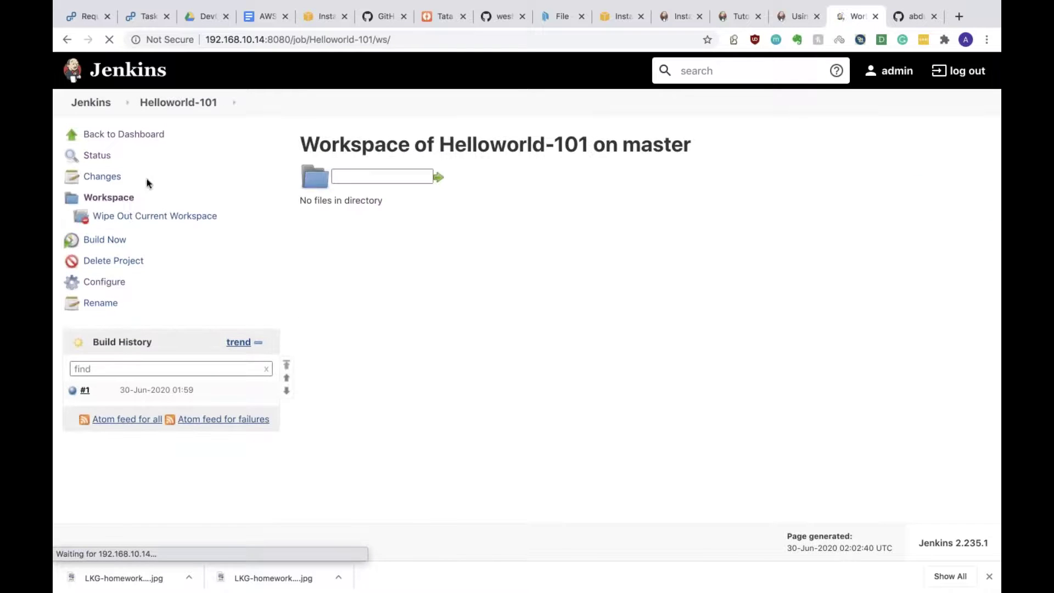
click(103, 105)
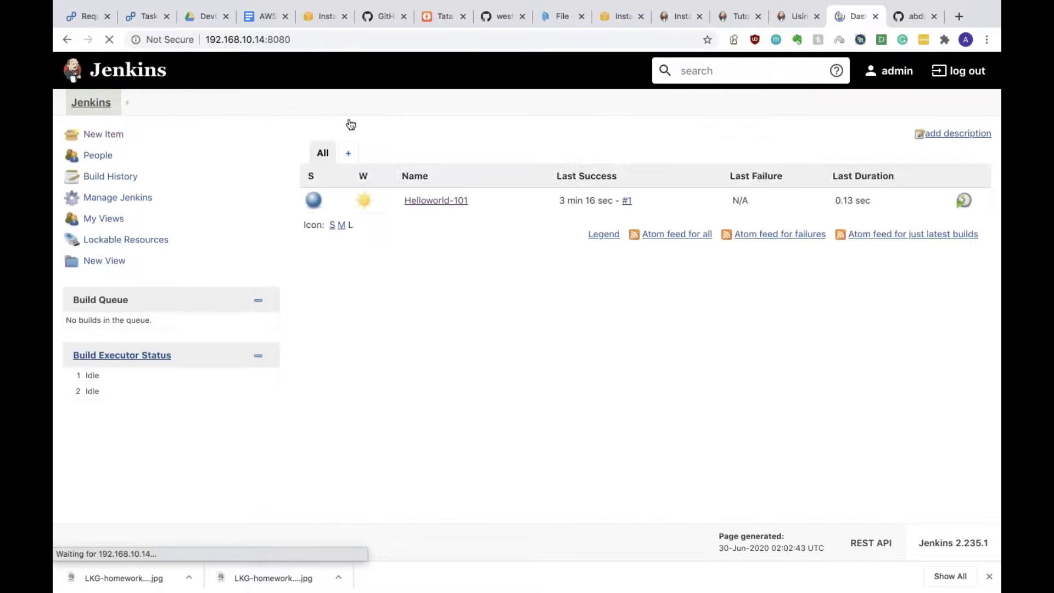
click(103, 134)
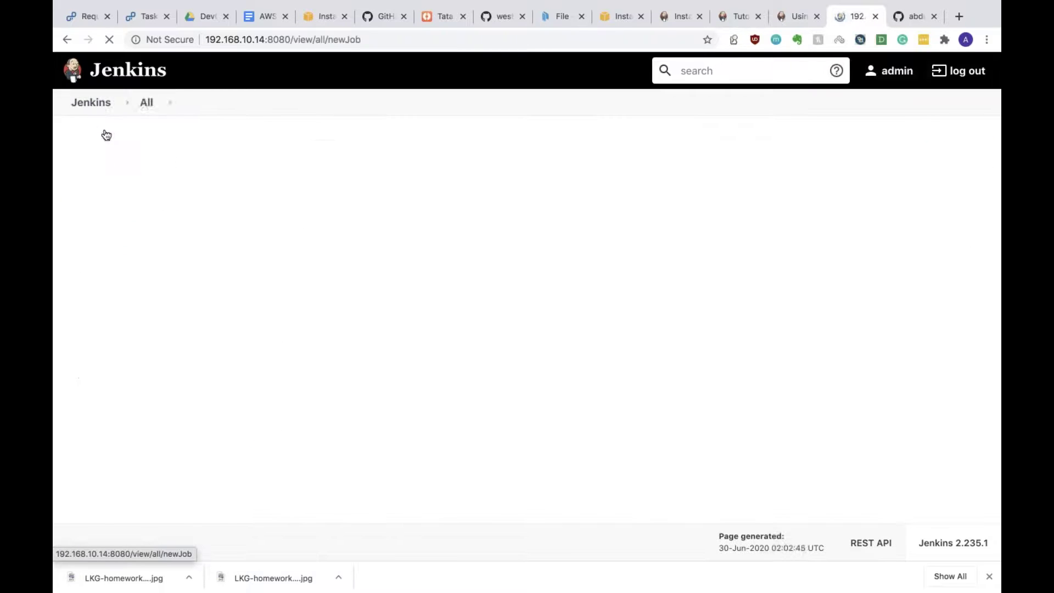
Step: Create a Freestyle project named todoapp-build
click(392, 190)
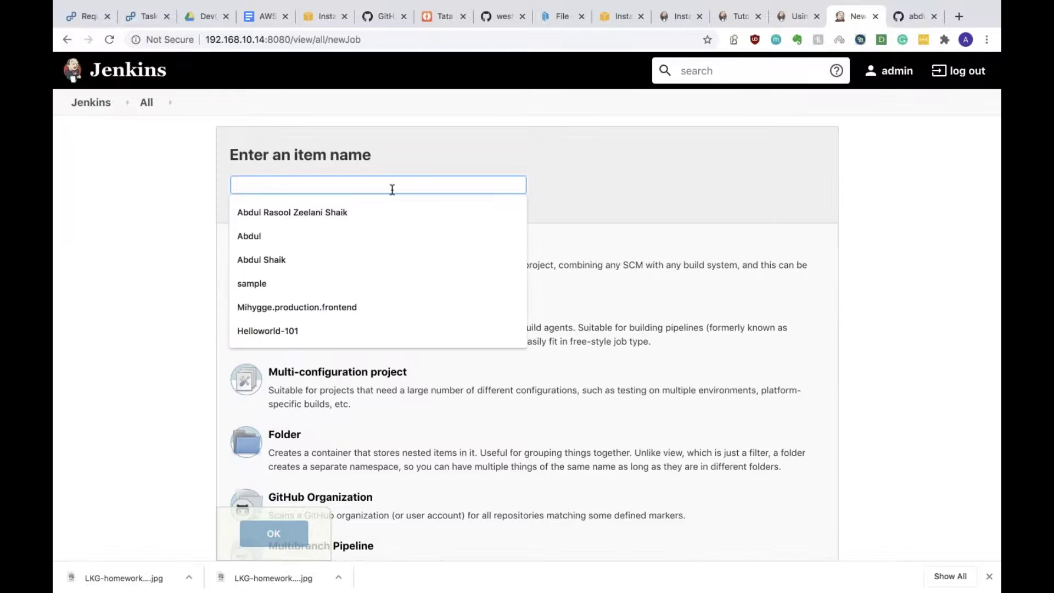
text(todoapp)
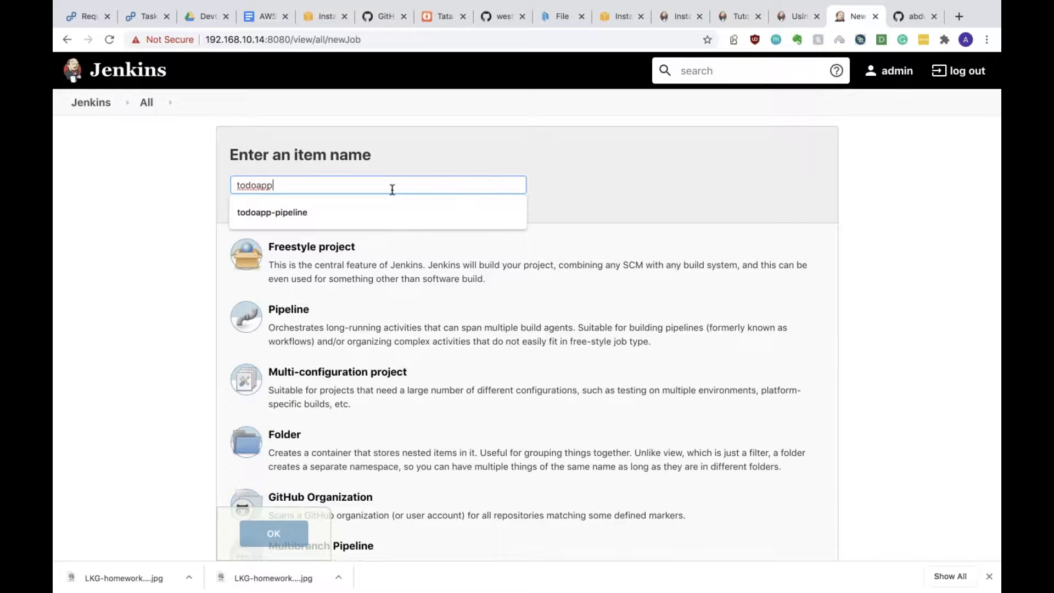
text(-build)
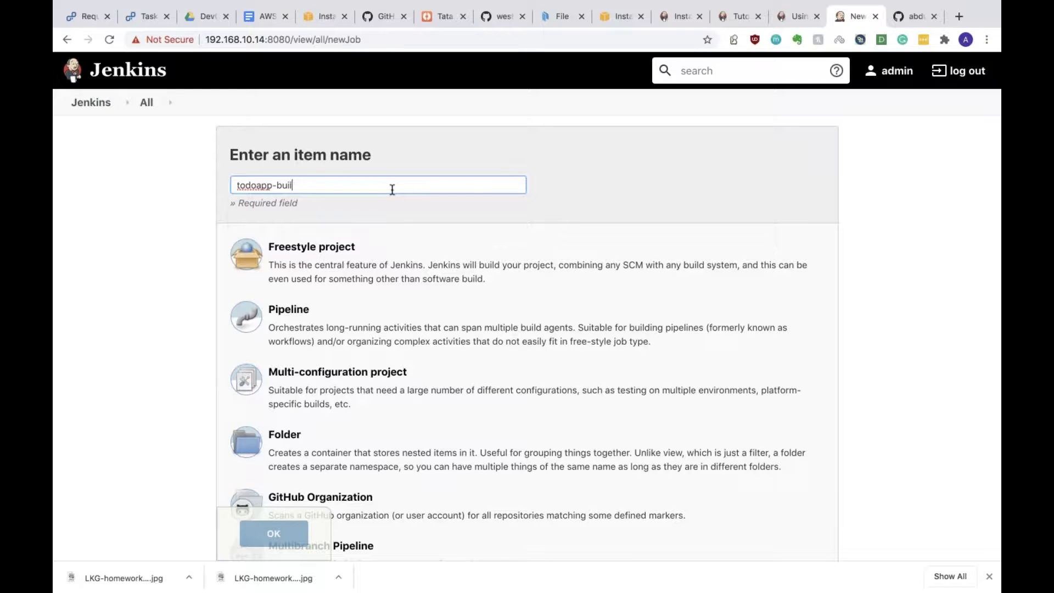
click(424, 245)
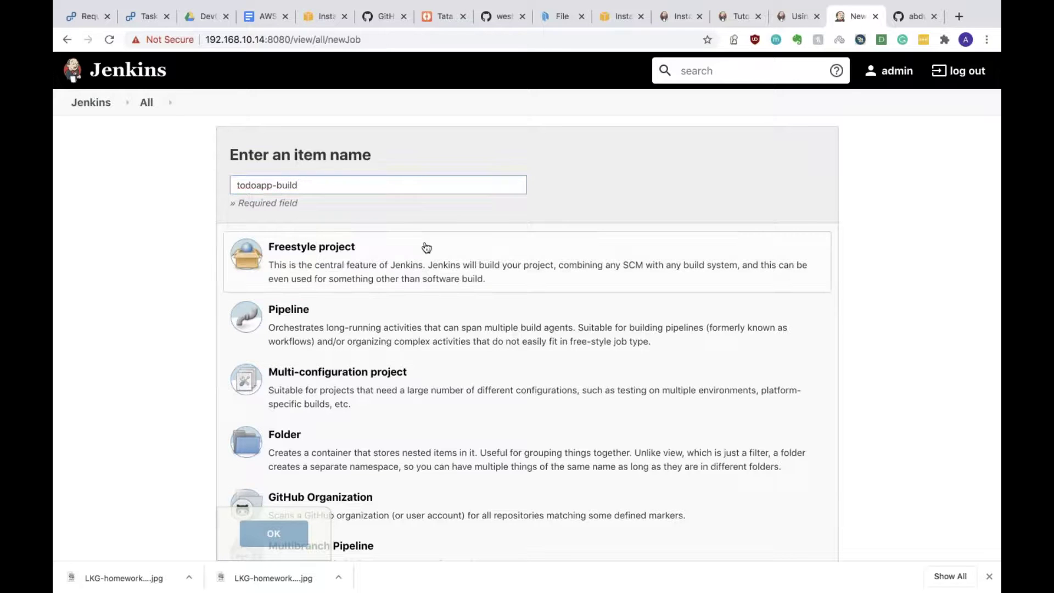
click(269, 536)
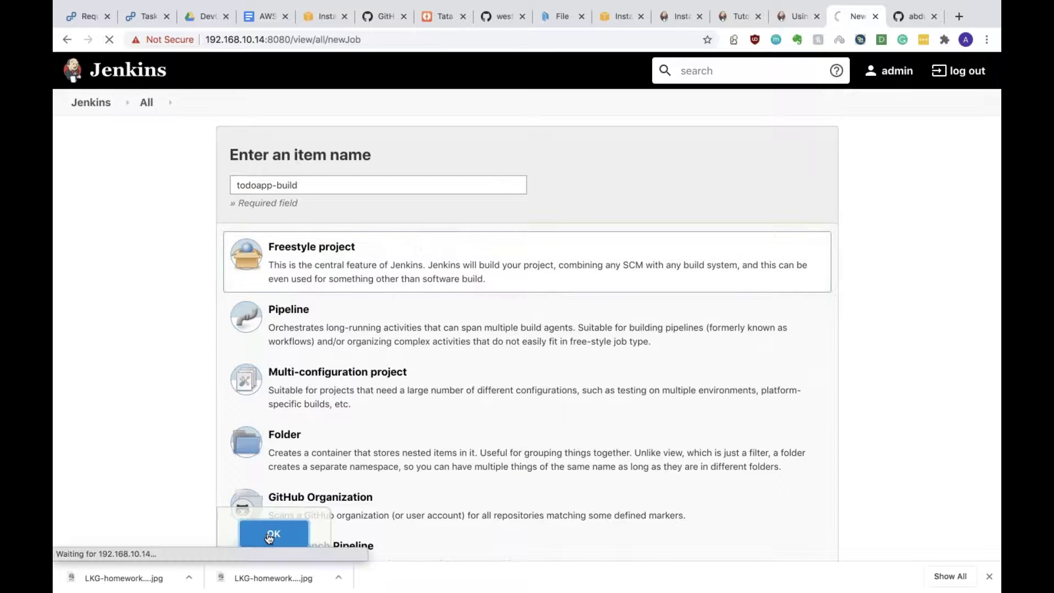
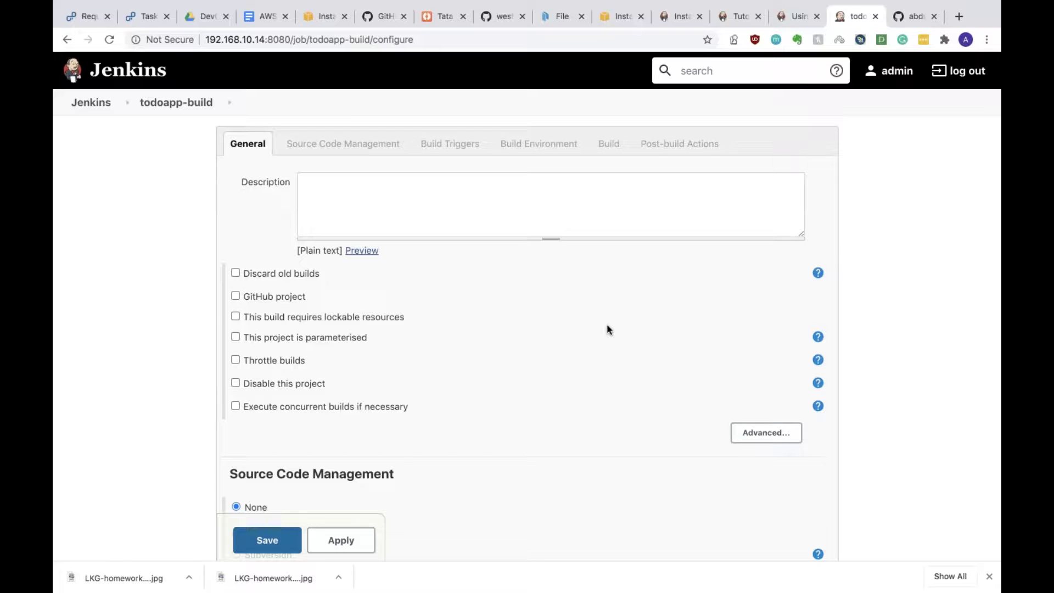
Step: Enter the job description 'todoapp build job for UI'
click(622, 208)
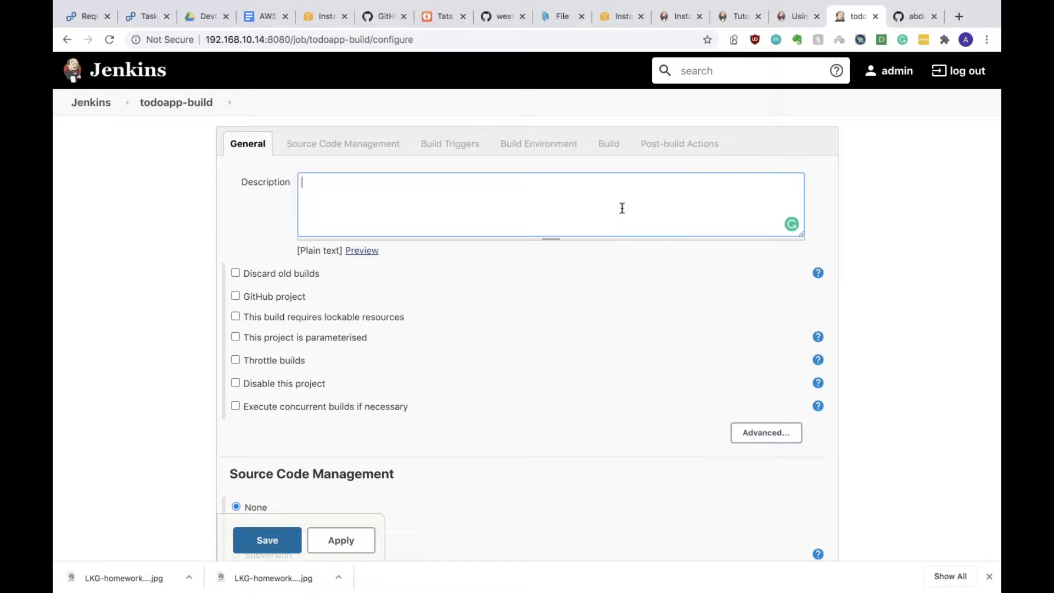
text(todo ap)
key(BackSpace)
key(BackSpace)
key(BackSpace)
key(BackSpace)
key(BackSpace)
text(a)
text( build job)
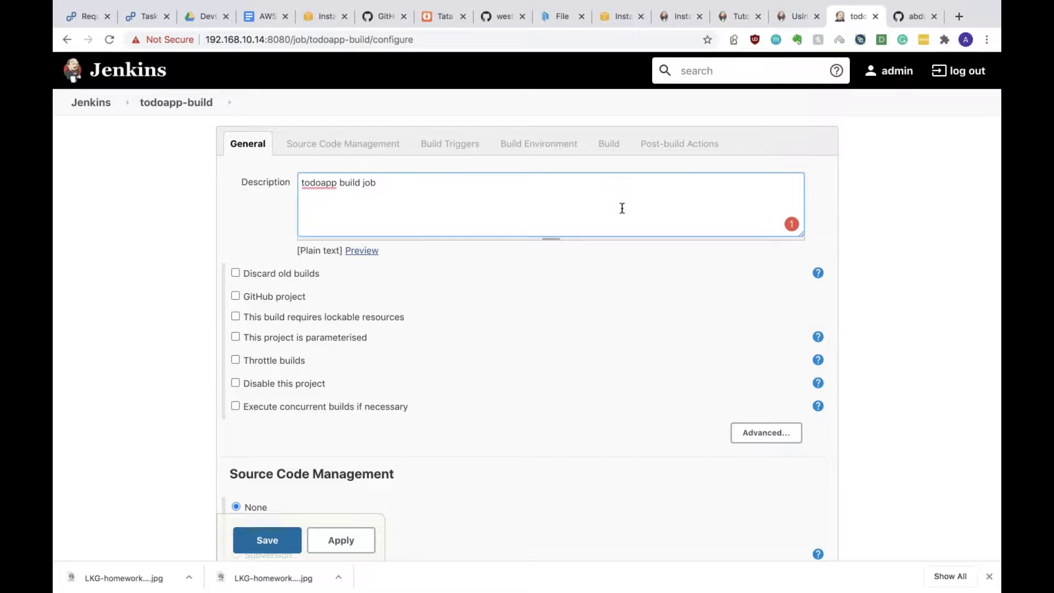
text( for UI)
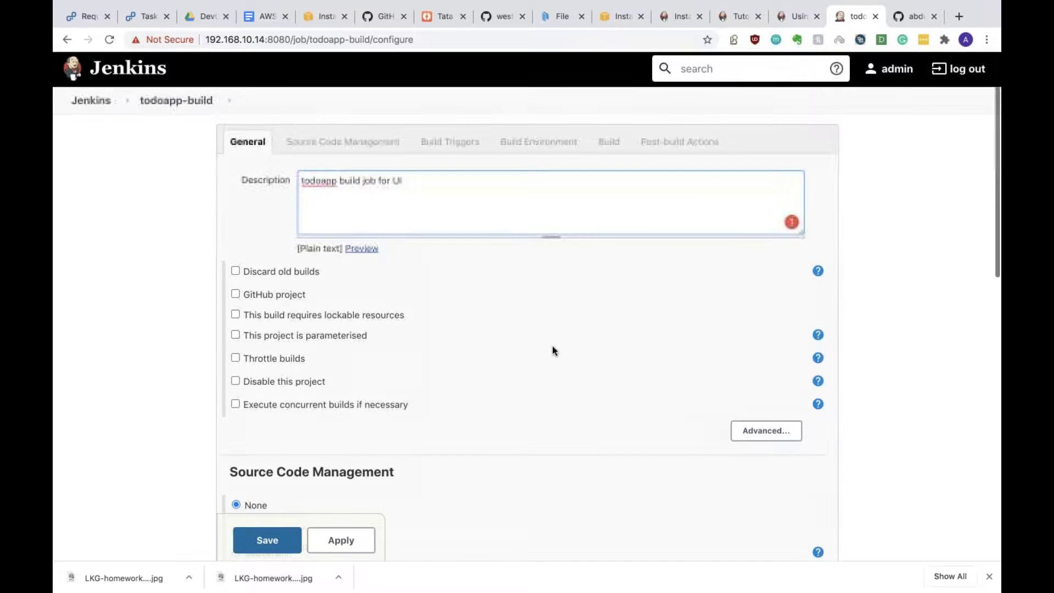
Step: Set Source Code Management to Git with the pasted todoapp.git repository URL
scroll(552, 346, down, 5)
click(247, 225)
click(442, 262)
text(https://github.com/abdul-wal/todoapp.git)
click(485, 177)
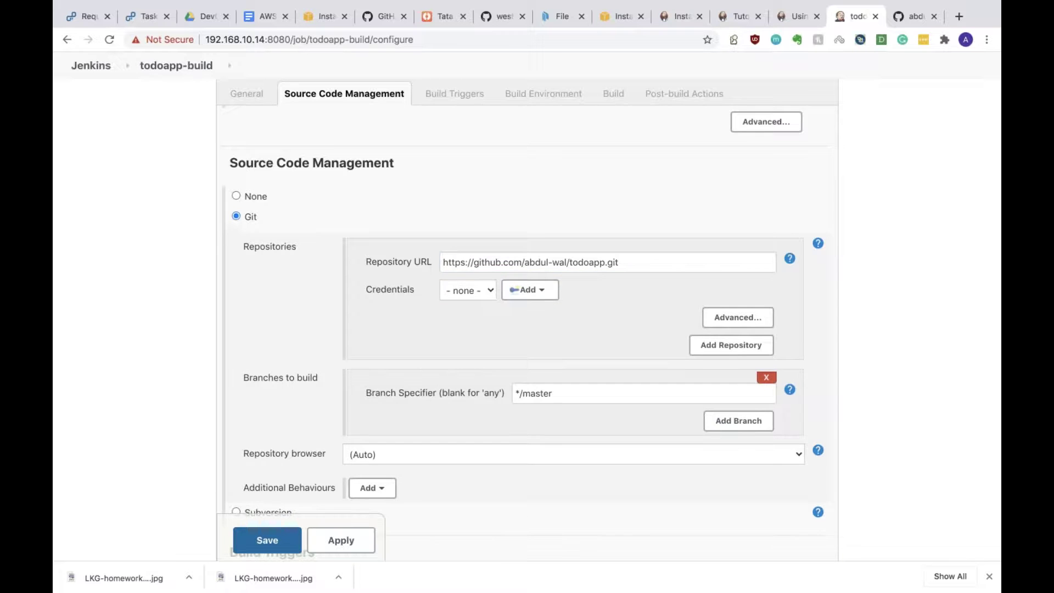
Step: Enable 'Build after other projects are built' watching Helloworld-101, triggering only when stable
scroll(701, 140, down, 3)
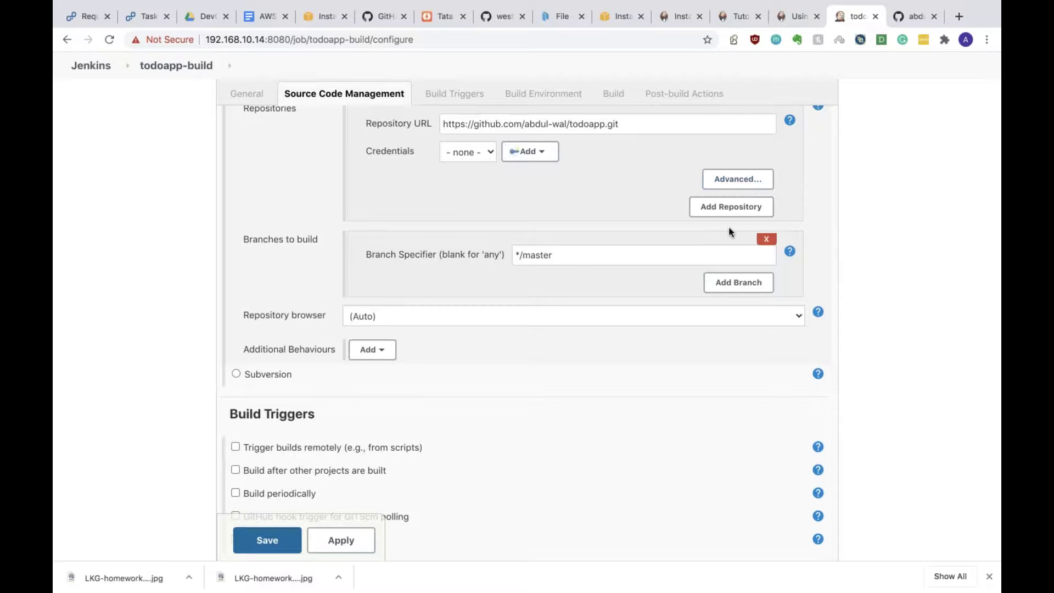
scroll(526, 351, down, 4)
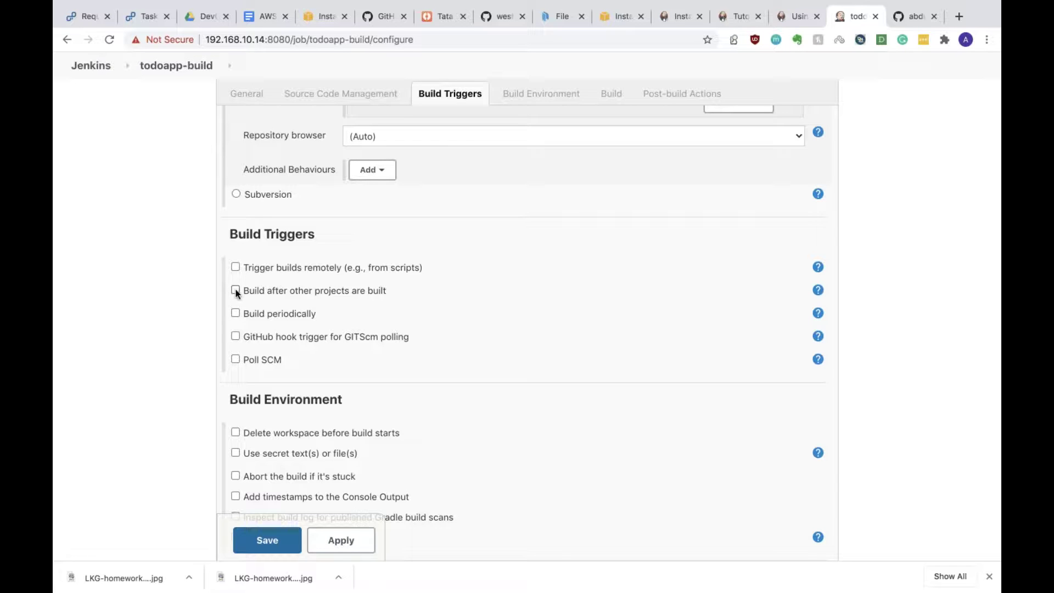
click(236, 290)
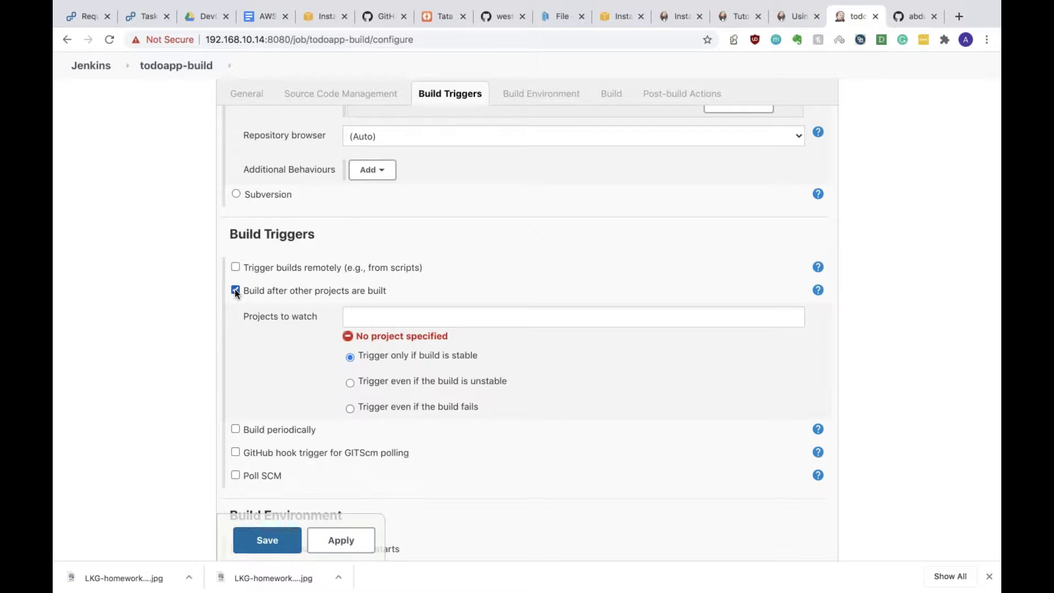
click(391, 320)
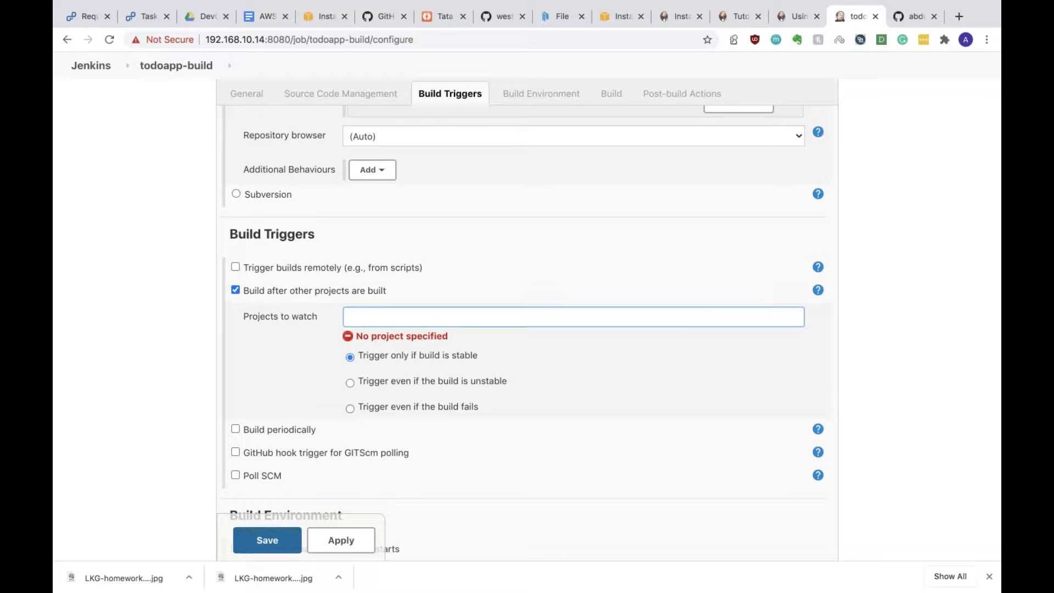
text(he)
click(402, 341)
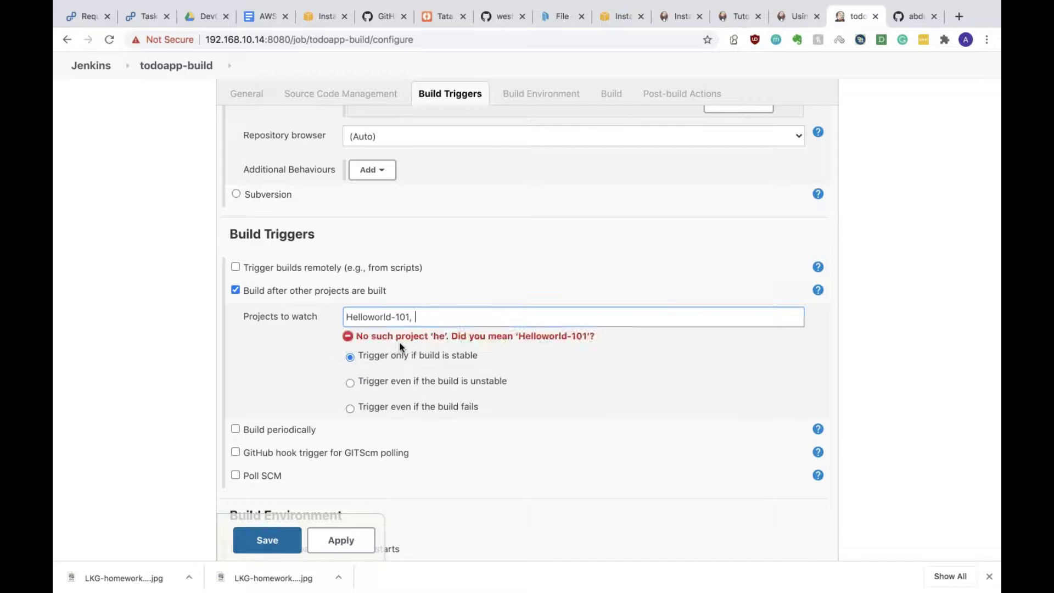
click(538, 276)
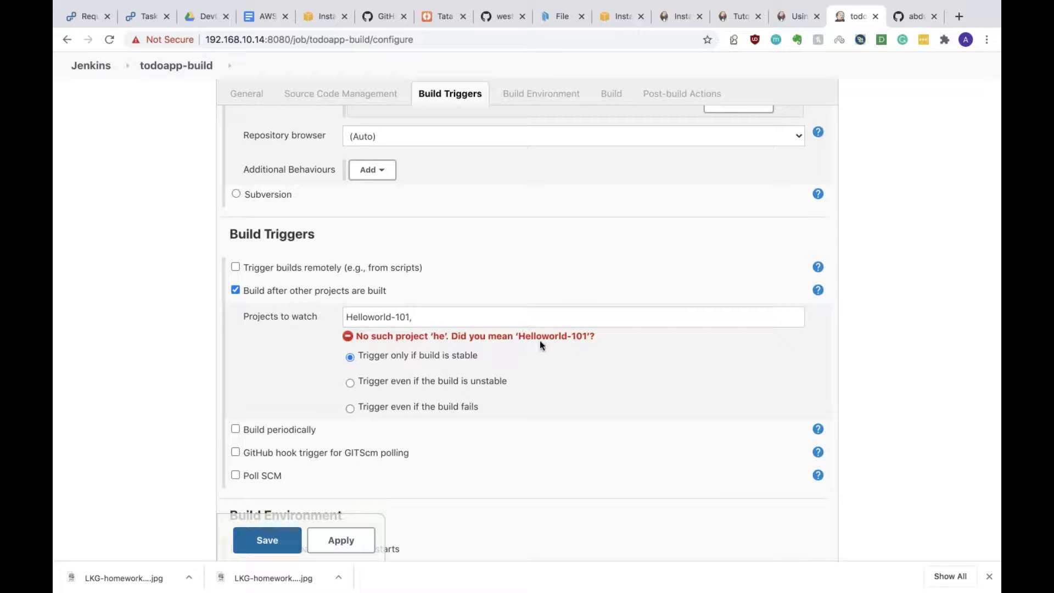
click(424, 324)
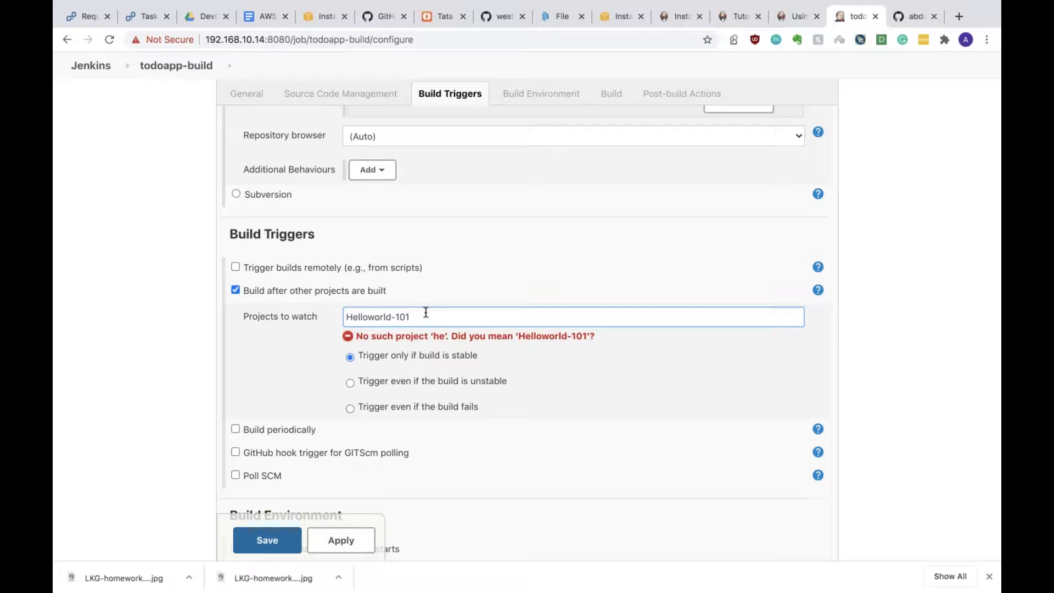
click(404, 341)
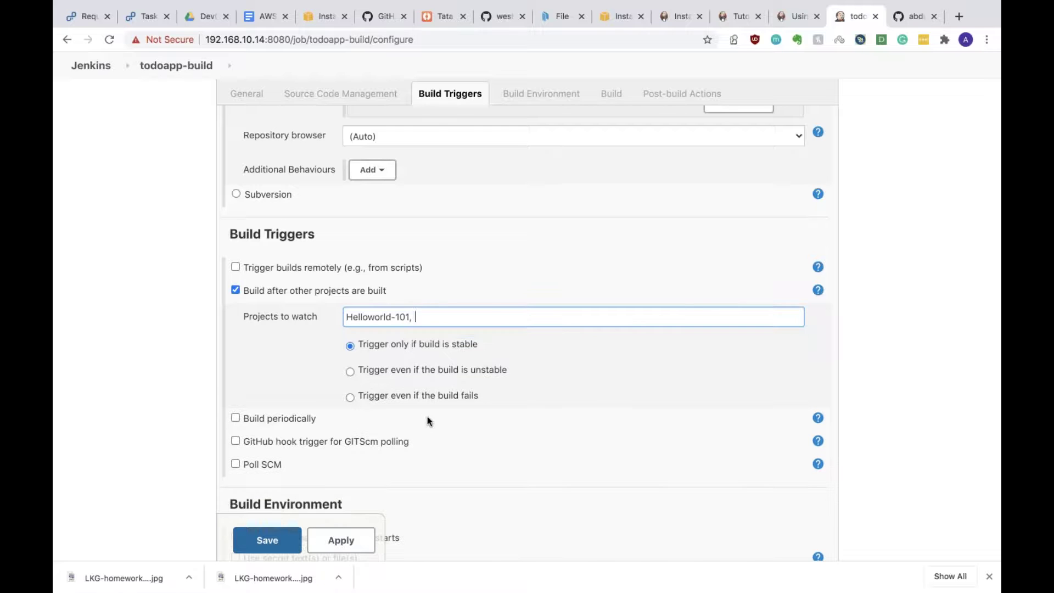
scroll(570, 371, down, 3)
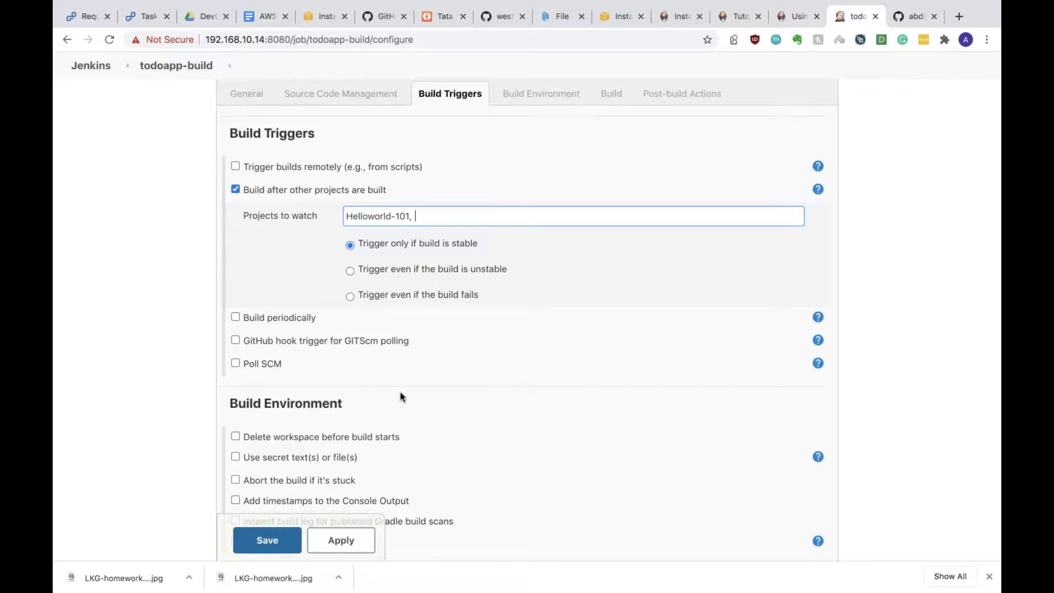
scroll(400, 395, down, 4)
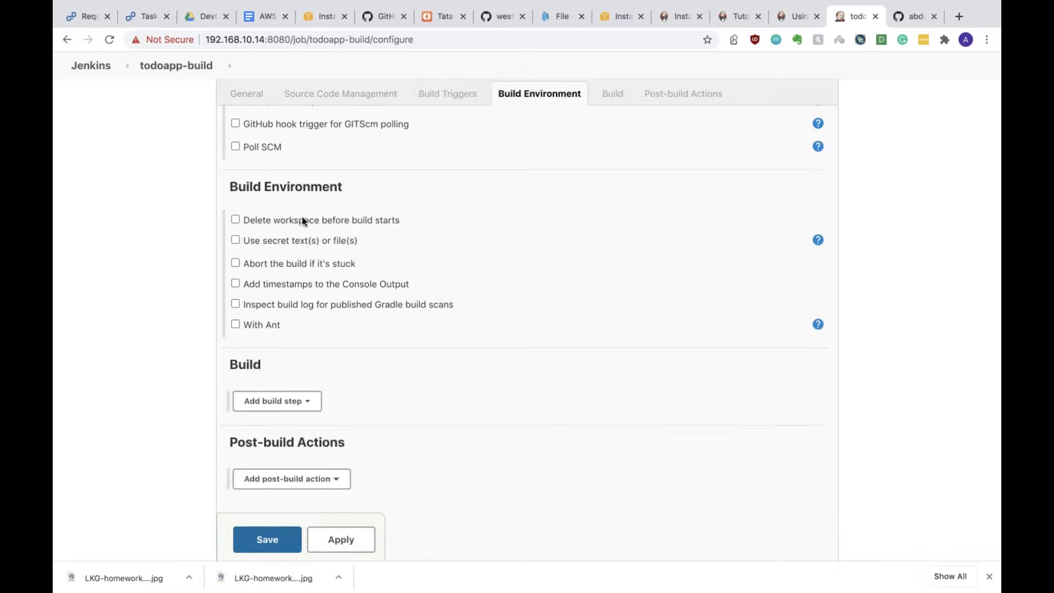
Step: Enable 'Delete workspace before build starts' and try setting a stuck-build abort timeout
click(301, 221)
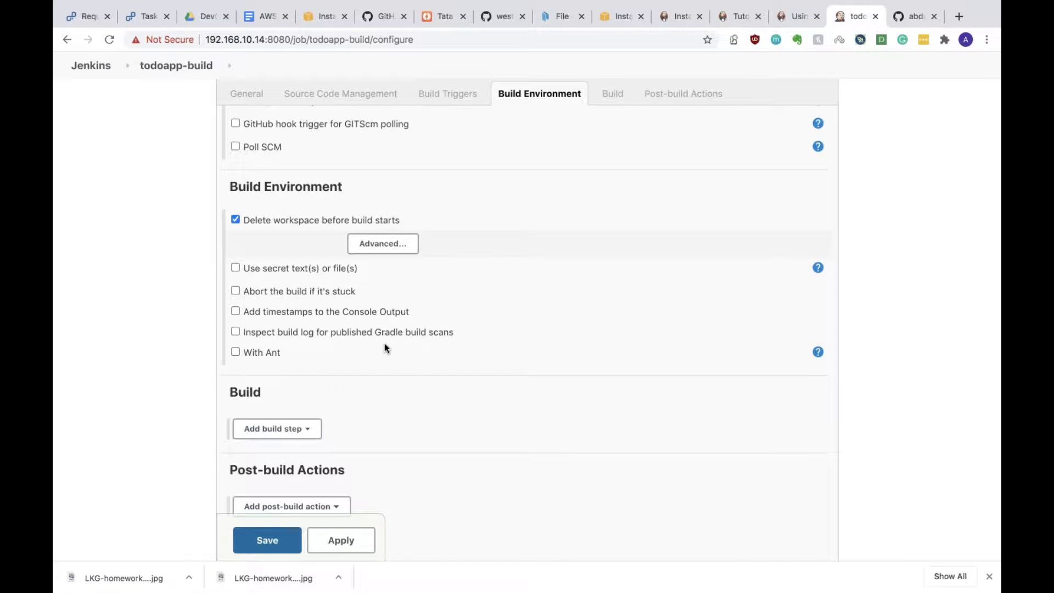
scroll(384, 344, down, 2)
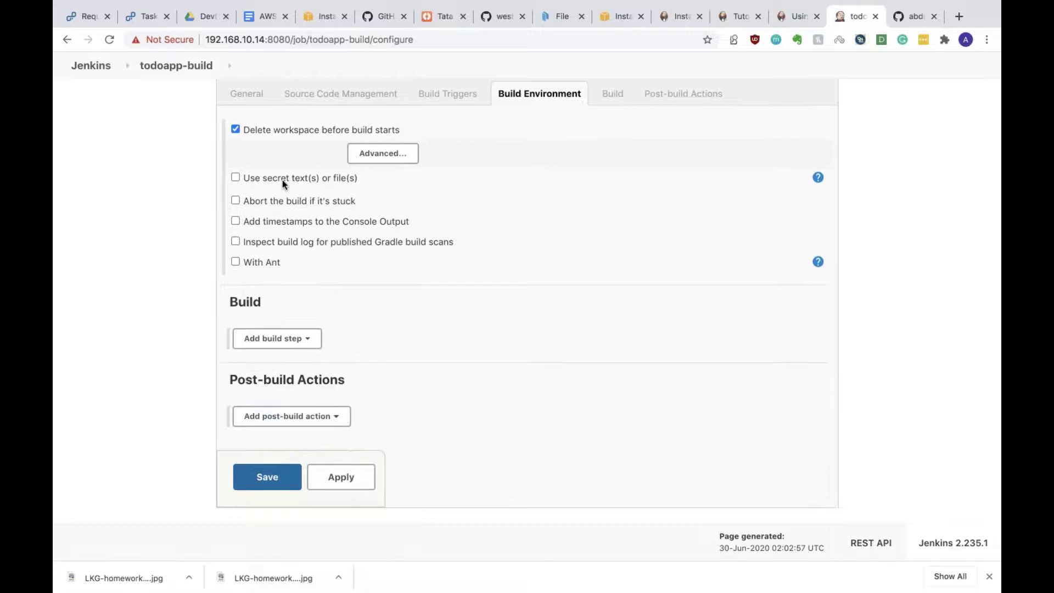
click(276, 202)
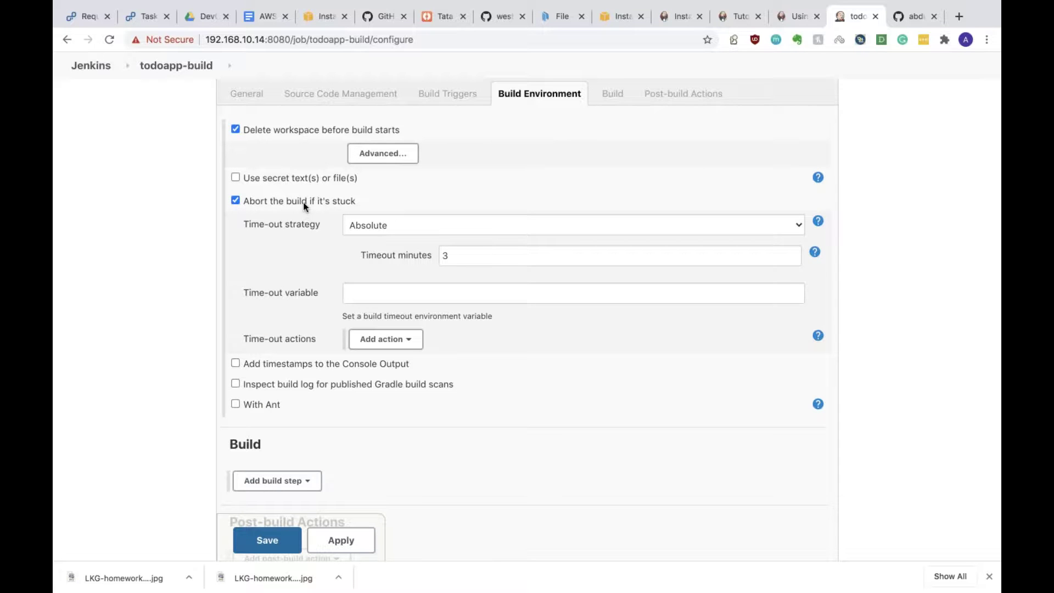
click(449, 258)
key(BackSpace)
text(1)
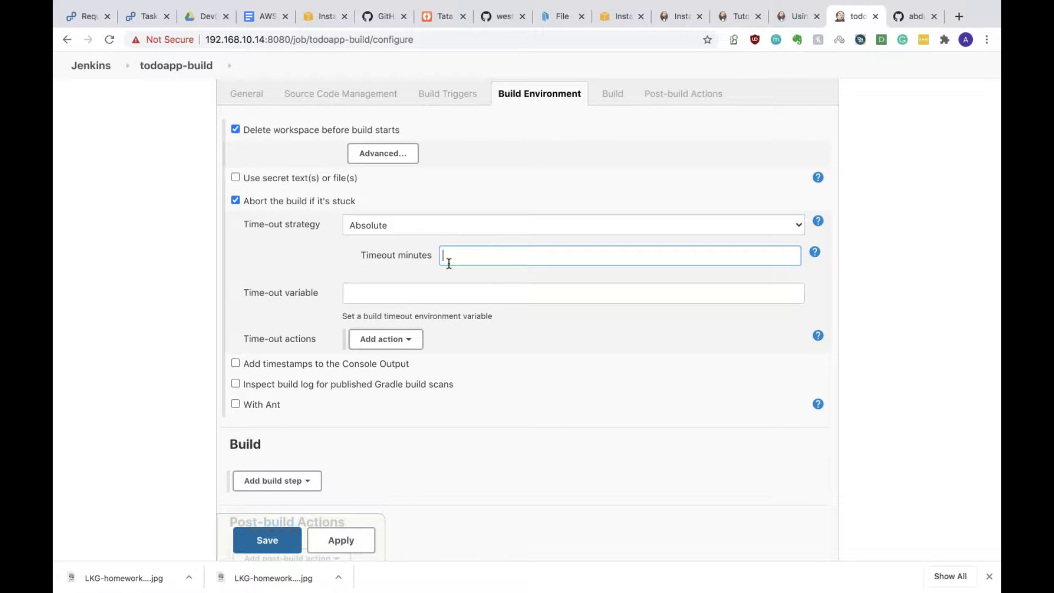
text(5)
key(BackSpace)
text(0)
click(582, 410)
Step: Untick 'Abort the build if it's stuck' and show the build step types
scroll(582, 409, down, 3)
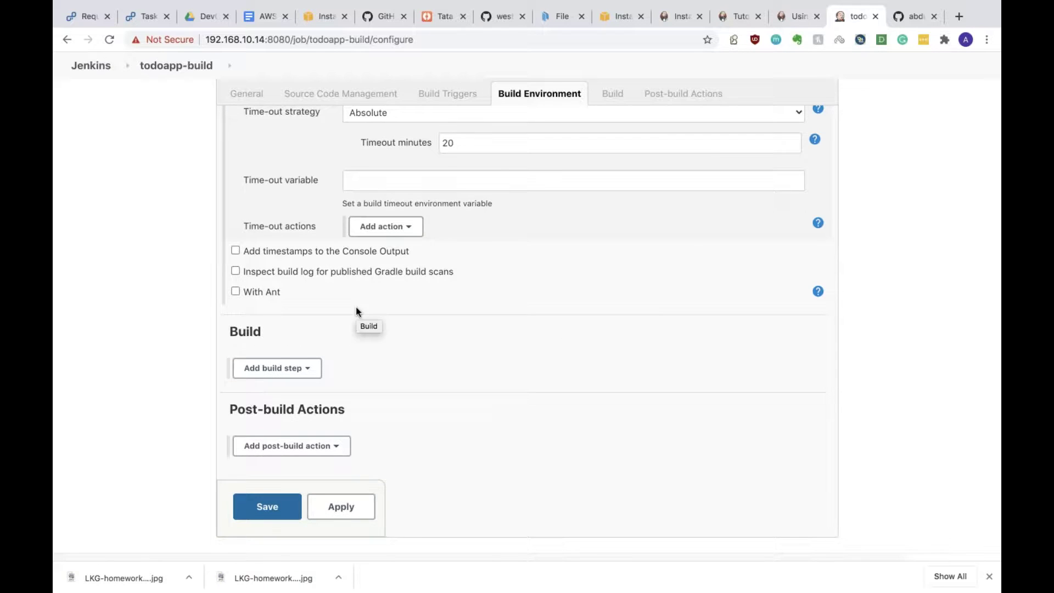
scroll(236, 196, up, 3)
click(236, 214)
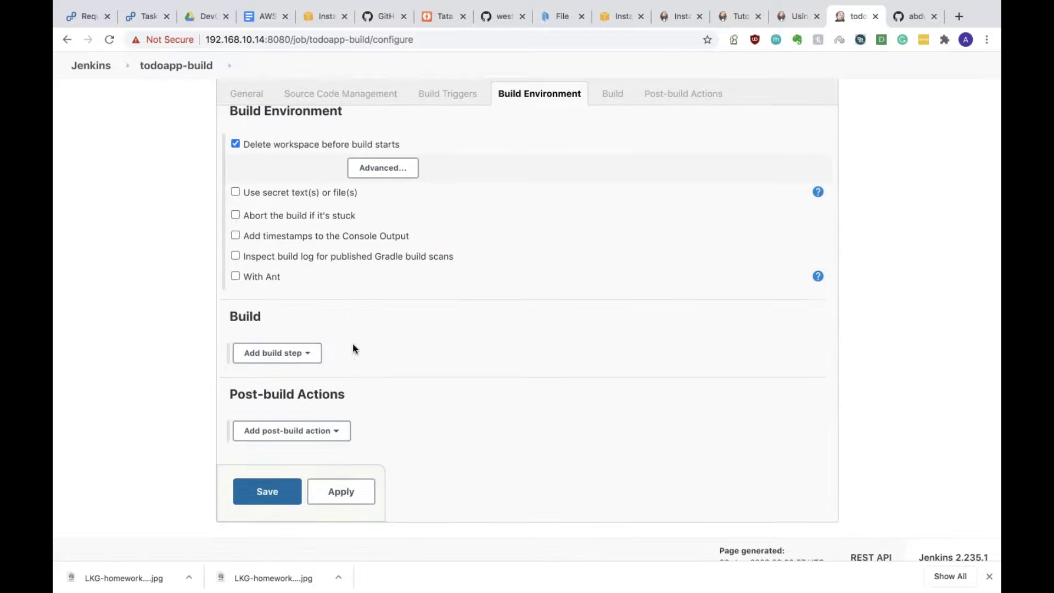
scroll(353, 348, down, 1)
click(266, 339)
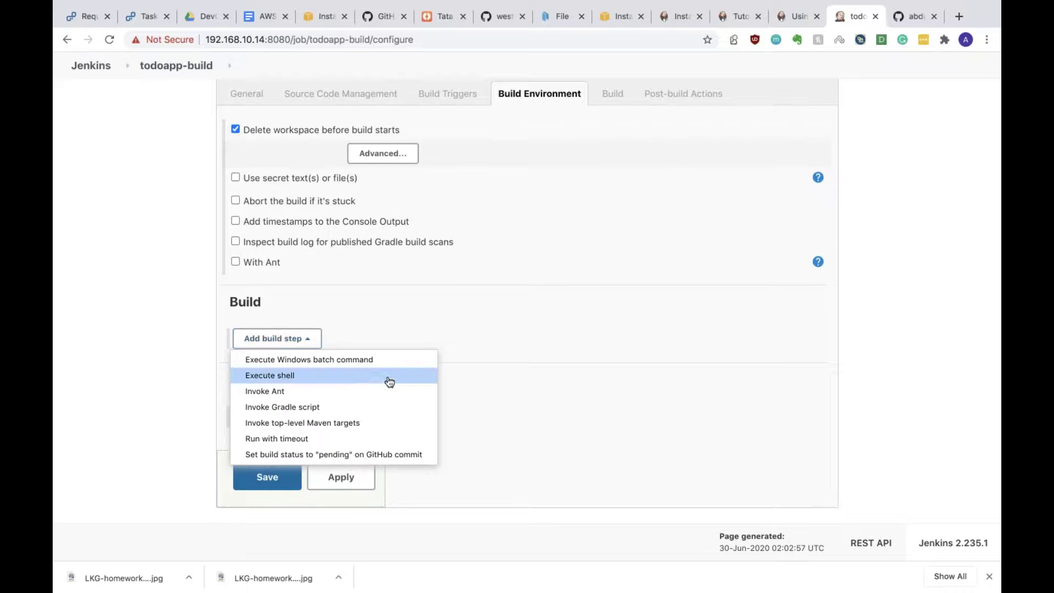
Step: Add an Execute shell build step, then run cd in the terminal
click(349, 382)
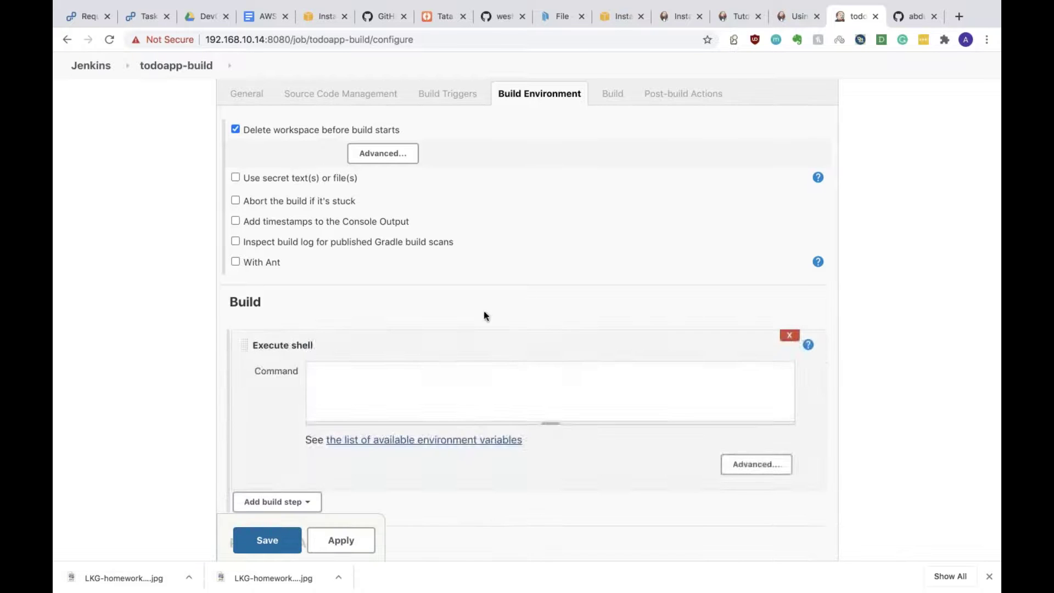
click(436, 388)
key(ctrl+Right)
text(cd)
key(Return)
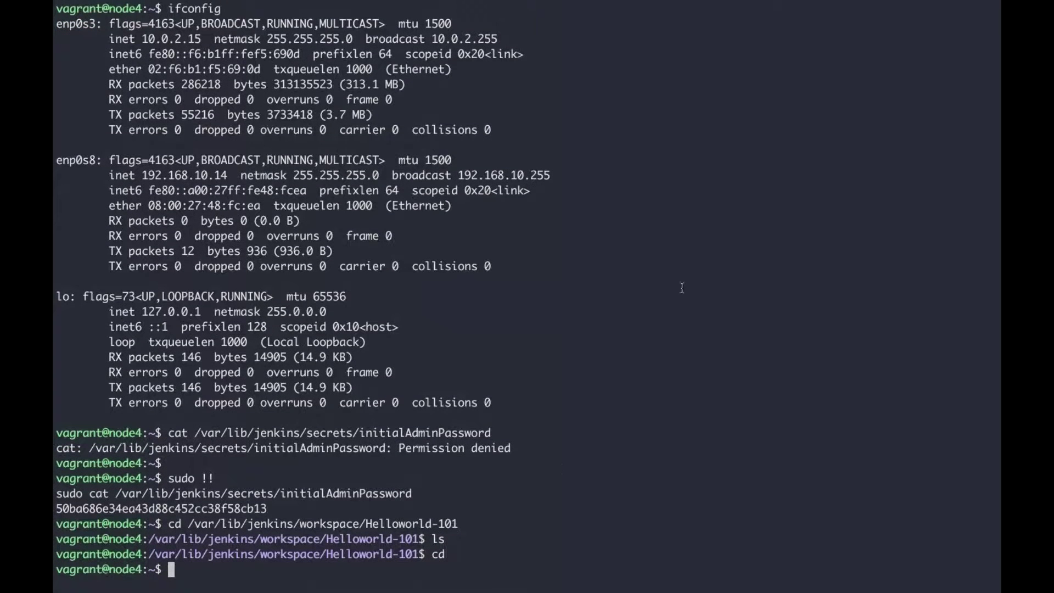
Step: Return to the Jenkins configure page, then go to the todoapp GitHub repository
key(ctrl+Left)
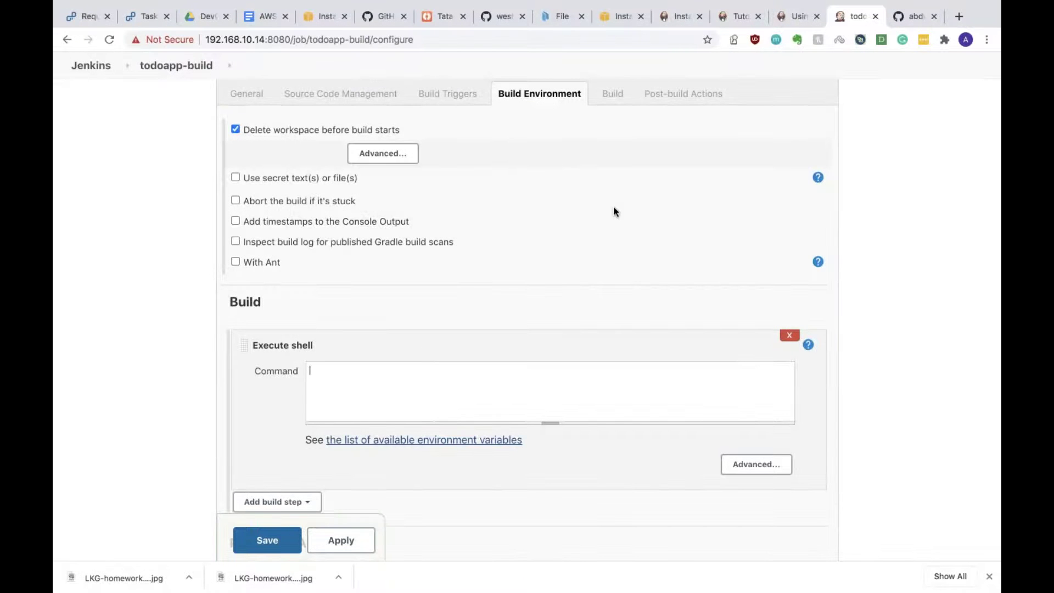
key(ctrl+Right)
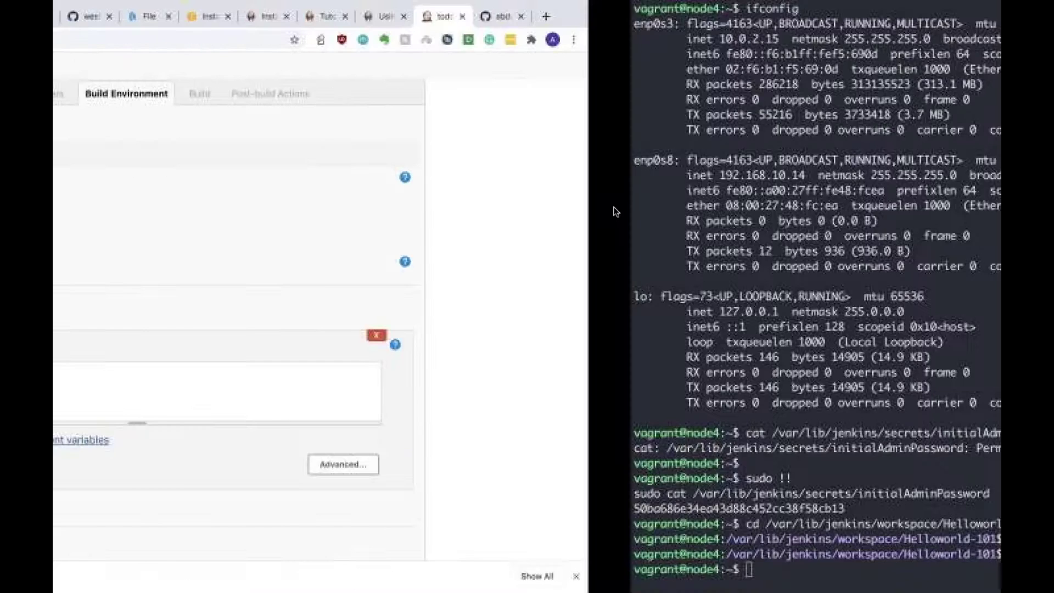
key(ctrl+Left)
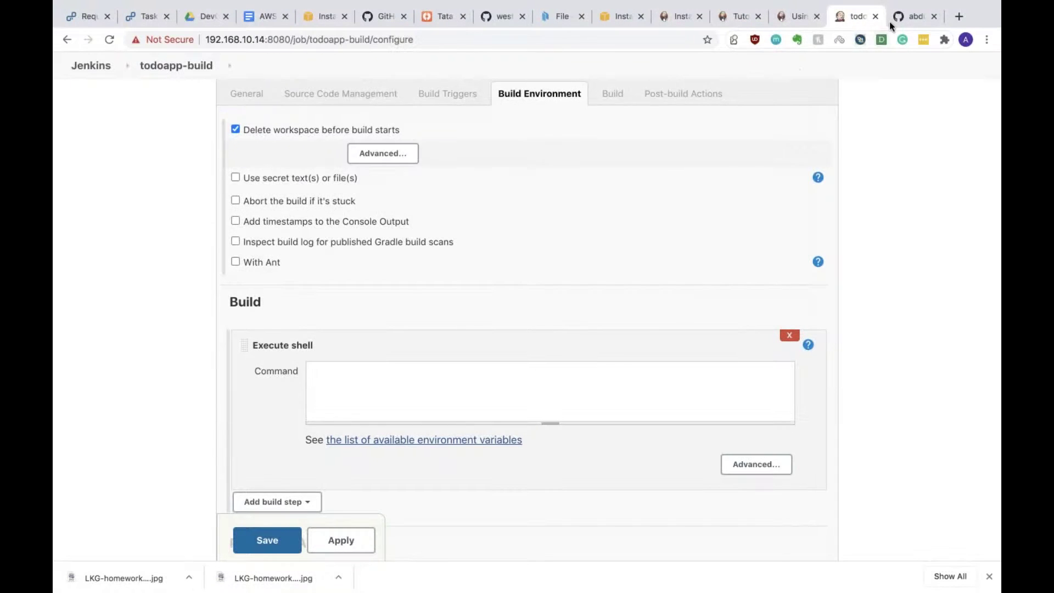
click(895, 18)
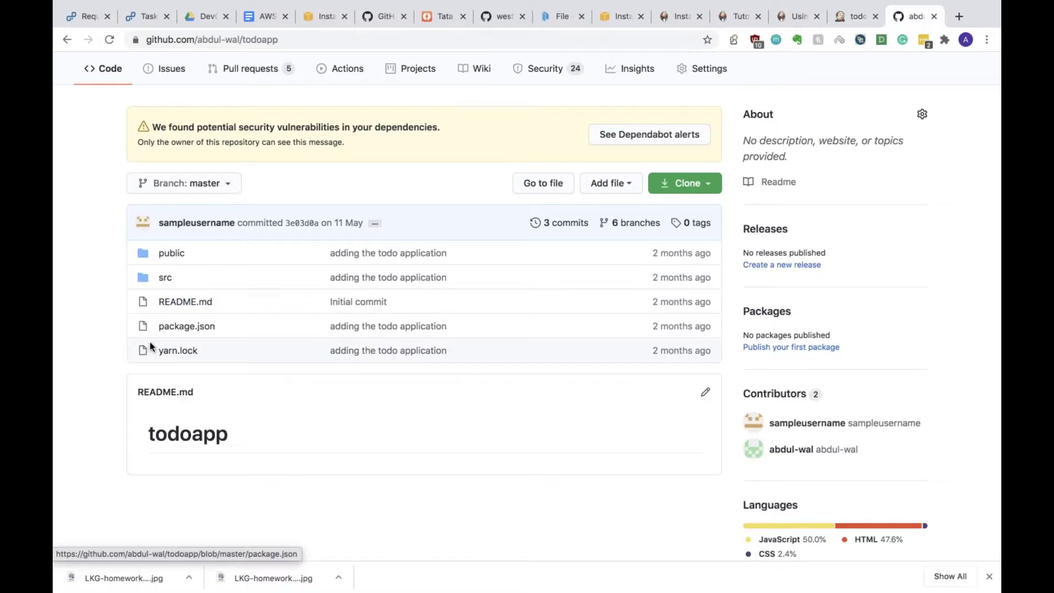
Step: Open and scroll through the todoapp repository's package.json on GitHub
click(198, 328)
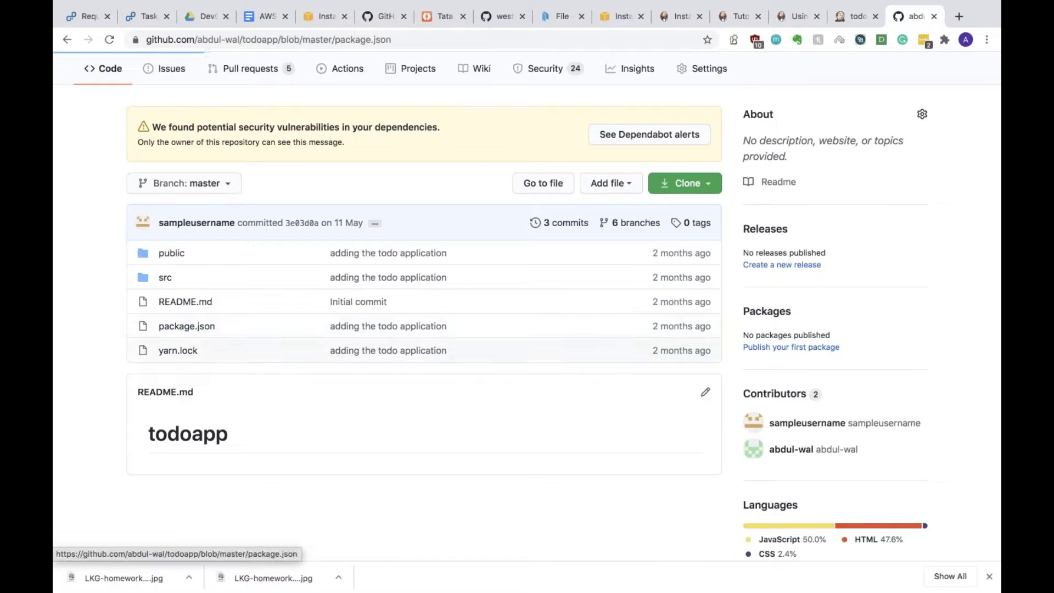
scroll(277, 501, down, 5)
scroll(277, 501, down, 1)
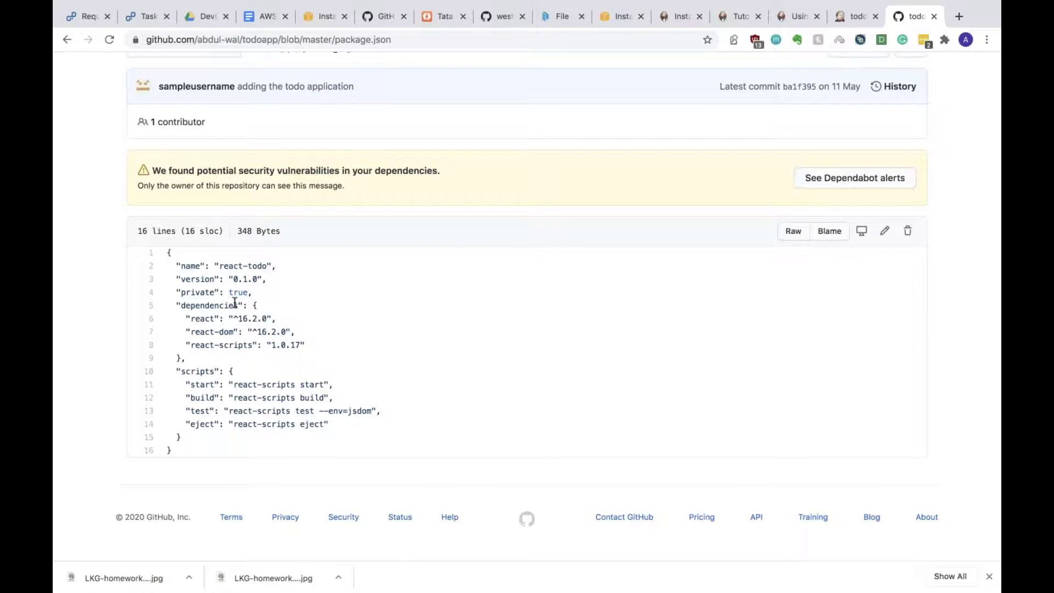
Step: Search the web for 'nodejs' in a new browser tab
key(ctrl+Right)
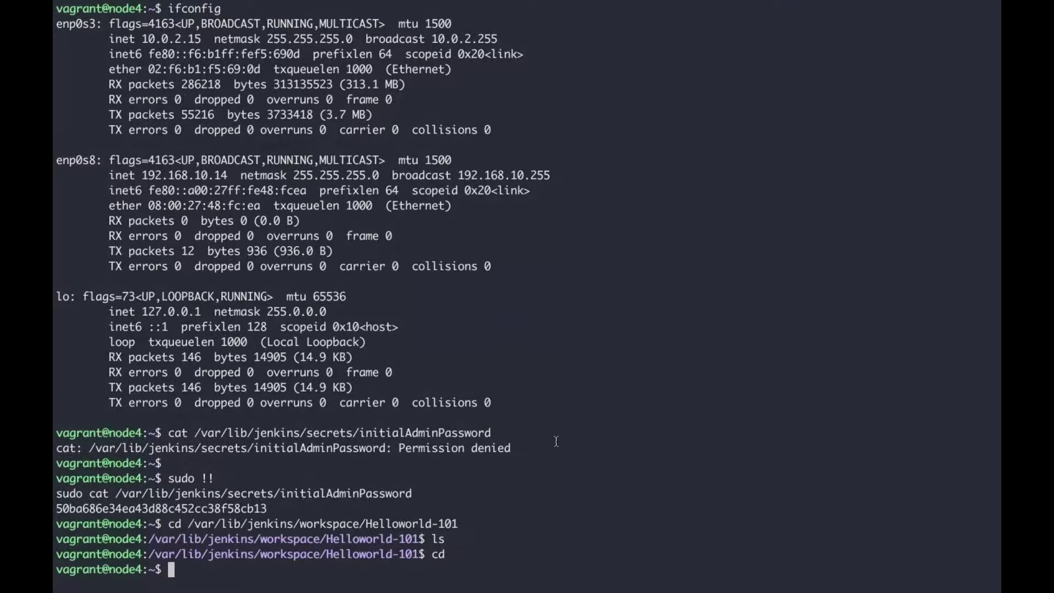
key(ctrl+Left)
click(957, 17)
text(nodejs)
key(Return)
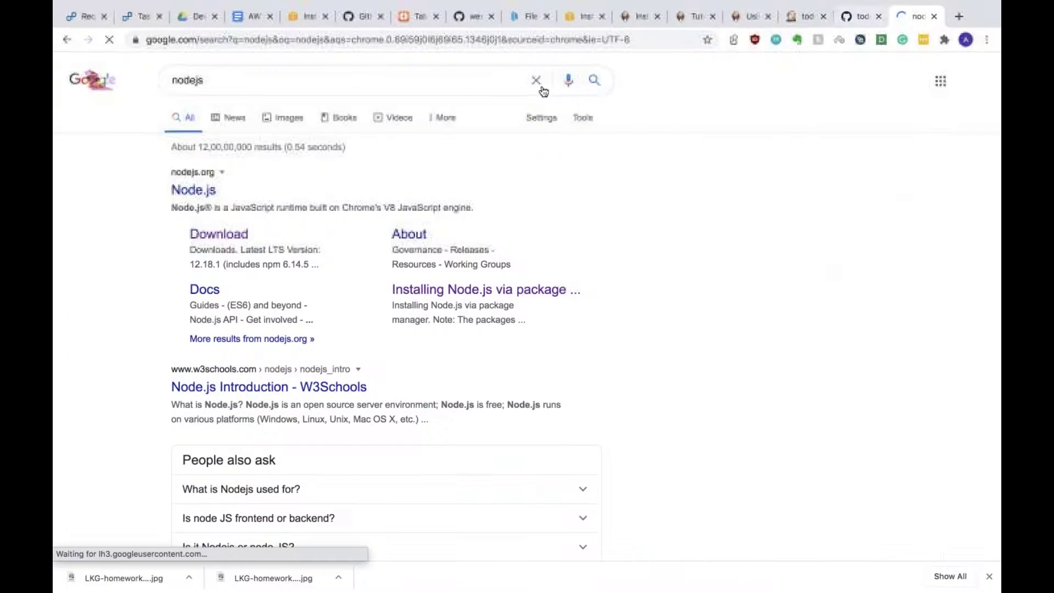
Step: Open nodejs.org and download the 12.18.1 LTS macOS installer
click(203, 190)
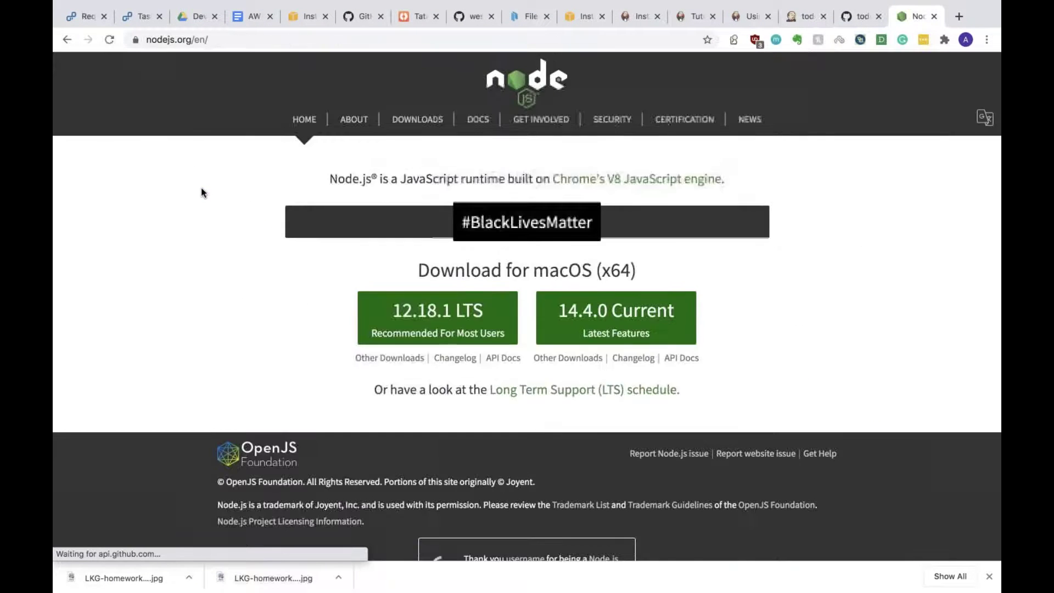
click(438, 318)
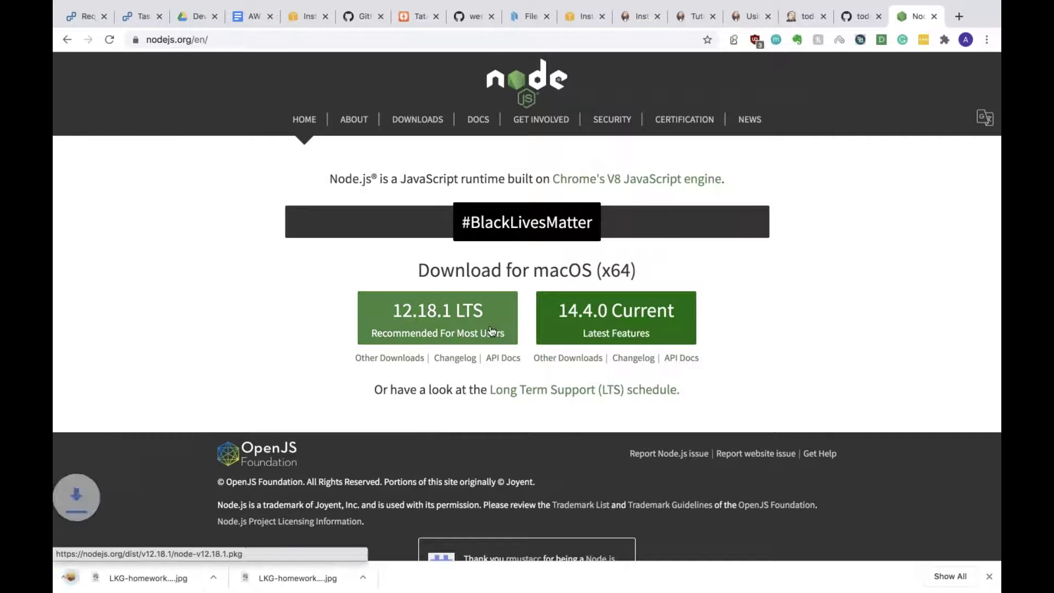
click(189, 577)
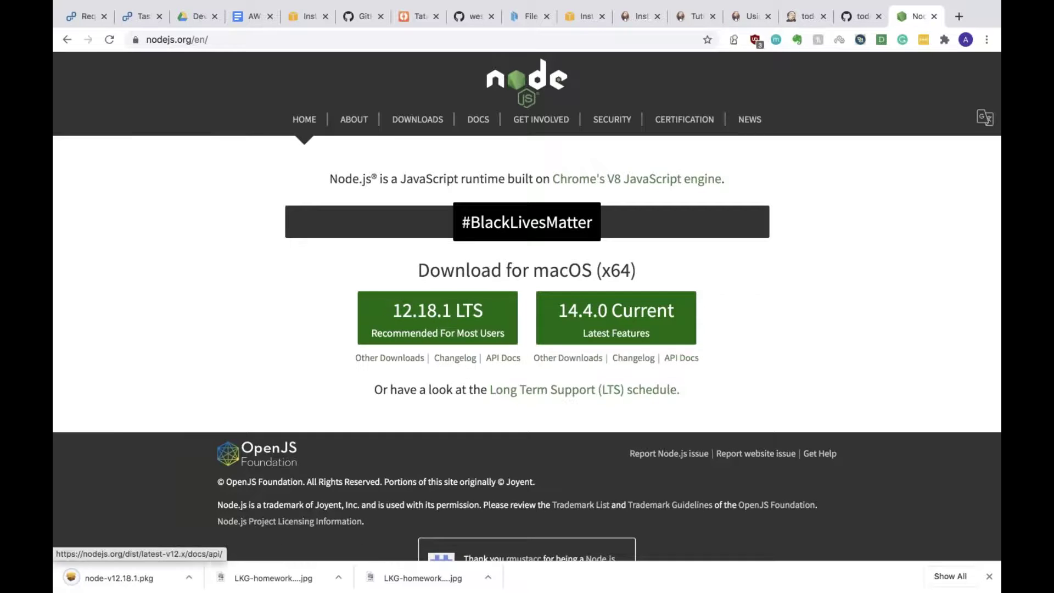
Step: Download the 64-bit Linux x64 binaries, then move the archive to the trash
click(403, 359)
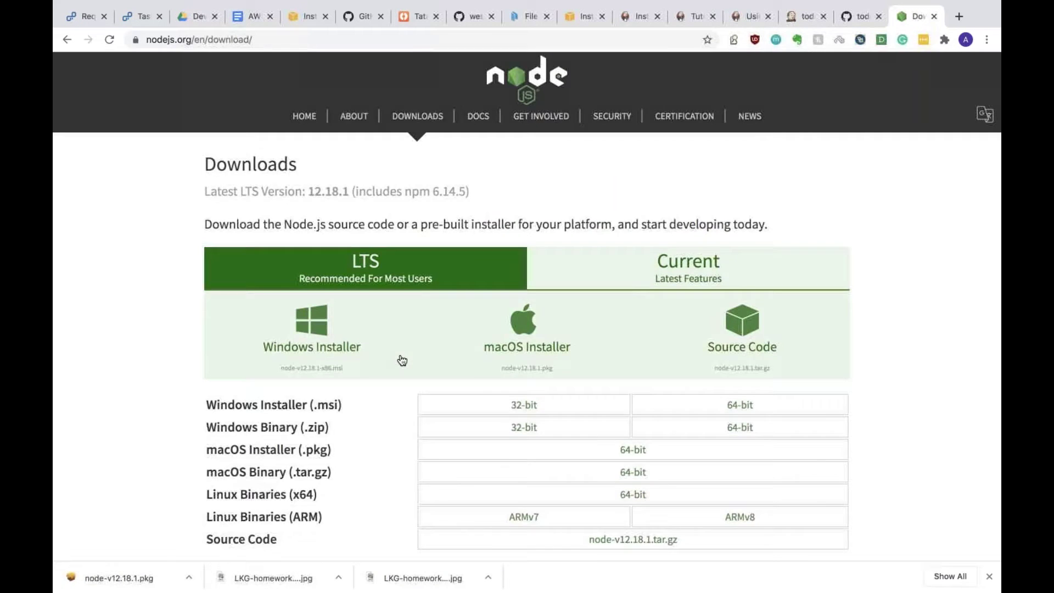
scroll(400, 360, down, 4)
click(633, 282)
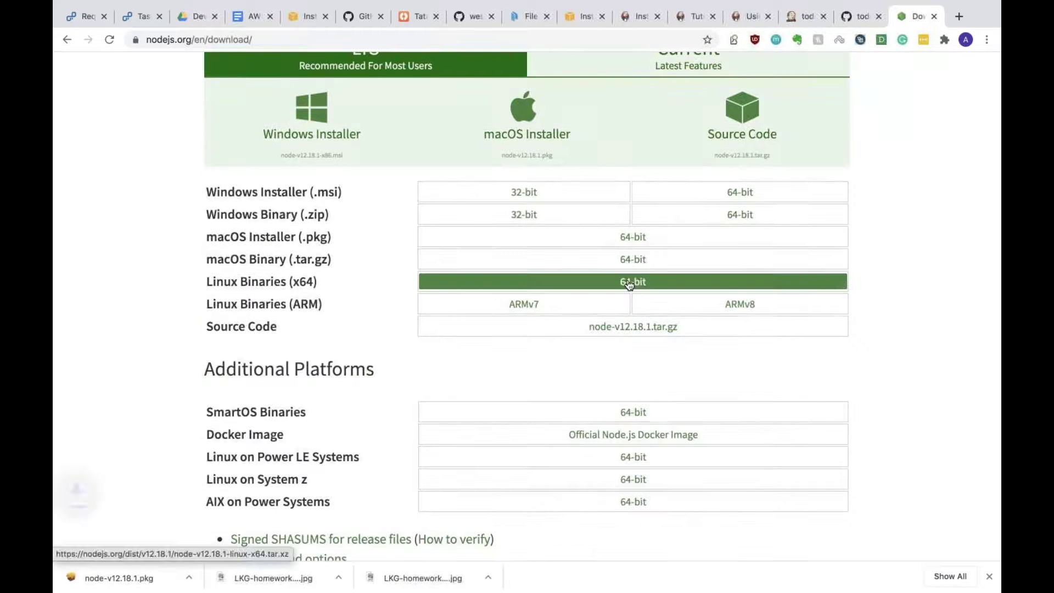
click(188, 578)
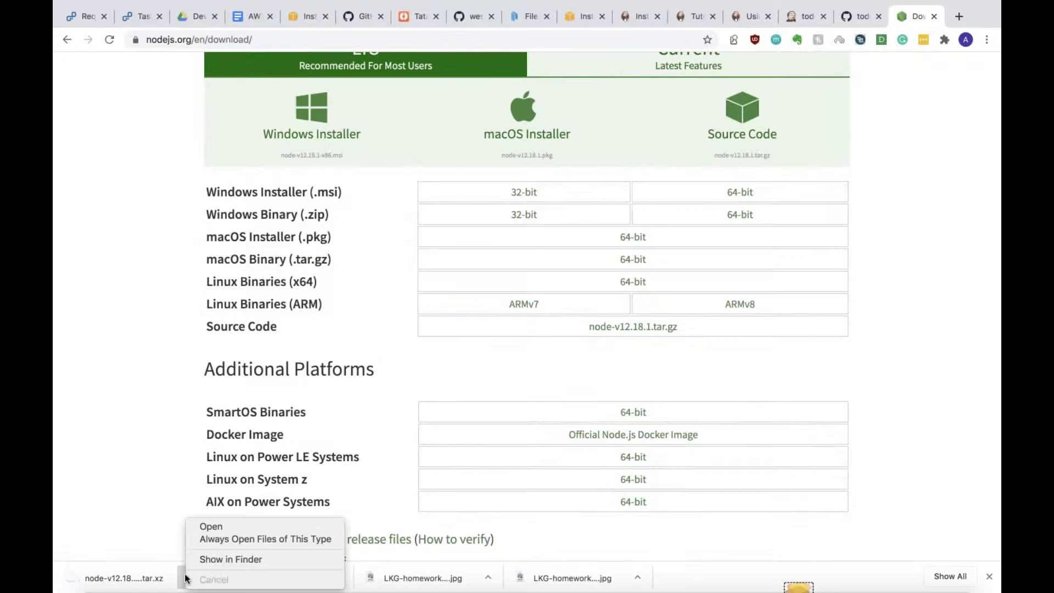
click(216, 560)
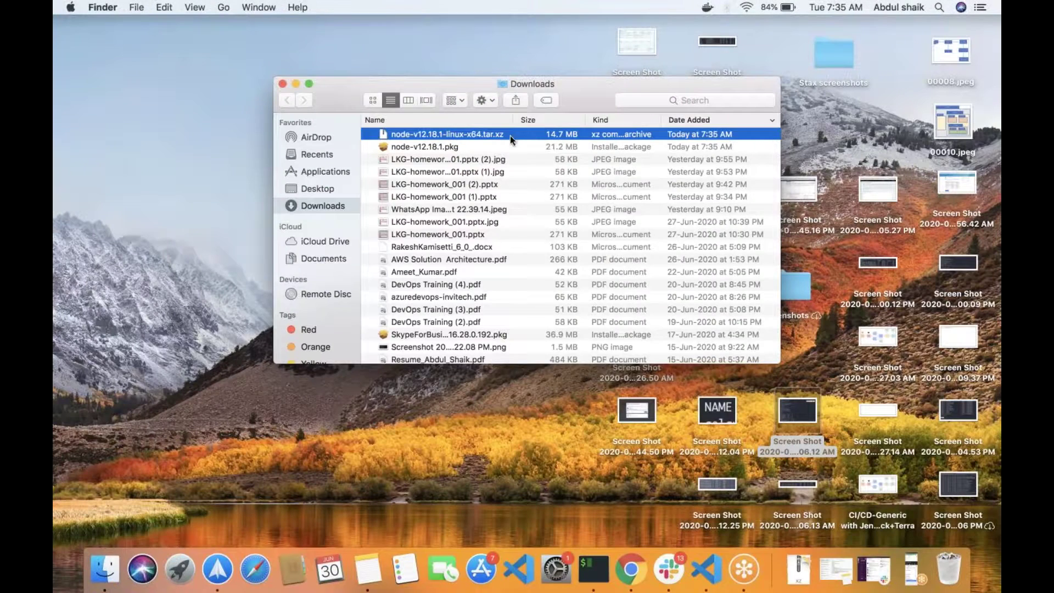
right_click(510, 135)
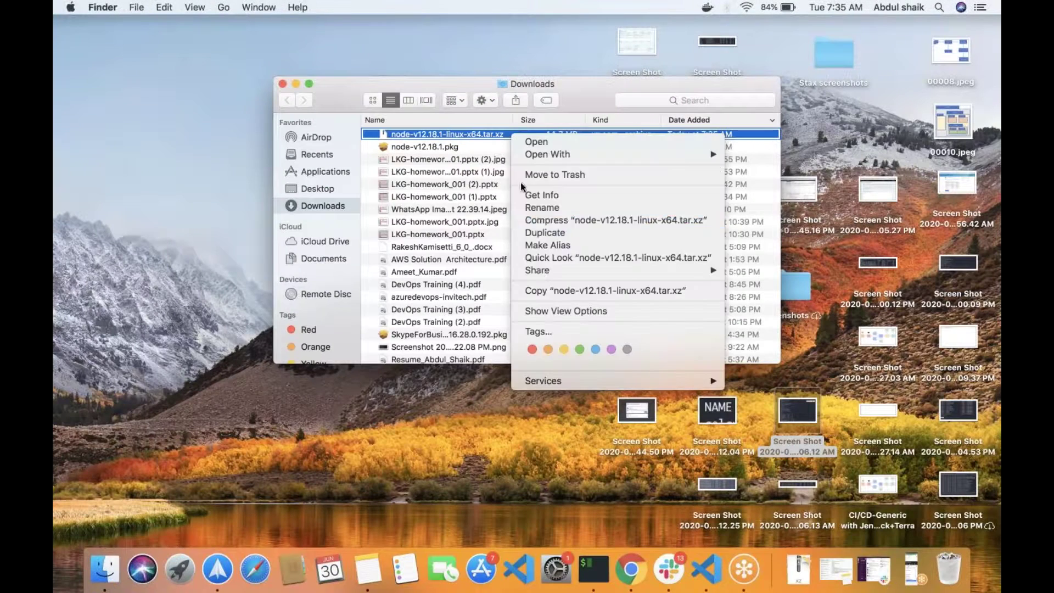
click(550, 175)
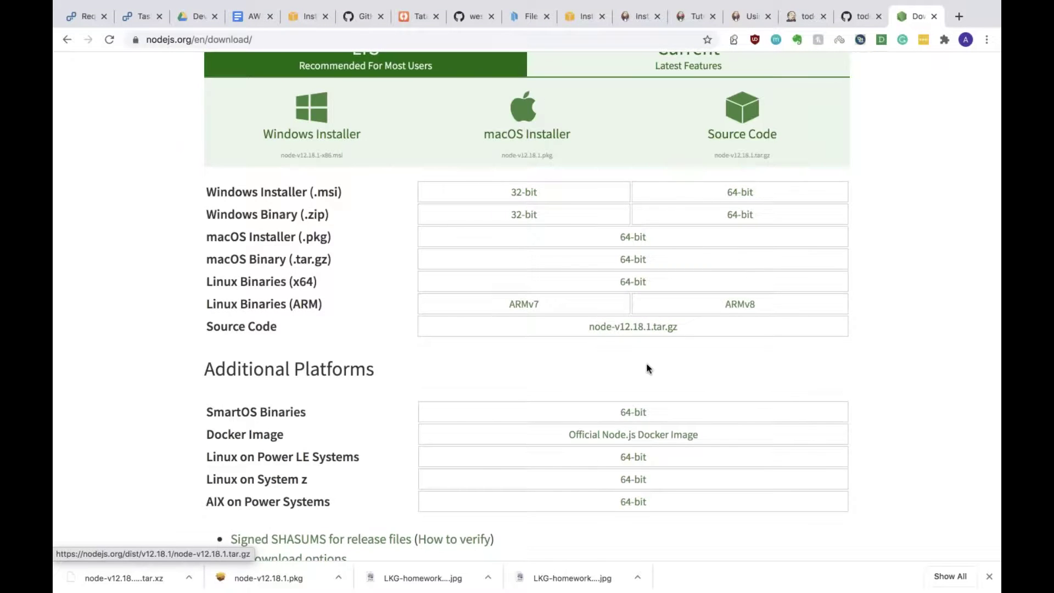
Step: Open 'Installing Node.js via package manager' and briefly visit NodeSource's binary distributions page
scroll(647, 369, down, 5)
scroll(647, 369, down, 1)
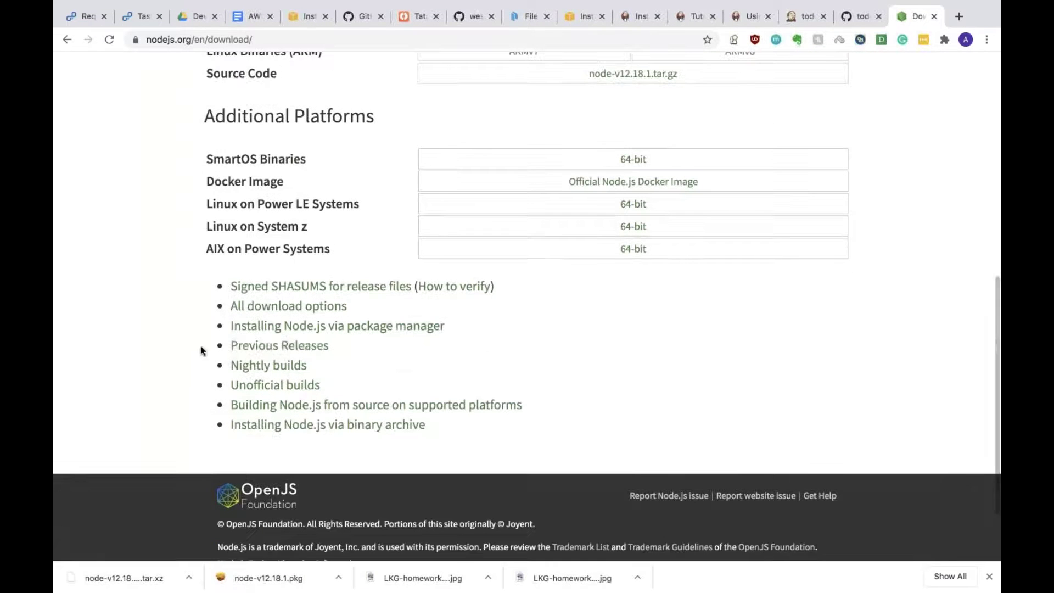
click(283, 329)
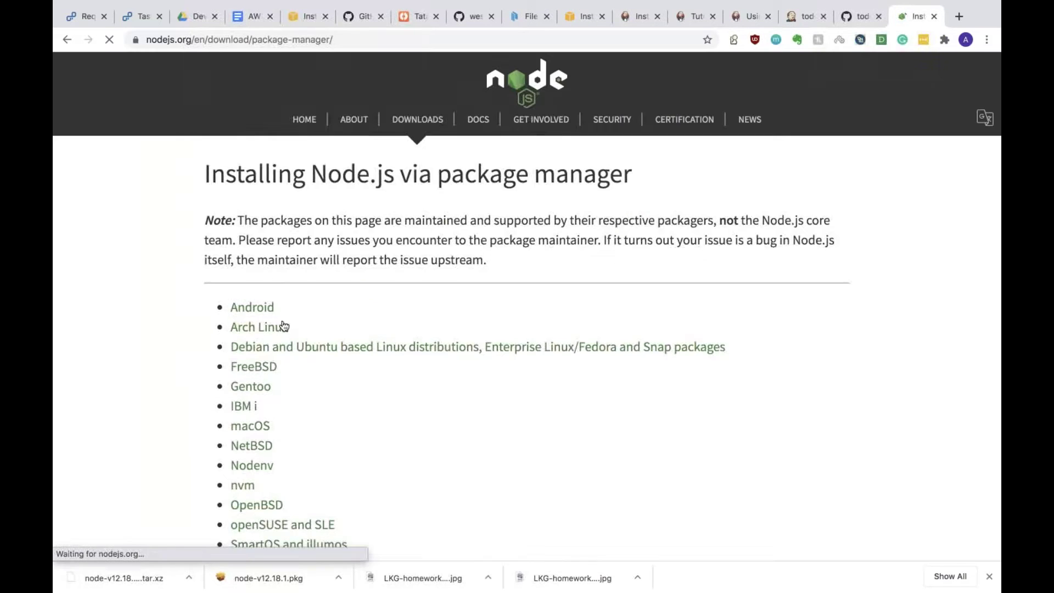
scroll(431, 408, down, 3)
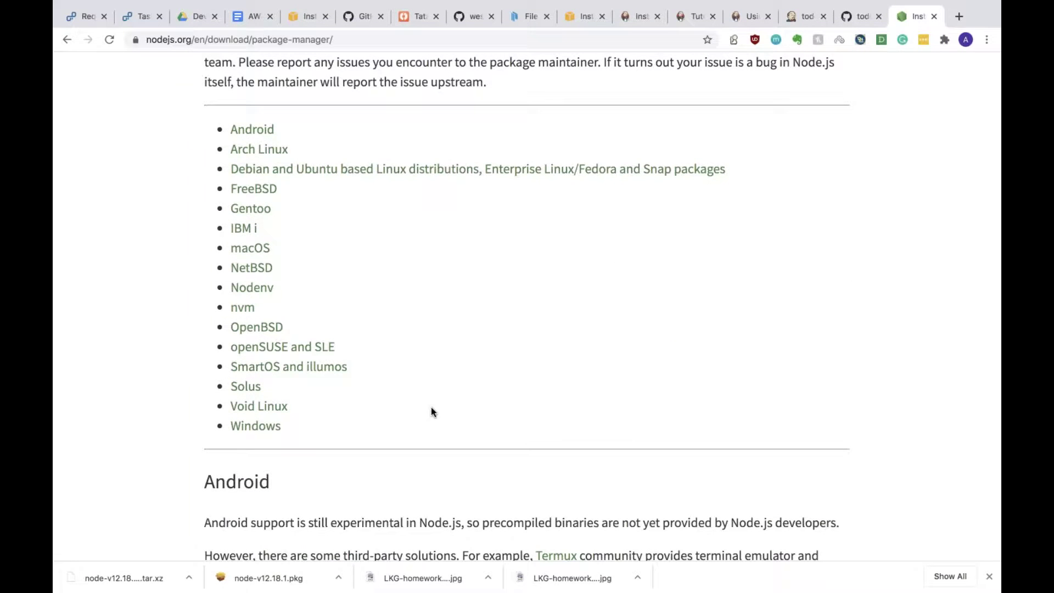
click(282, 176)
click(283, 107)
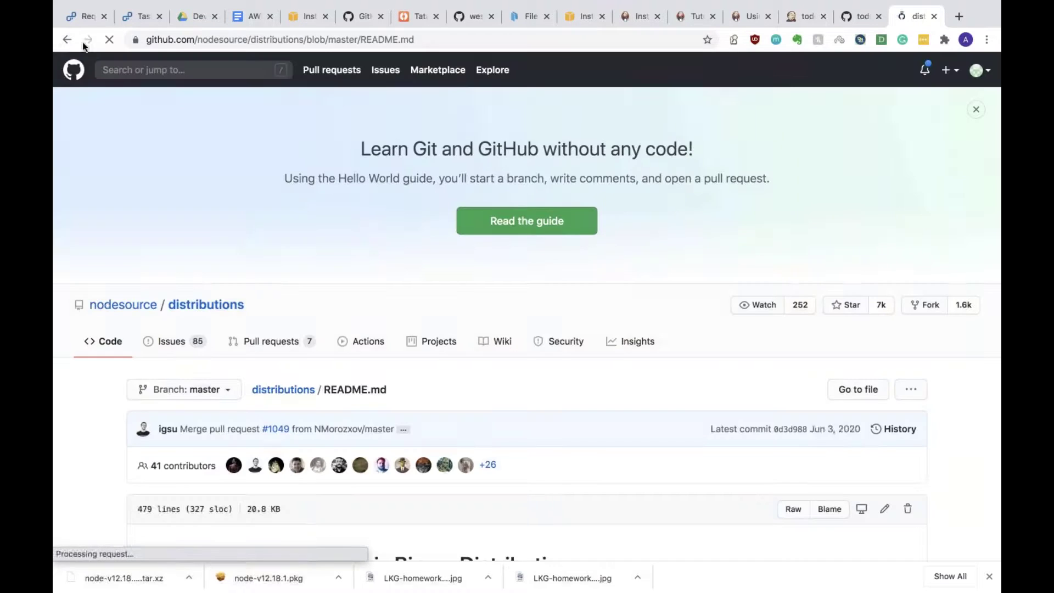
click(67, 41)
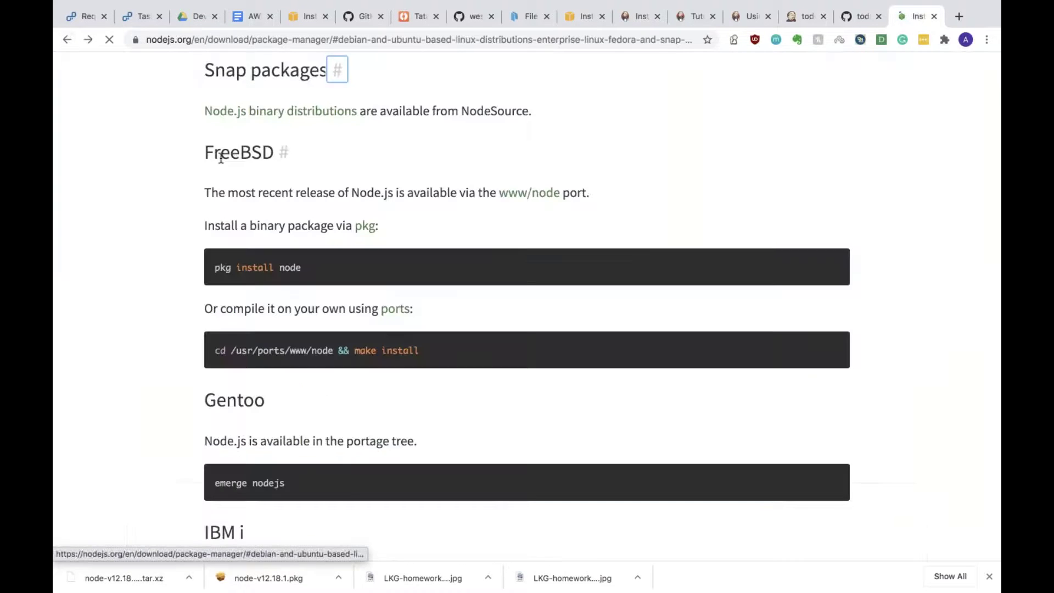
Step: From the Debian and Ubuntu section, open the NodeSource distributions README
scroll(396, 346, down, 3)
scroll(387, 337, up, 5)
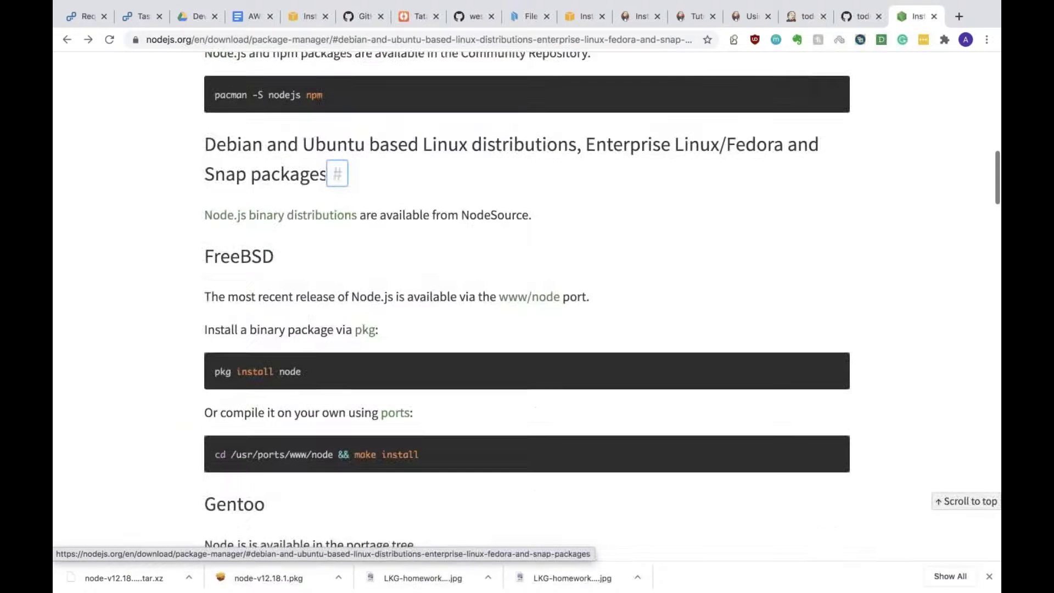
scroll(382, 235, up, 4)
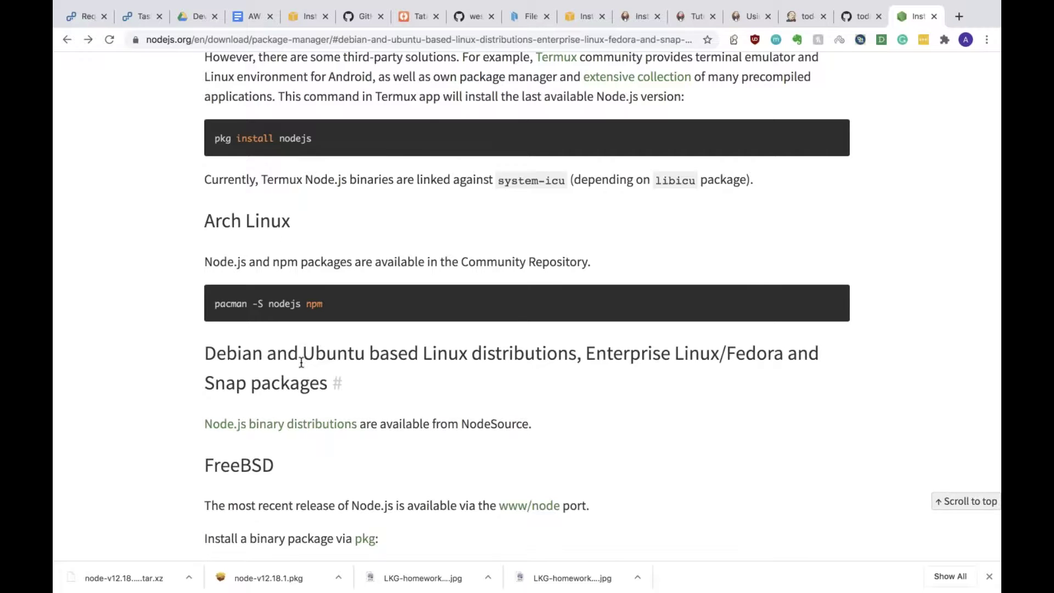
scroll(301, 362, up, 10)
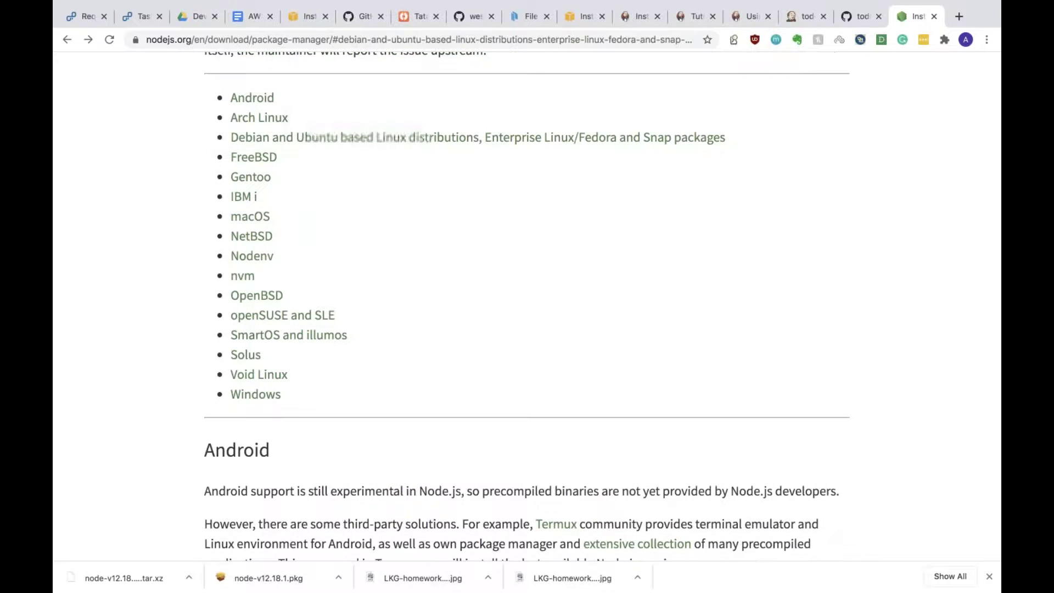
click(278, 134)
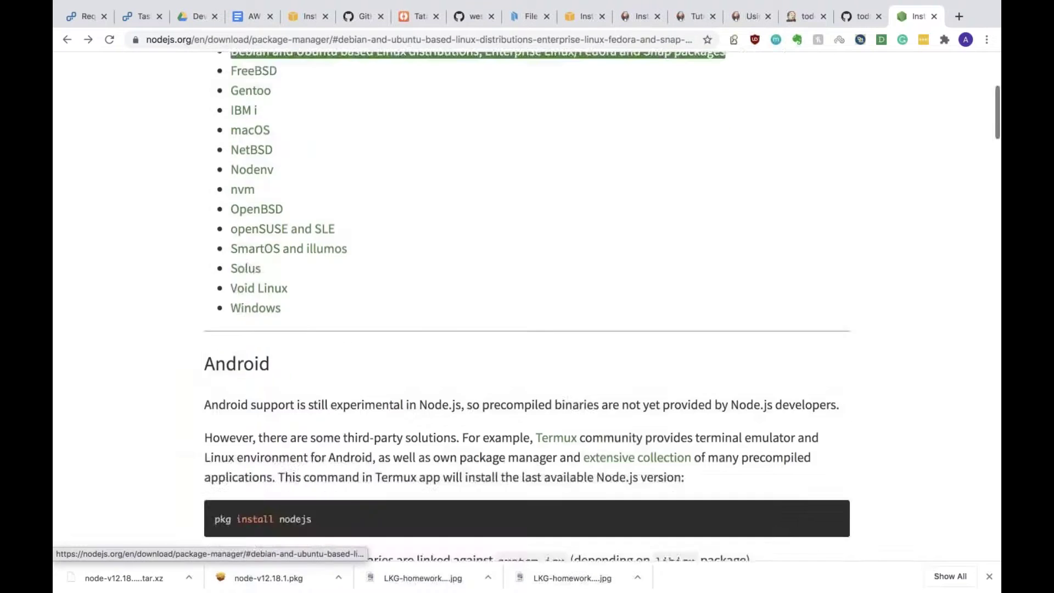
click(290, 110)
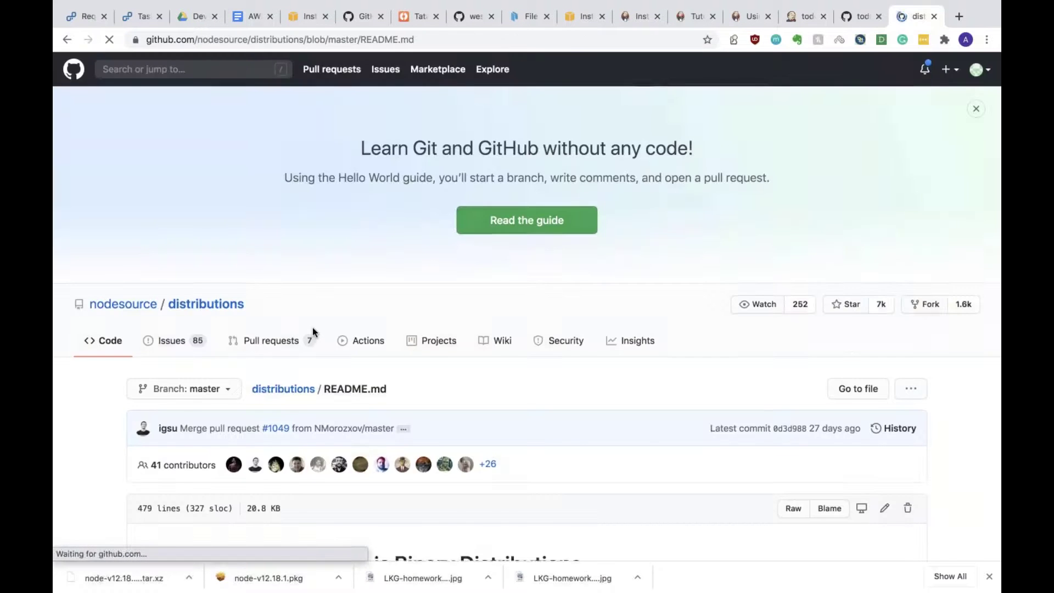
Step: Scroll the README to the Debian and Ubuntu installation instructions
scroll(311, 328, down, 10)
scroll(280, 323, down, 3)
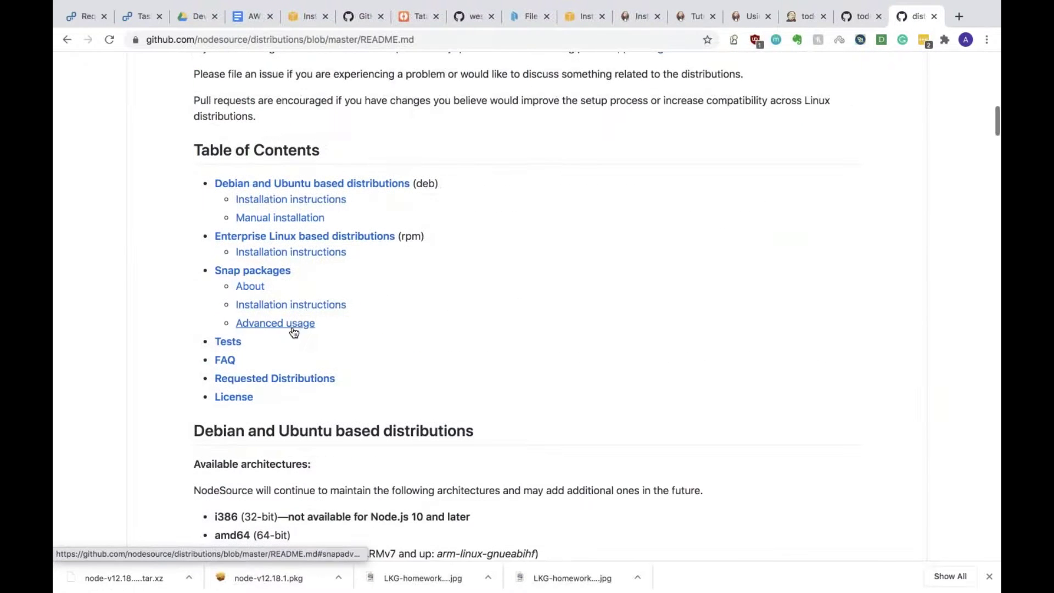
click(277, 184)
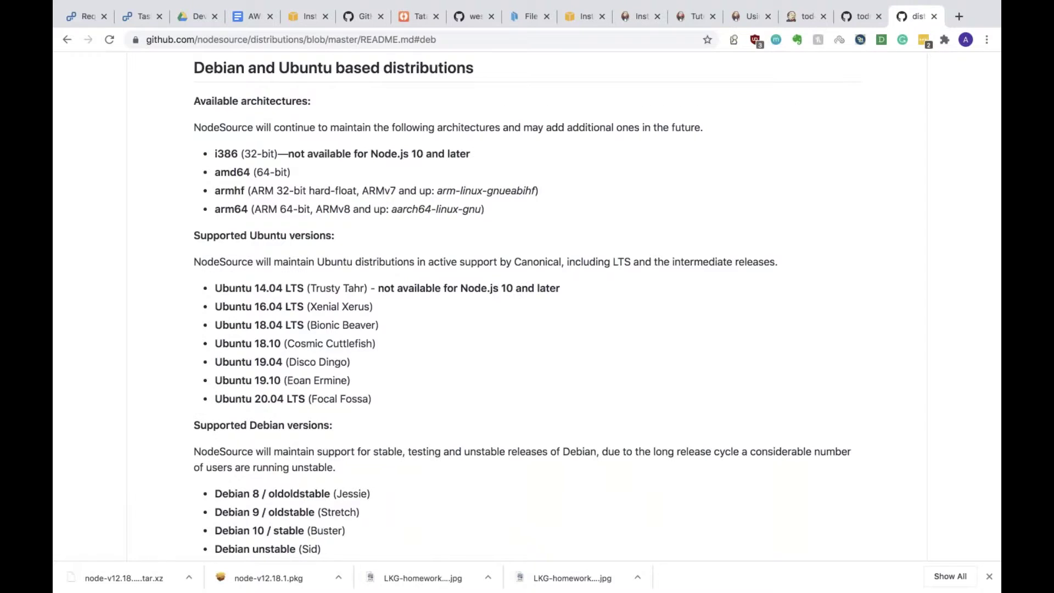
scroll(527, 307, down, 10)
scroll(527, 307, up, 9)
scroll(521, 308, down, 15)
scroll(282, 416, down, 5)
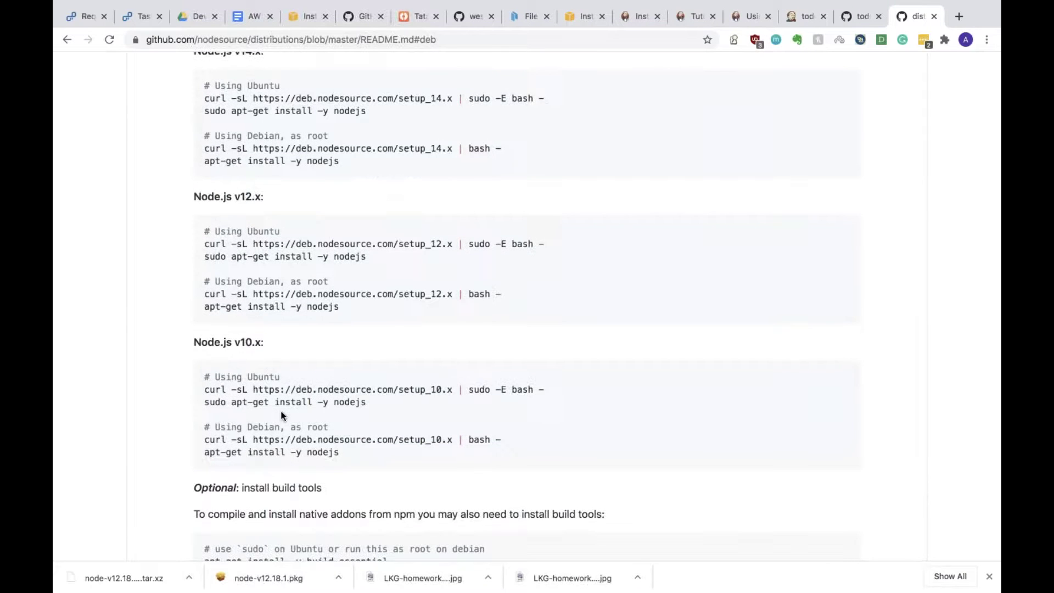
scroll(281, 416, up, 2)
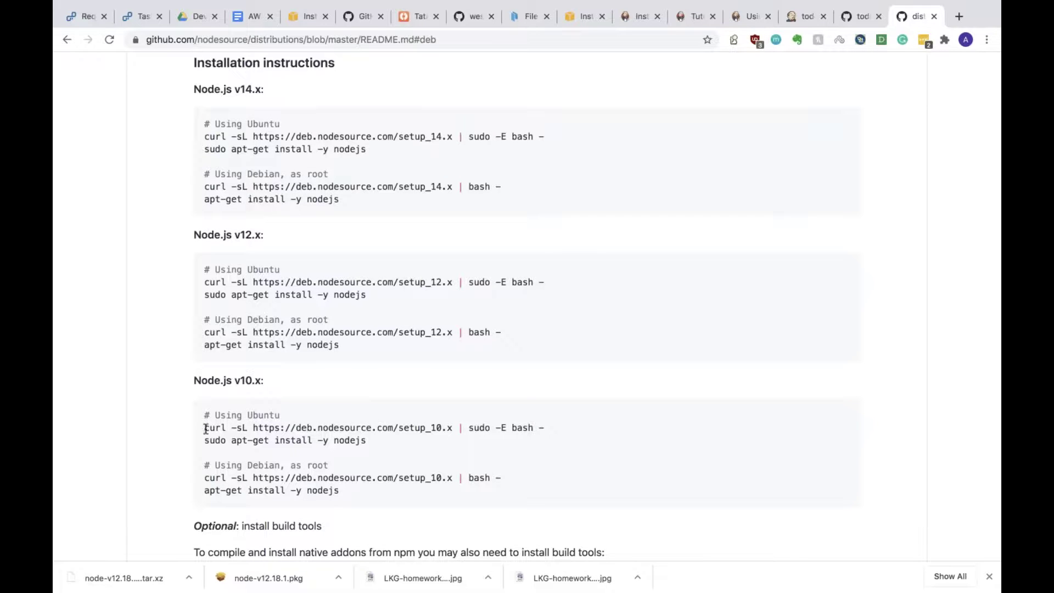
Step: Run the NodeSource v10.x curl setup script in the terminal
triple_click(469, 429)
key(super+c)
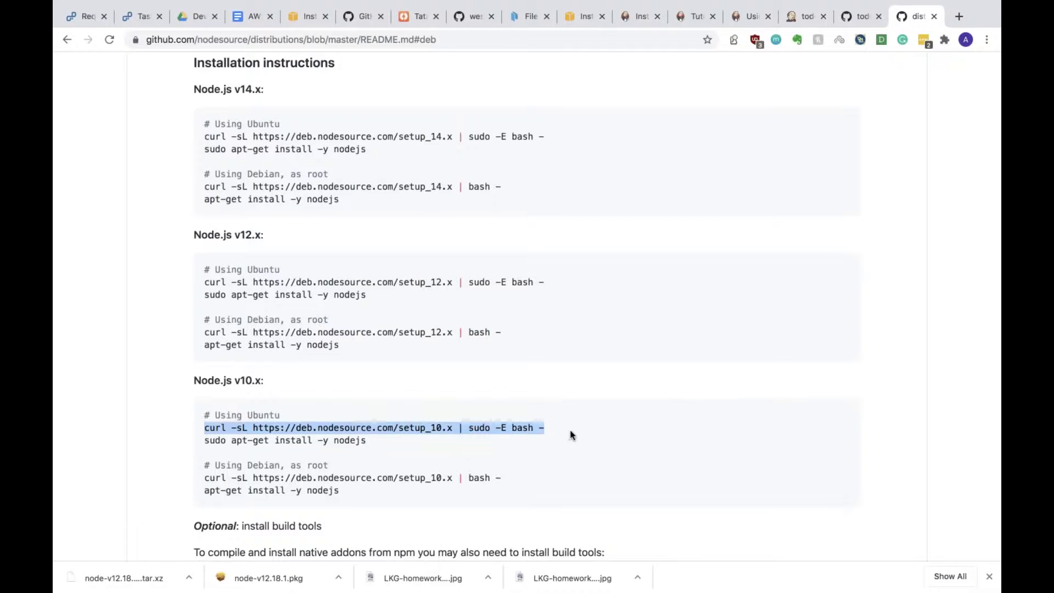
key(ctrl+Right)
key(super+v)
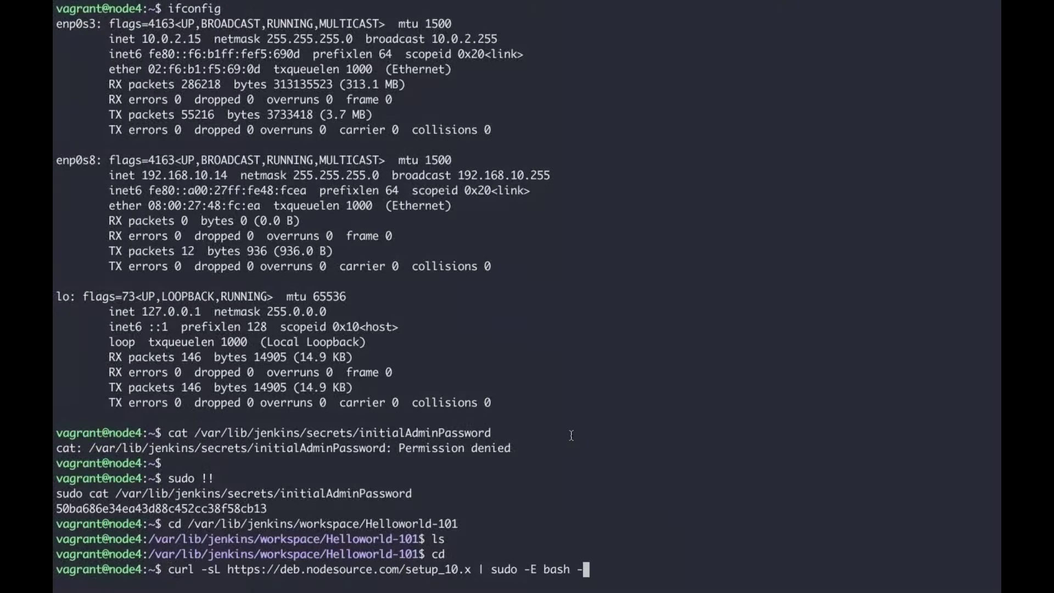
key(Return)
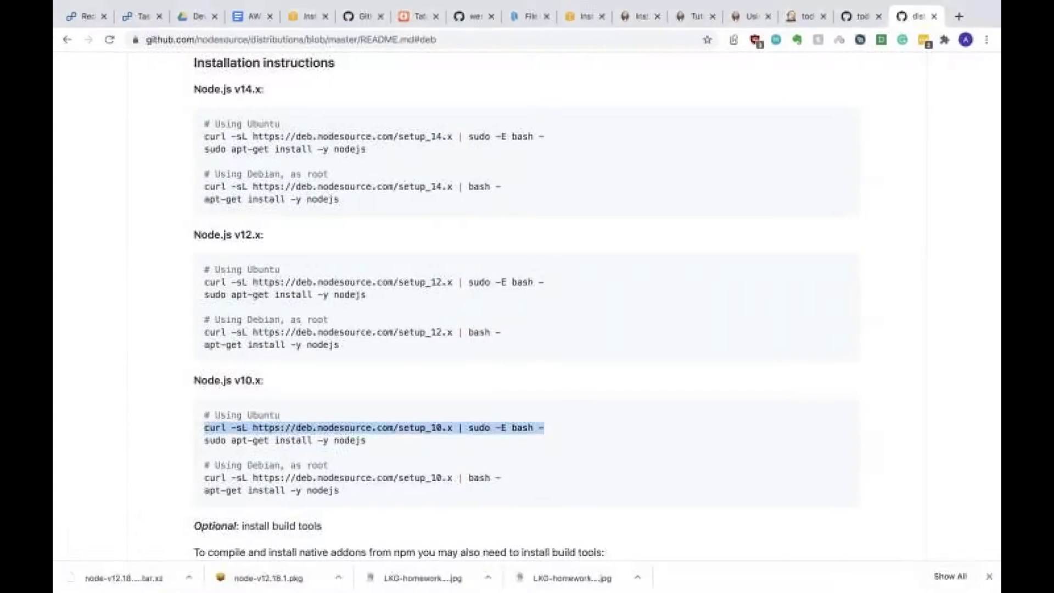
Step: Run 'sudo apt-get install -y nodejs', then return to the todoapp package.json page
scroll(527, 307, down, 1)
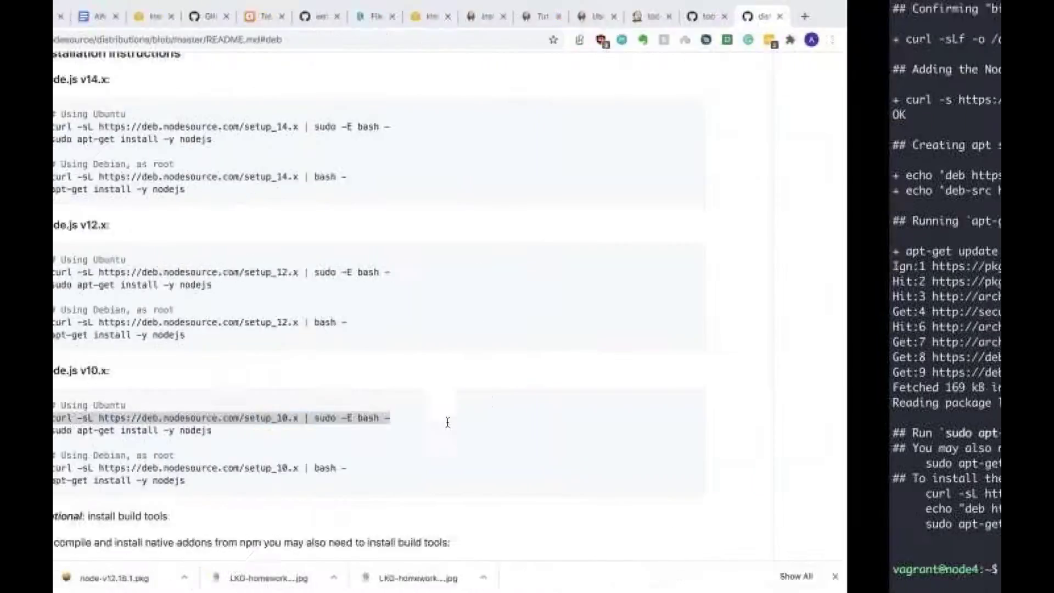
drag(50, 430, 194, 430)
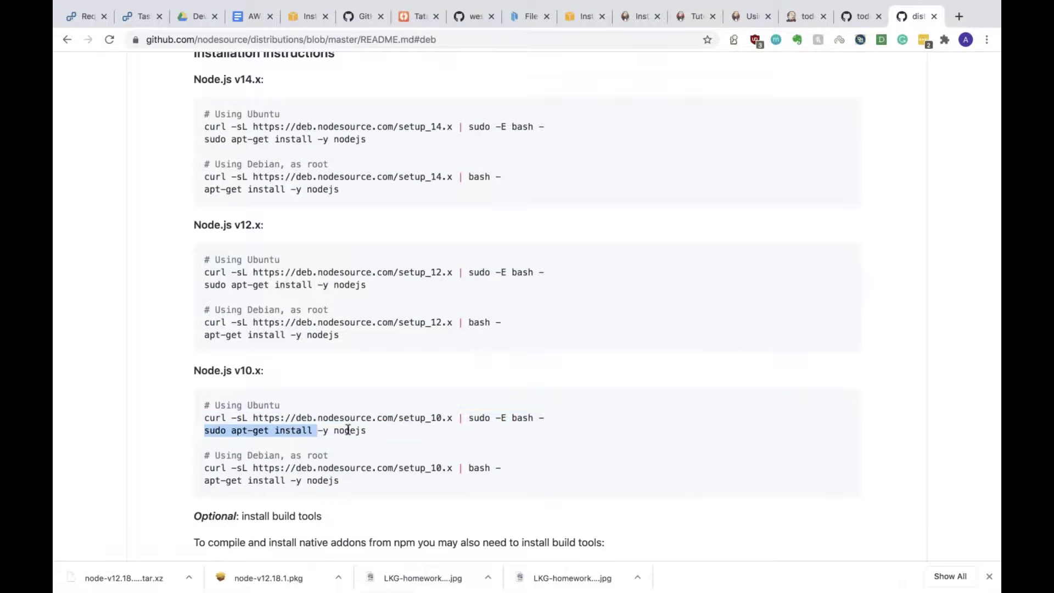
drag(348, 430, 369, 433)
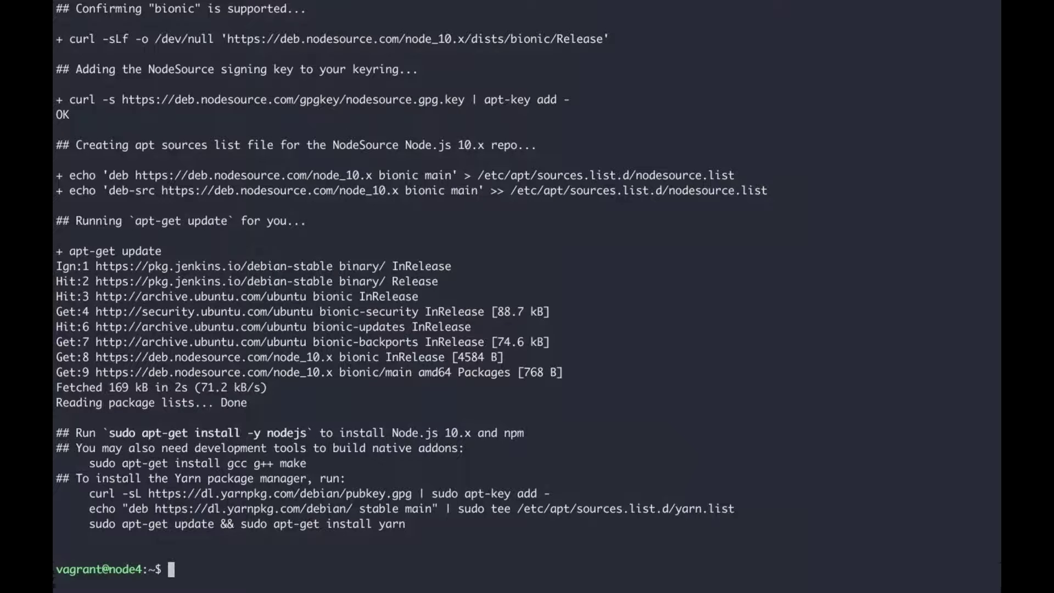
text(sudo apt-get install -y nodejs)
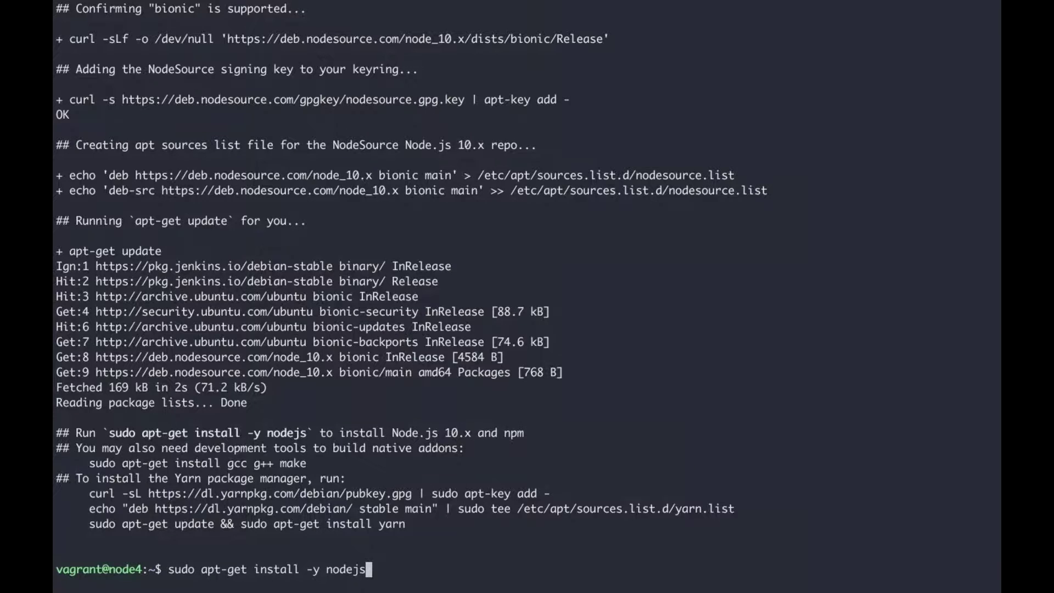
key(Return)
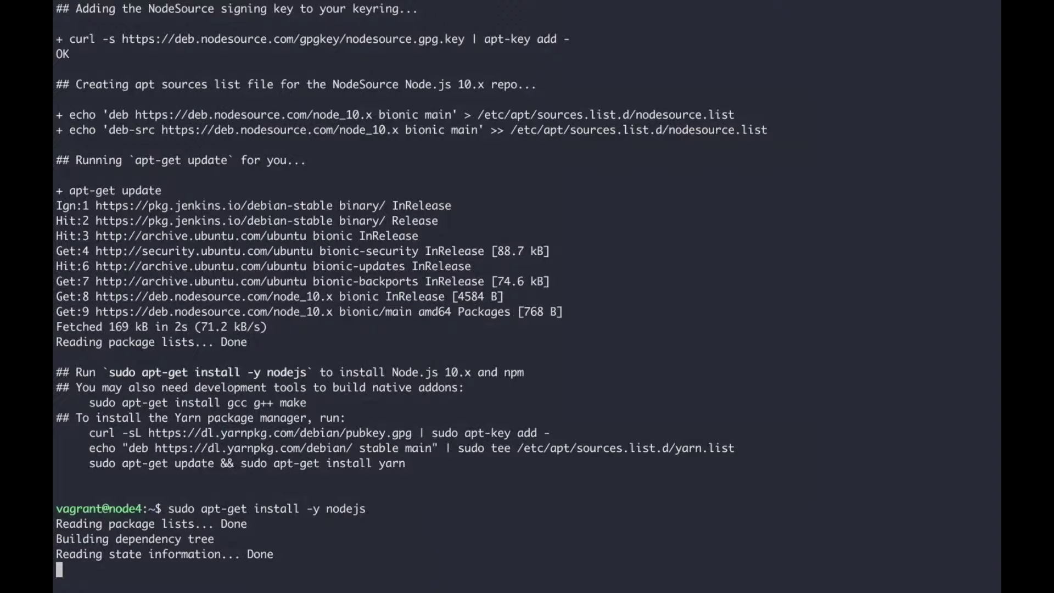
key(ctrl+Left)
click(856, 16)
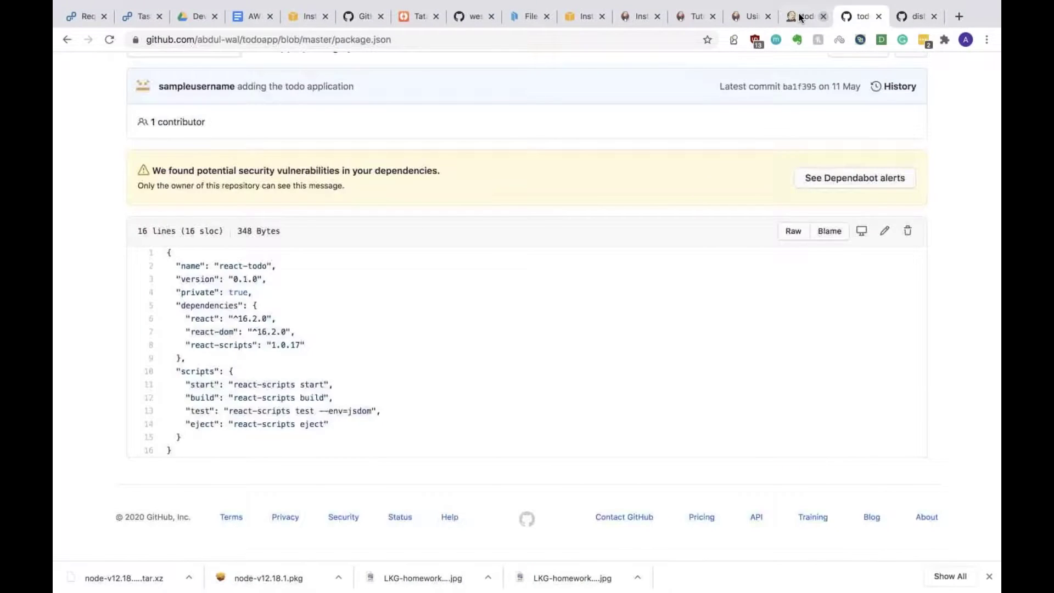
Step: Check the Node.js install in the terminal and return to the todoapp-build configuration
click(800, 17)
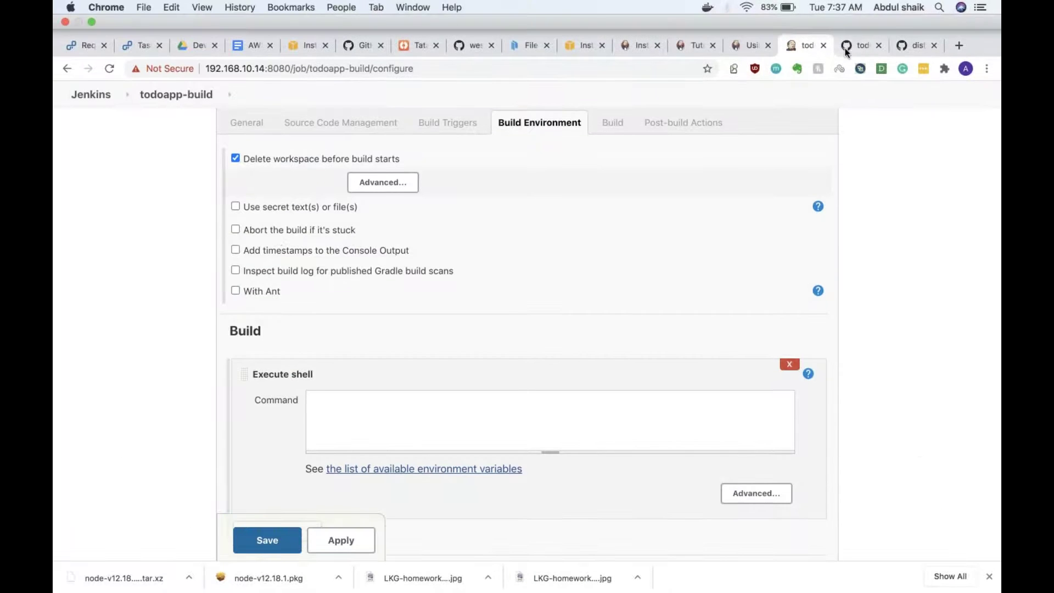
click(856, 46)
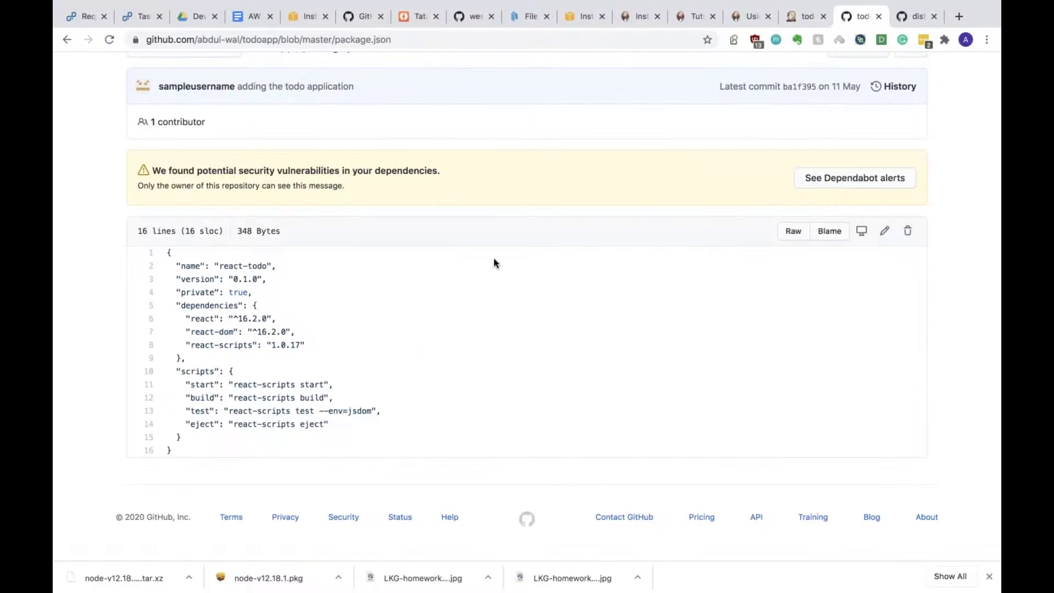
key(ctrl+Right)
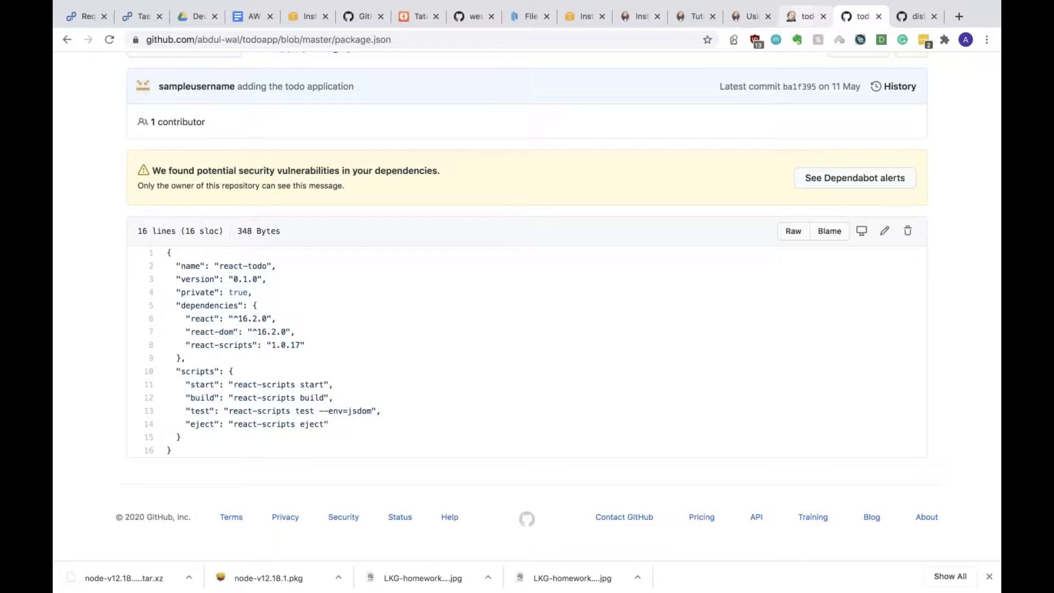
click(806, 16)
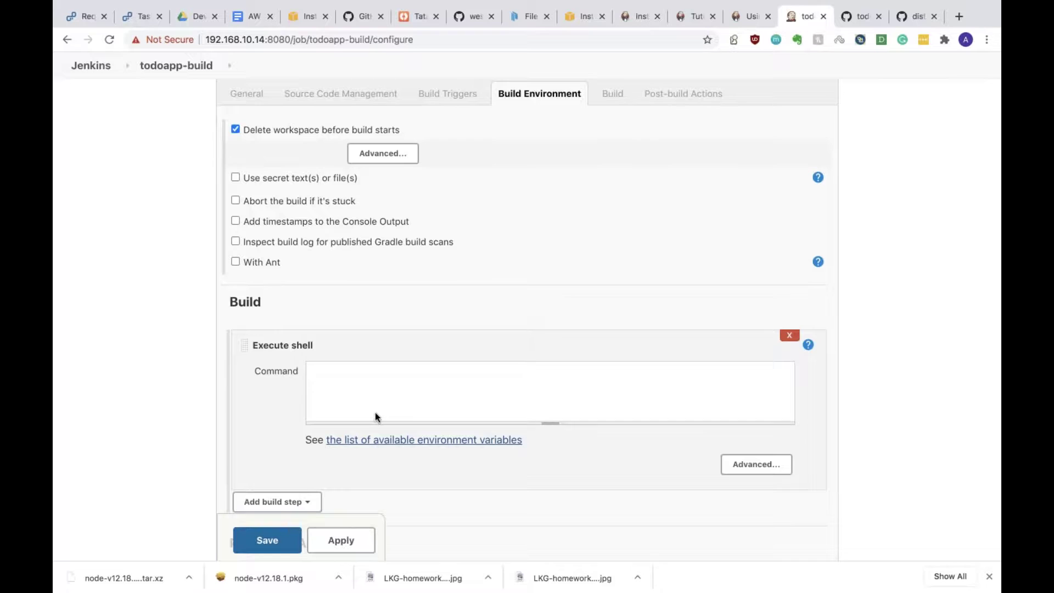
Step: Enter 'npm install' and 'npm run build' as the shell commands and save the job
text(npm install)
key(Return)
text(npm run build)
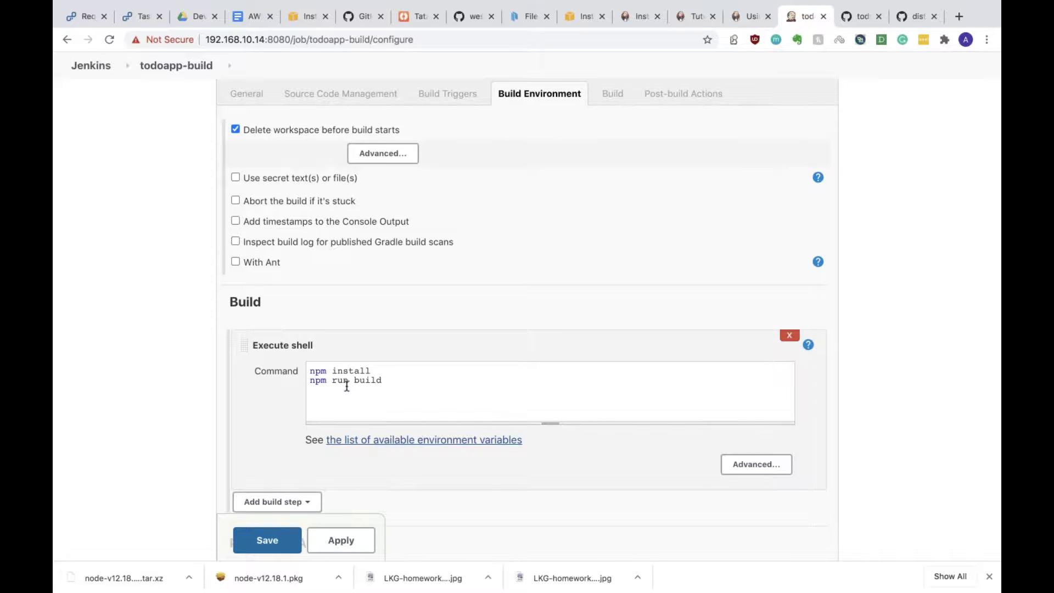
scroll(347, 386, down, 3)
click(268, 476)
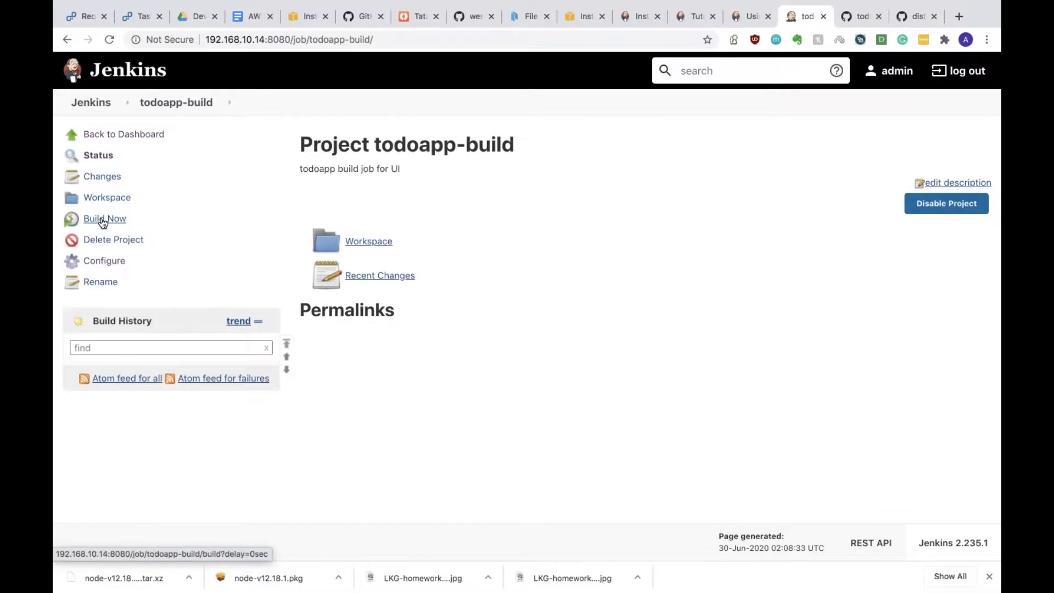
Step: Start build #1 of todoapp-build and open its console output
click(103, 219)
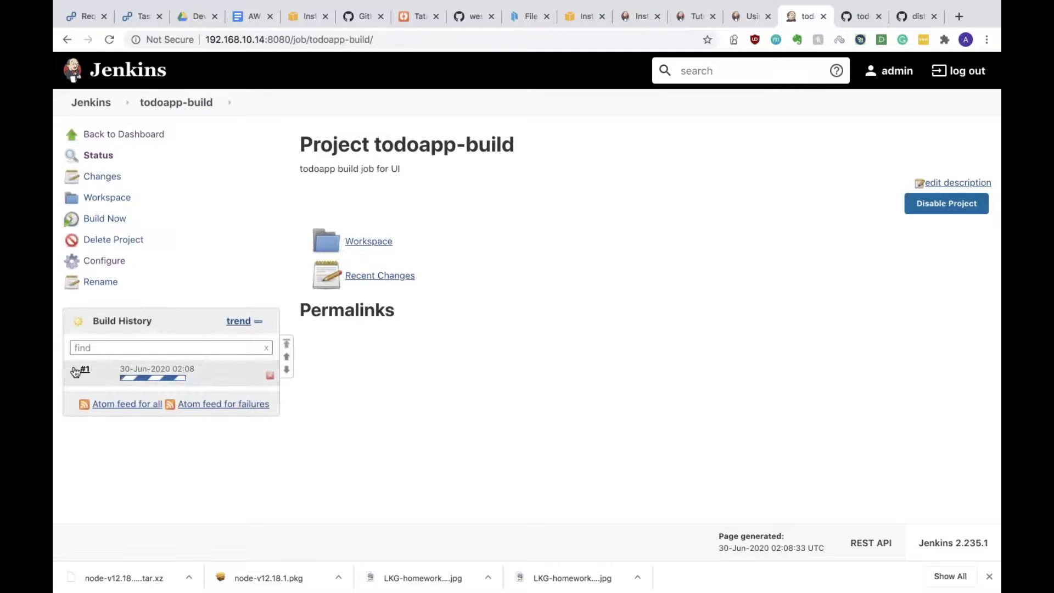
click(75, 371)
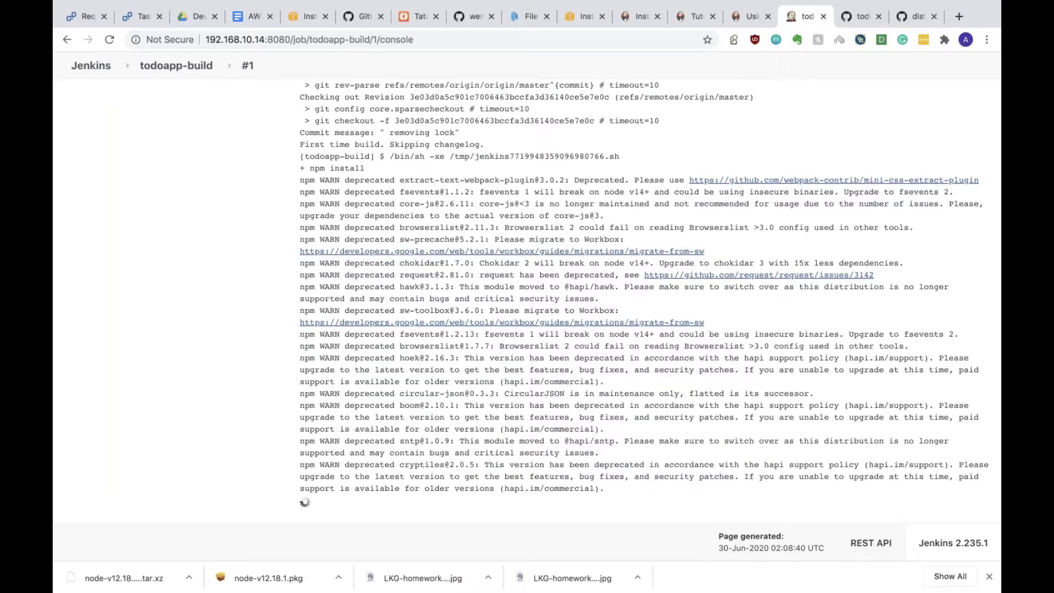
Step: Inspect the failed build #1 log around the core-js module path, then switch to the terminal
scroll(527, 308, up, 15)
scroll(528, 307, down, 15)
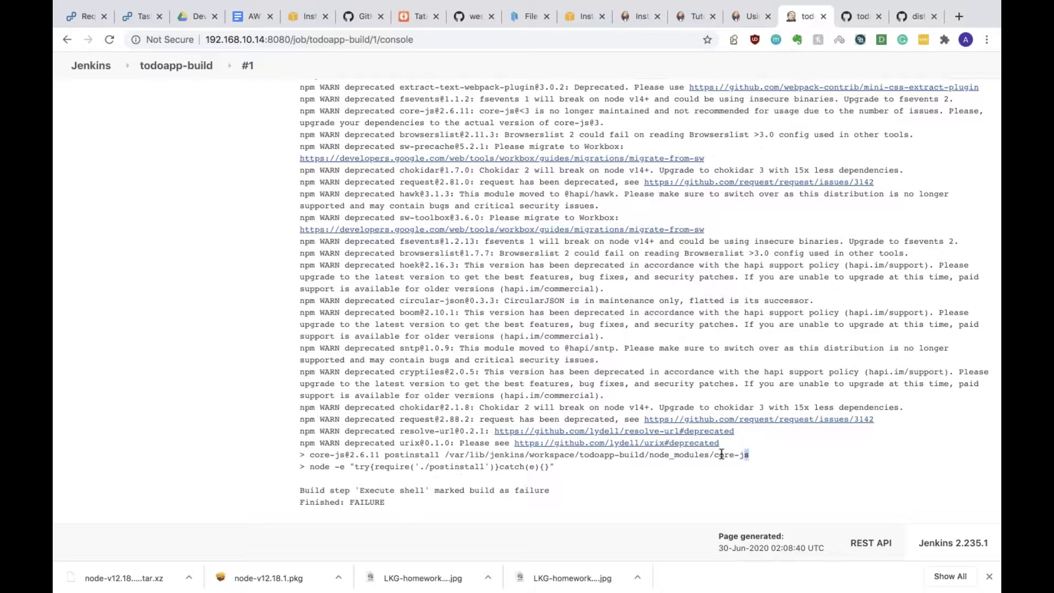
drag(722, 455, 625, 455)
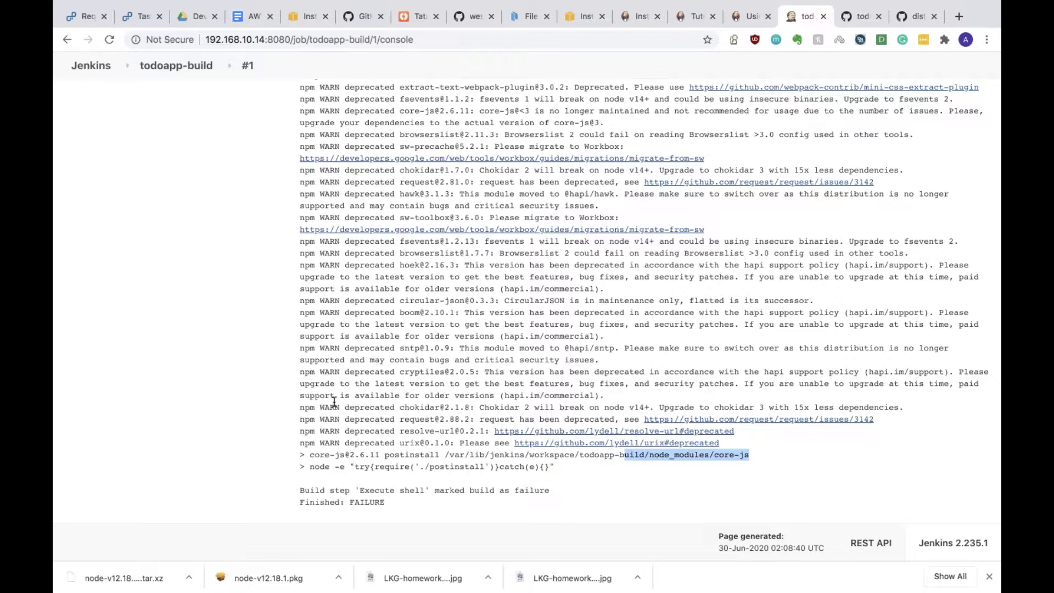
click(629, 408)
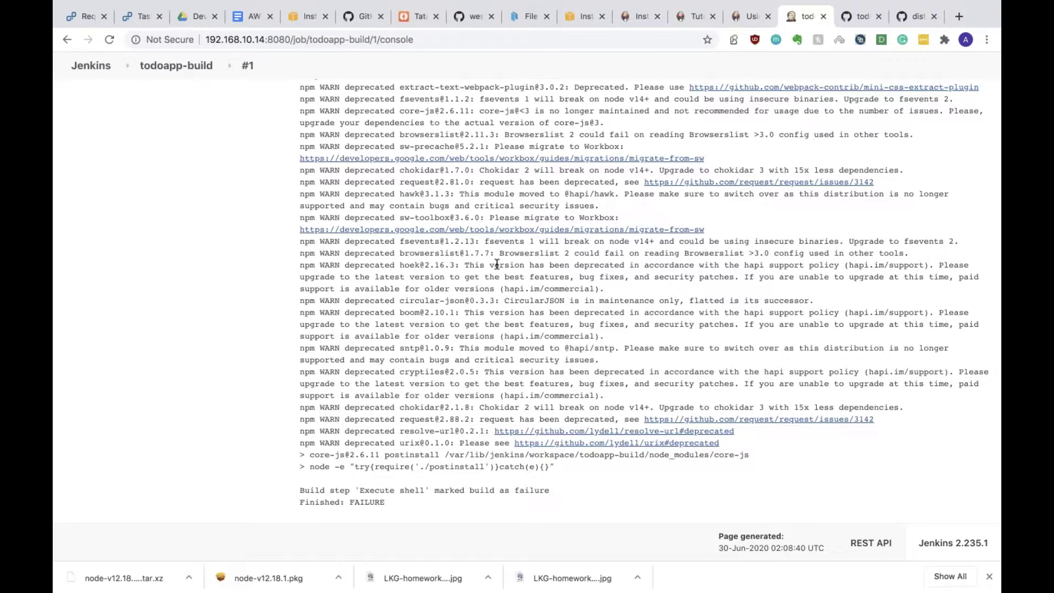
key(ctrl+Right)
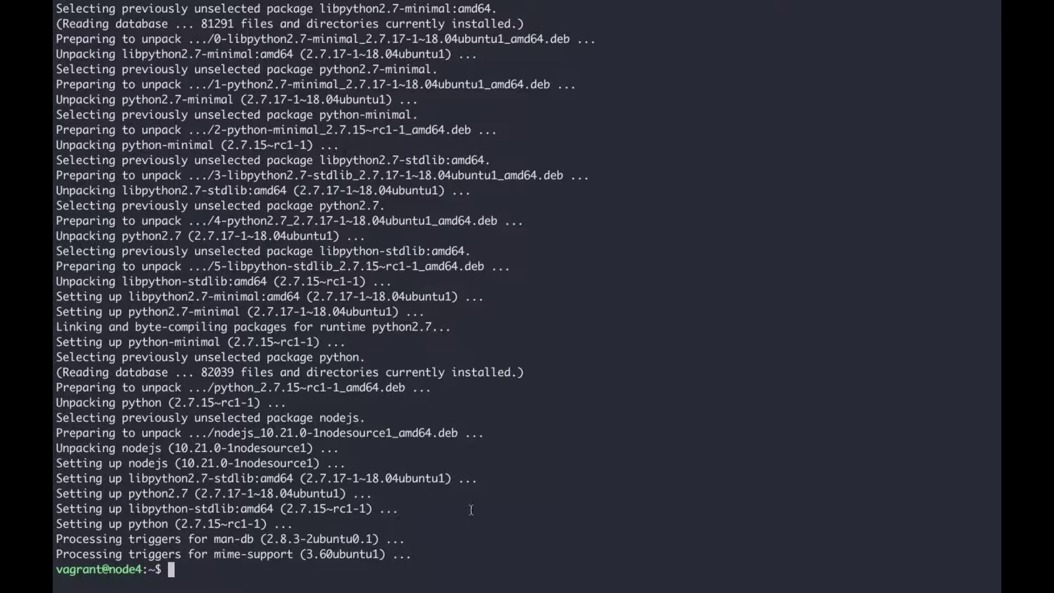
Step: Recall the NodeSource setup_10.x curl command, then compare the Jenkins console with todoapp's package.json
key(Up)
key(Up)
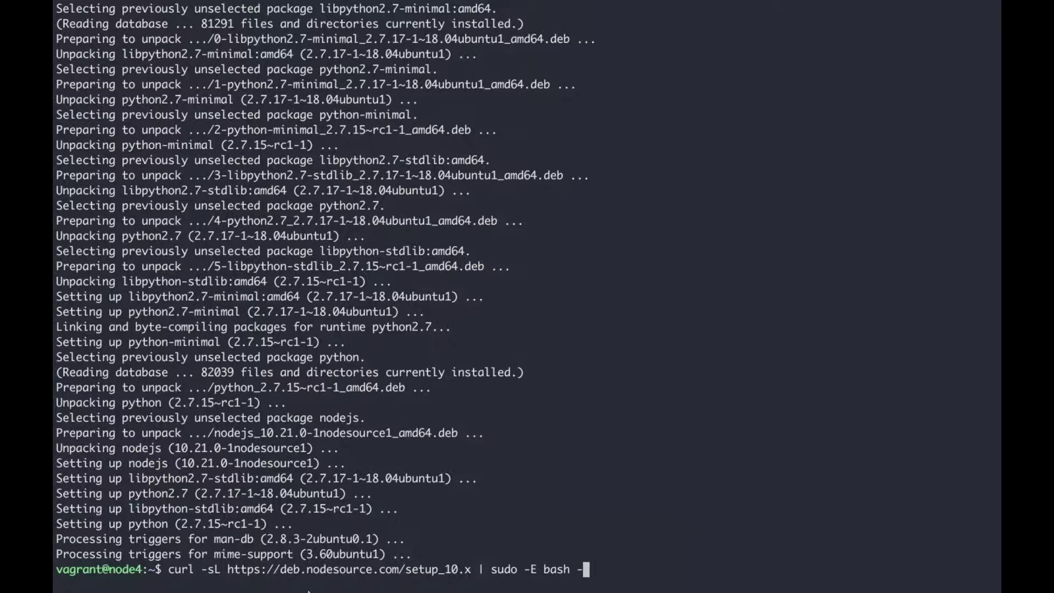
key(ctrl+Left)
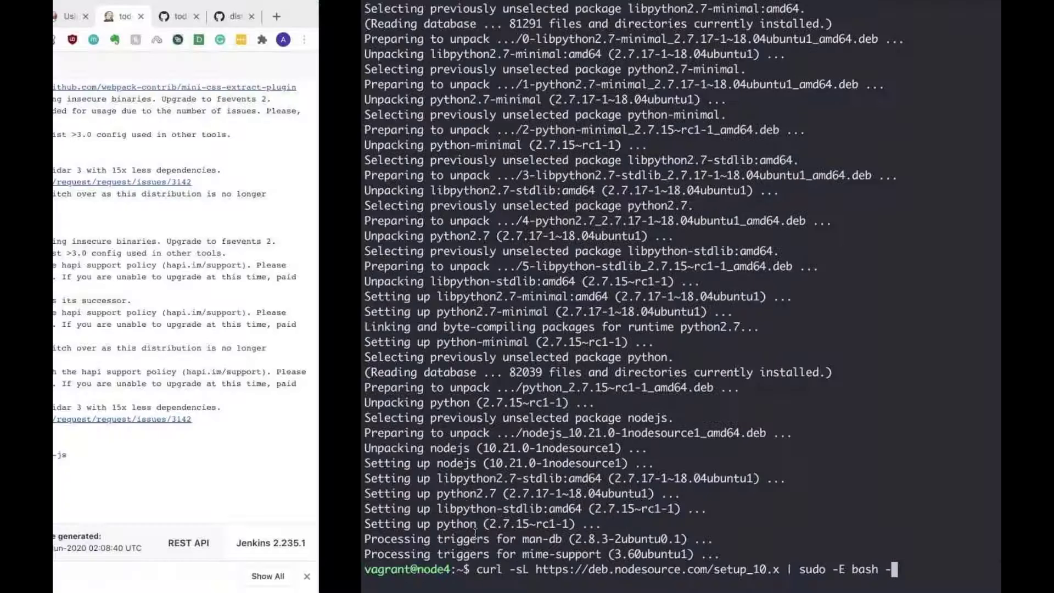
scroll(720, 124, up, 15)
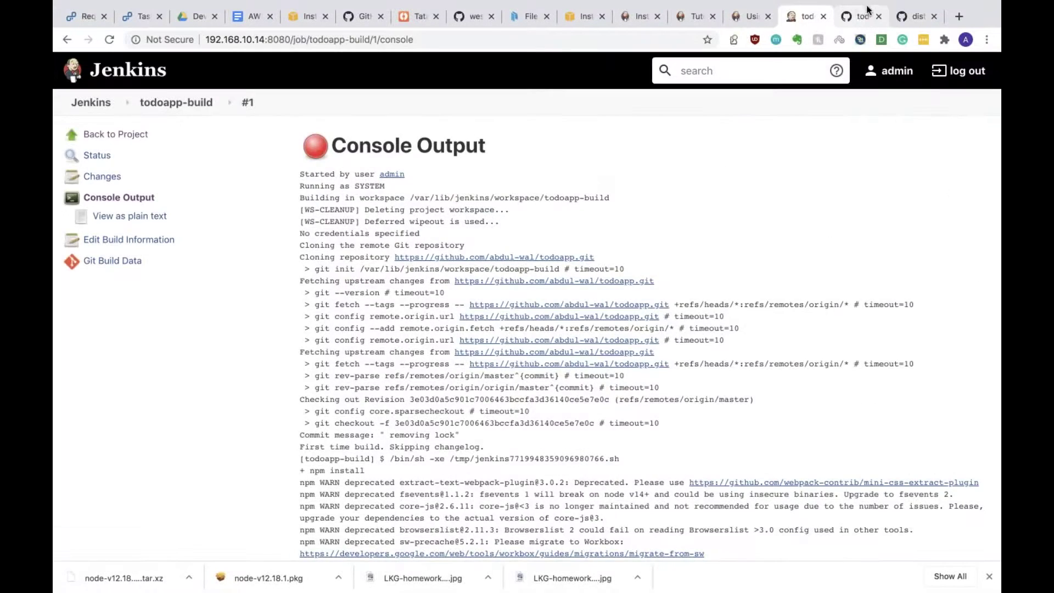
click(861, 16)
click(794, 21)
click(853, 17)
click(805, 20)
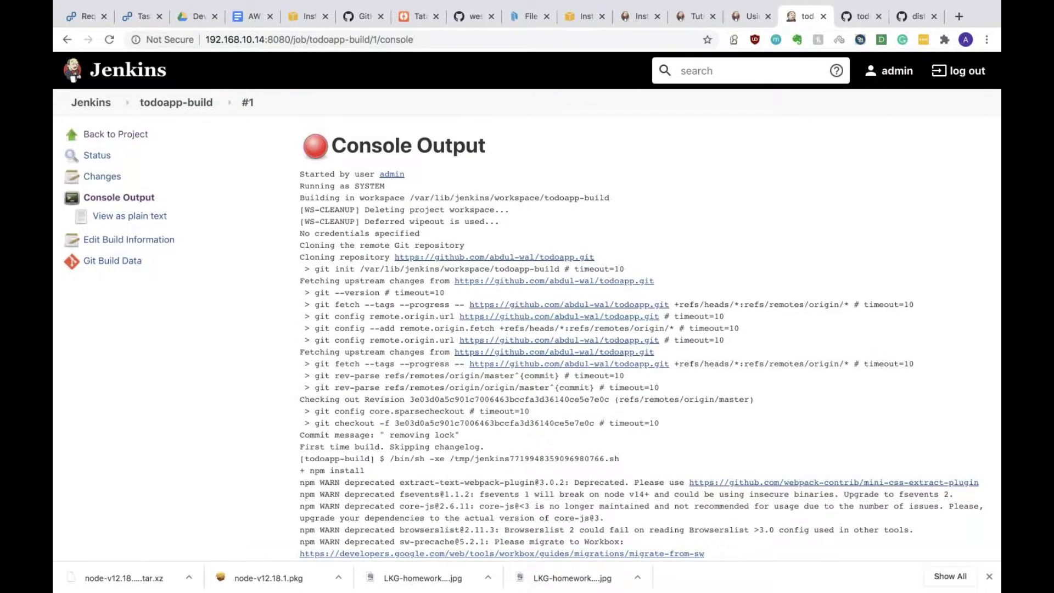
click(855, 19)
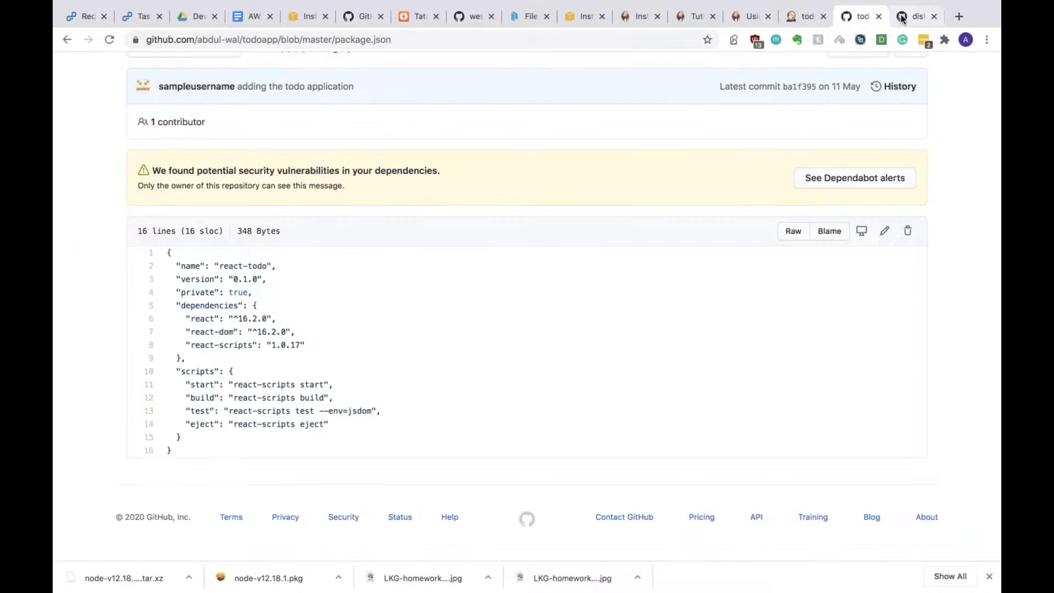
Step: Review the NodeSource install instructions, then go to the todoapp GitHub repository's main page
click(916, 16)
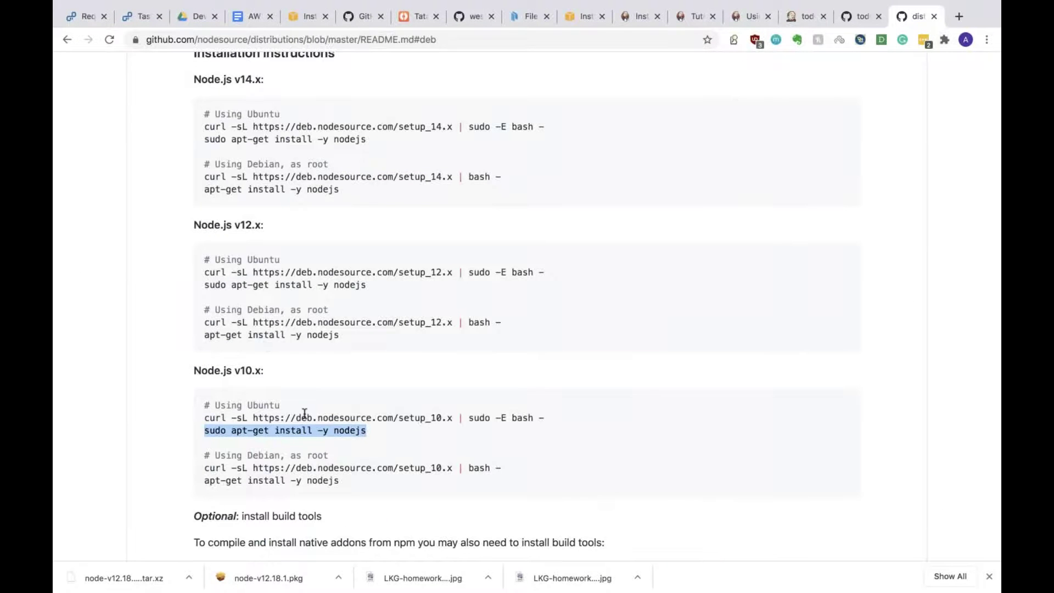
scroll(283, 313, up, 3)
drag(346, 274, 200, 201)
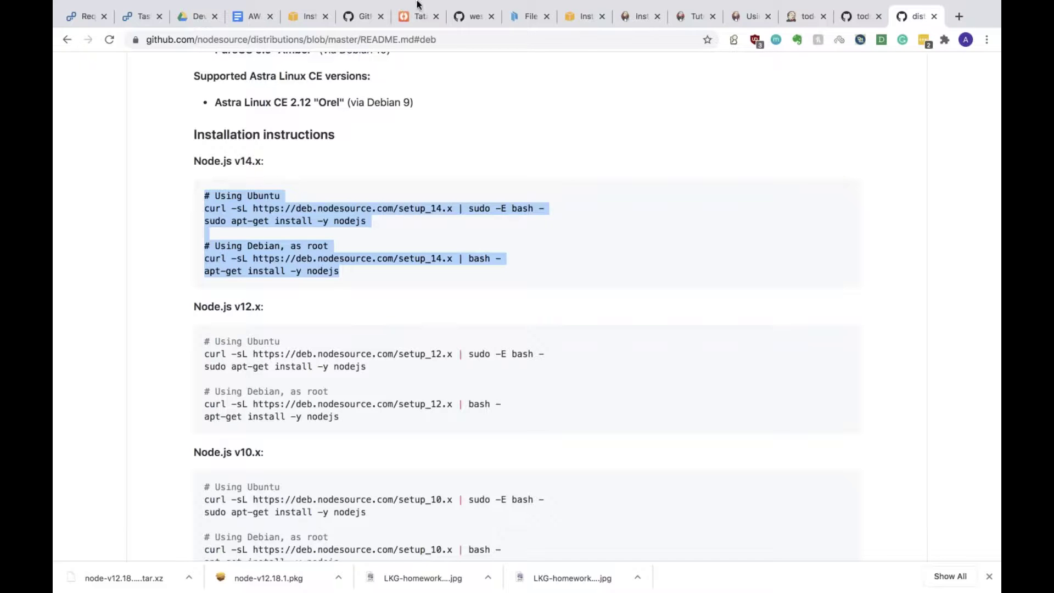
mouse_move(442, 3)
scroll(651, 272, right, 3)
click(856, 16)
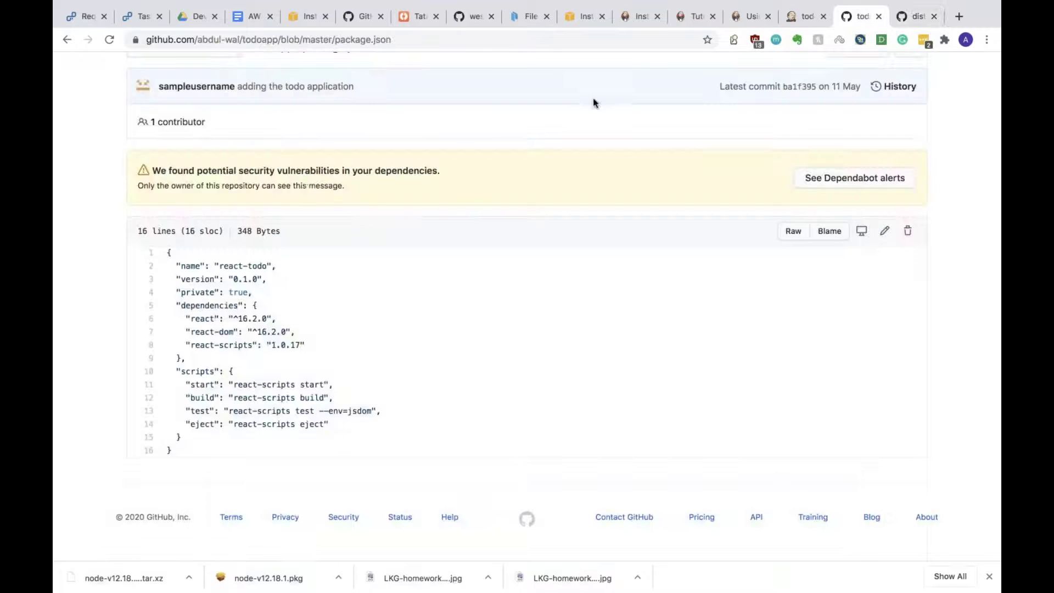
click(67, 40)
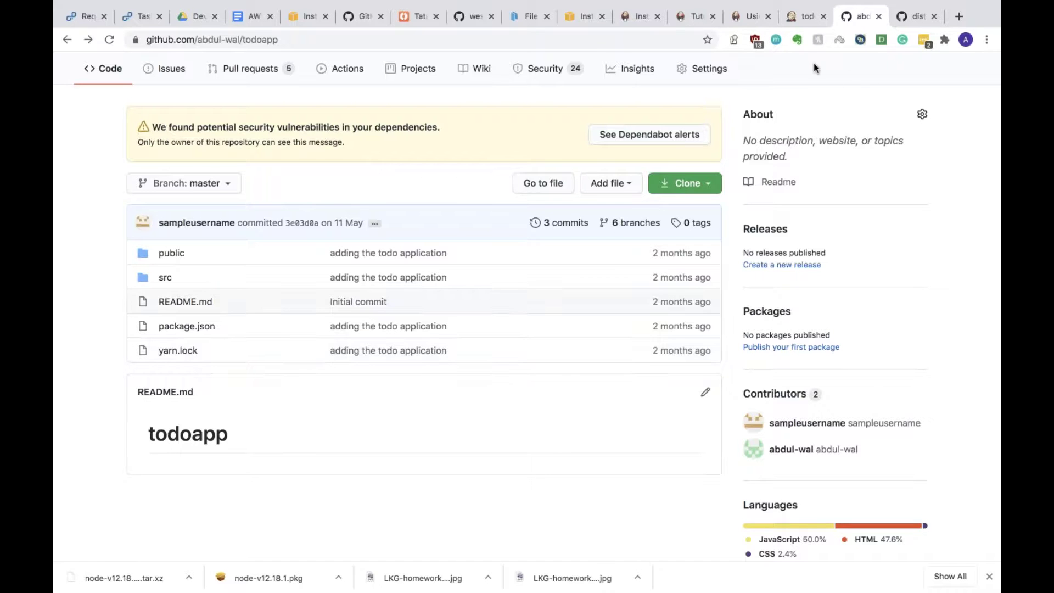
Step: Open the todoapp-build project page in Jenkins
click(791, 15)
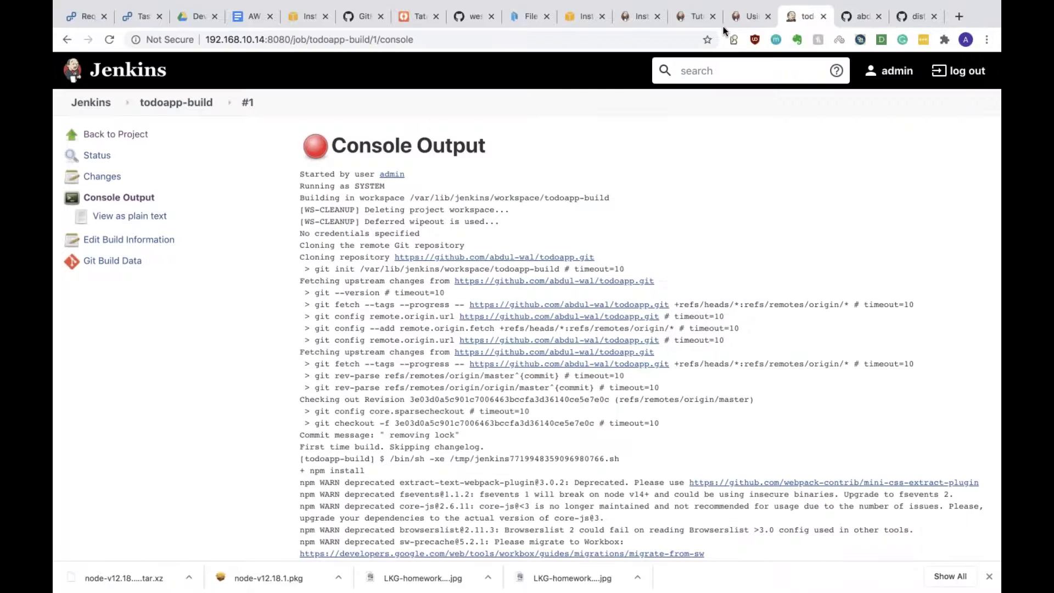
click(175, 102)
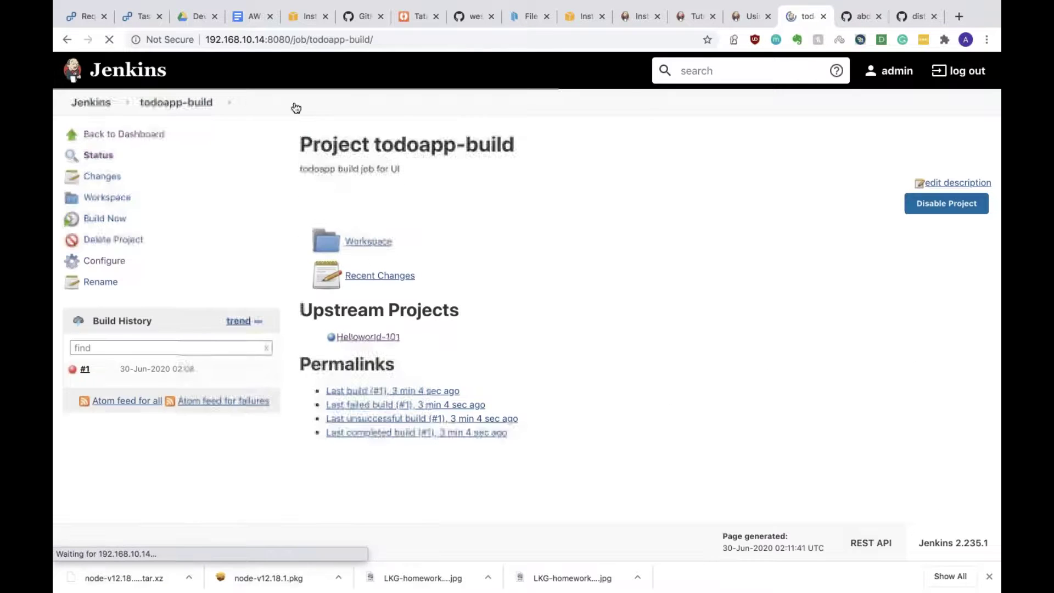
click(860, 15)
click(916, 16)
click(854, 15)
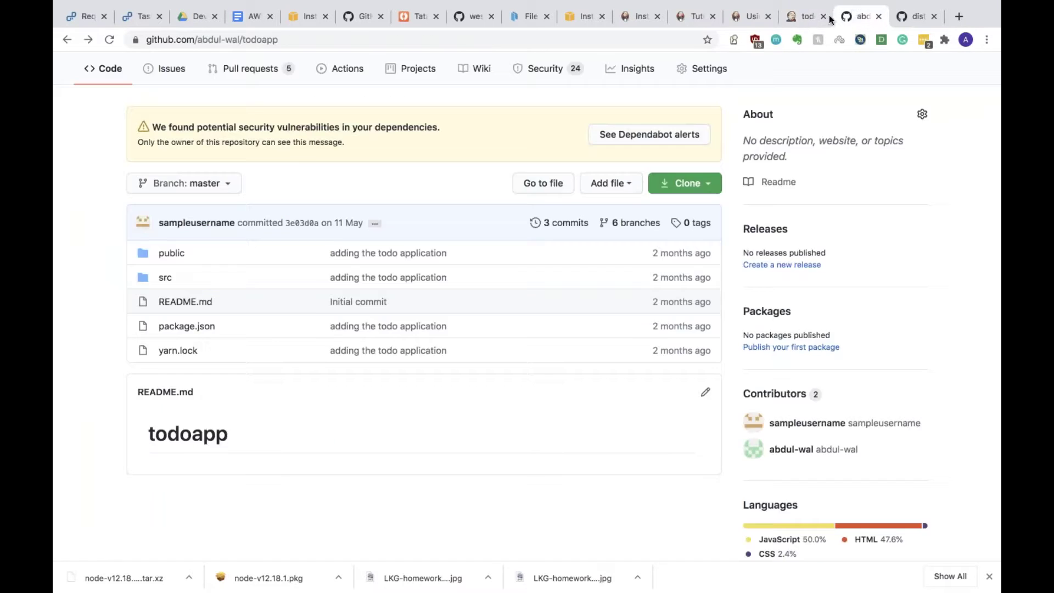
click(807, 17)
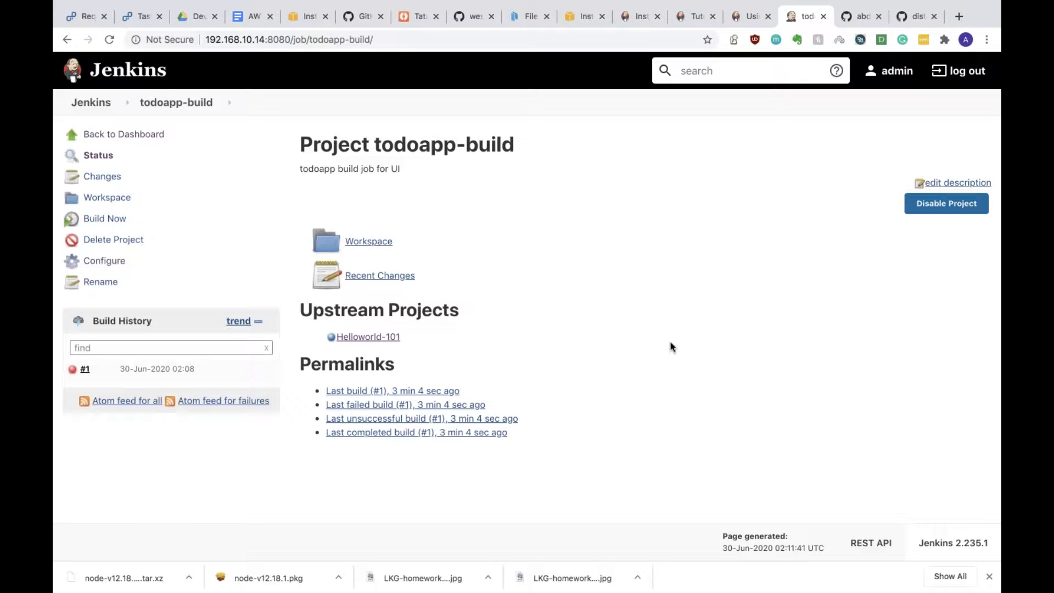
Step: Browse the todoapp-build workspace's public folder, then open the job configuration
click(369, 242)
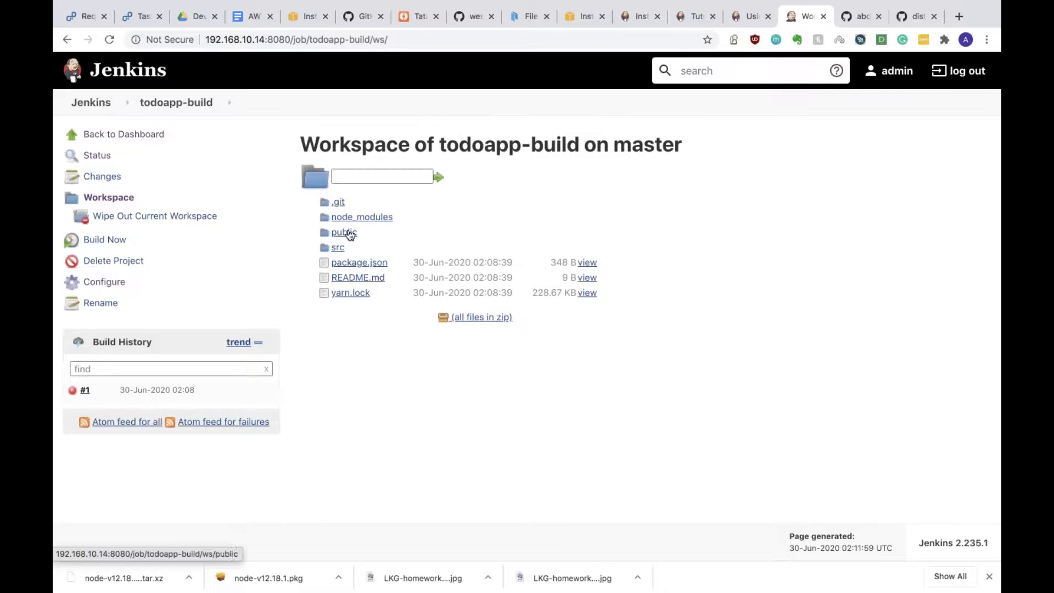
click(347, 235)
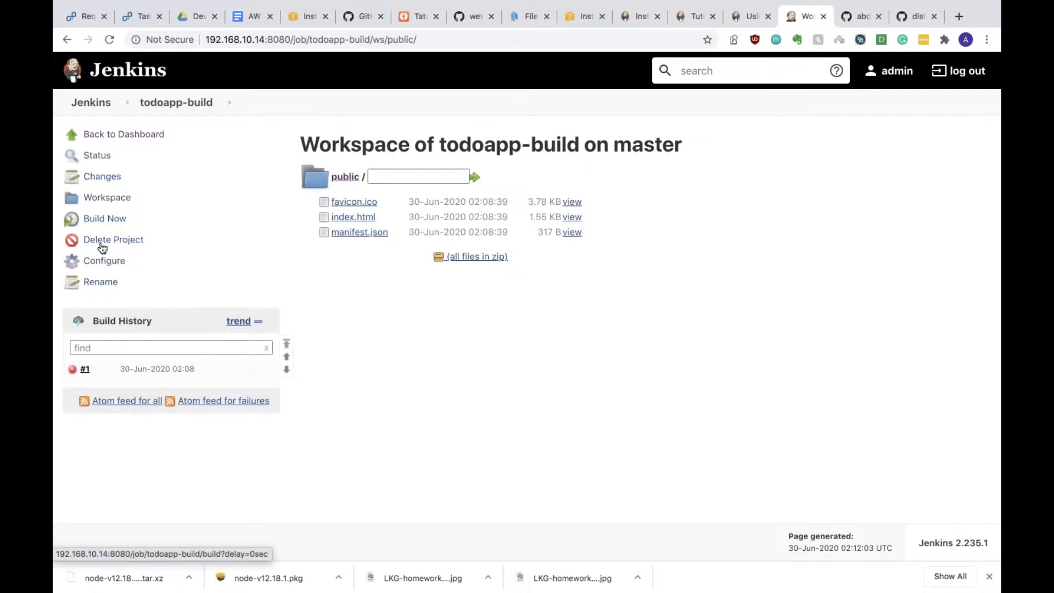
click(101, 262)
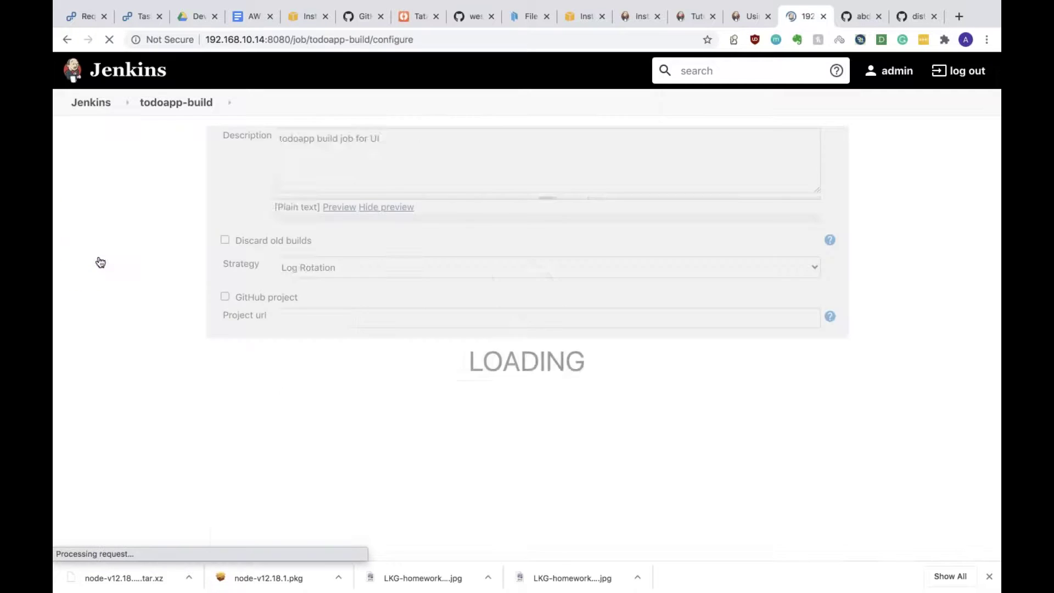
Step: Review the post-build action options without adding any, and save the todoapp-build configuration
scroll(528, 307, down, 8)
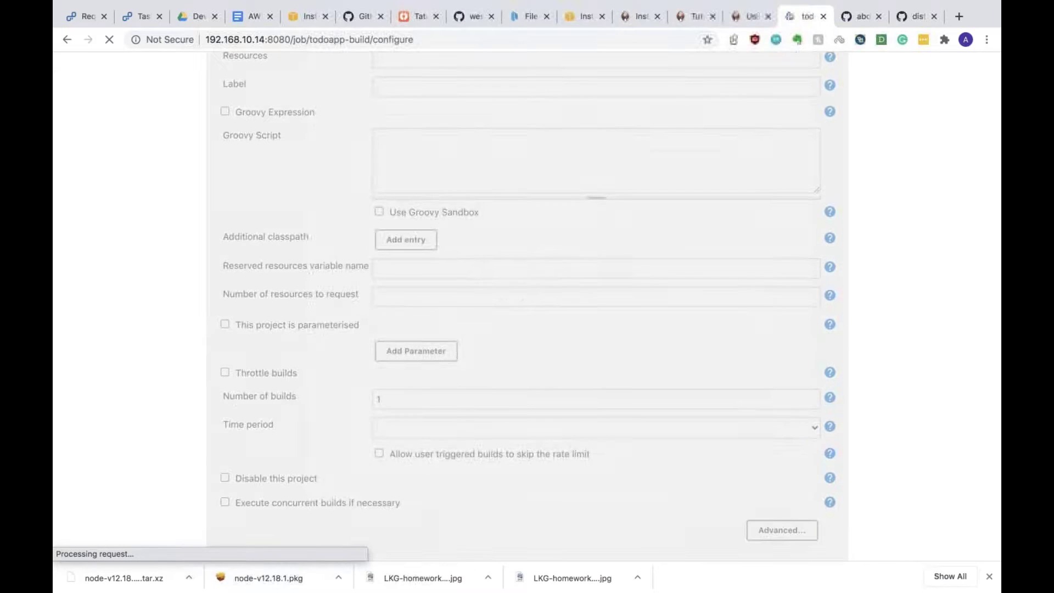
scroll(527, 307, down, 15)
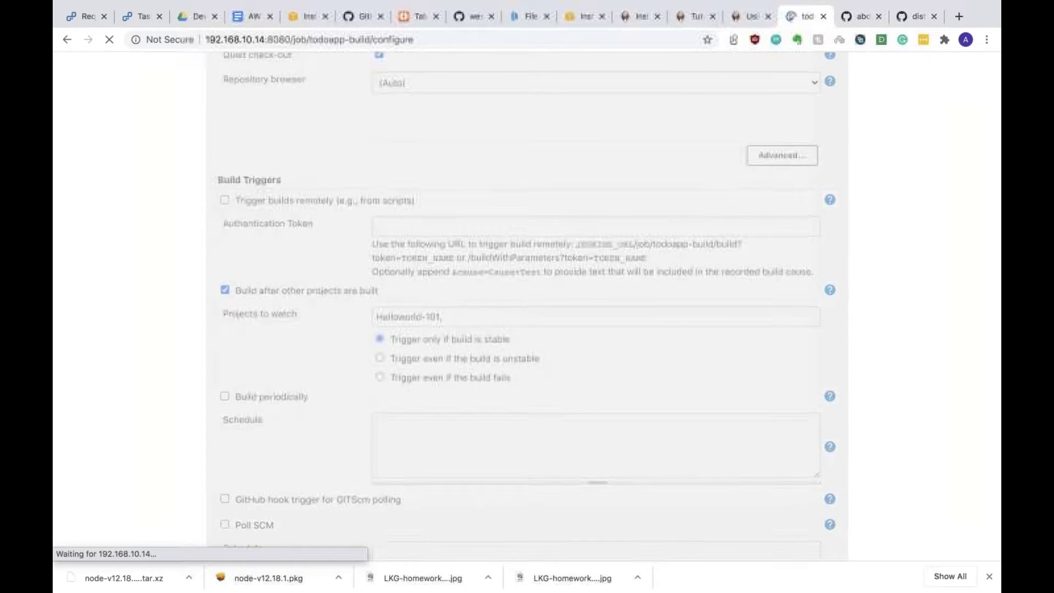
scroll(528, 307, down, 12)
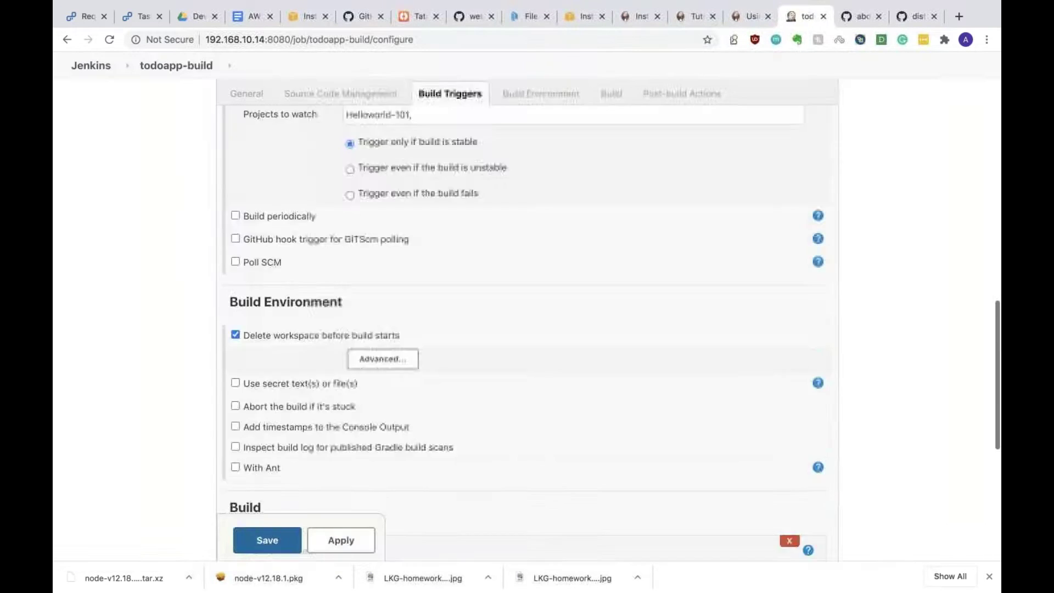
click(260, 415)
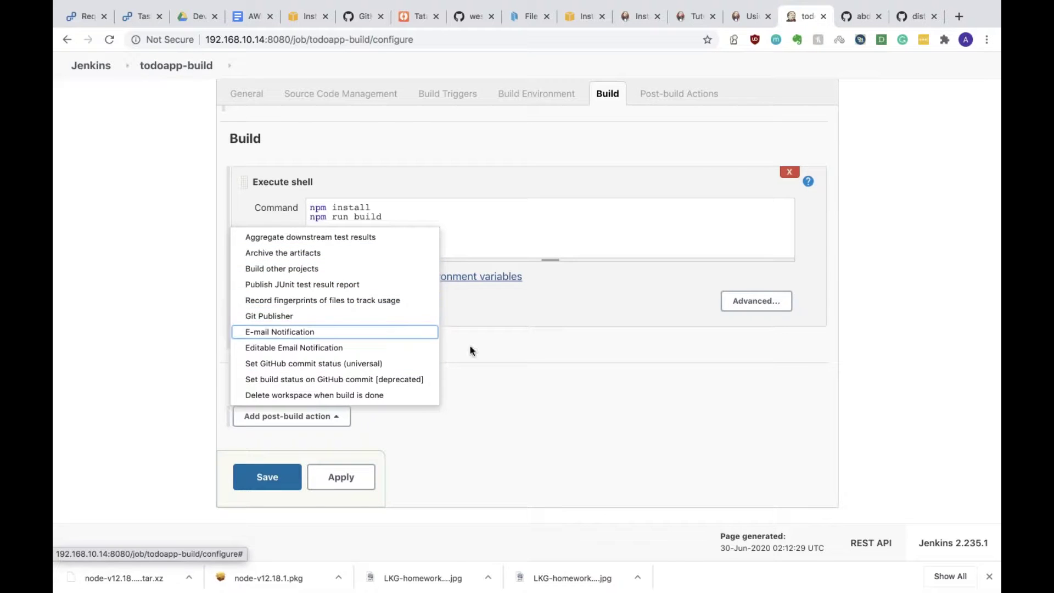
click(531, 396)
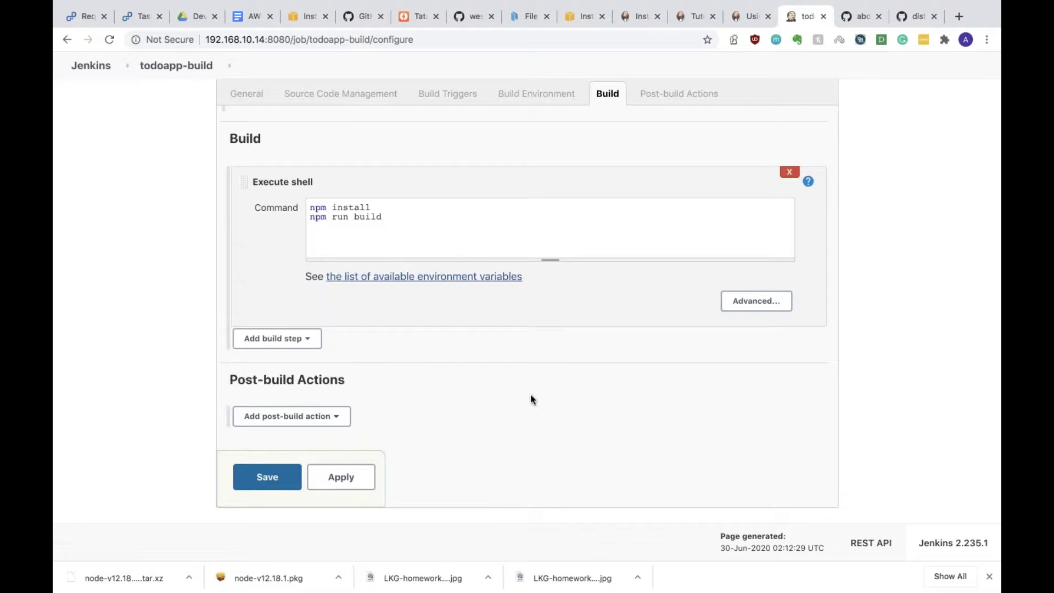
click(294, 416)
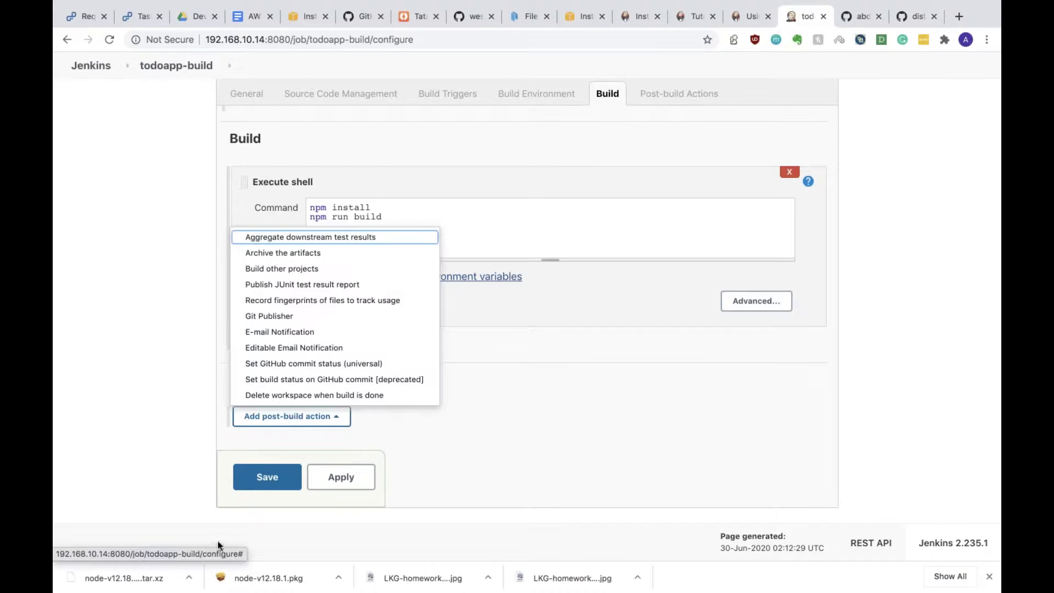
click(259, 486)
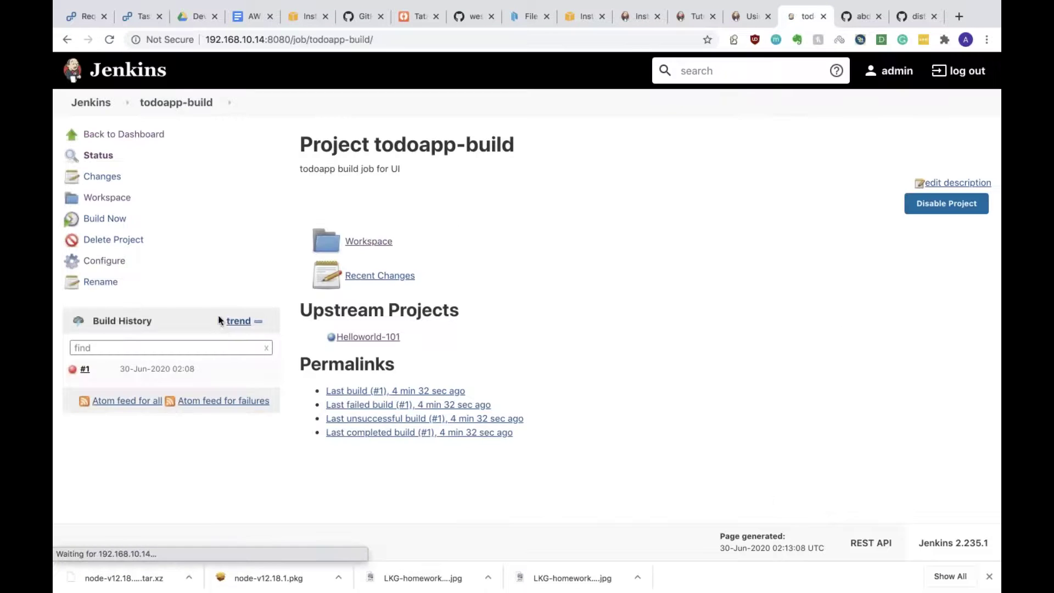
Step: Navigate from the dashboard to the Manage Plugins page
click(105, 109)
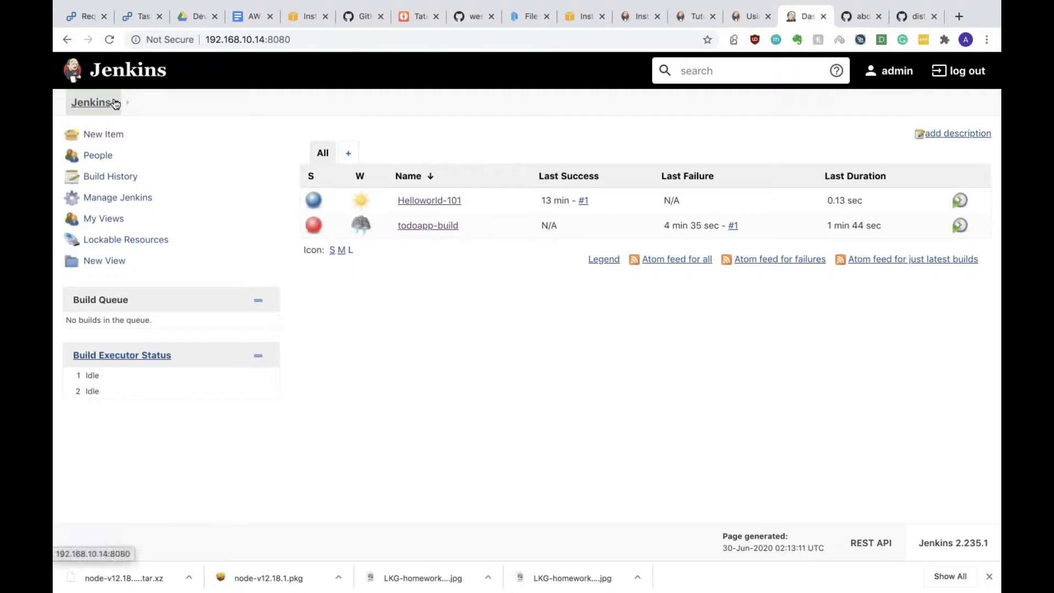
click(116, 104)
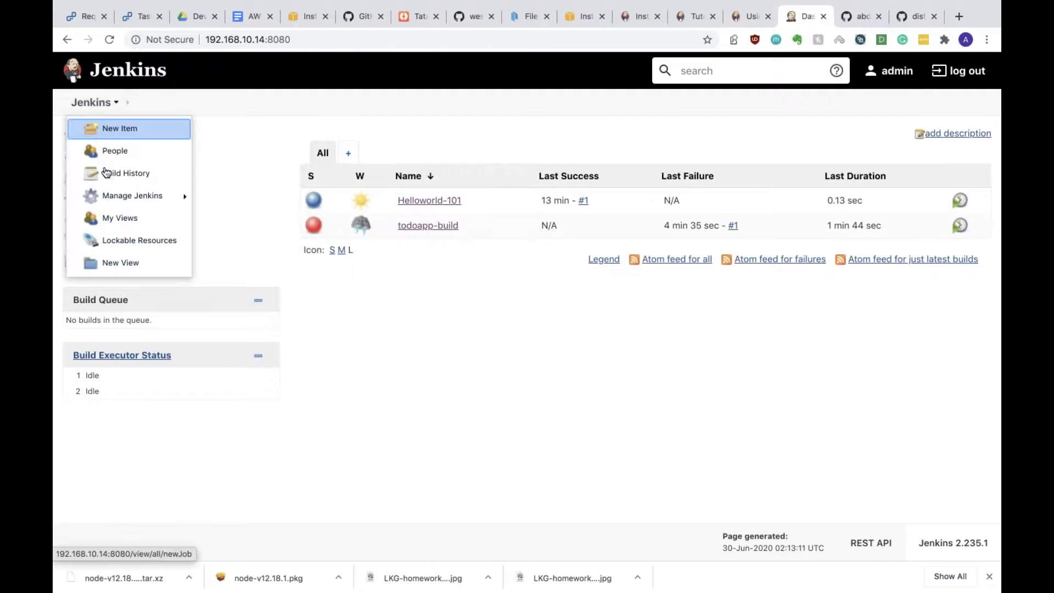
mouse_move(106, 193)
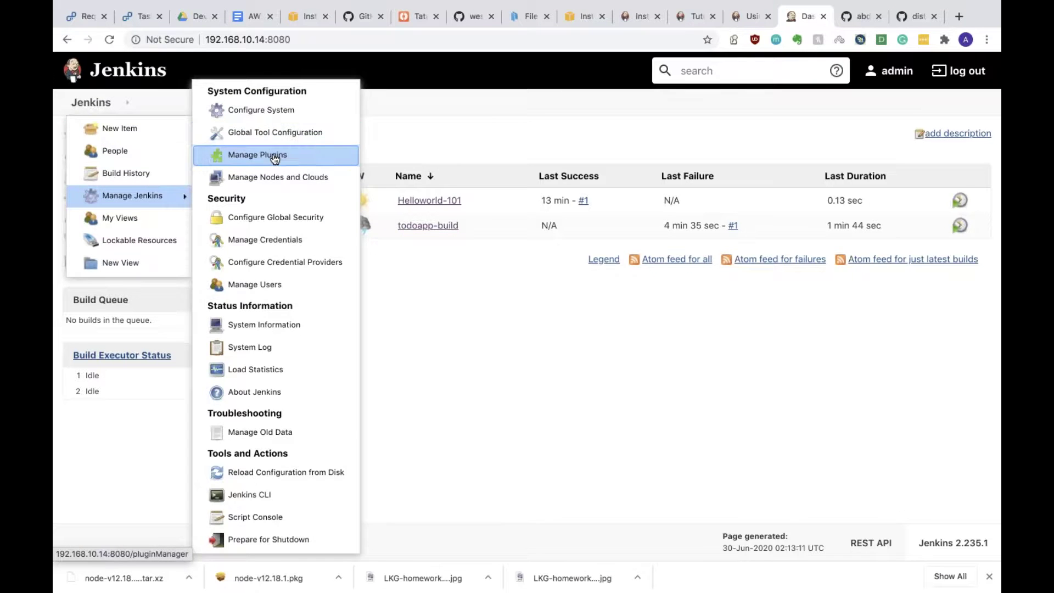
click(275, 159)
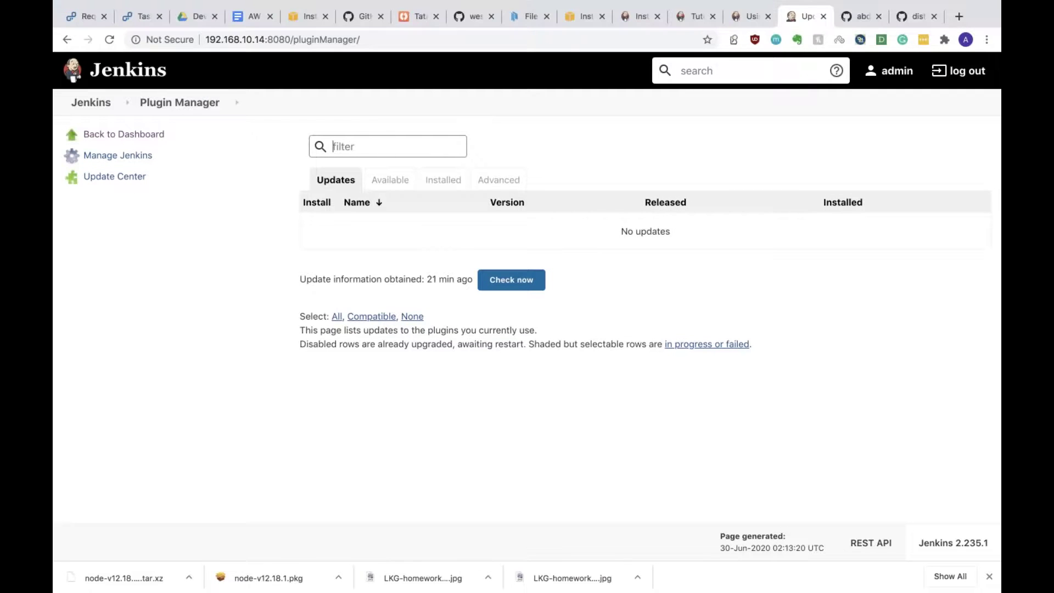
click(135, 156)
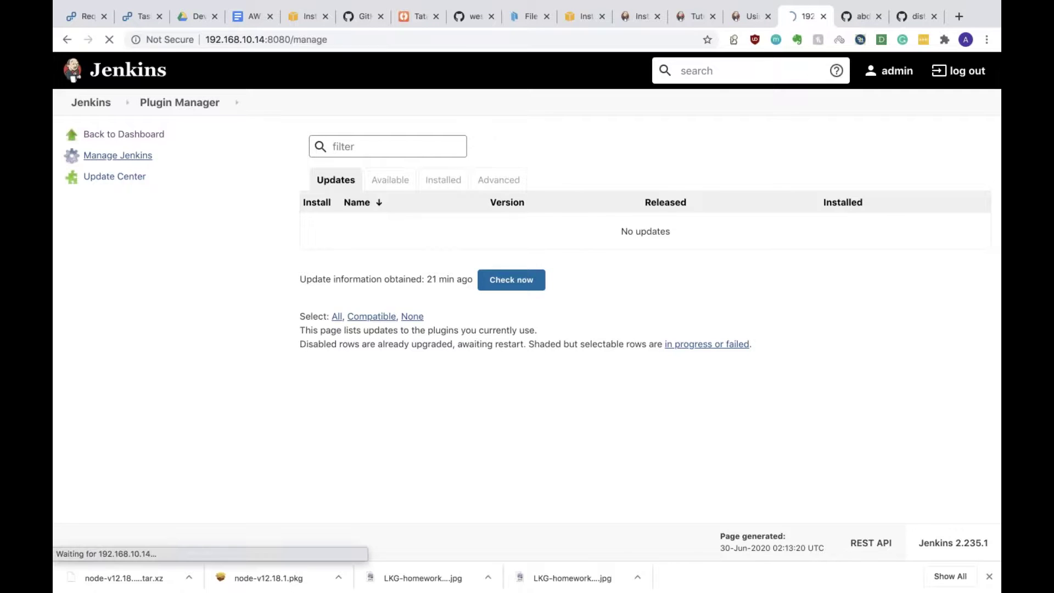
click(814, 215)
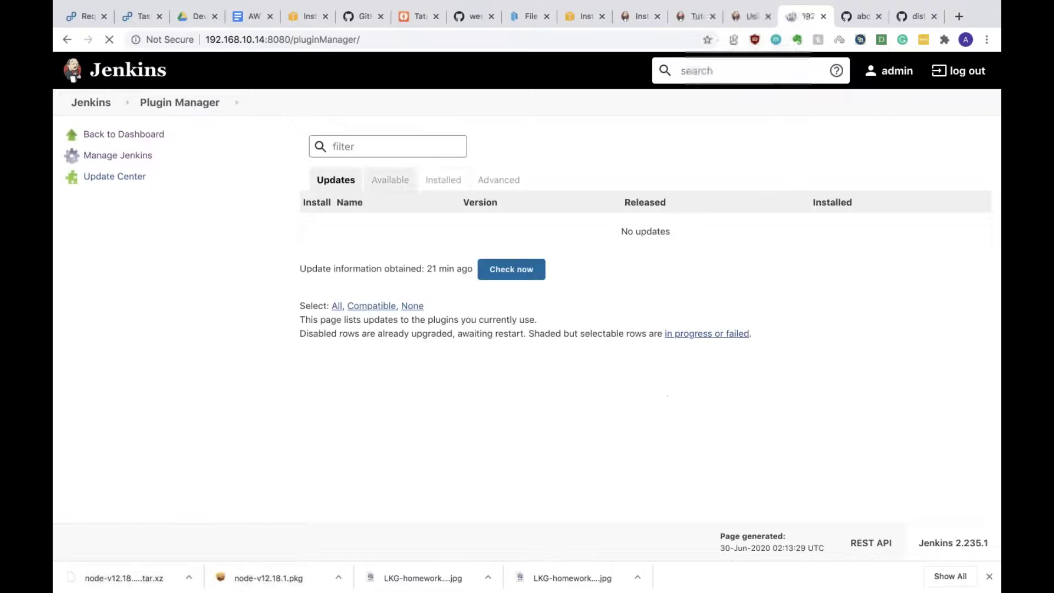
Step: Search Available plugins for 'nexus' and install Nexus Artifact Uploader without restart
click(379, 176)
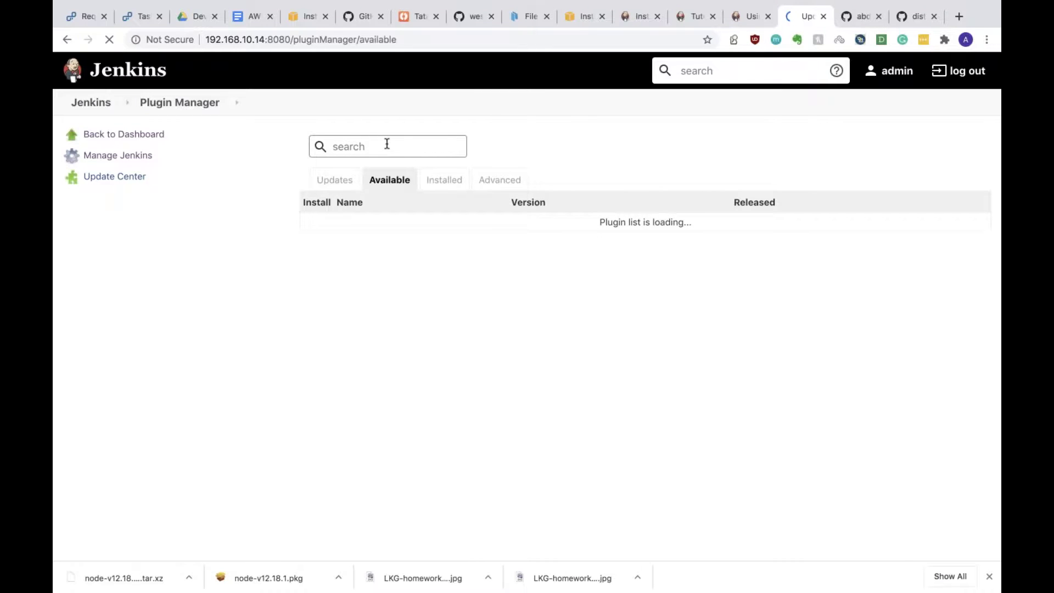
text(ne)
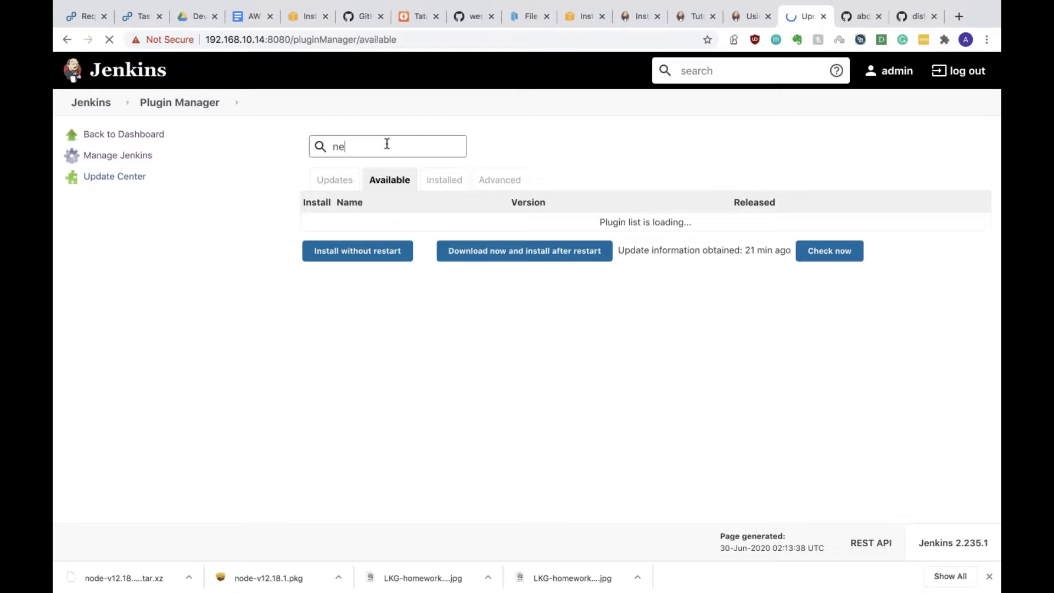
text(xus)
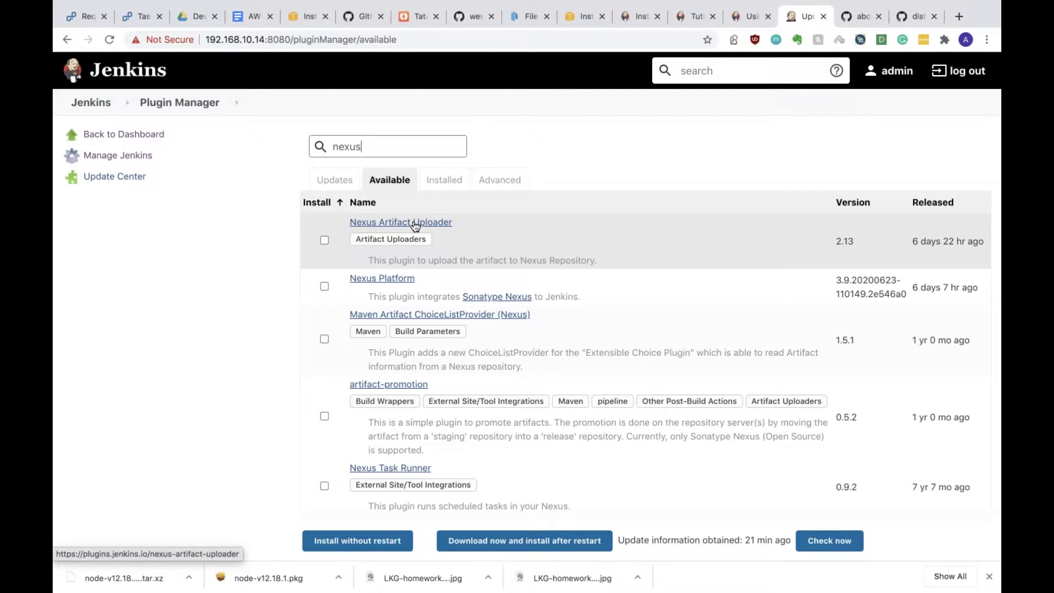
click(323, 243)
scroll(264, 479, down, 3)
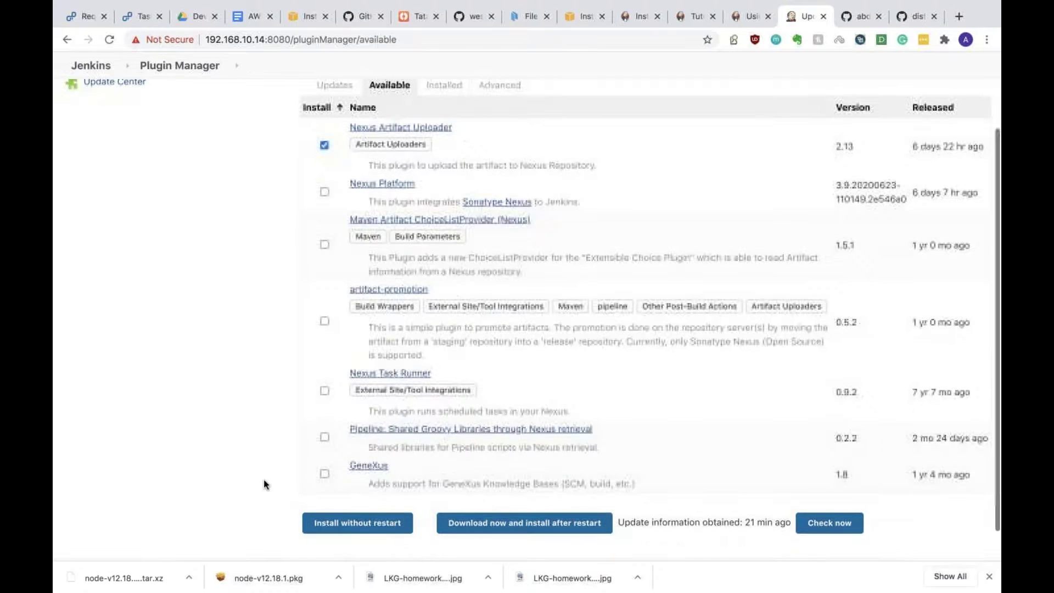
click(326, 527)
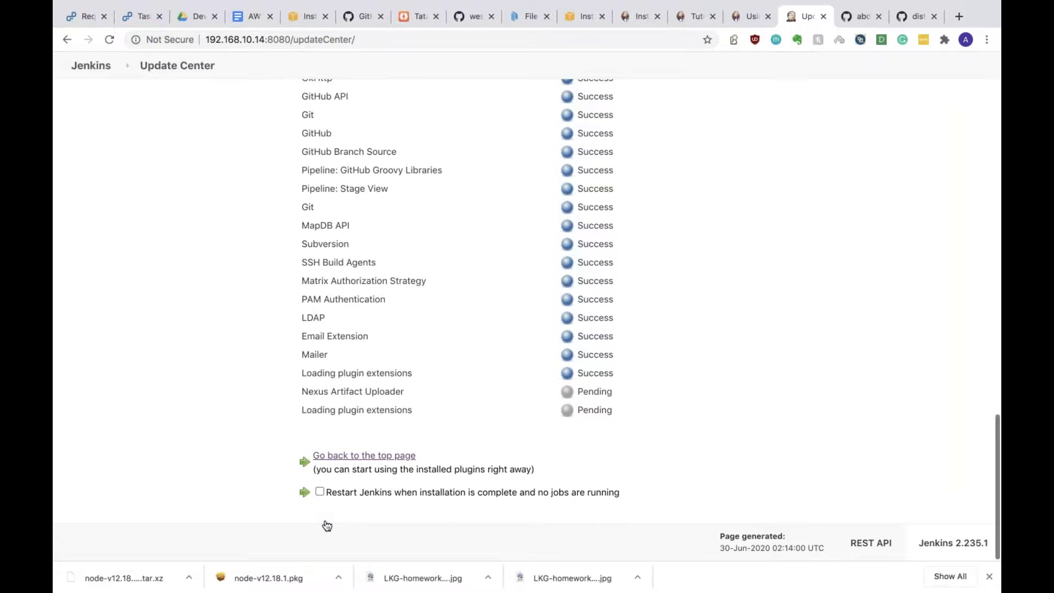
Step: Confirm Nexus Artifact Uploader installed successfully on the Update Center, then return to the dashboard
scroll(527, 318, up, 8)
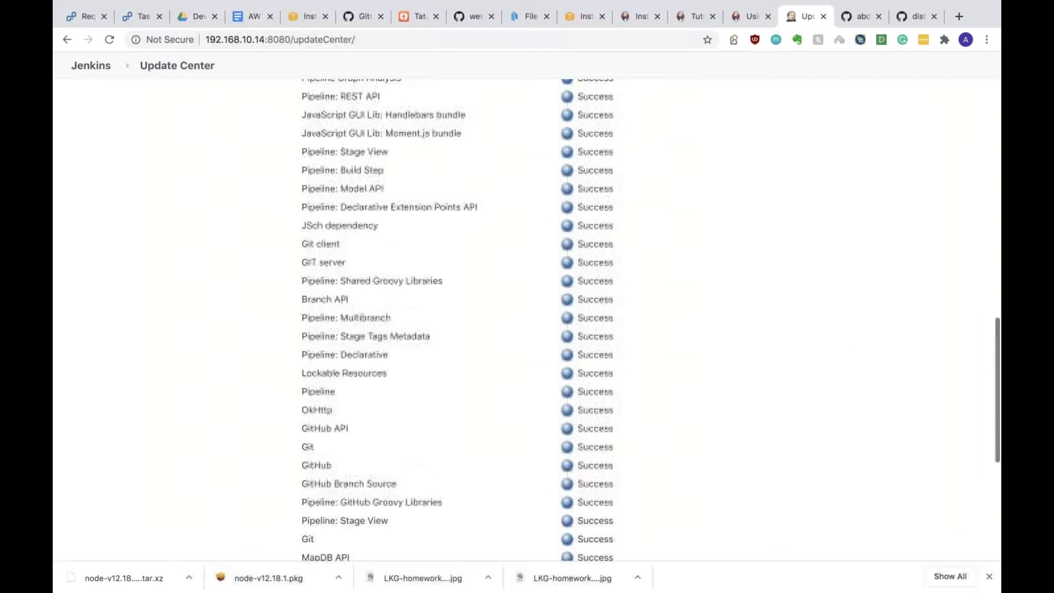
scroll(528, 318, up, 15)
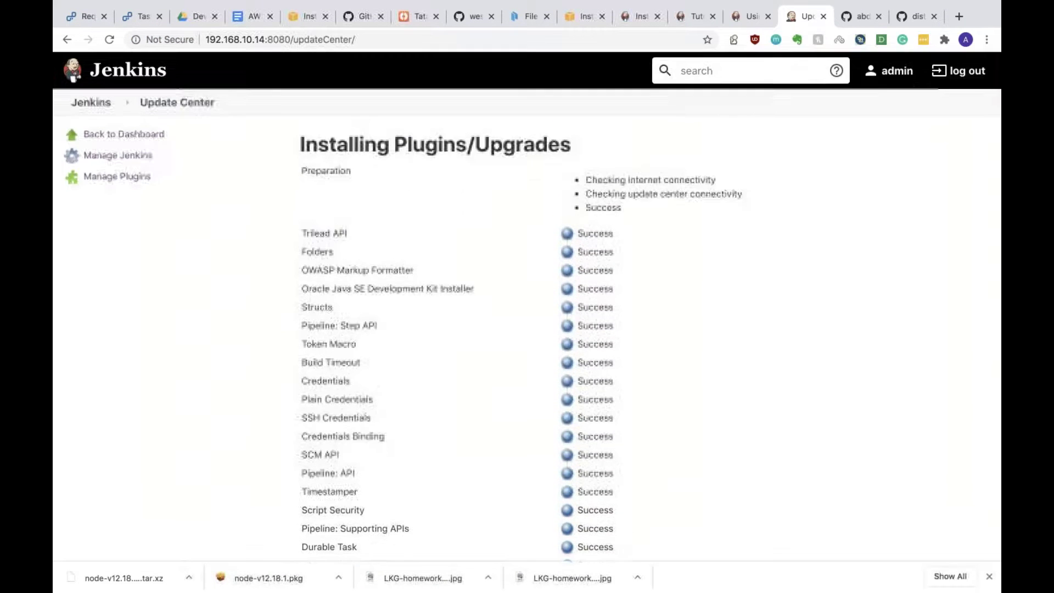
scroll(510, 372, down, 20)
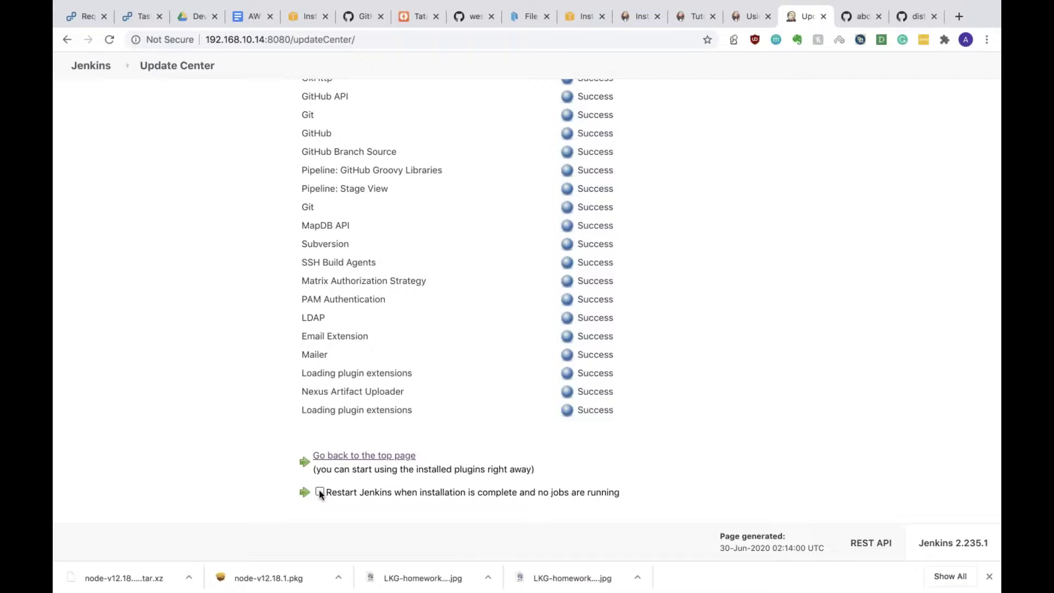
scroll(315, 482, up, 20)
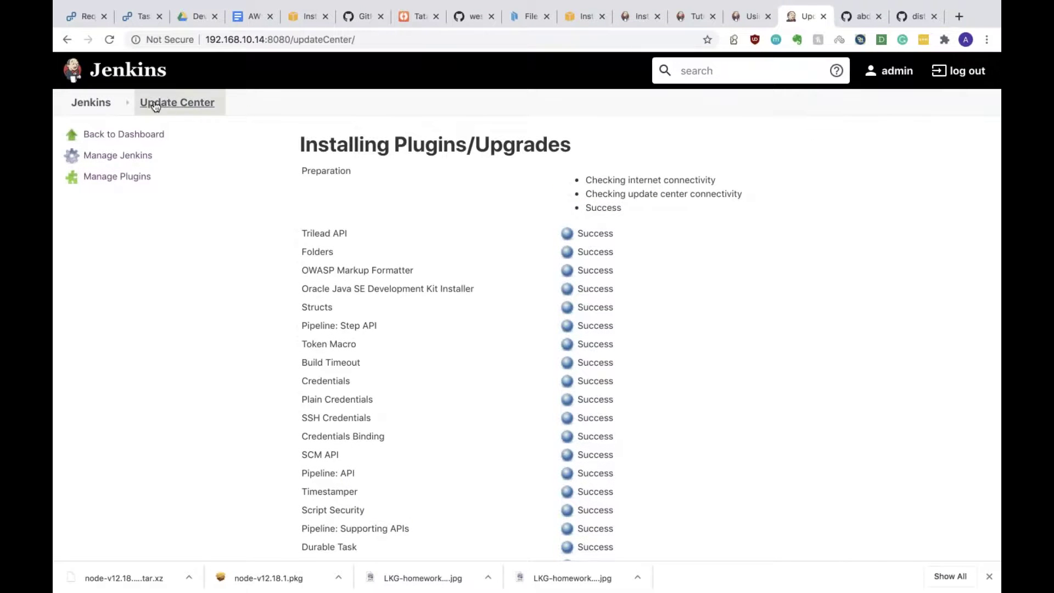
click(117, 105)
click(117, 104)
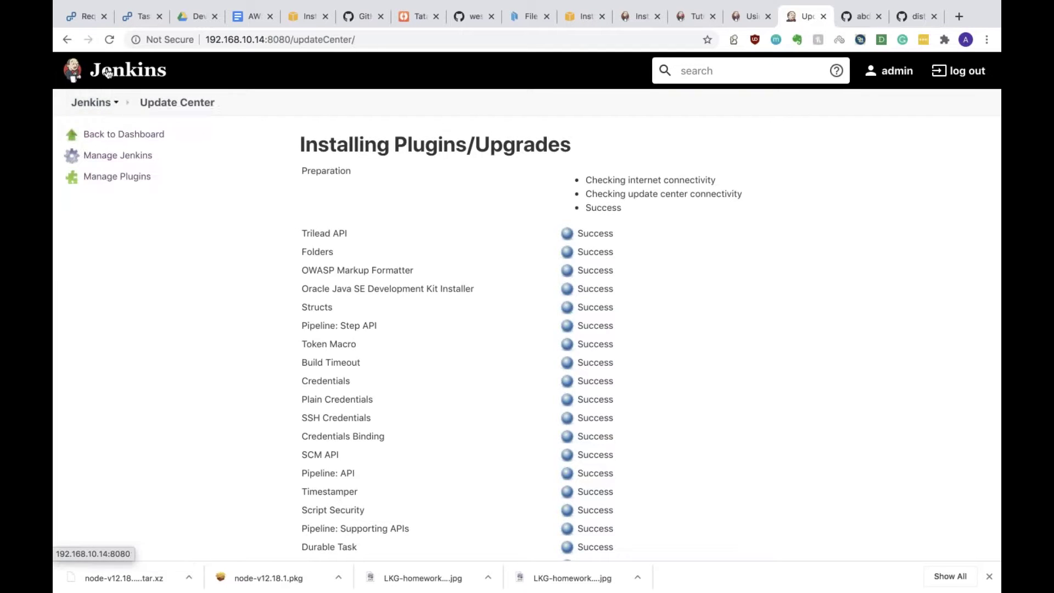
click(105, 71)
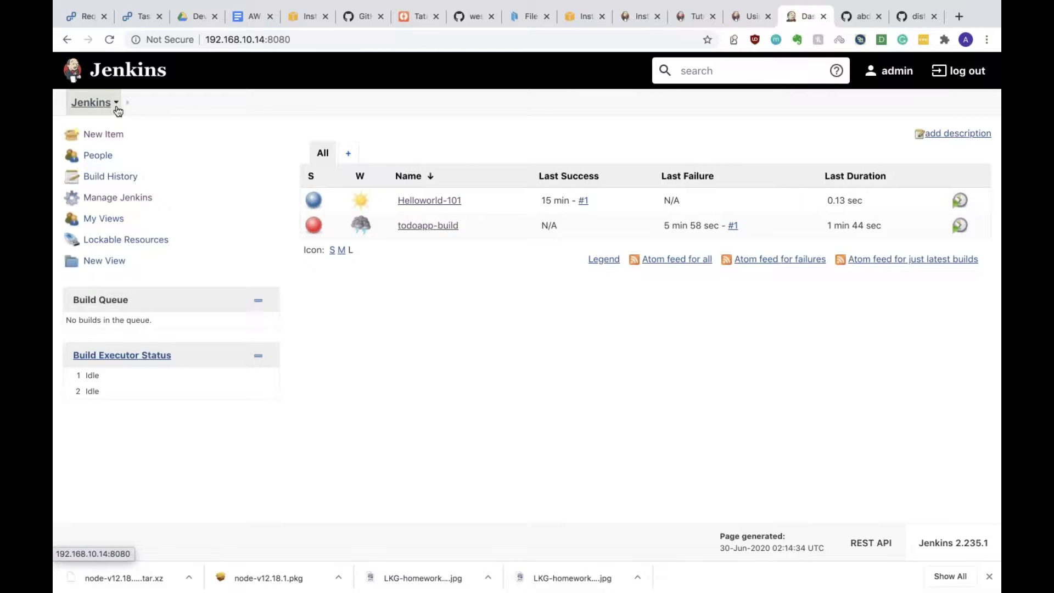
Step: Put Jenkins into Prepare for Shutdown mode and refresh the dashboard
click(118, 105)
mouse_move(130, 204)
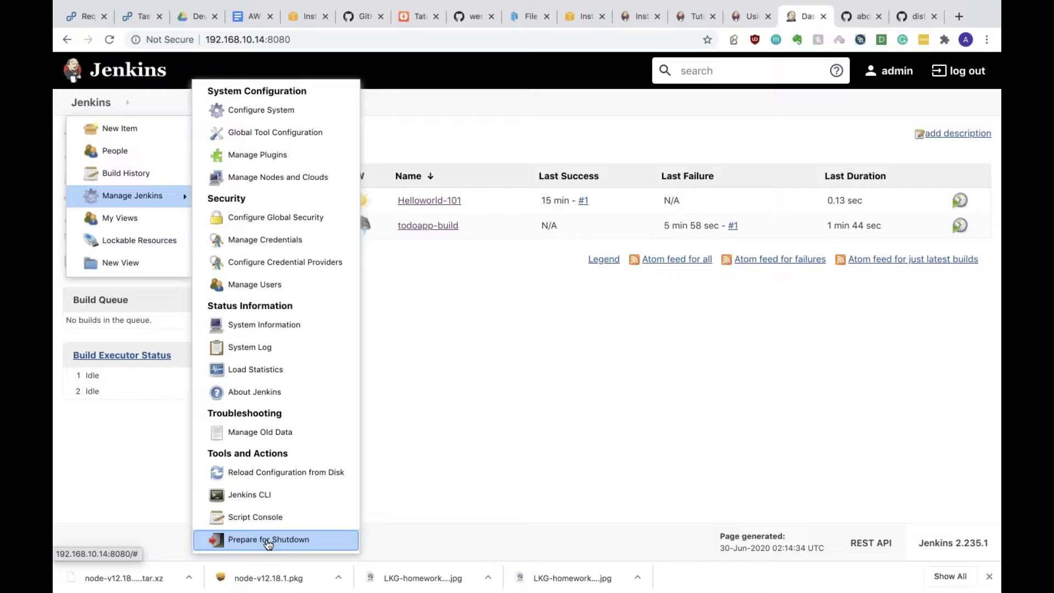
click(268, 540)
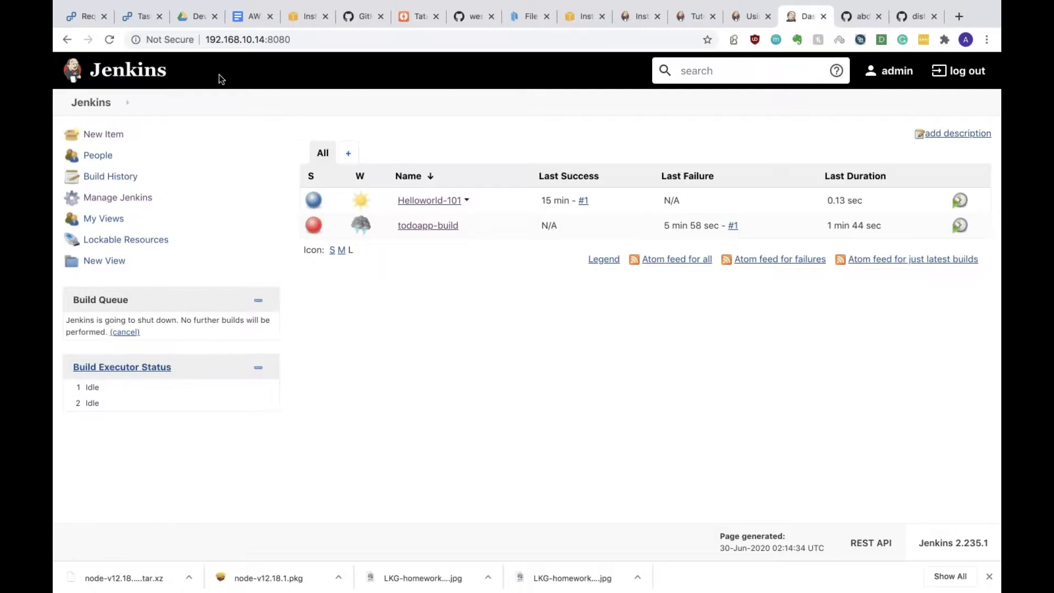
click(107, 41)
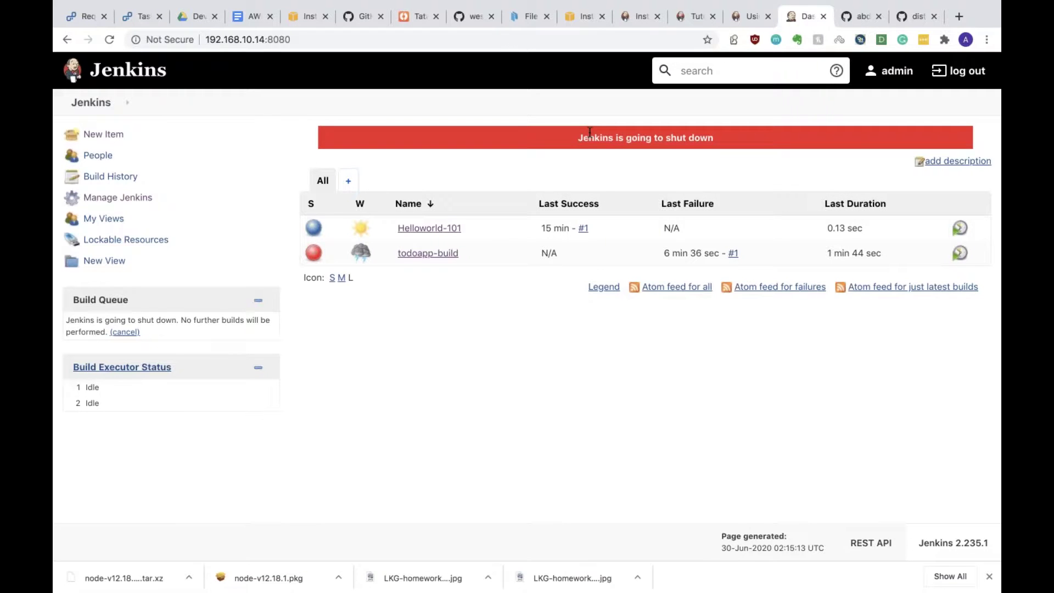
Step: Load the Jenkins restart page by appending /restart to the URL
click(117, 106)
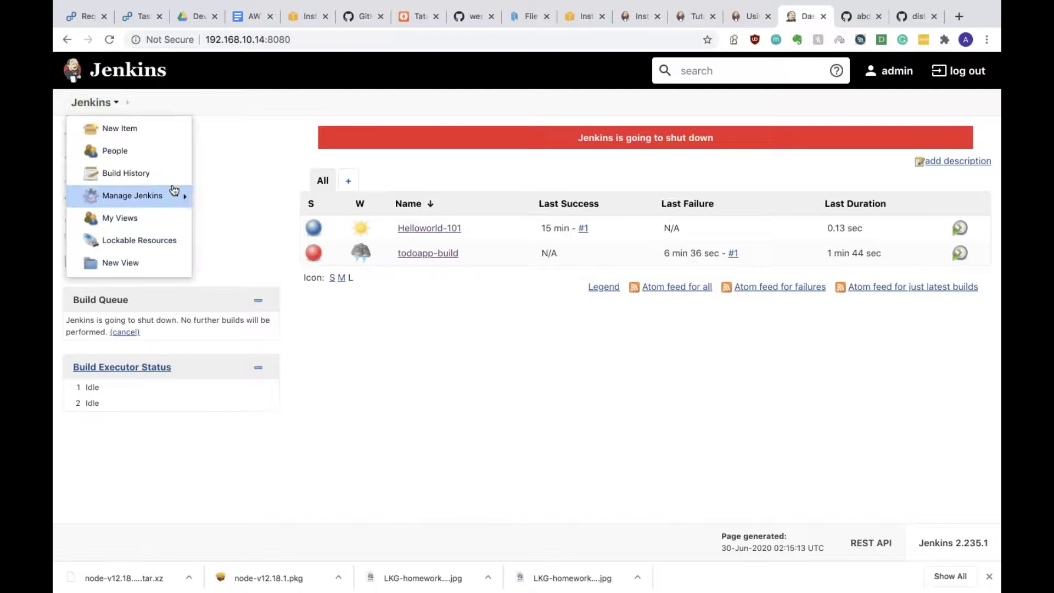
mouse_move(175, 193)
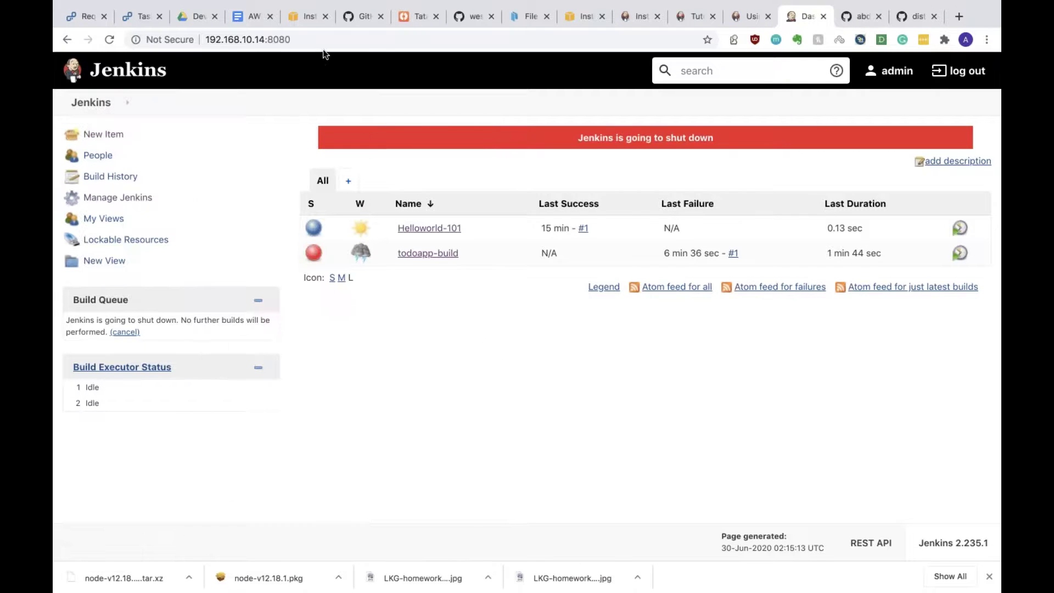
click(338, 40)
click(336, 41)
text(/restart)
key(Return)
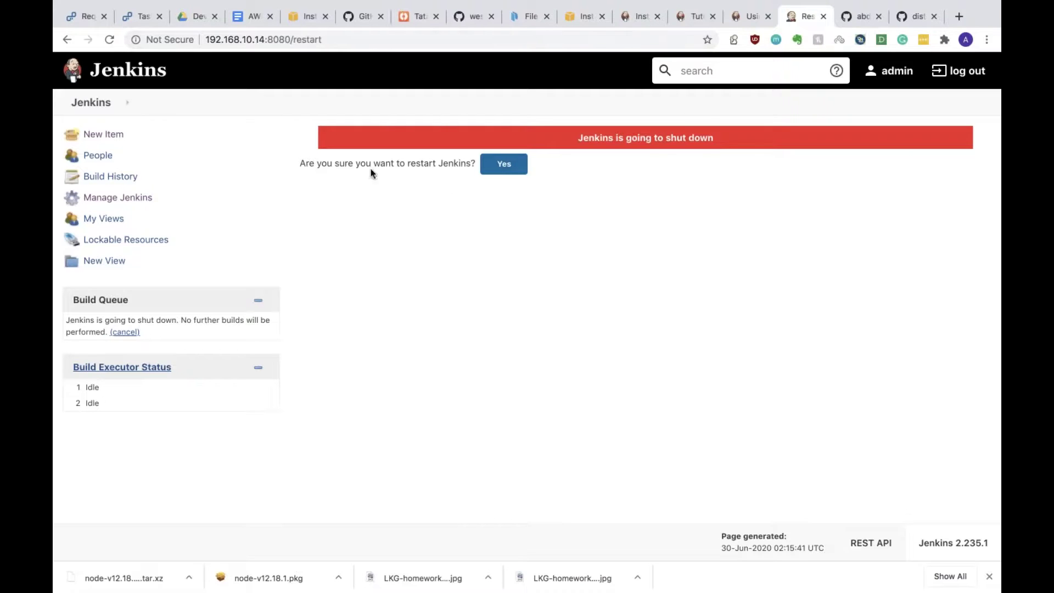
Step: Confirm the Jenkins restart and reload the page until the sign-in screen returns
click(504, 167)
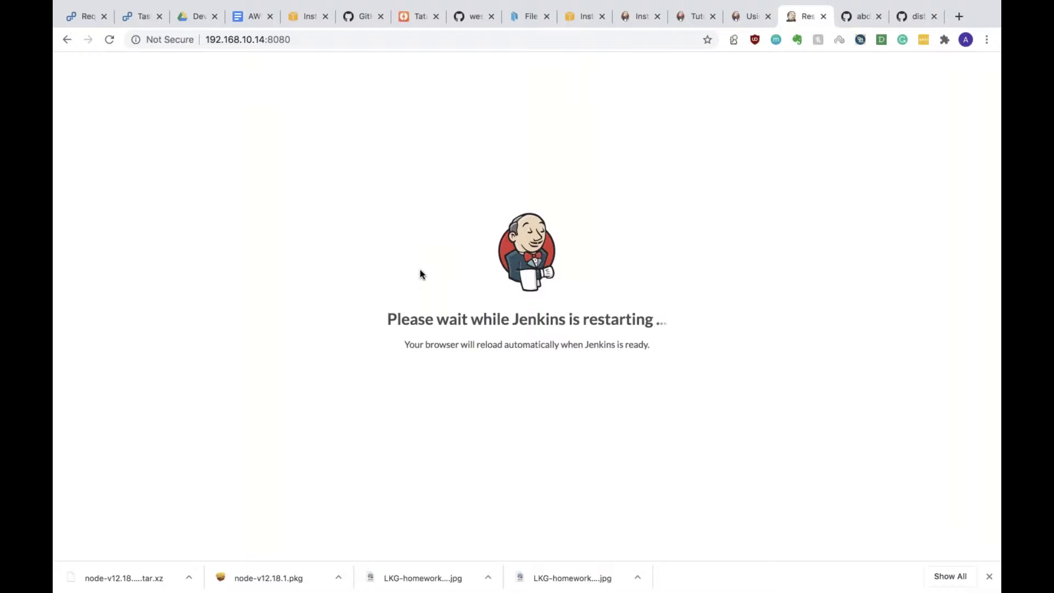
mouse_move(433, 4)
mouse_move(55, 3)
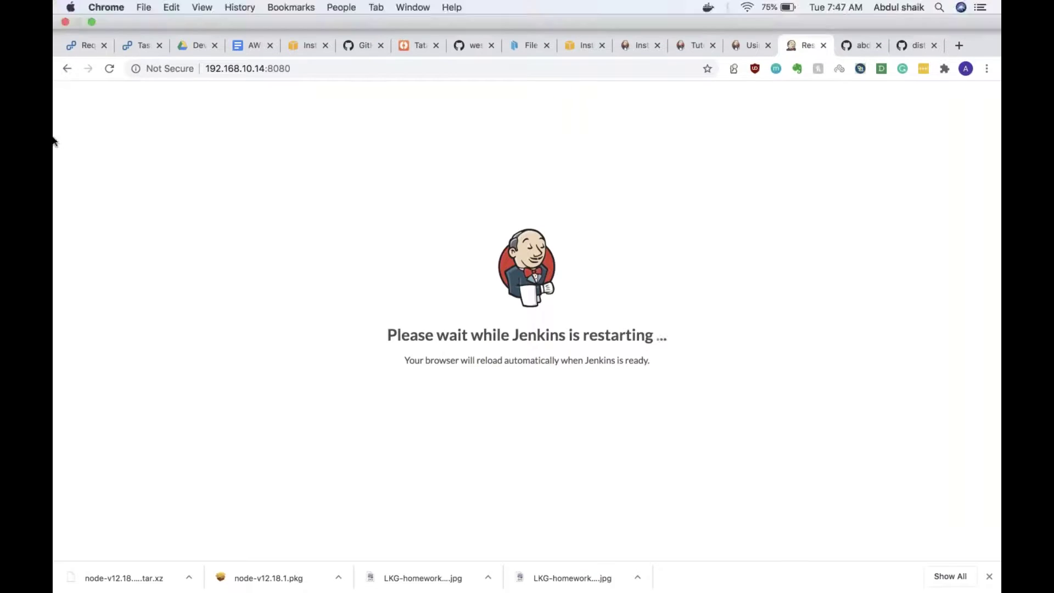
click(109, 38)
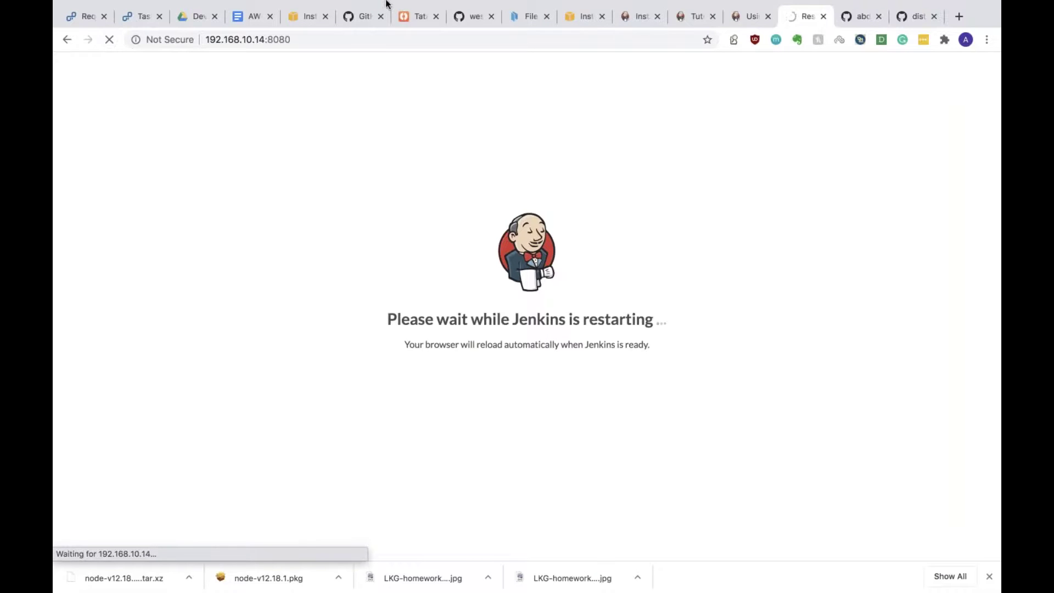
mouse_move(750, 4)
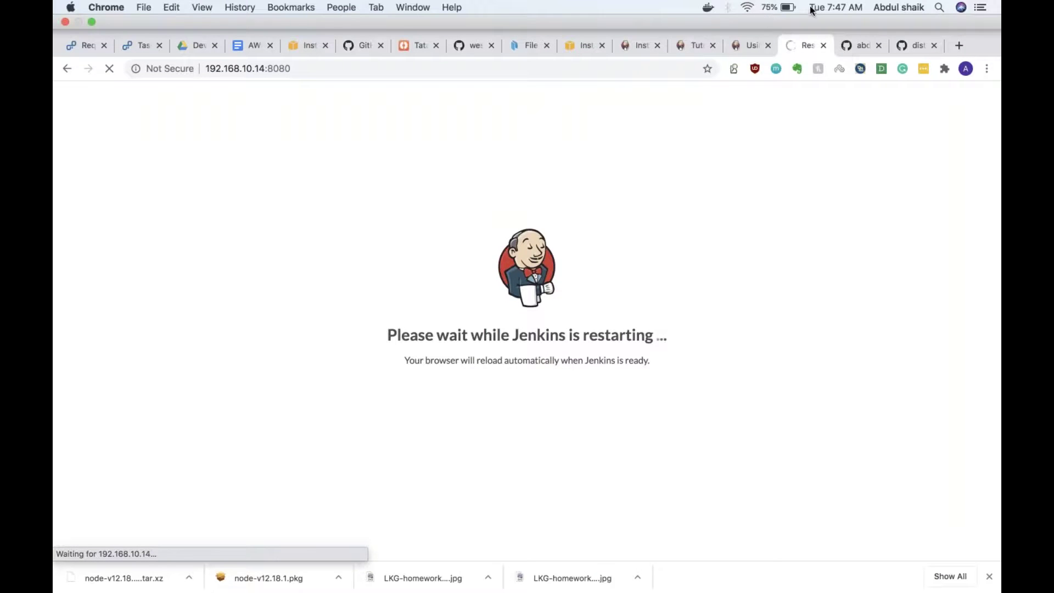
key(ctrl+Right)
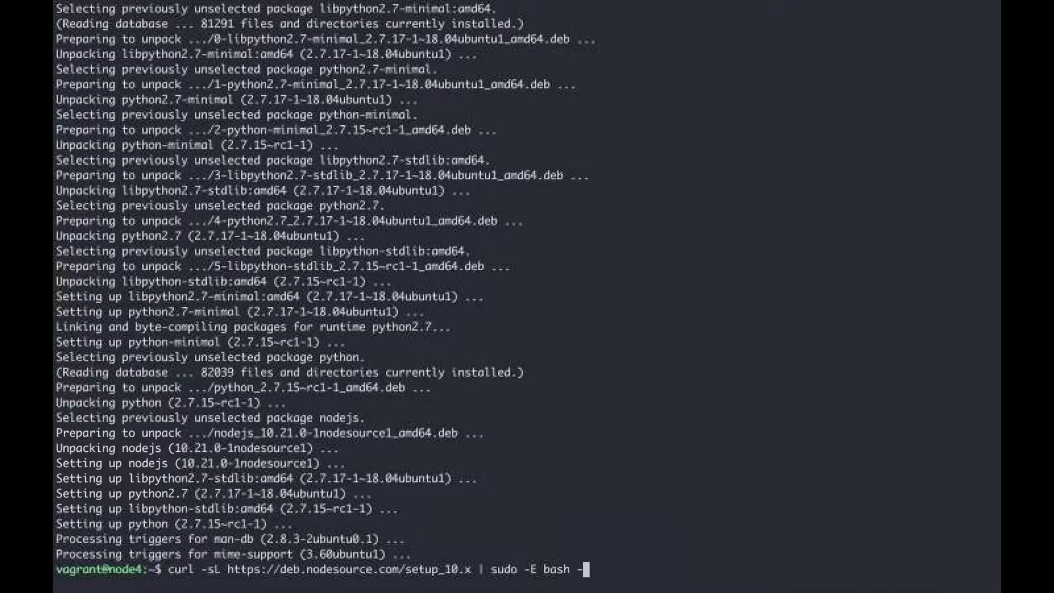
key(ctrl+Left)
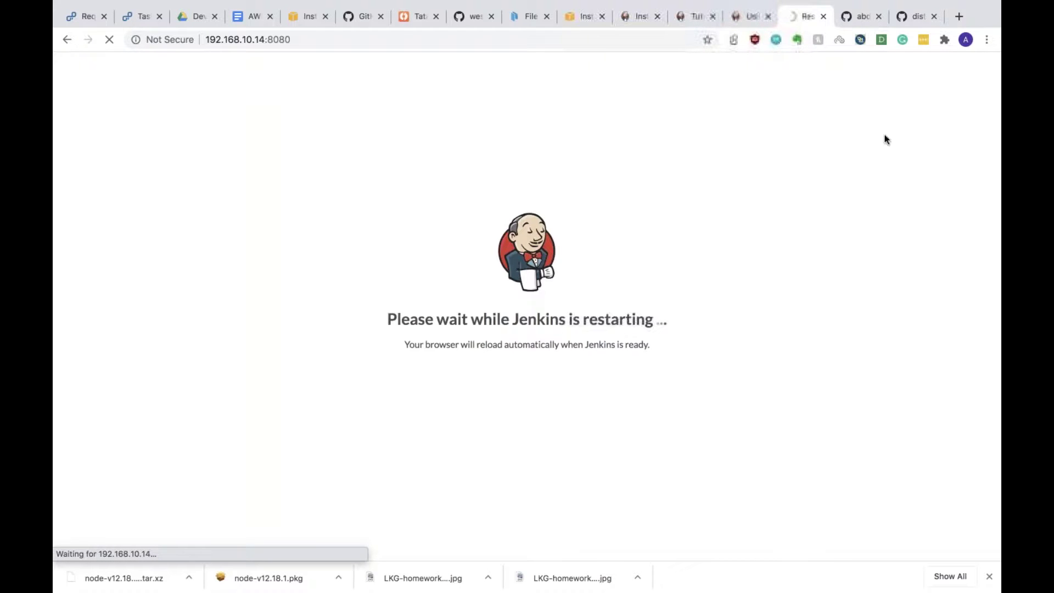
mouse_move(680, 6)
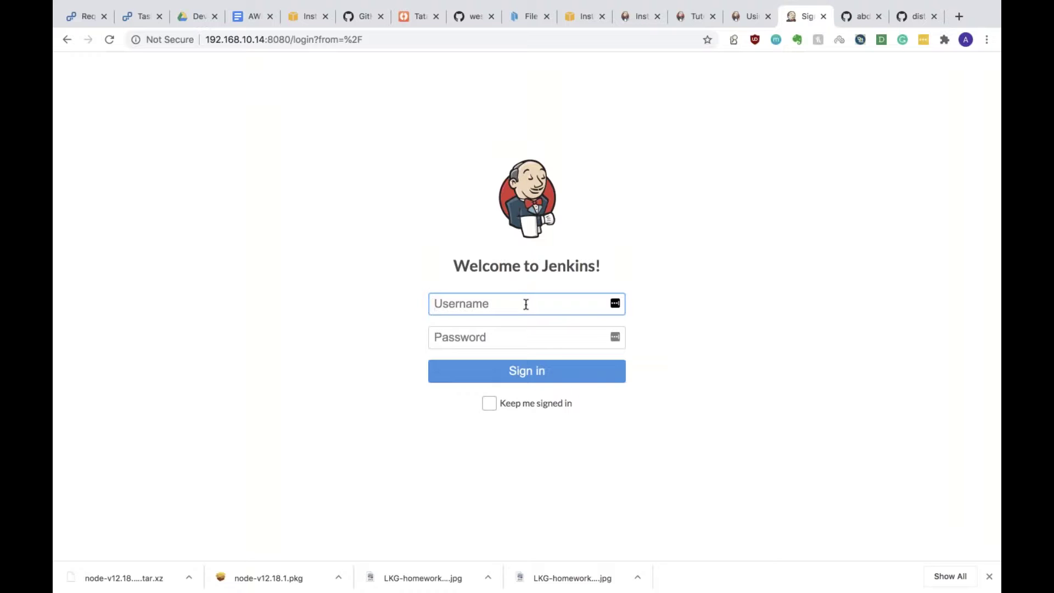
Step: Sign in as admin with the account password and decline LastPass's offer to save it
text(admin)
key(Tab)
text(admin)
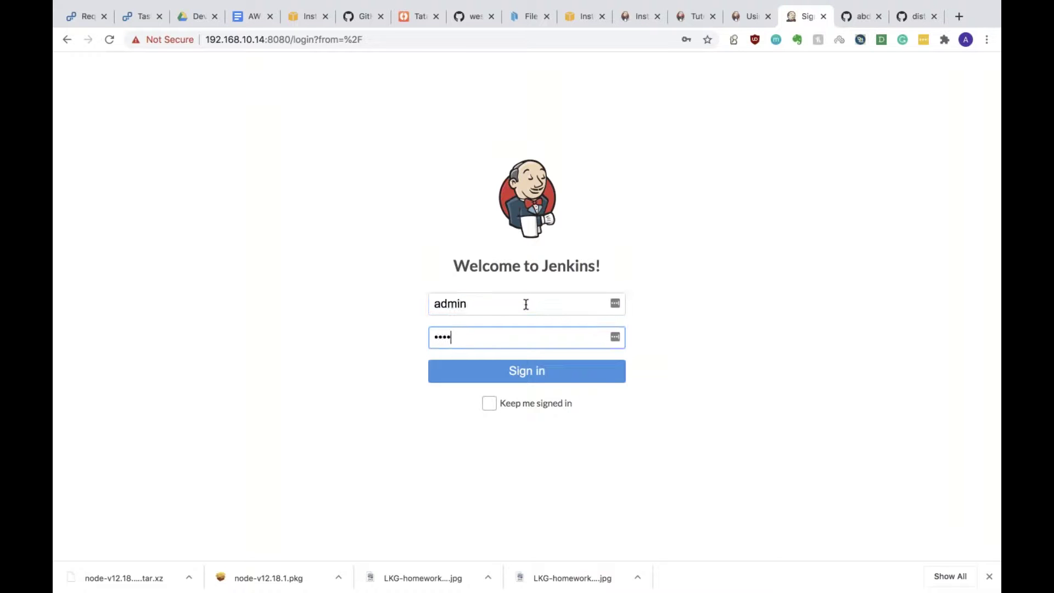
key(Return)
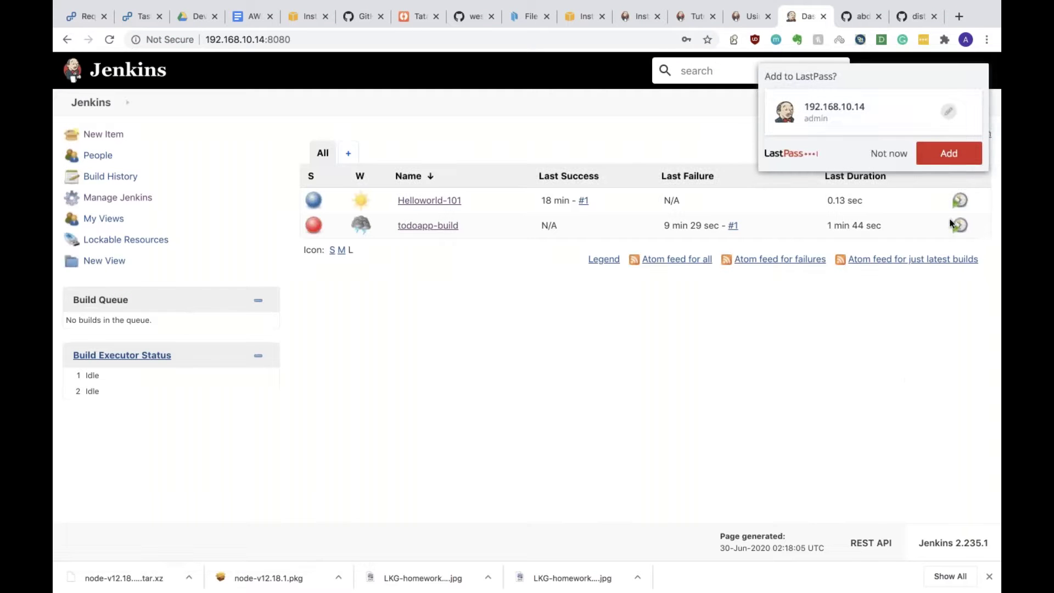
click(889, 153)
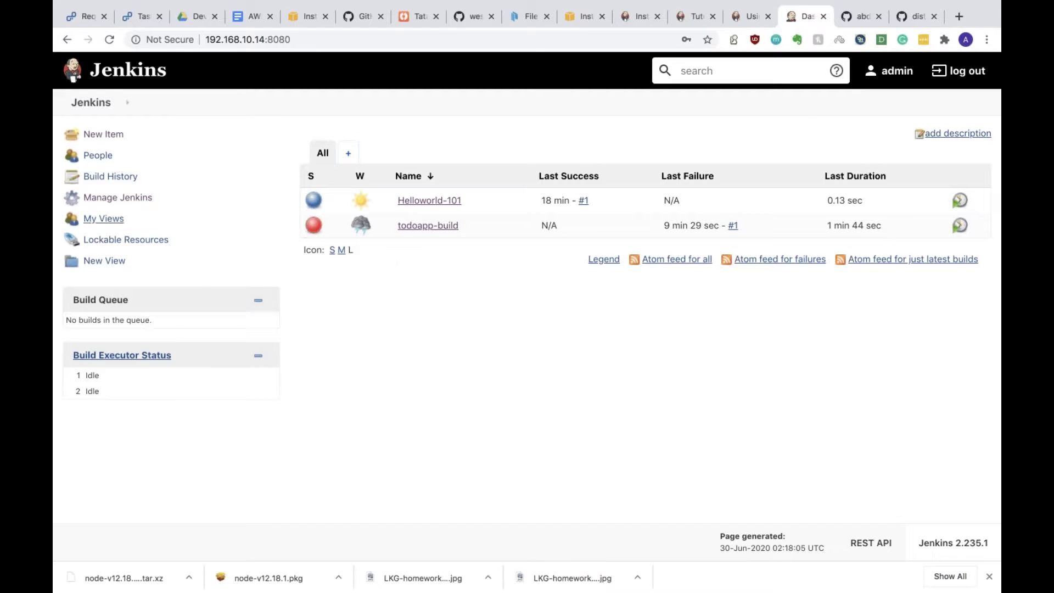
click(117, 106)
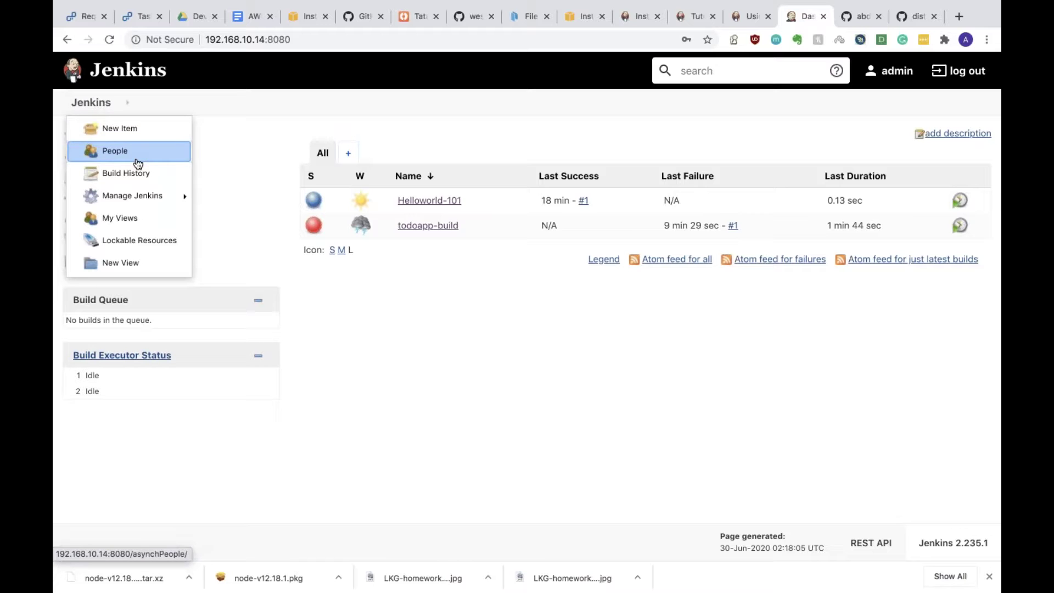
Step: Open People, view the admin user's page, then return to the People list
click(137, 163)
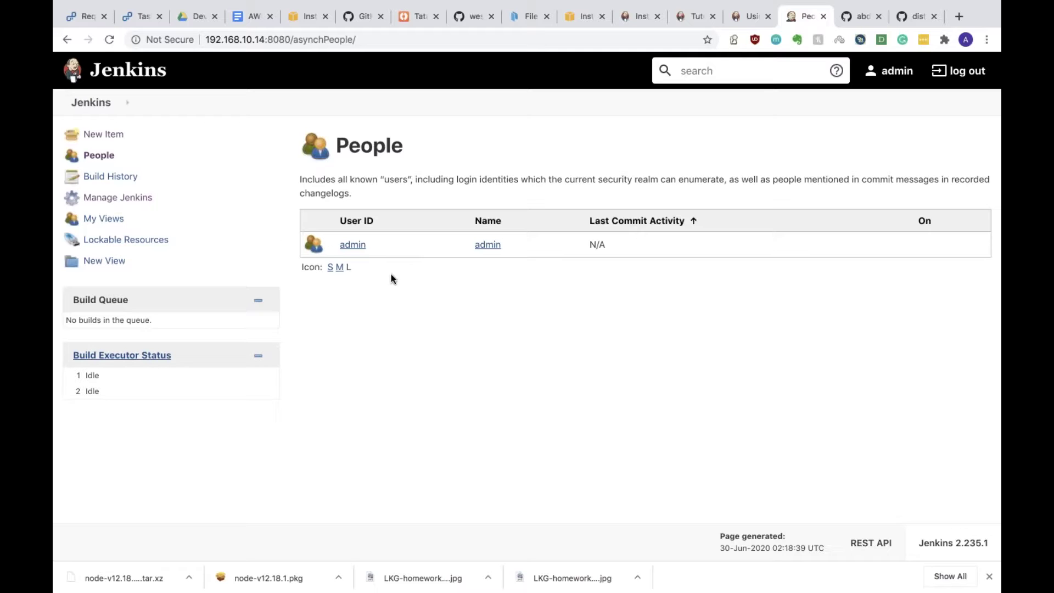
click(360, 247)
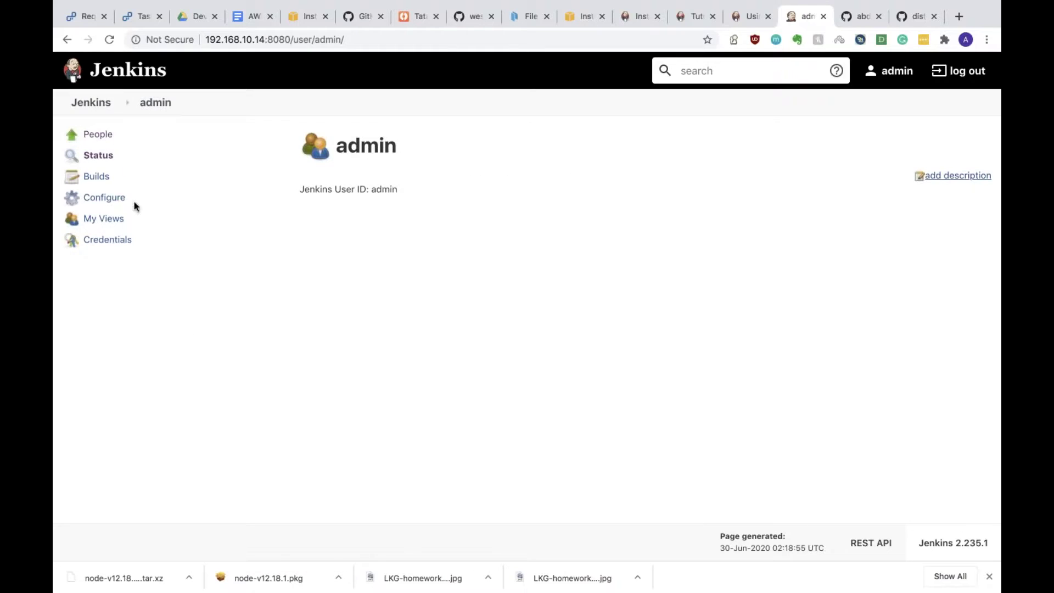
click(97, 137)
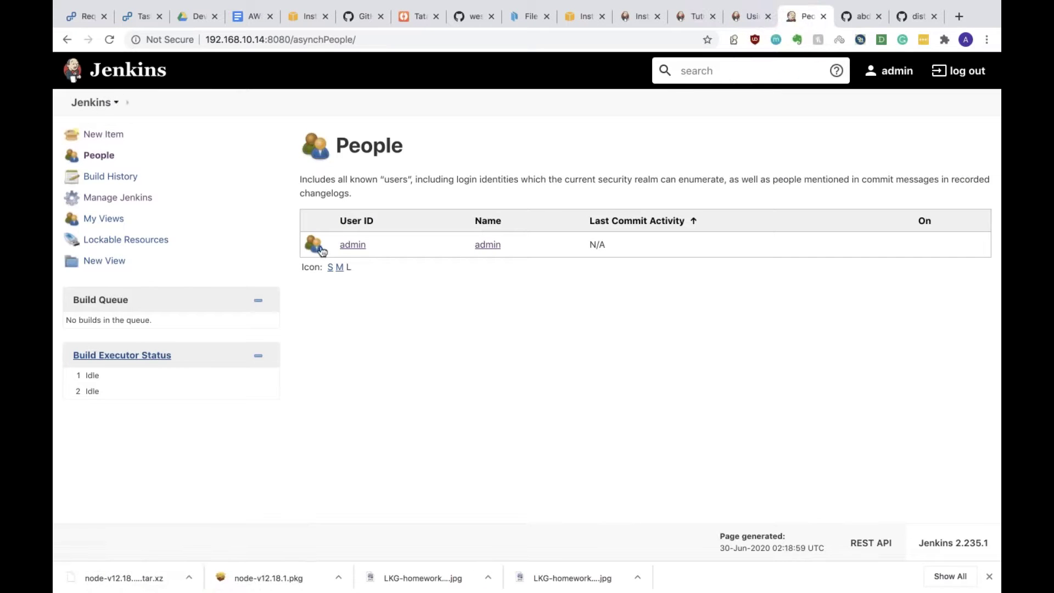
Step: Go to Manage Jenkins > Manage Users from the breadcrumb menu
click(116, 102)
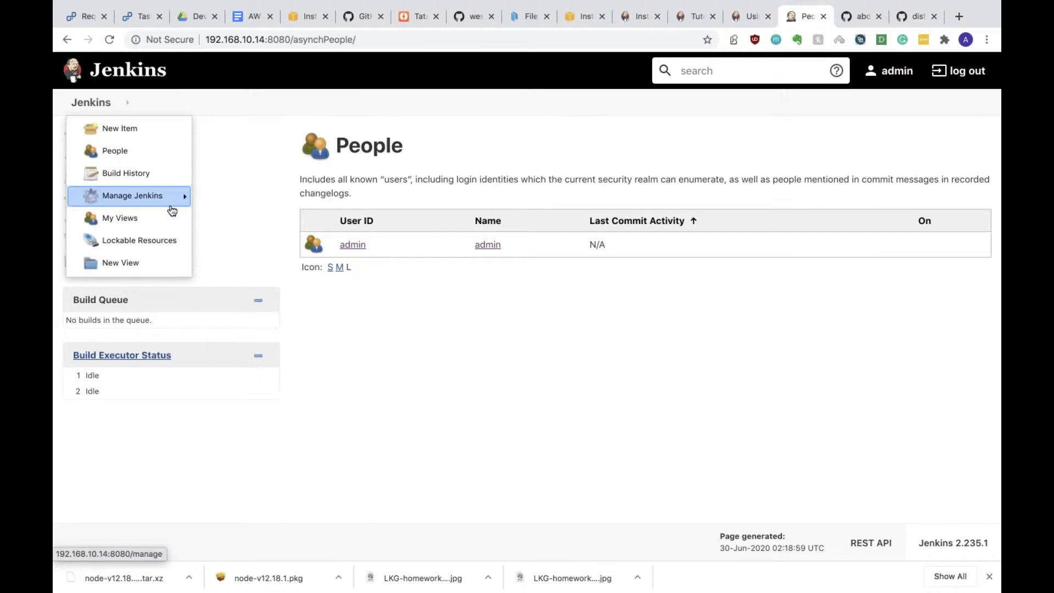
mouse_move(175, 210)
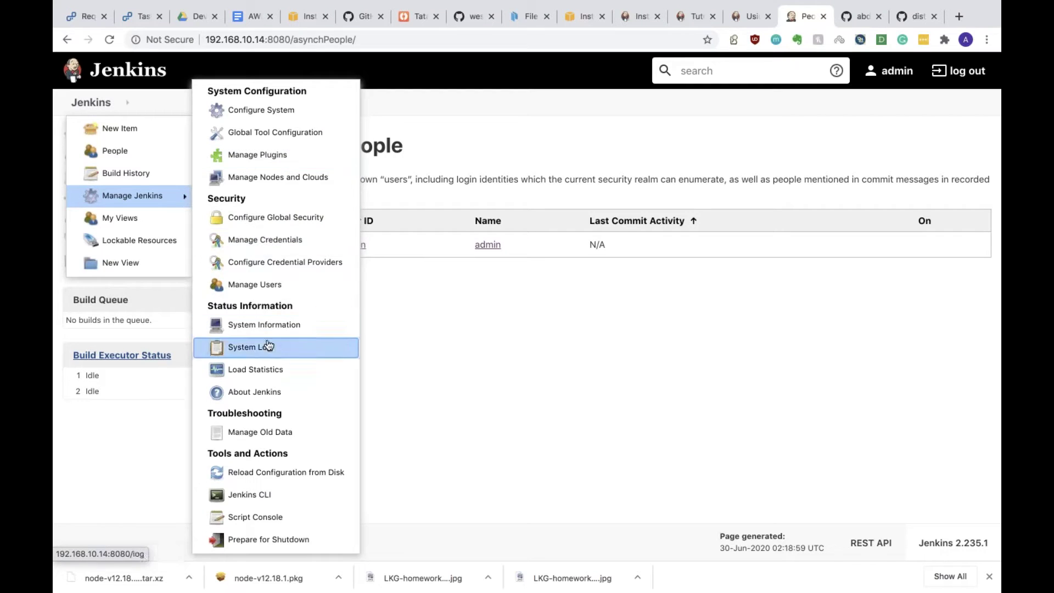
click(285, 286)
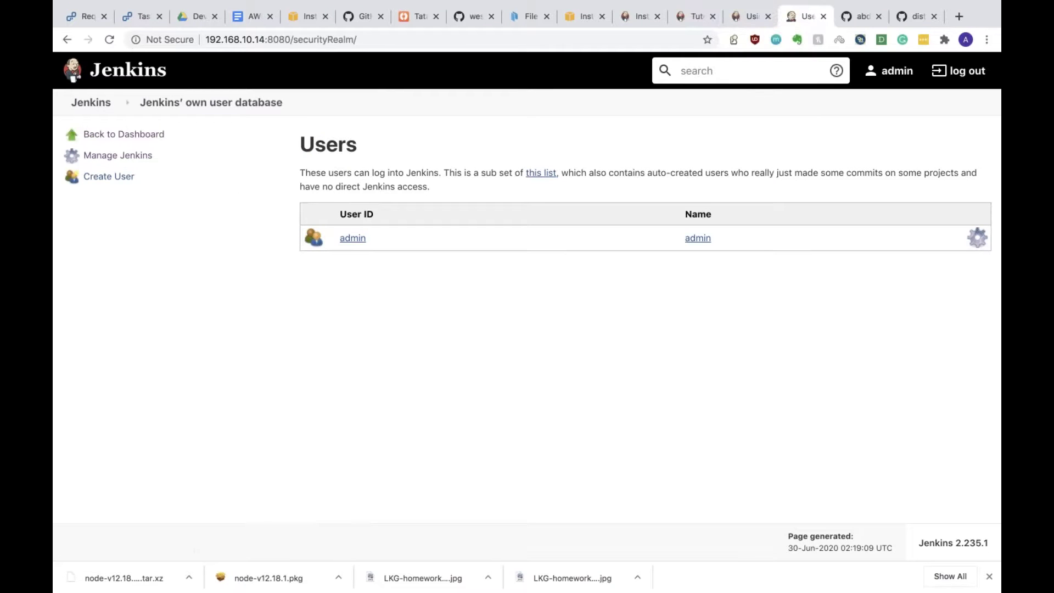
Step: Fill the new-user form with username admin2, a password and confirmation, full name admin, and e-mail 'admin'
click(111, 184)
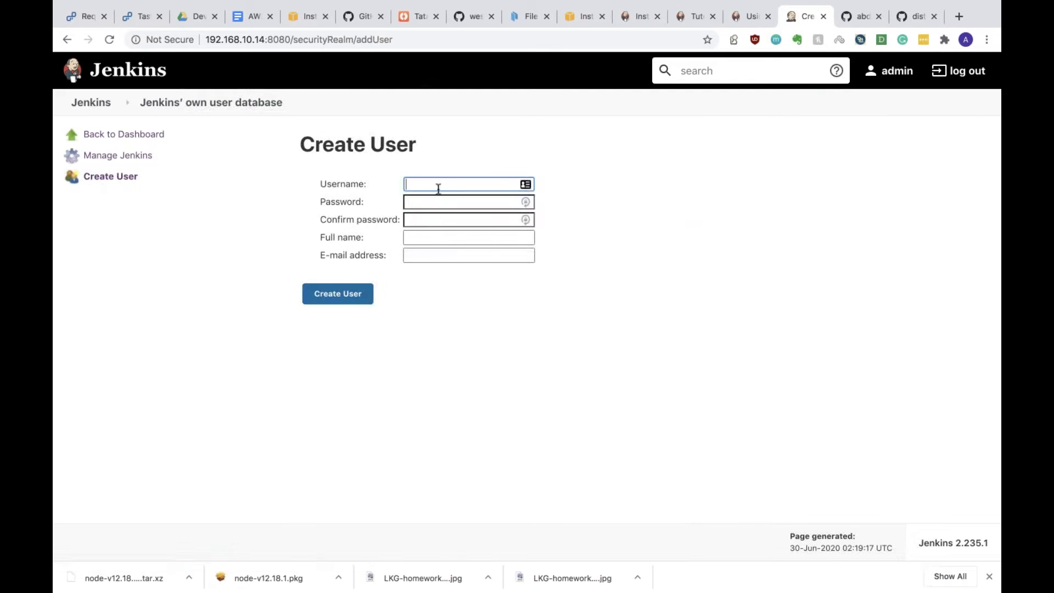
text(adm)
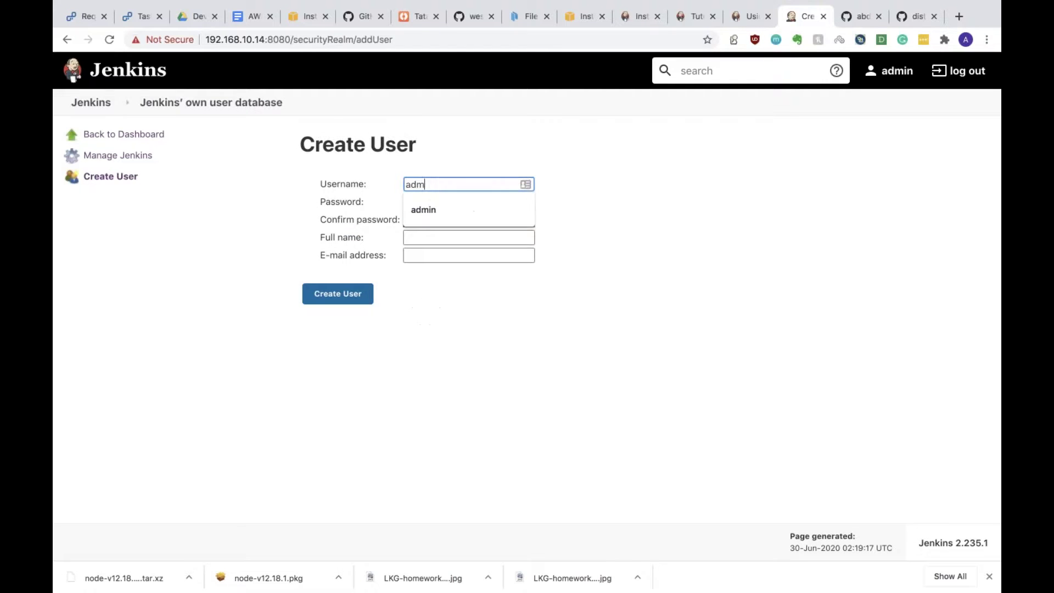
text(in2)
key(Tab)
text(123)
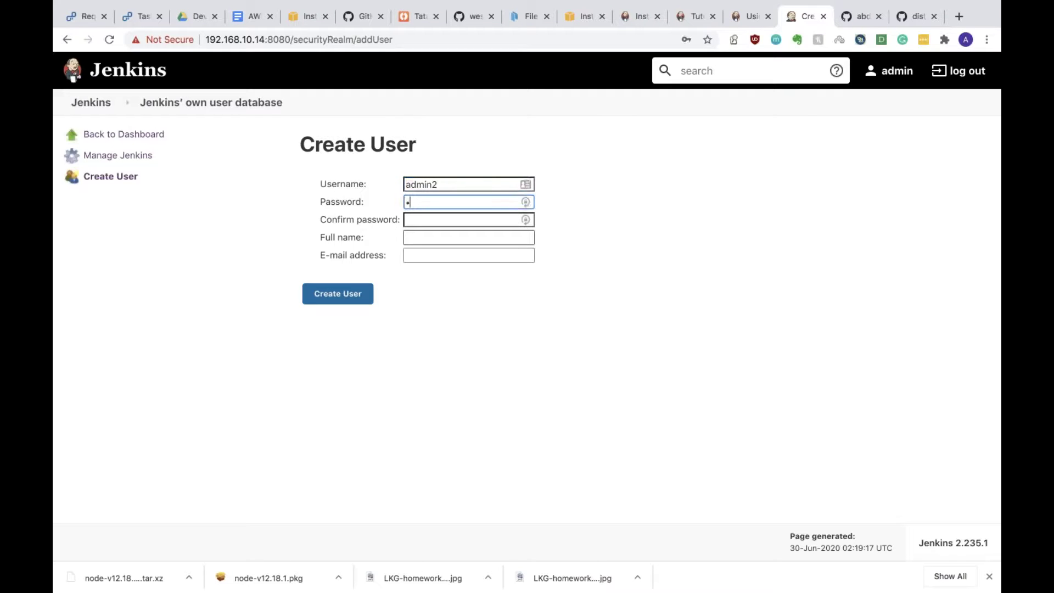
text(456)
key(Tab)
text(1234)
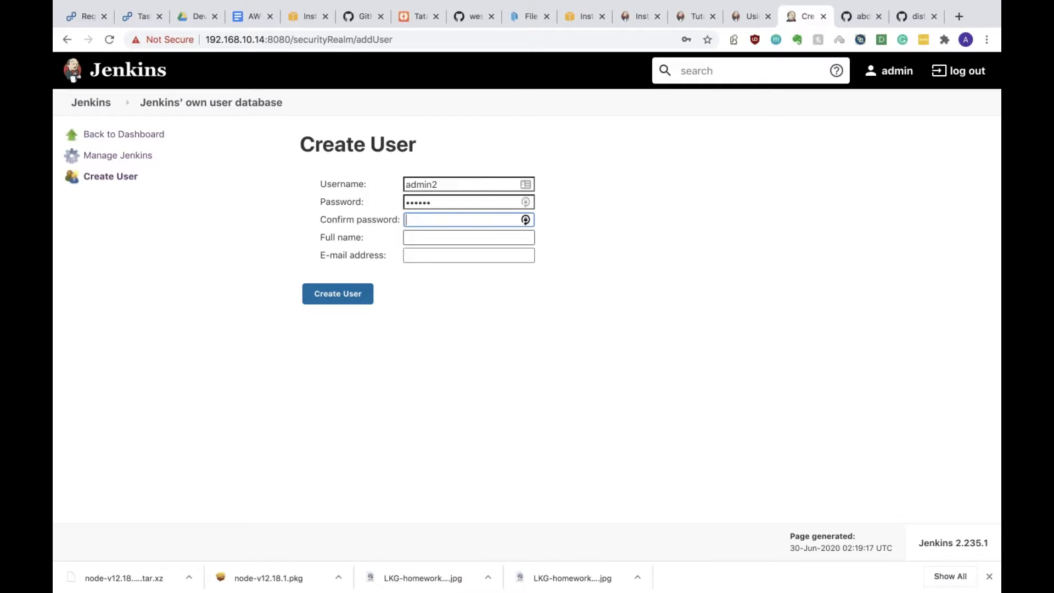
text(123456)
key(Tab)
text(admin)
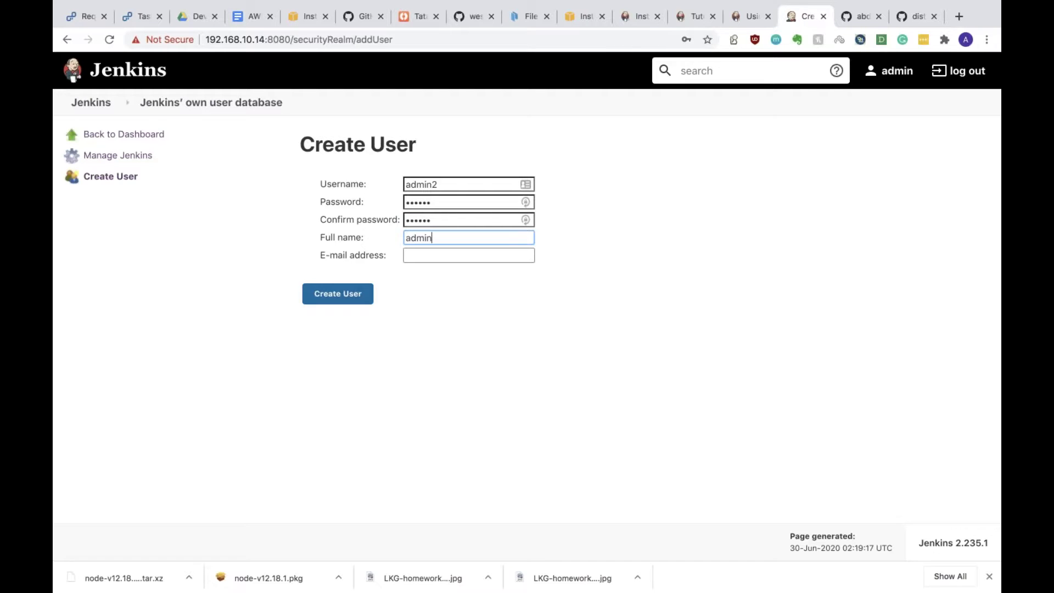
key(Tab)
text(admin)
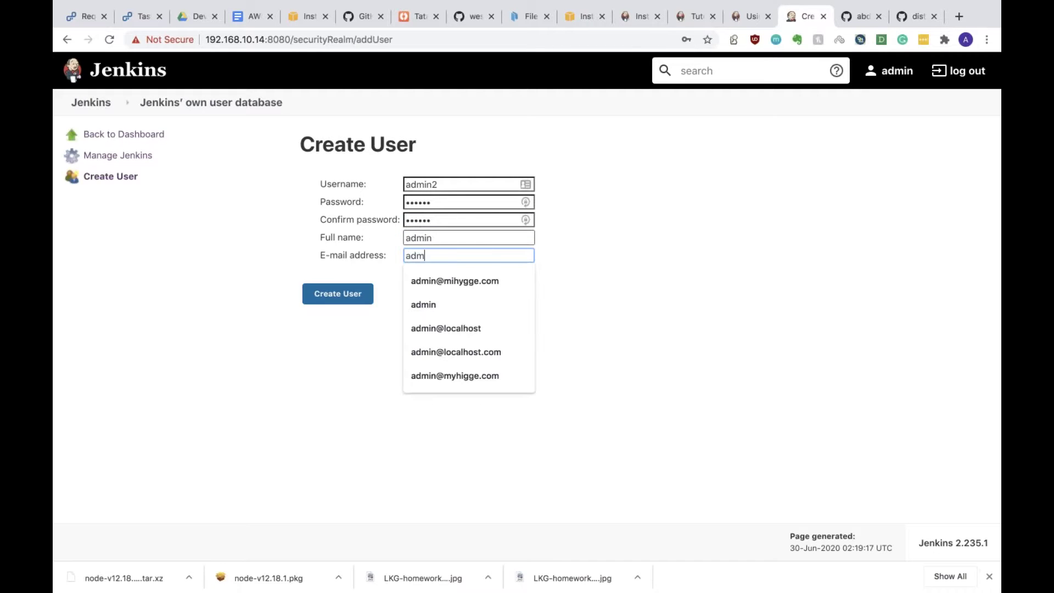
click(372, 319)
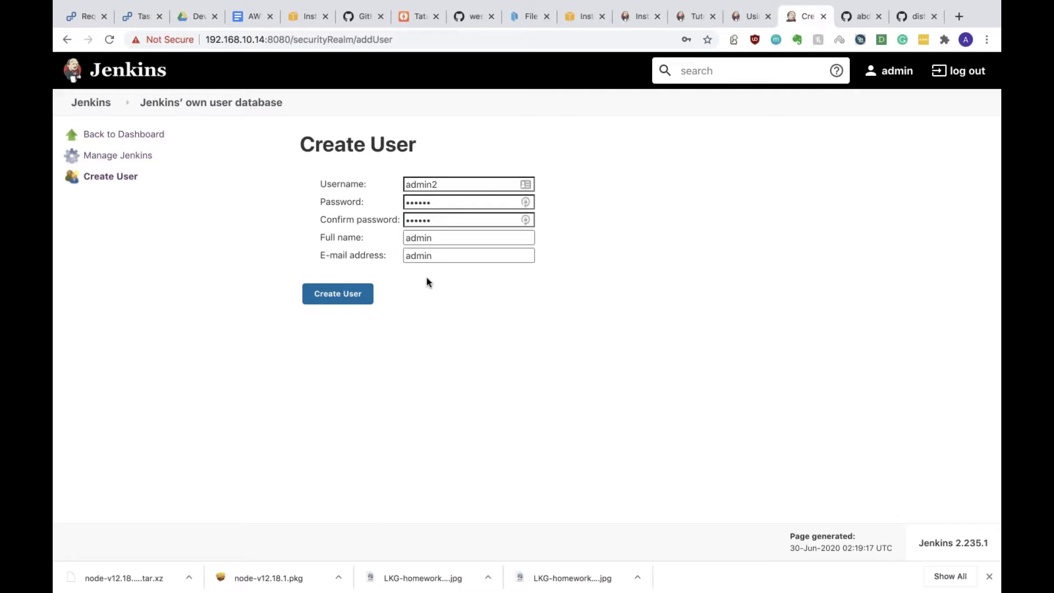
Step: After the invalid e-mail error, remove the stray @ from the username and complete the e-mail address
click(333, 296)
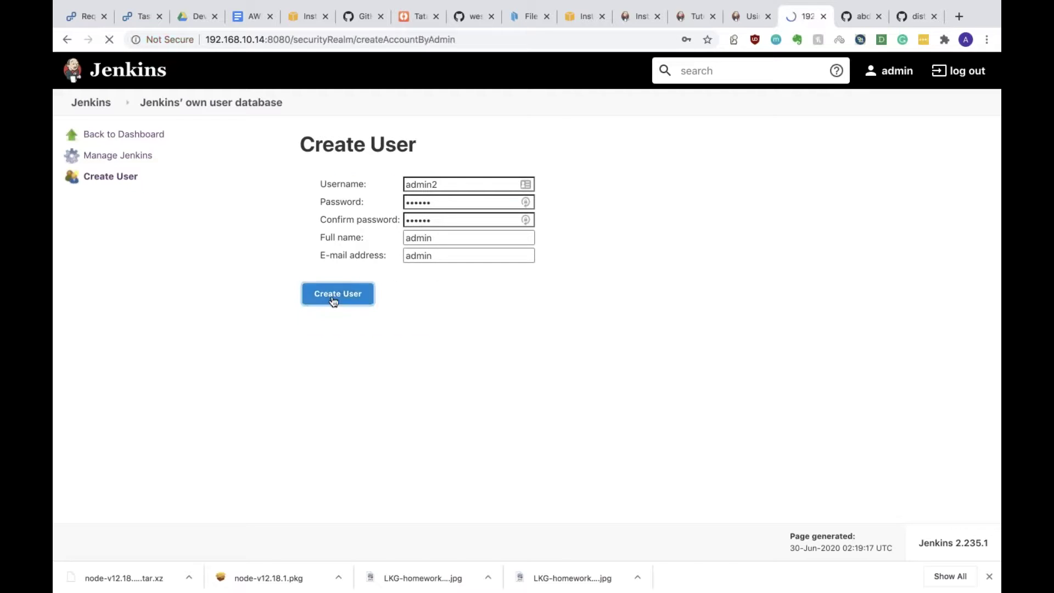
click(432, 275)
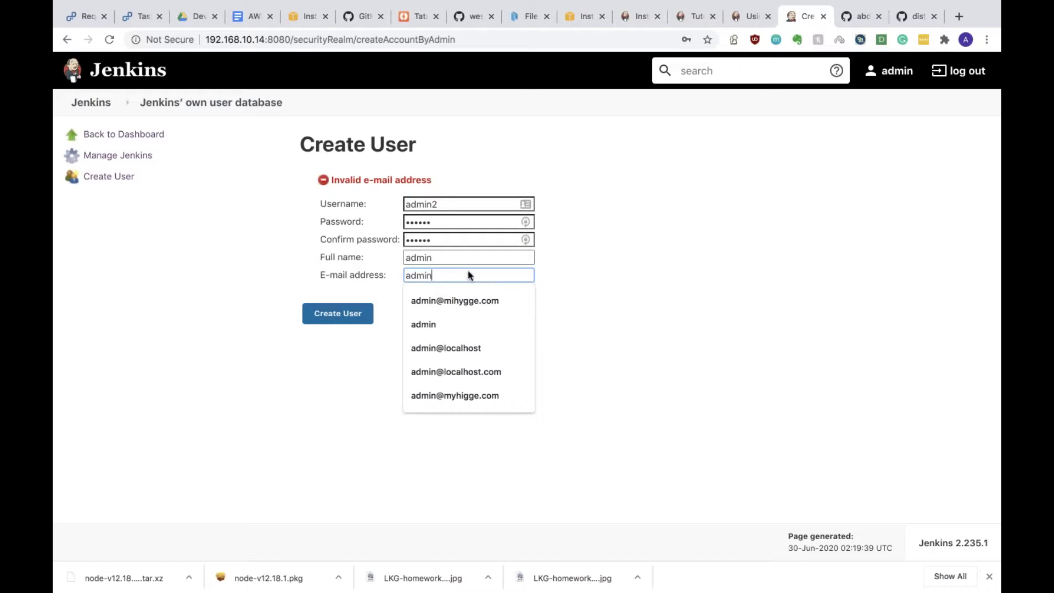
key(Return)
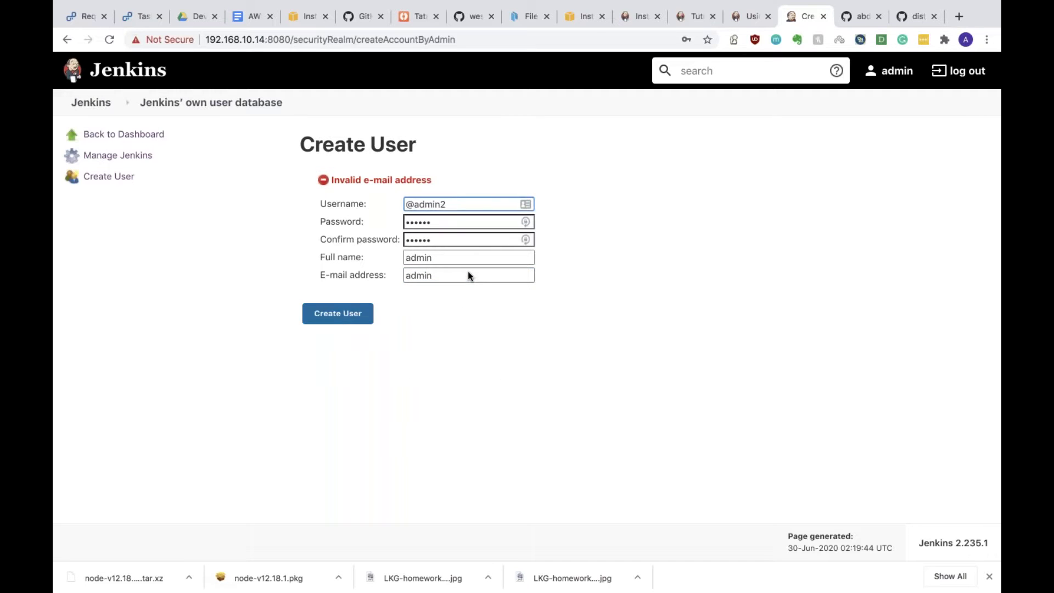
click(469, 275)
key(BackSpace)
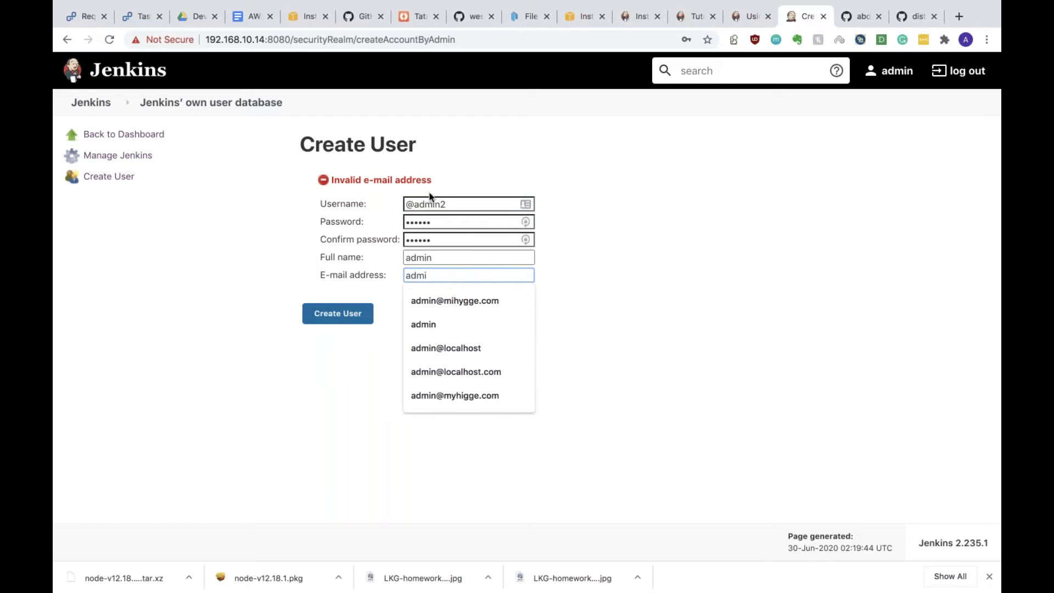
click(412, 204)
key(Delete)
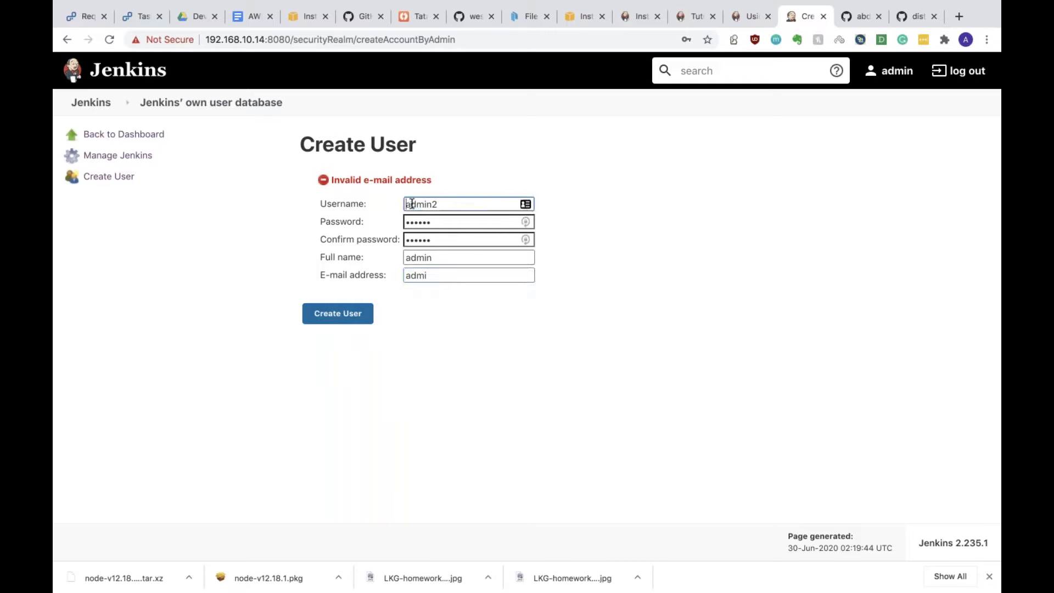
click(441, 277)
text(n)
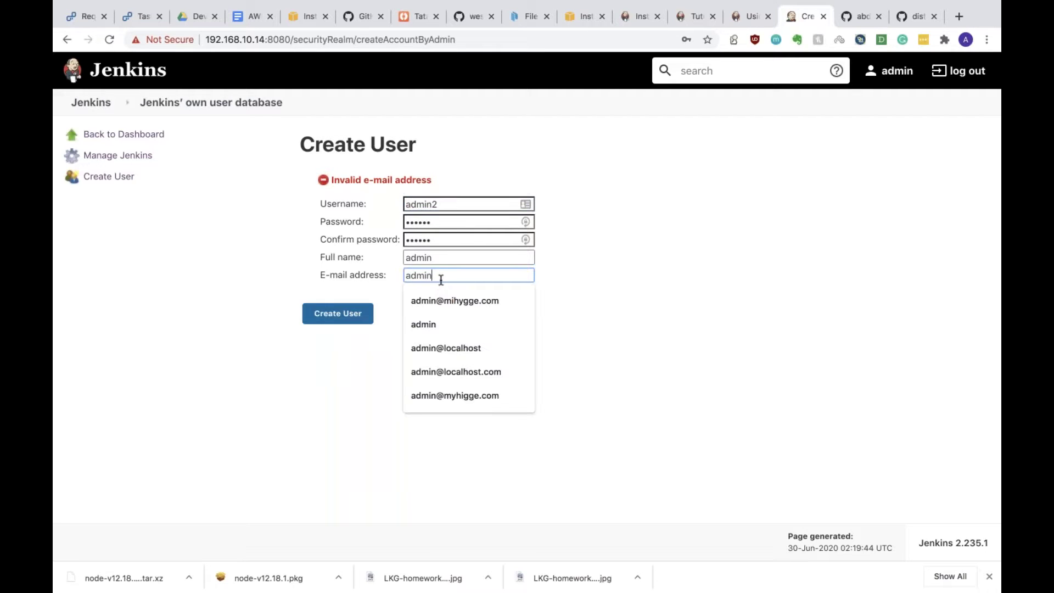
text(@a)
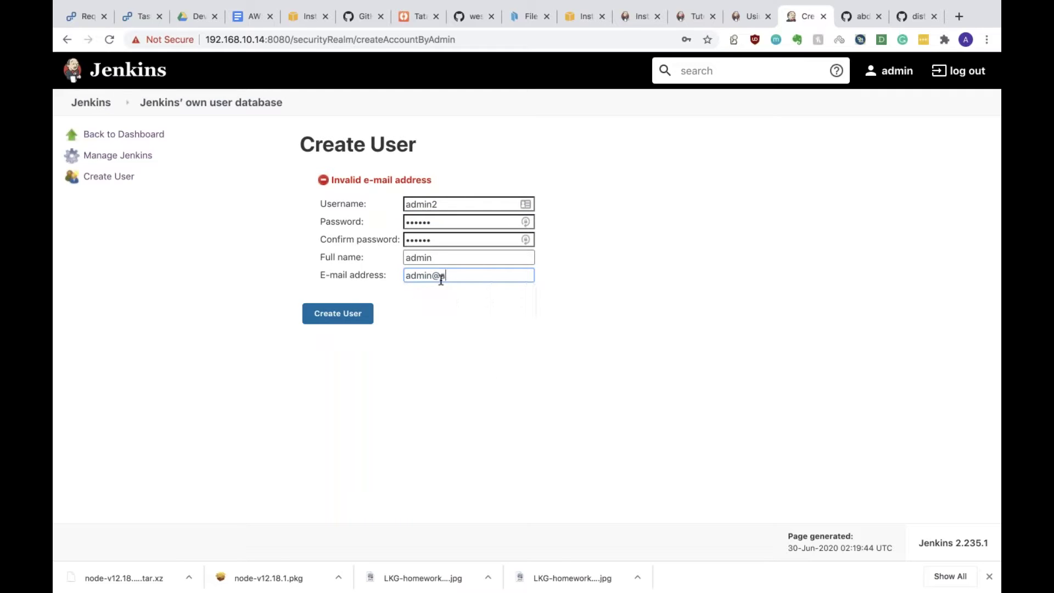
text(dmin.com)
Step: Create user admin2, dismissing Chrome's password warning and declining LastPass's save prompt
click(348, 314)
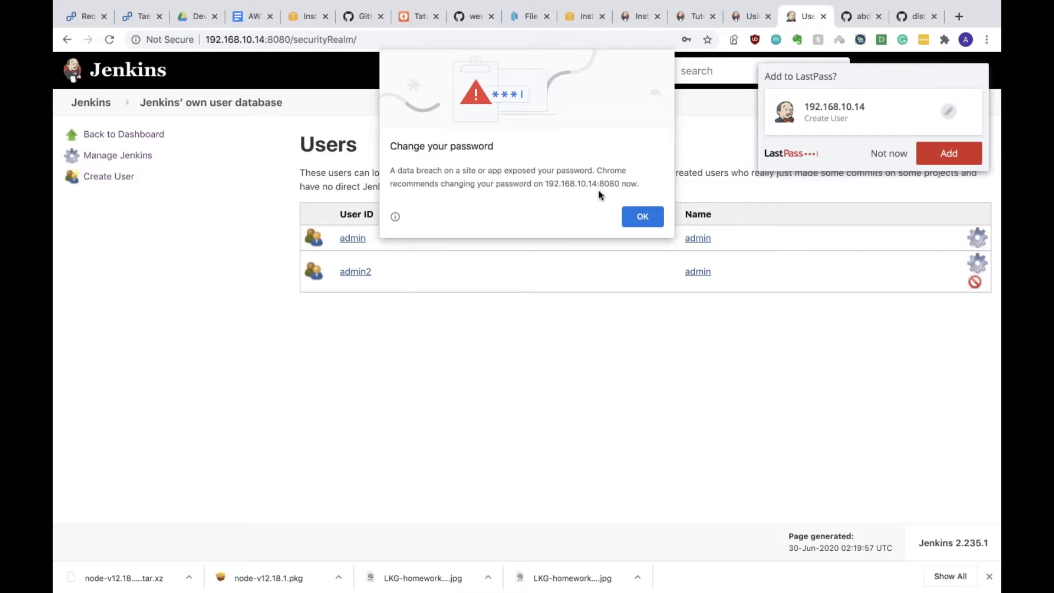
click(643, 216)
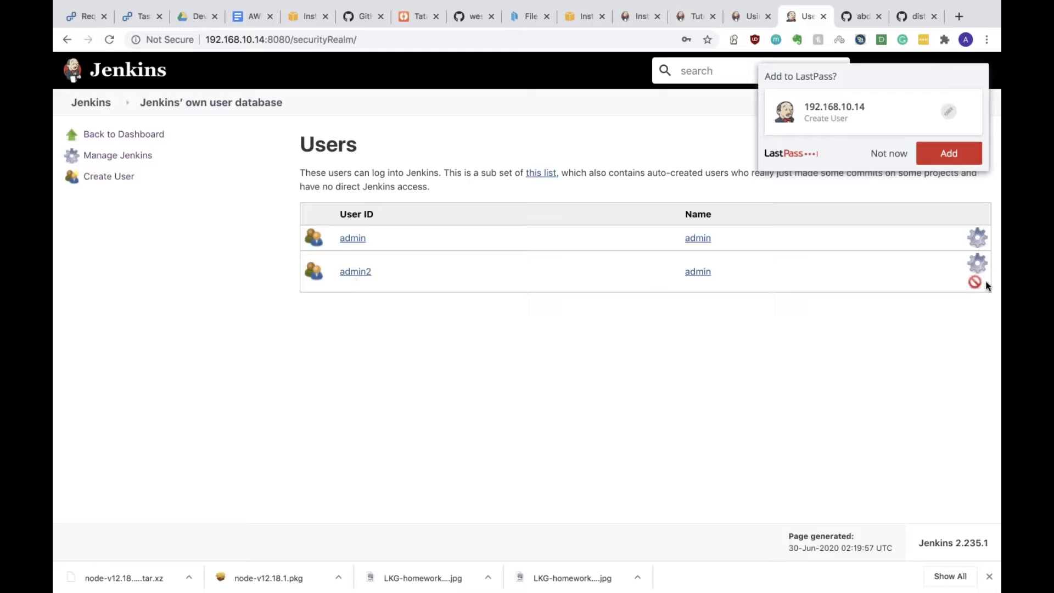
click(889, 154)
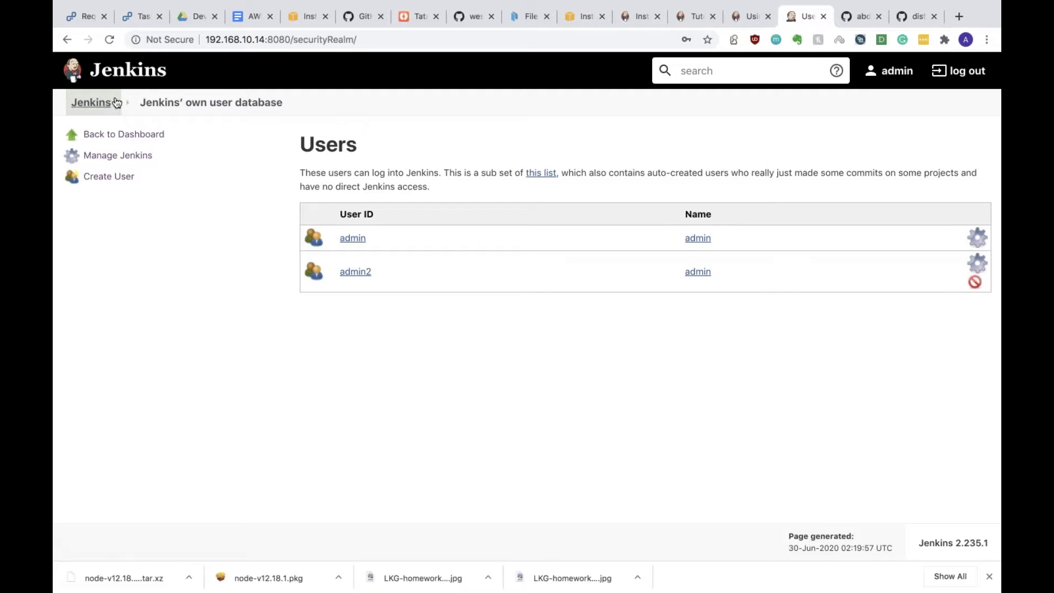
Step: Go to the Build History page from the Jenkins breadcrumb menu
click(117, 104)
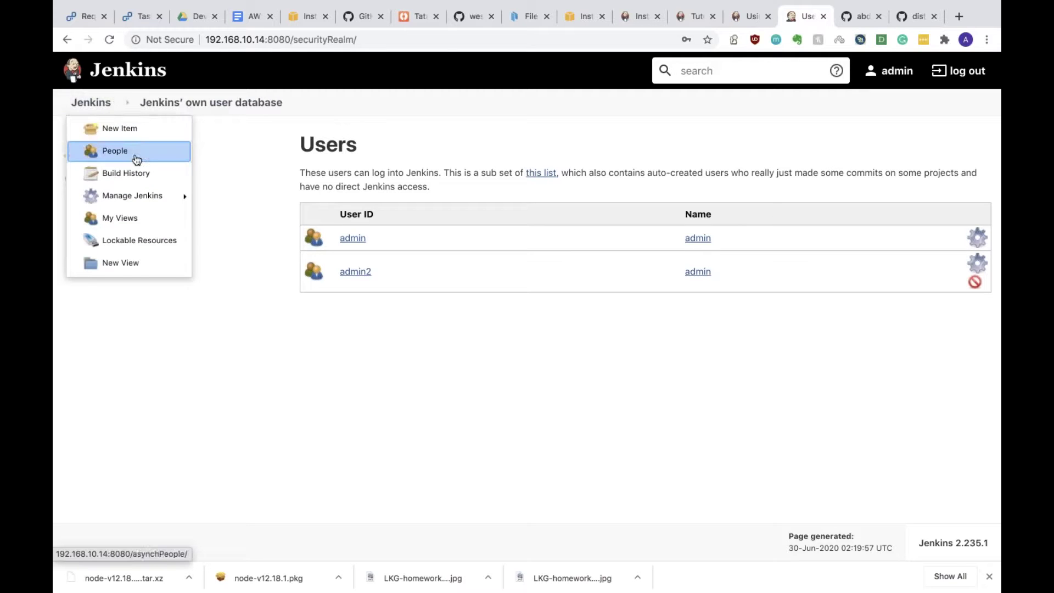
click(138, 173)
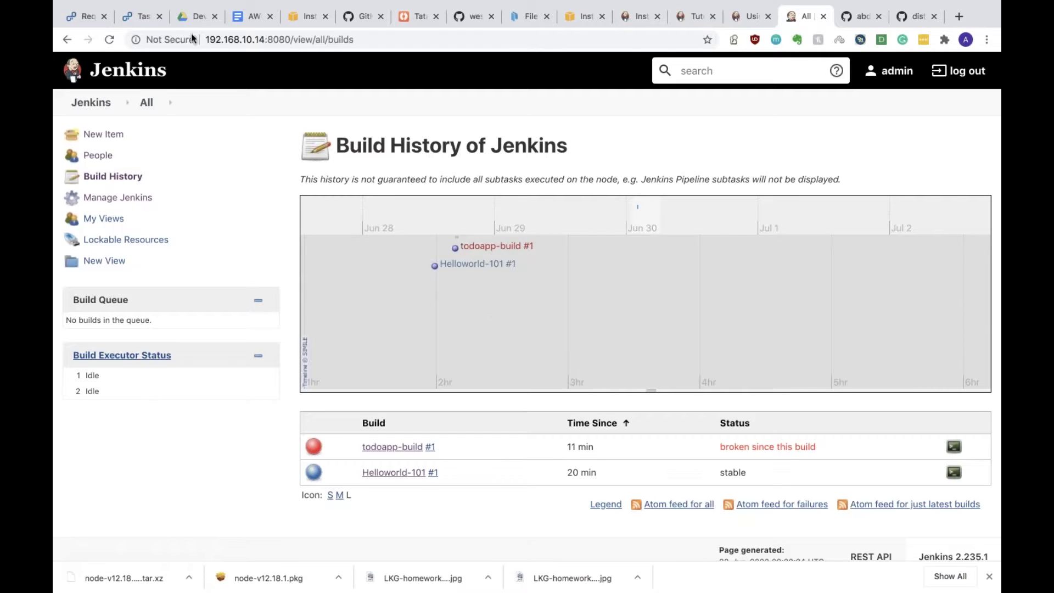
Step: Open Manage Jenkins and scroll through its configuration, security and status sections
click(105, 199)
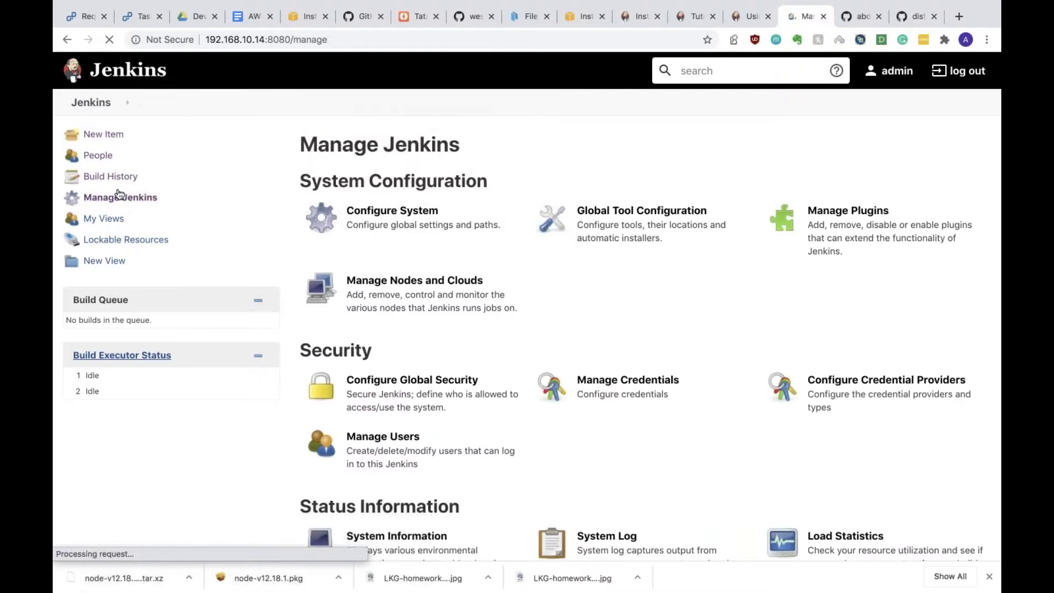
scroll(376, 302, down, 10)
scroll(376, 302, up, 10)
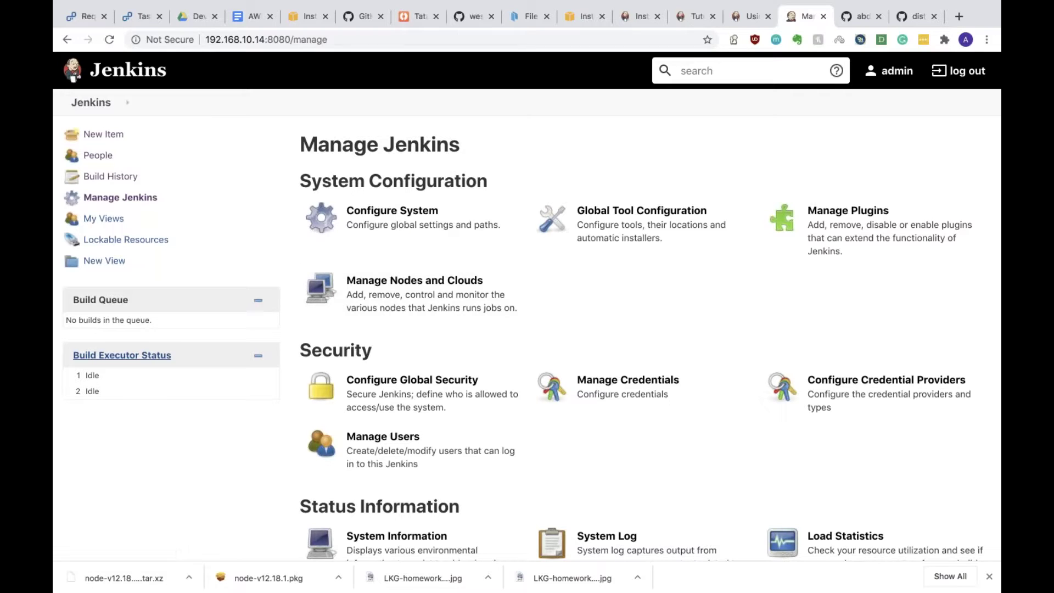
Step: Open Configure System and select the home directory path /var/lib/jenkins for copying
click(433, 237)
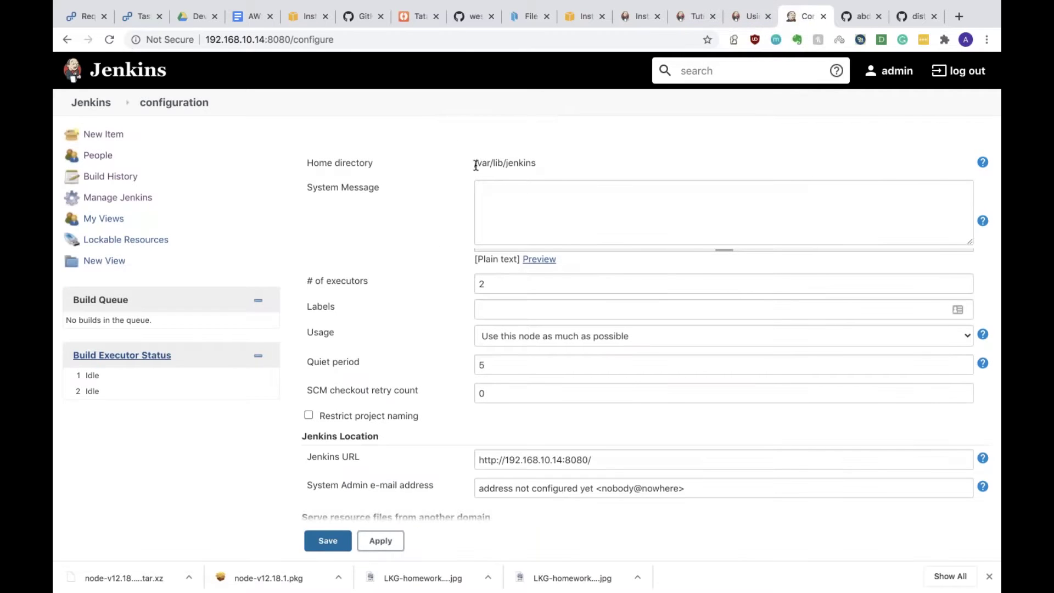
drag(475, 162, 536, 163)
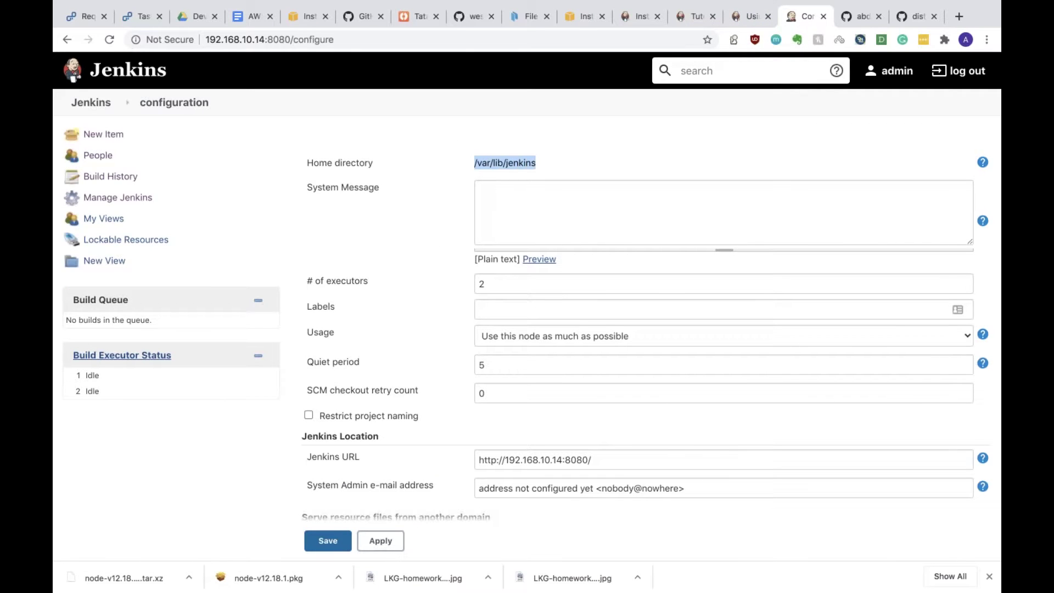
right_click(516, 160)
Step: Copy the home path, then in the terminal cd into /var/lib/jenkins and list it
click(537, 189)
key(ctrl+Right)
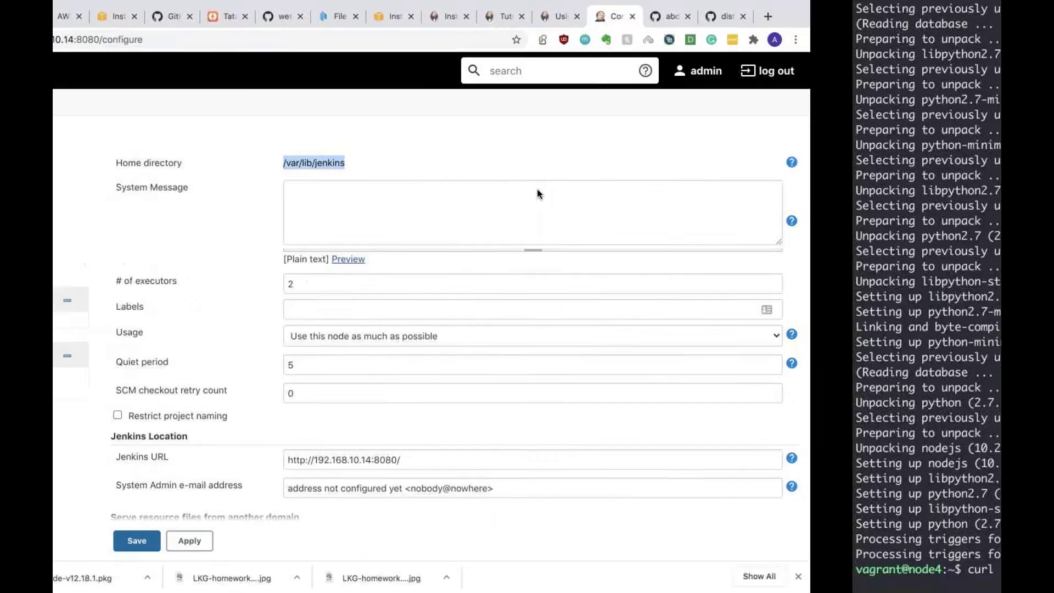
key(ctrl+u)
text(cd /var/lib/jenkins)
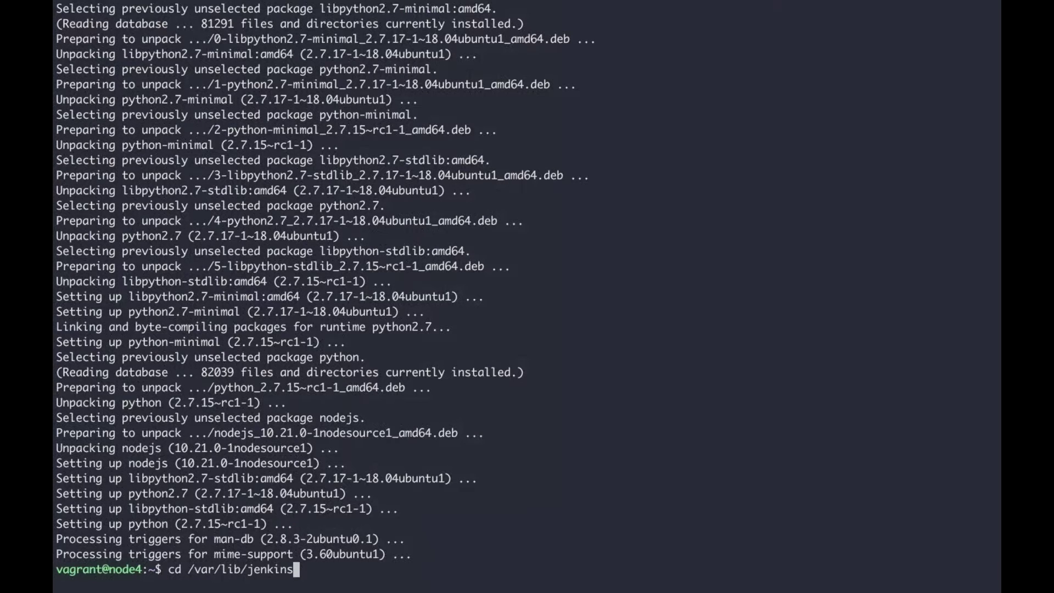
key(Return)
text(ls)
key(Return)
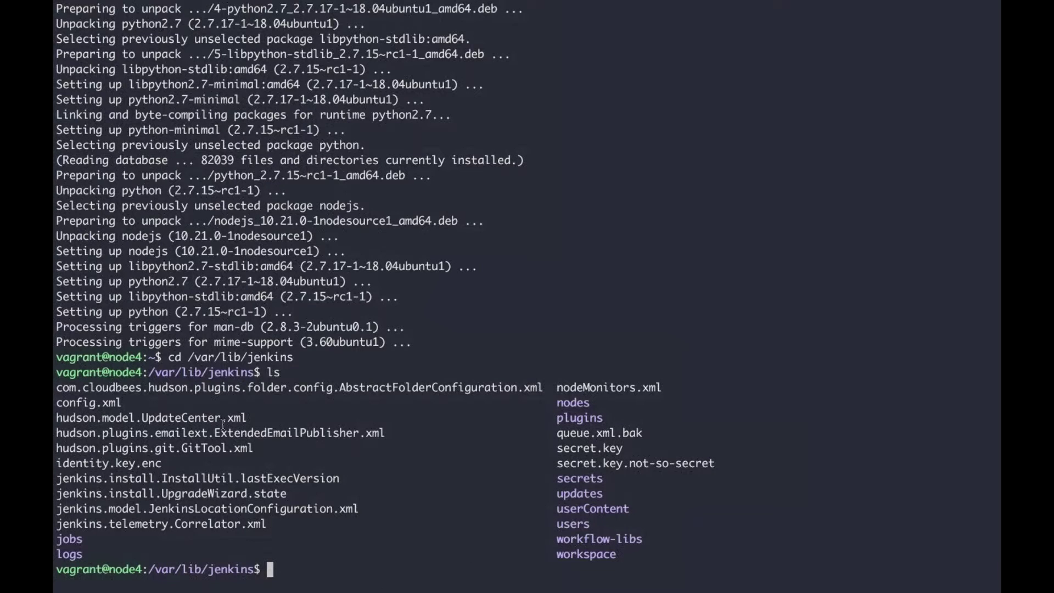
Step: Enter the workspace folder and list the job workspaces
drag(266, 372, 615, 551)
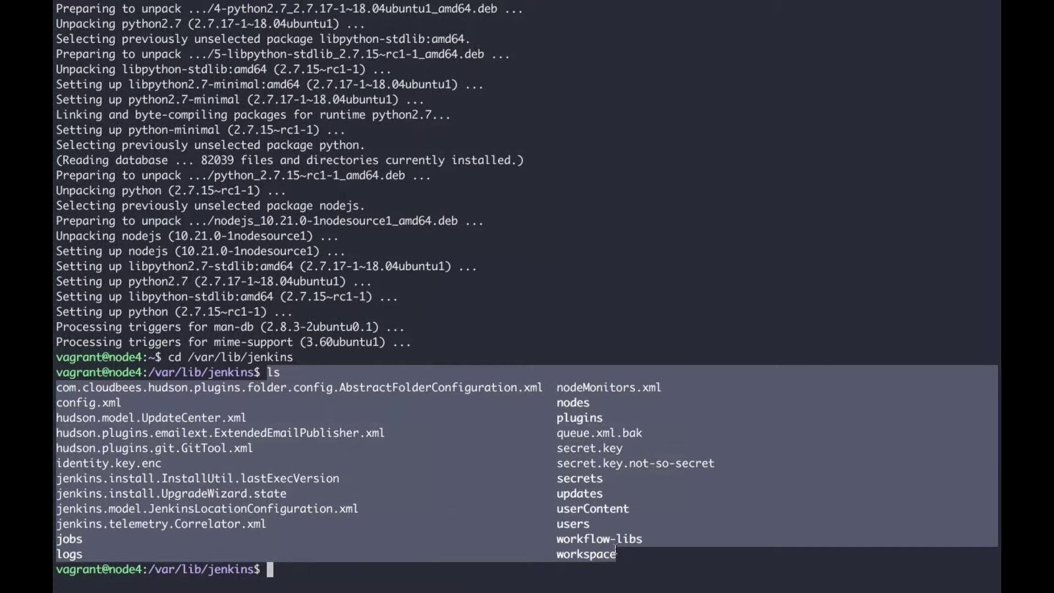
drag(616, 551, 555, 556)
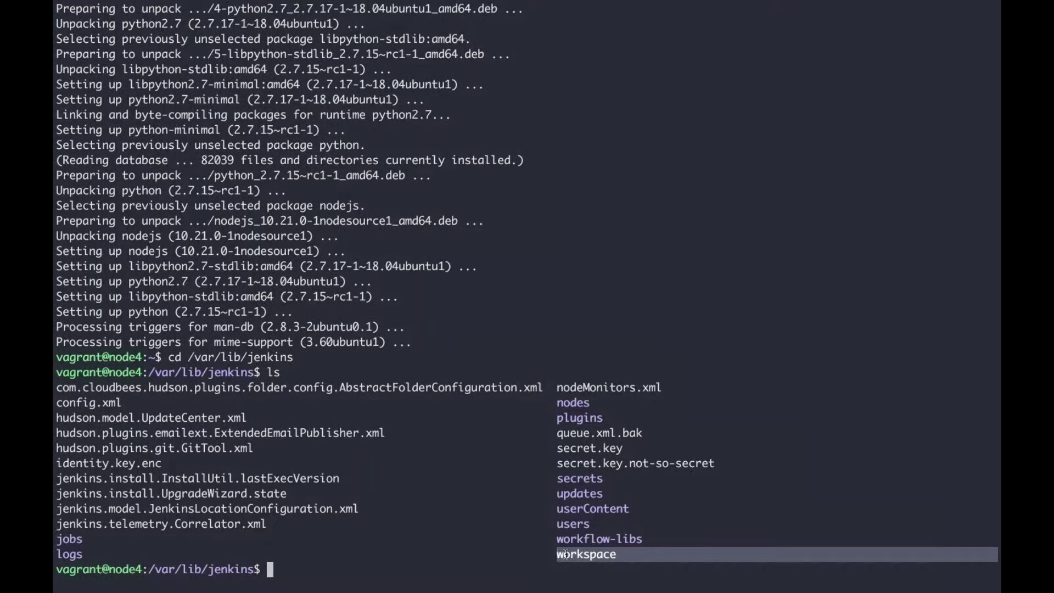
double_click(566, 555)
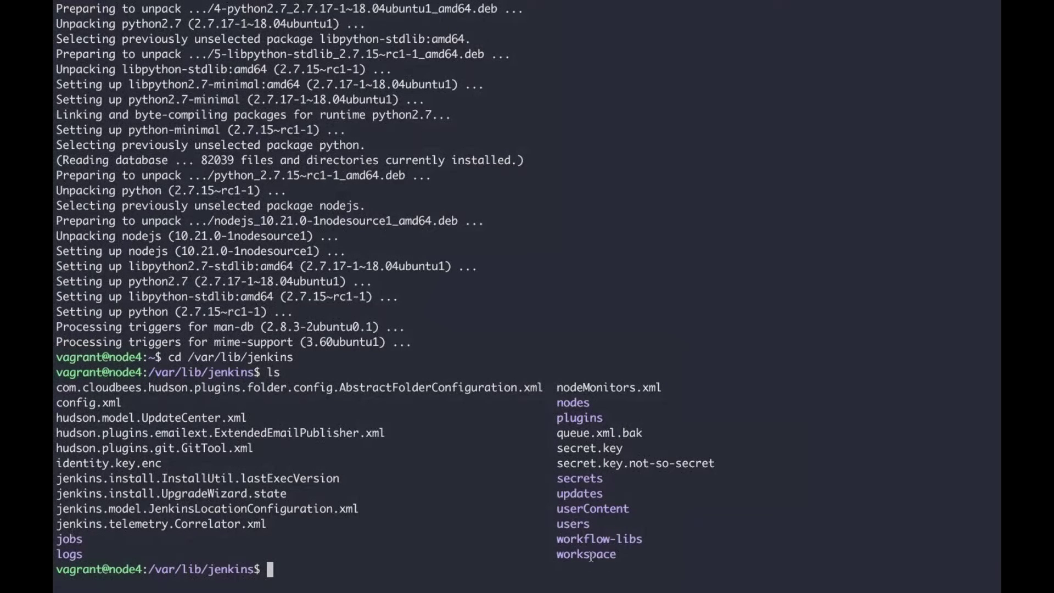
double_click(586, 555)
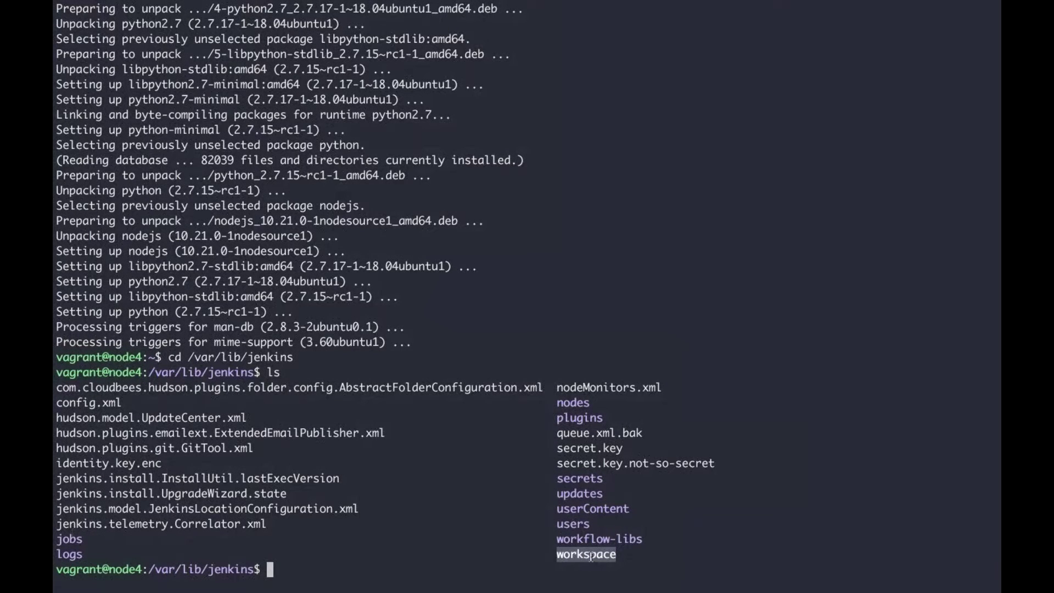
triple_click(591, 557)
double_click(591, 556)
click(552, 568)
text(cd work)
key(Tab)
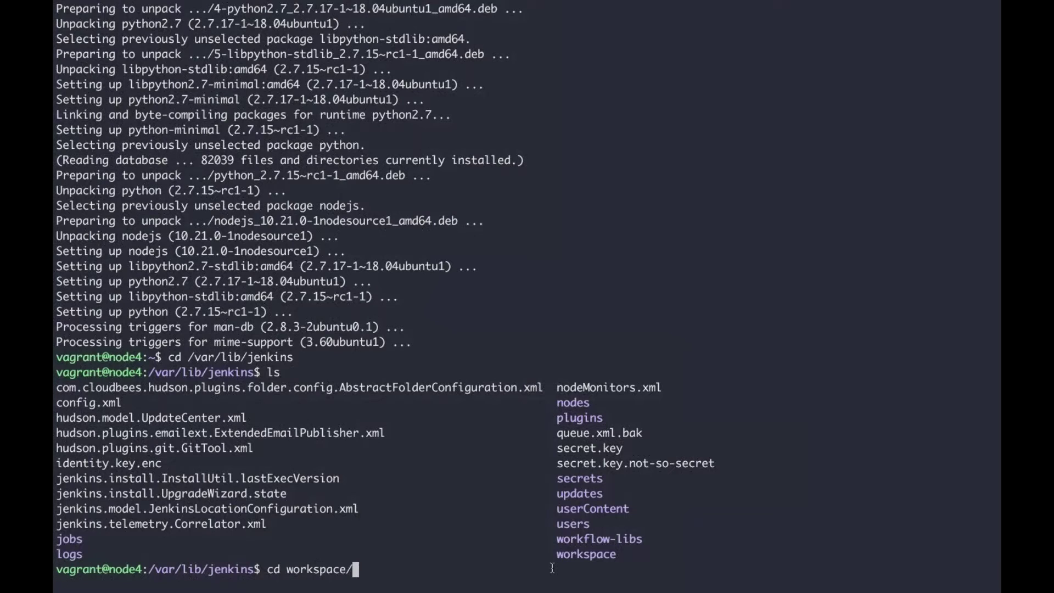
key(Return)
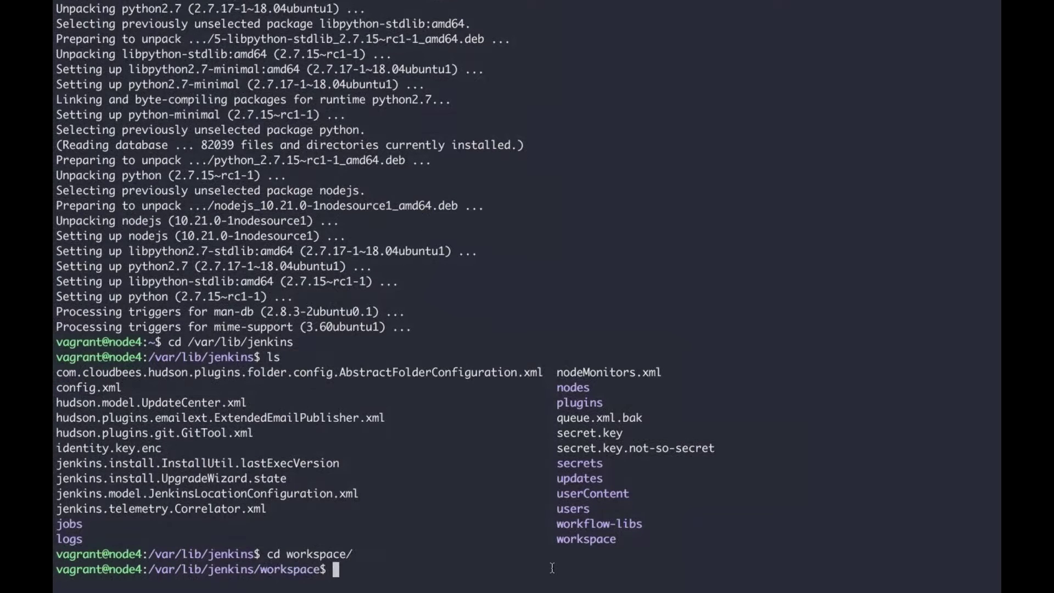
text(ls)
key(Return)
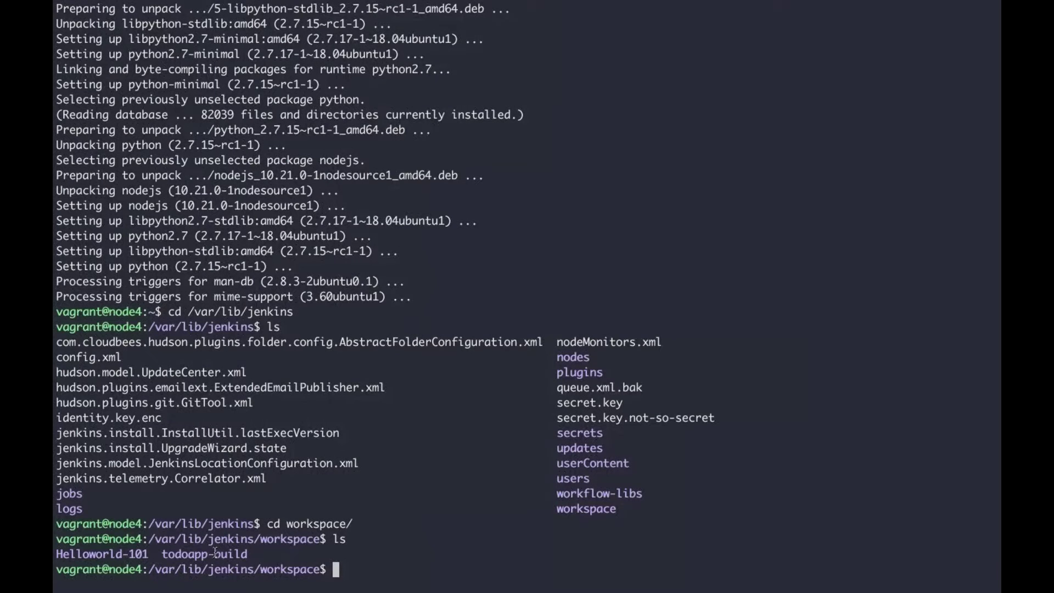
Step: Go back up, enter the jobs folder and list Helloworld-101 and todoapp-build, then return to Jenkins
text(cd ..)
key(Return)
text(ls)
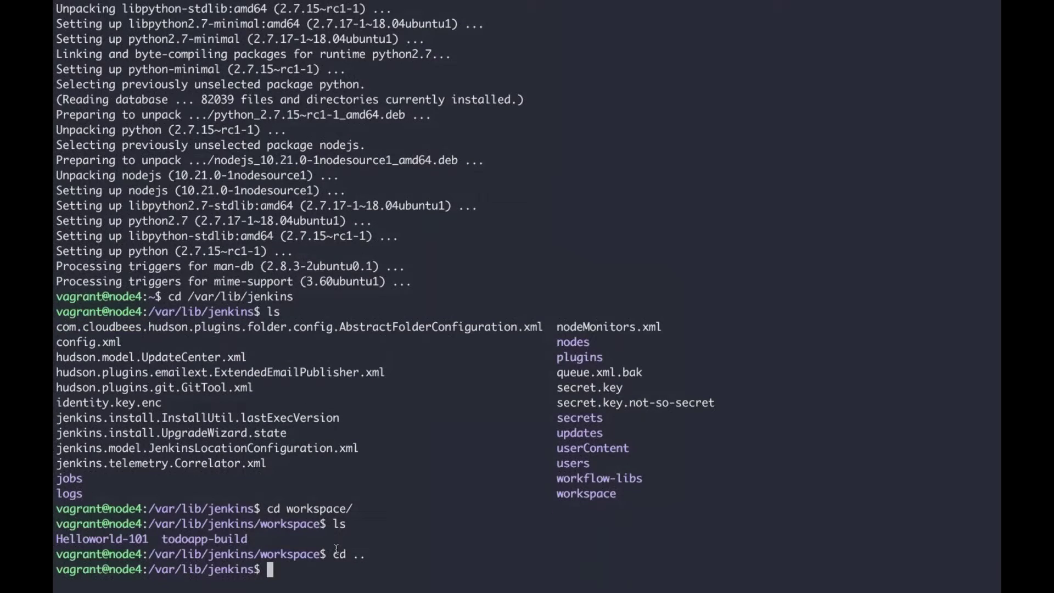
key(Return)
text(cd jobs/\)
key(BackSpace)
key(Return)
text(ls)
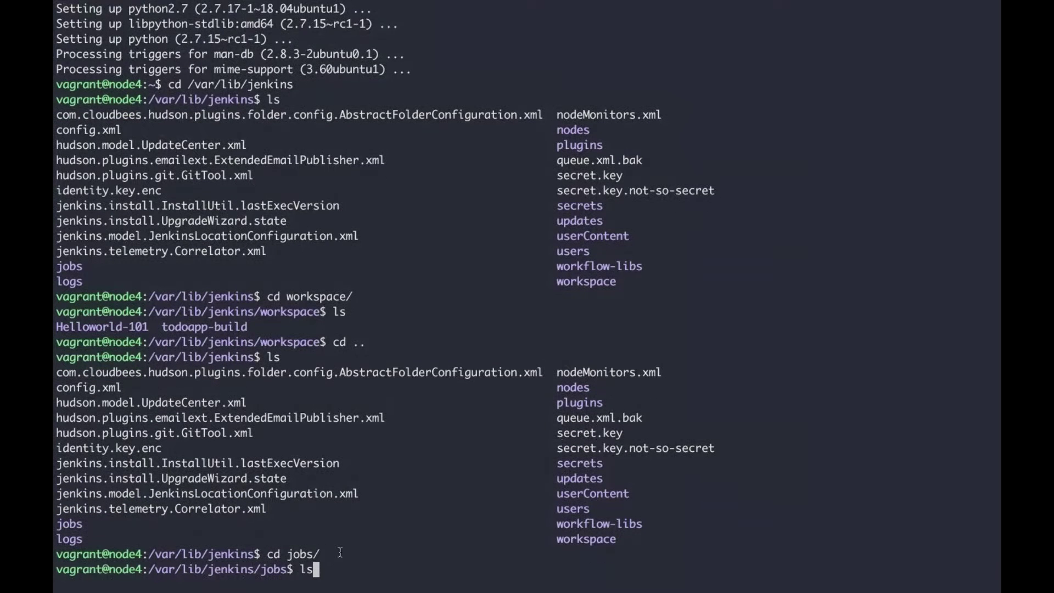
key(Return)
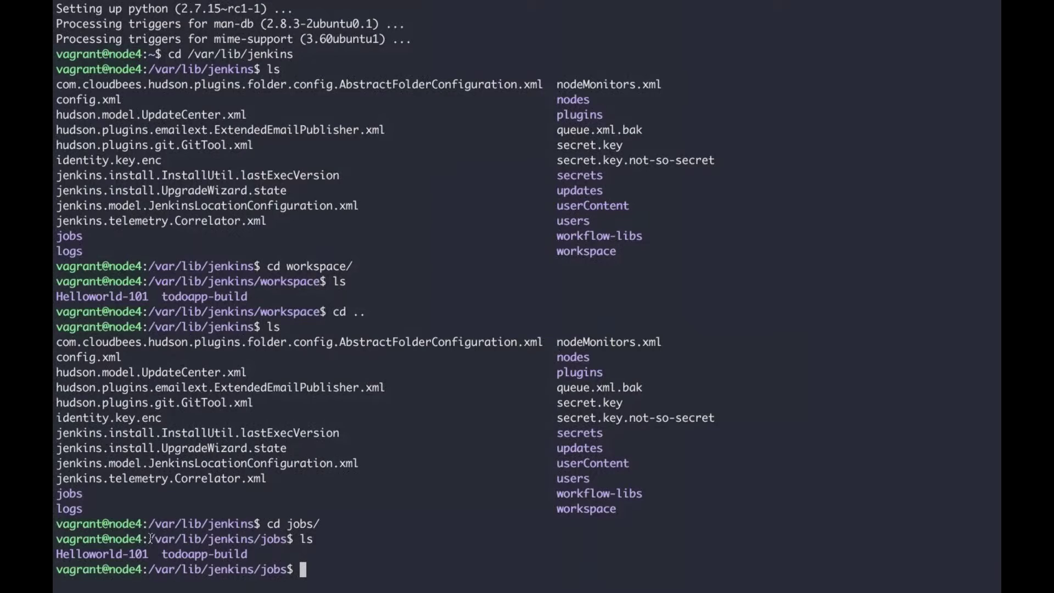
key(ctrl+Left)
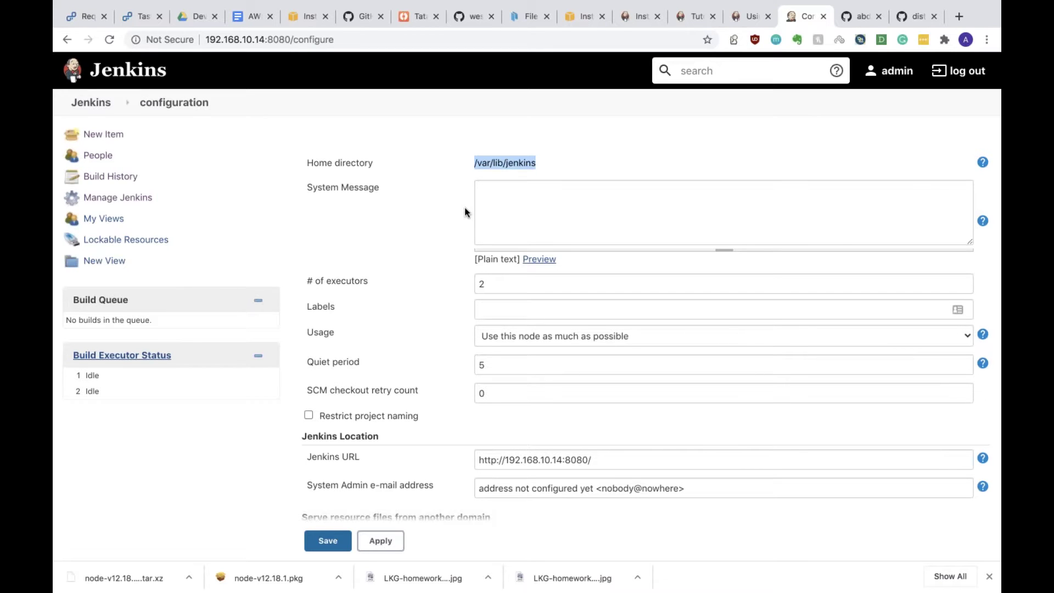
click(587, 211)
text(fweere)
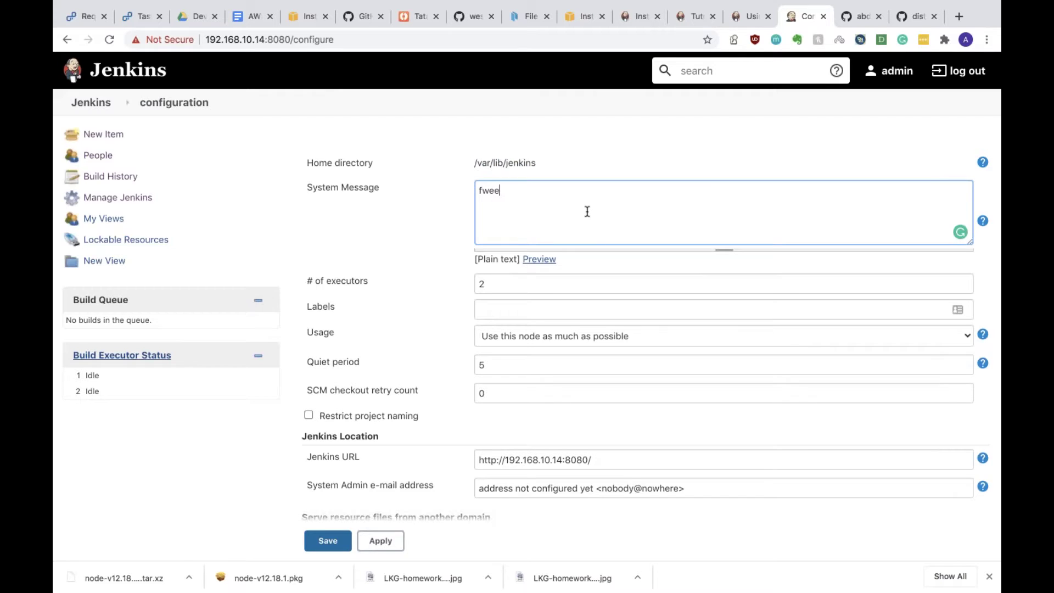
key(BackSpace)
key(BackSpace)
key(BackSpace)
key(BackSpace)
key(BackSpace)
key(BackSpace)
scroll(516, 420, down, 6)
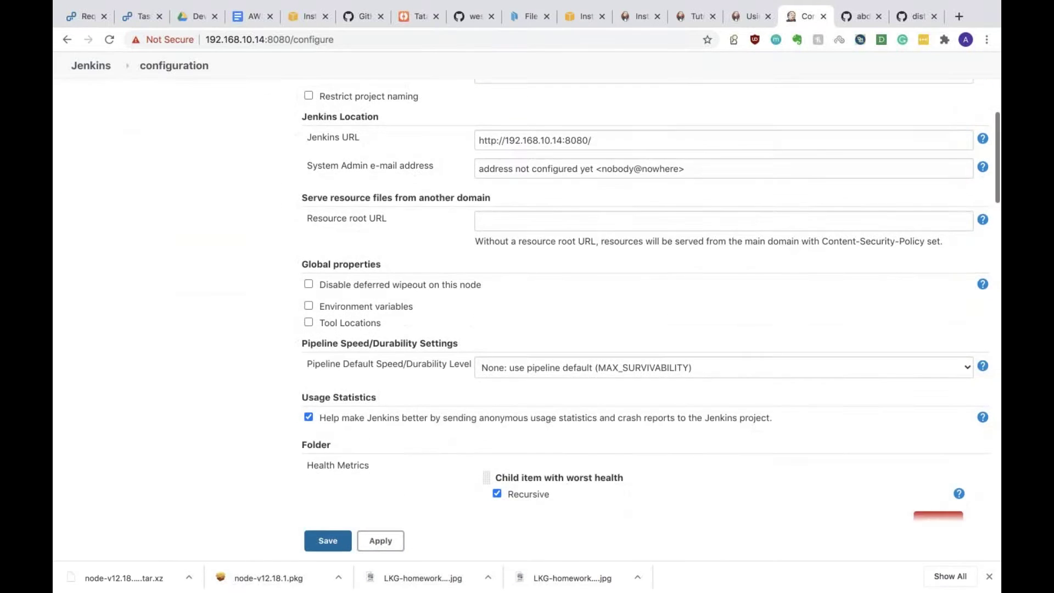
scroll(497, 372, down, 1)
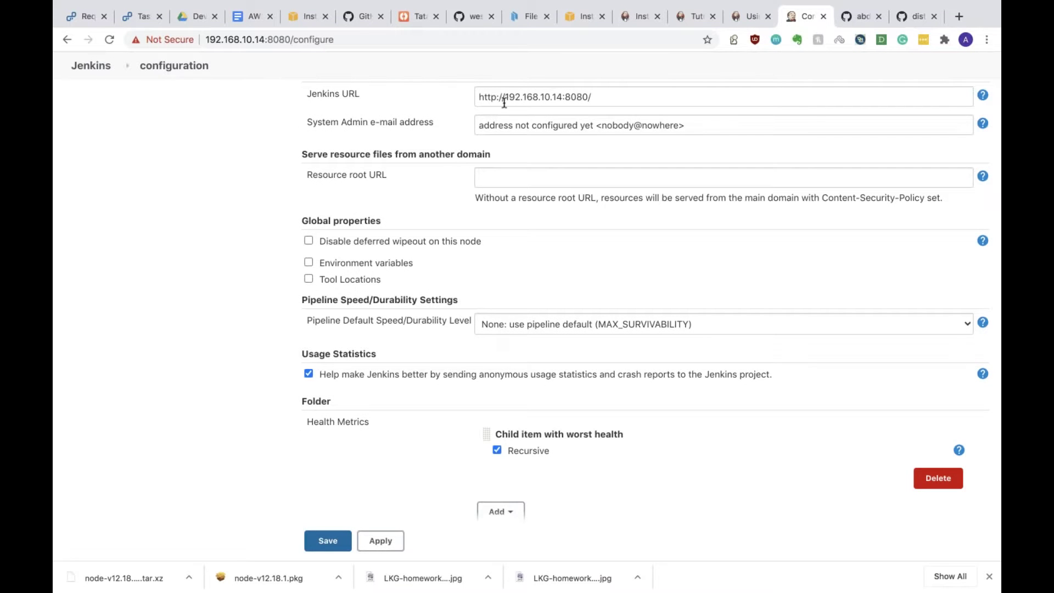
scroll(511, 118, up, 1)
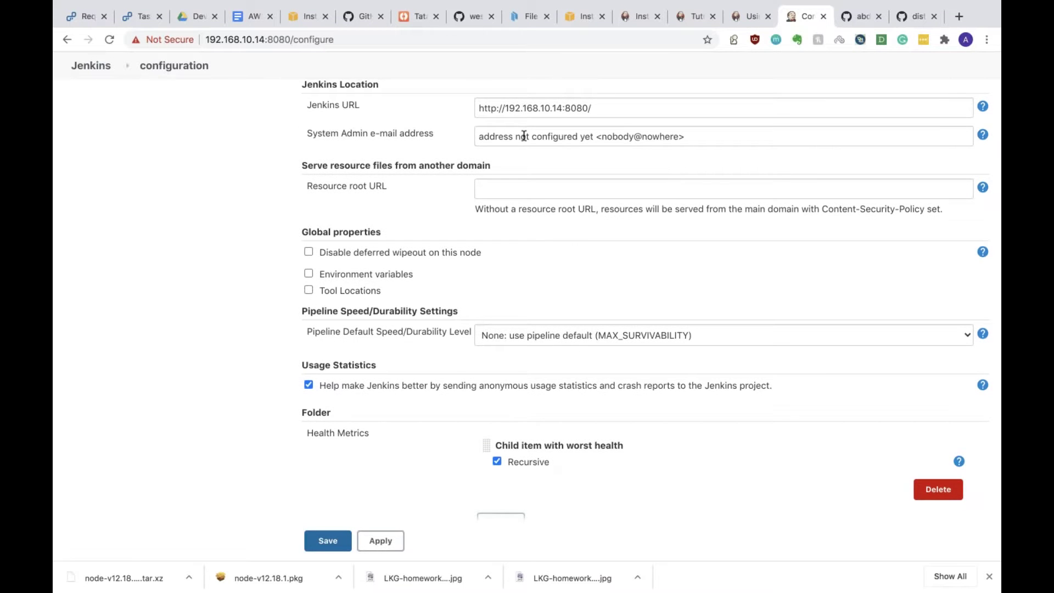
scroll(516, 151, down, 2)
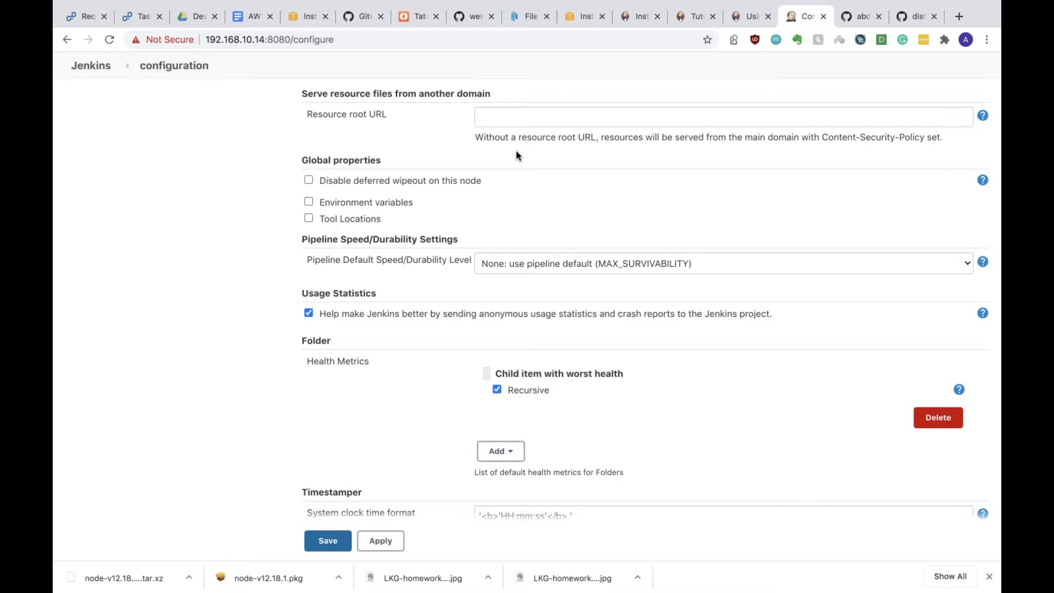
scroll(511, 200, down, 5)
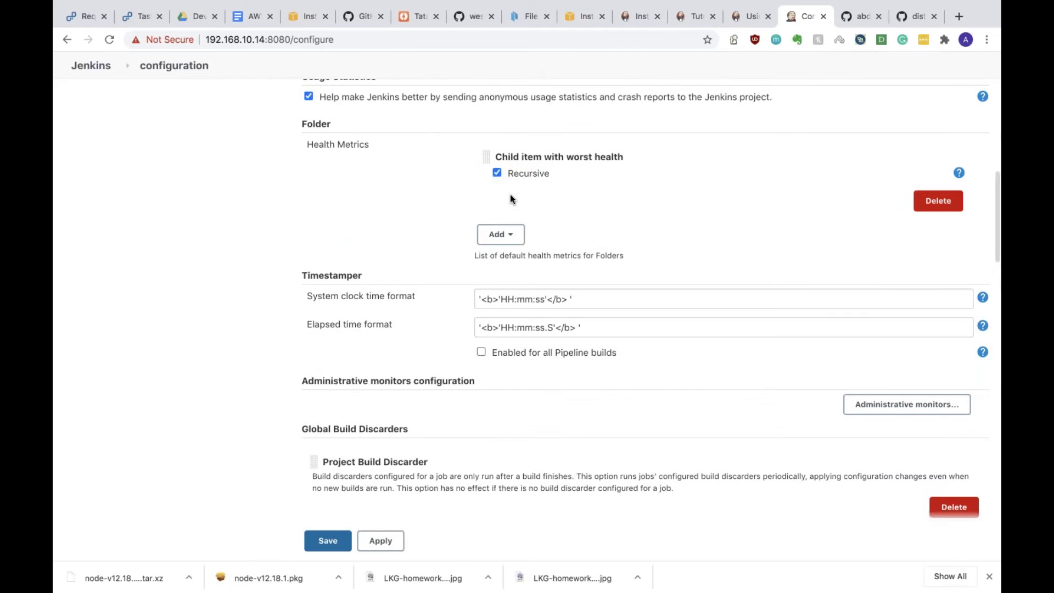
scroll(447, 233, up, 4)
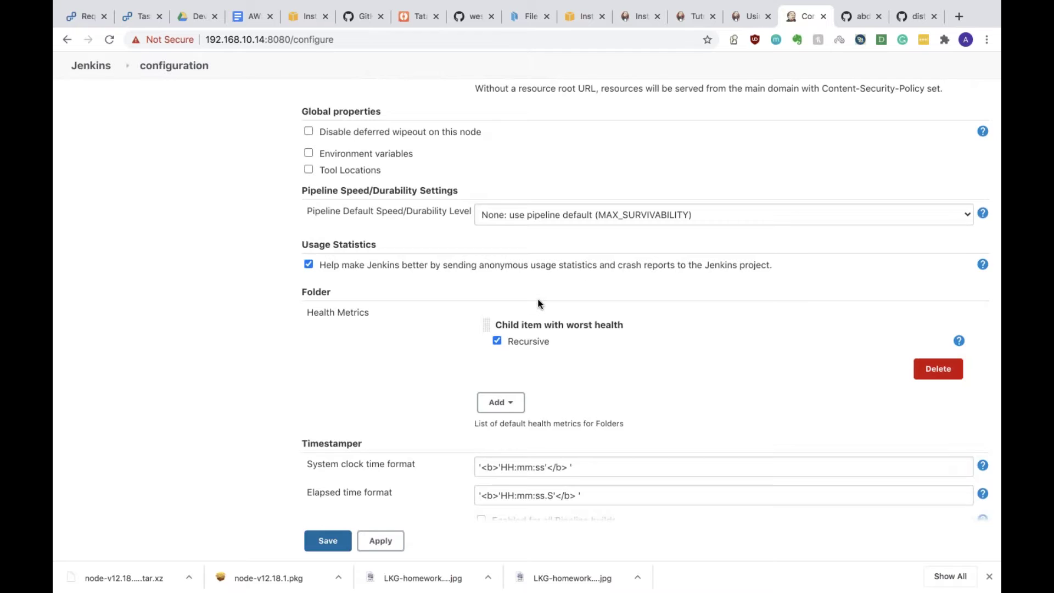
scroll(539, 304, down, 4)
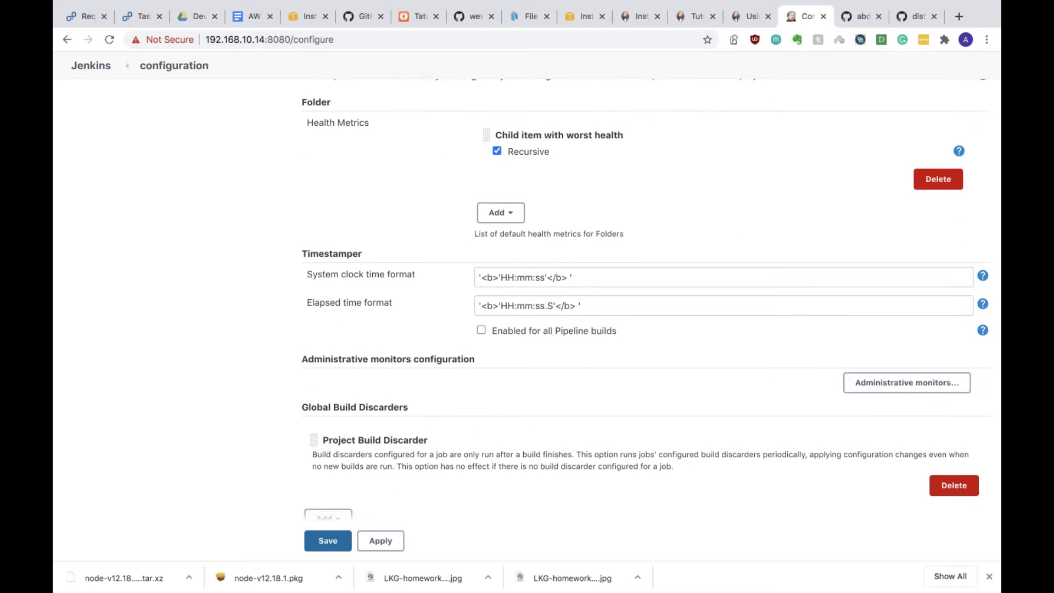
scroll(652, 300, down, 7)
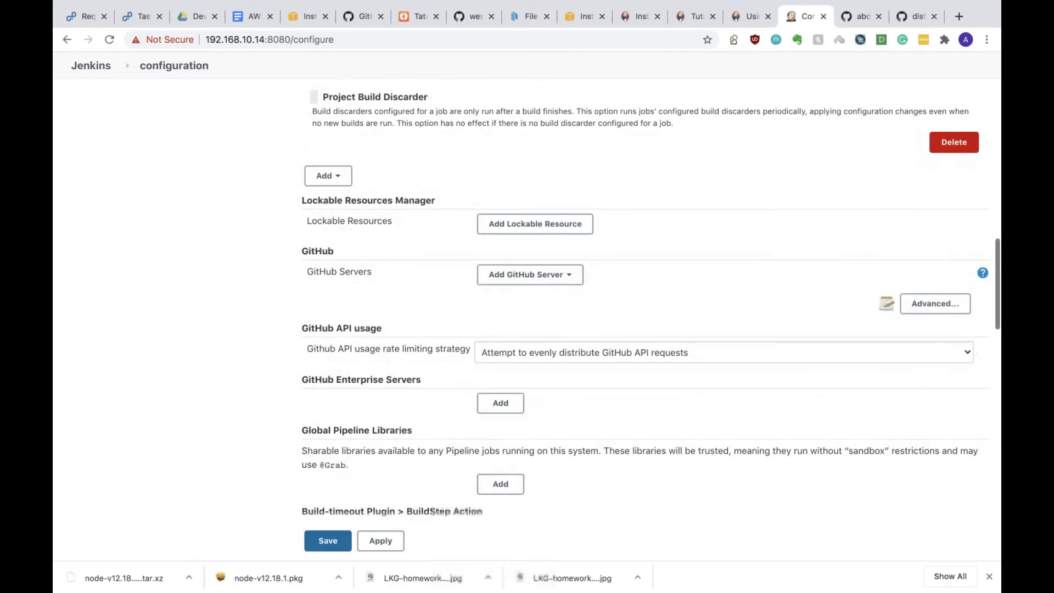
scroll(646, 322, up, 3)
scroll(646, 322, down, 4)
scroll(378, 146, down, 3)
scroll(379, 146, up, 3)
scroll(378, 146, down, 1)
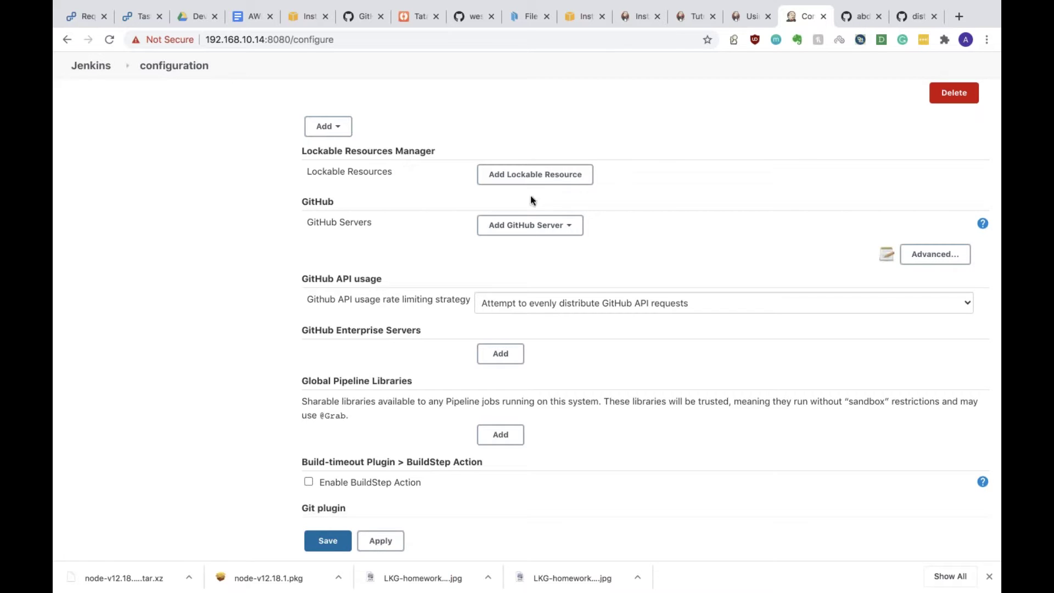
click(498, 178)
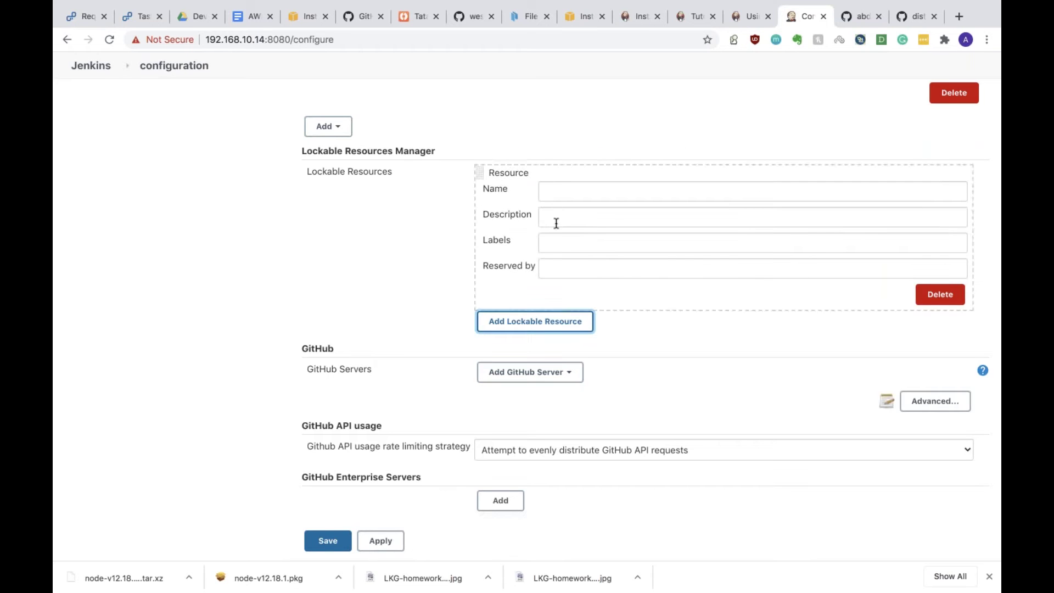
click(943, 295)
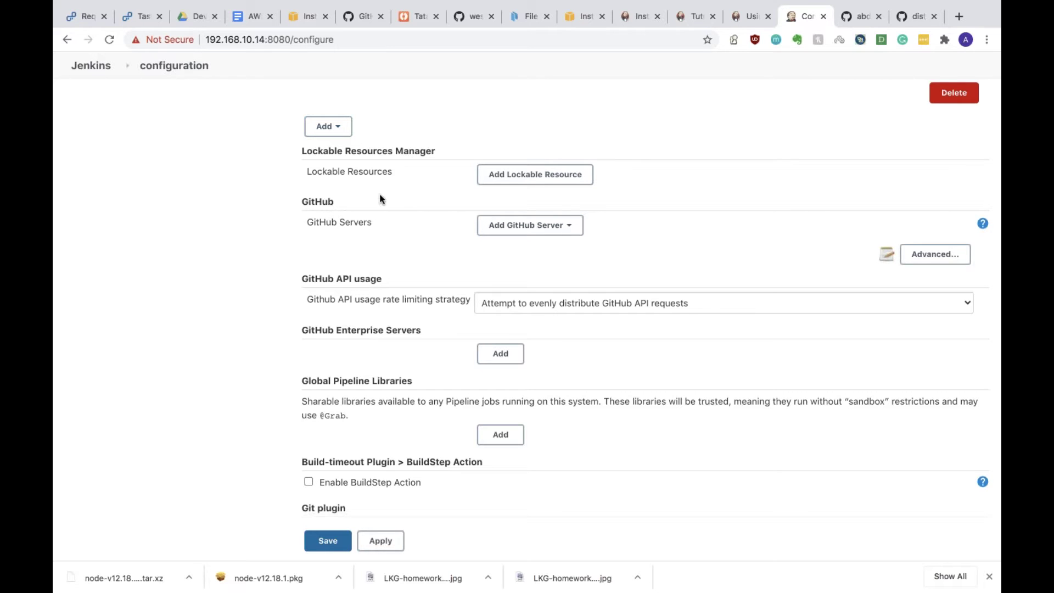
click(545, 227)
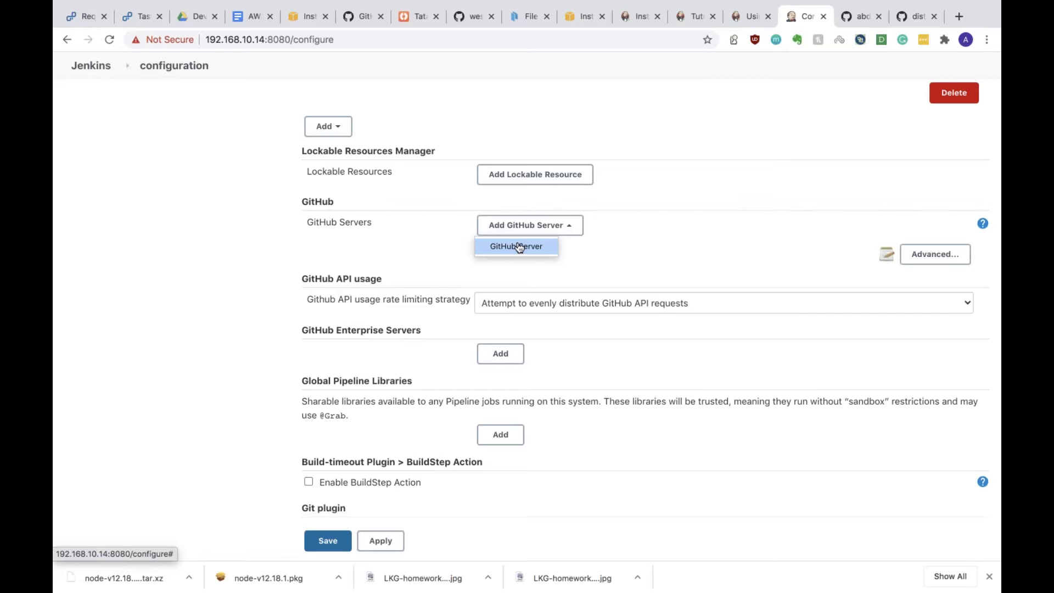
click(415, 285)
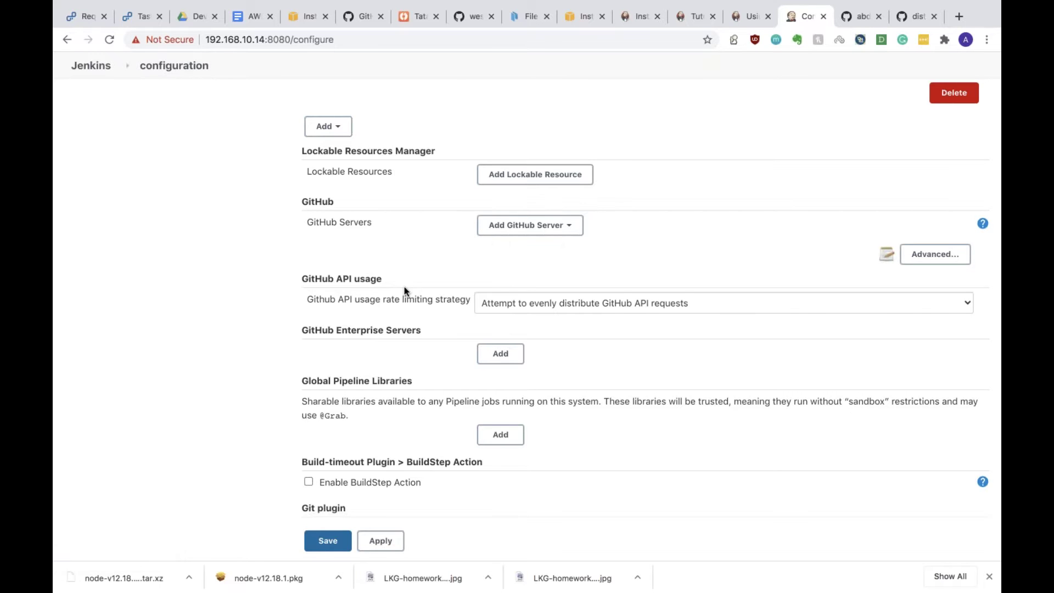
scroll(405, 291, down, 5)
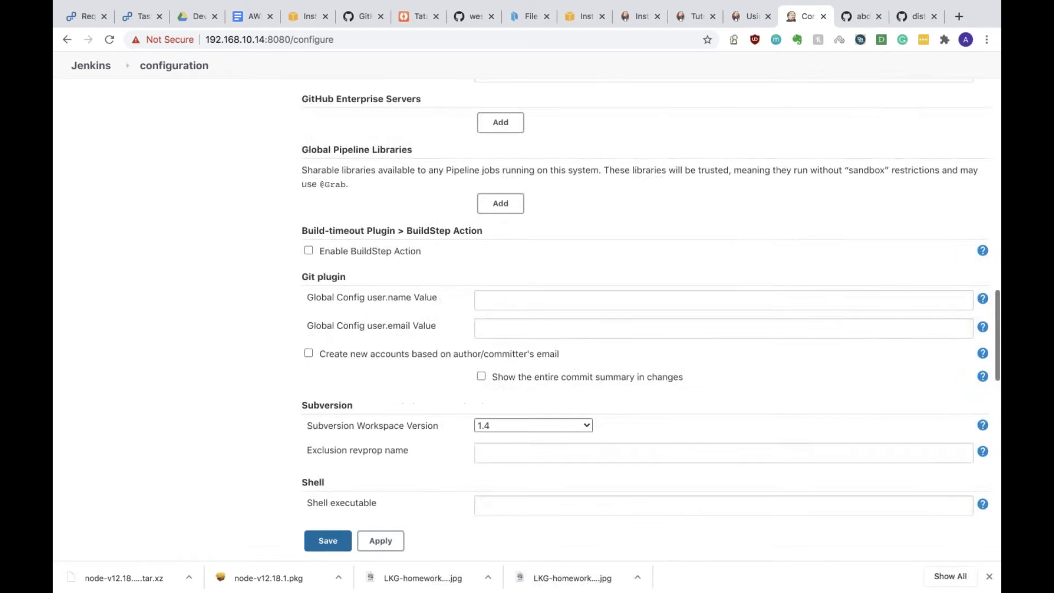
scroll(648, 297, down, 4)
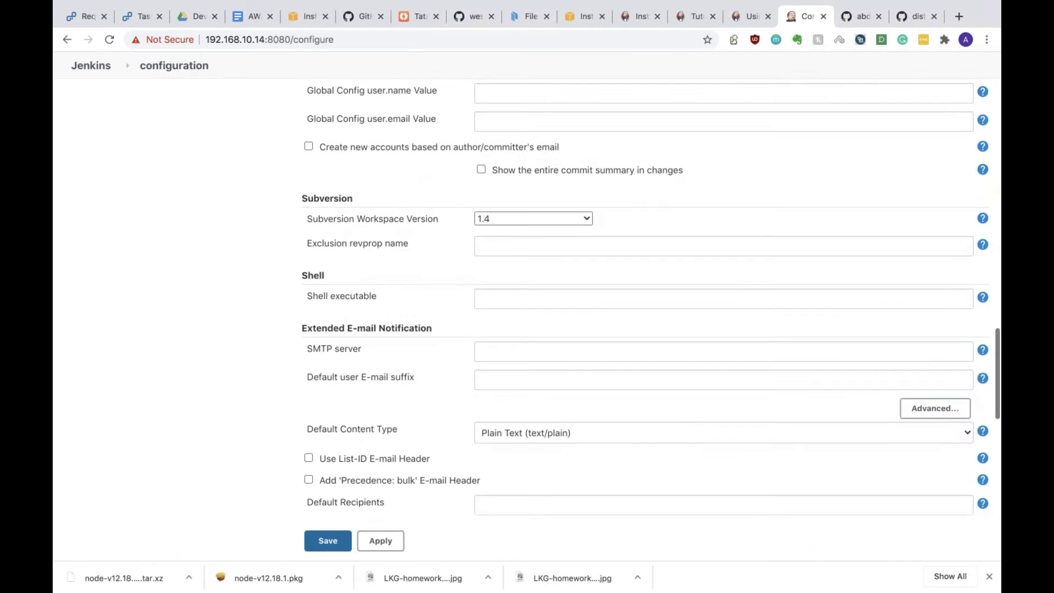
scroll(419, 283, down, 1)
scroll(419, 278, down, 2)
scroll(404, 212, down, 2)
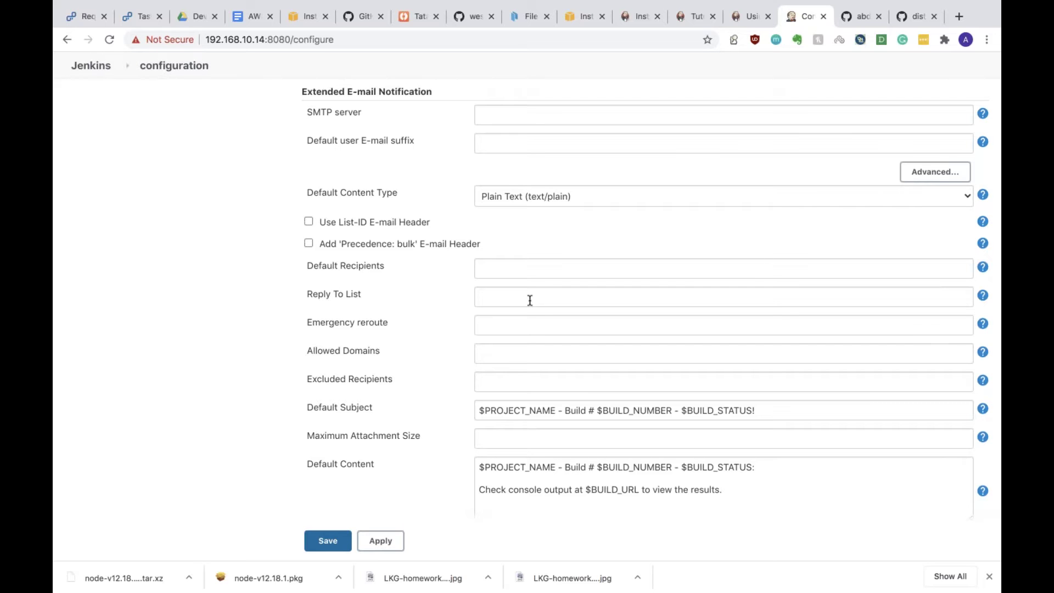
click(517, 267)
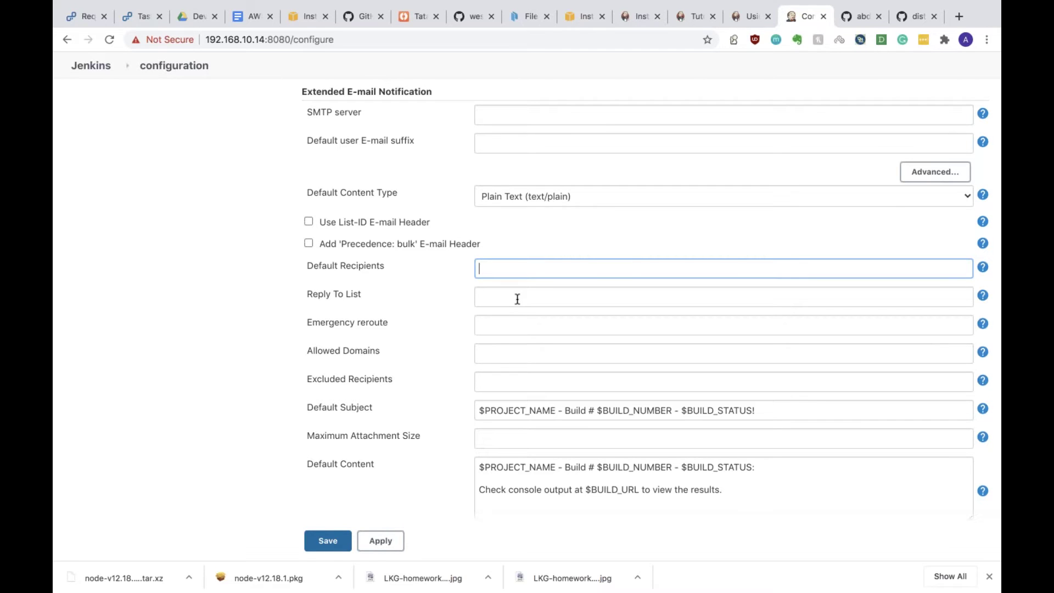
click(499, 381)
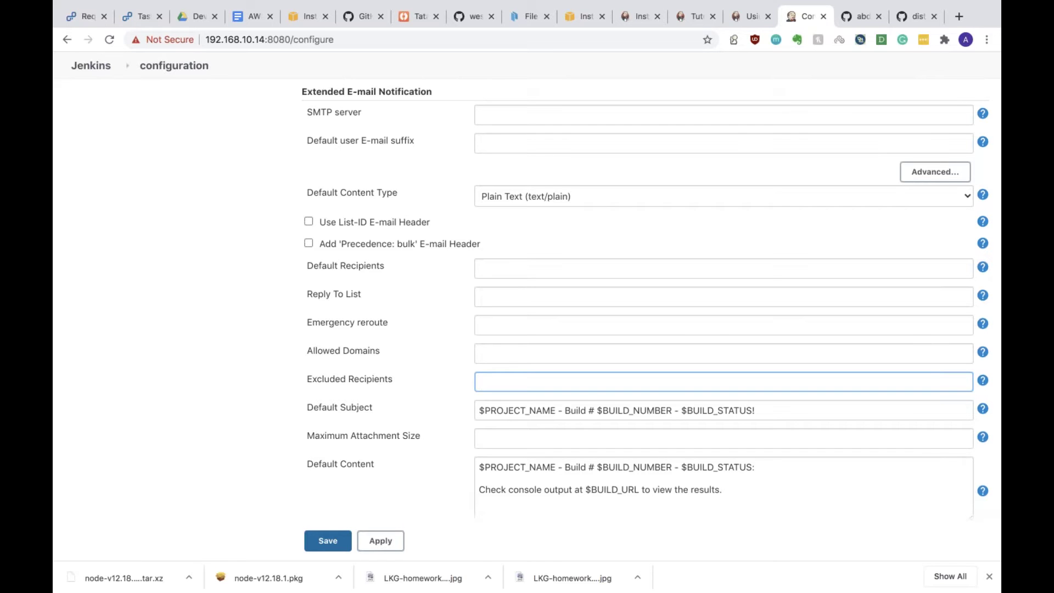
scroll(653, 307, down, 10)
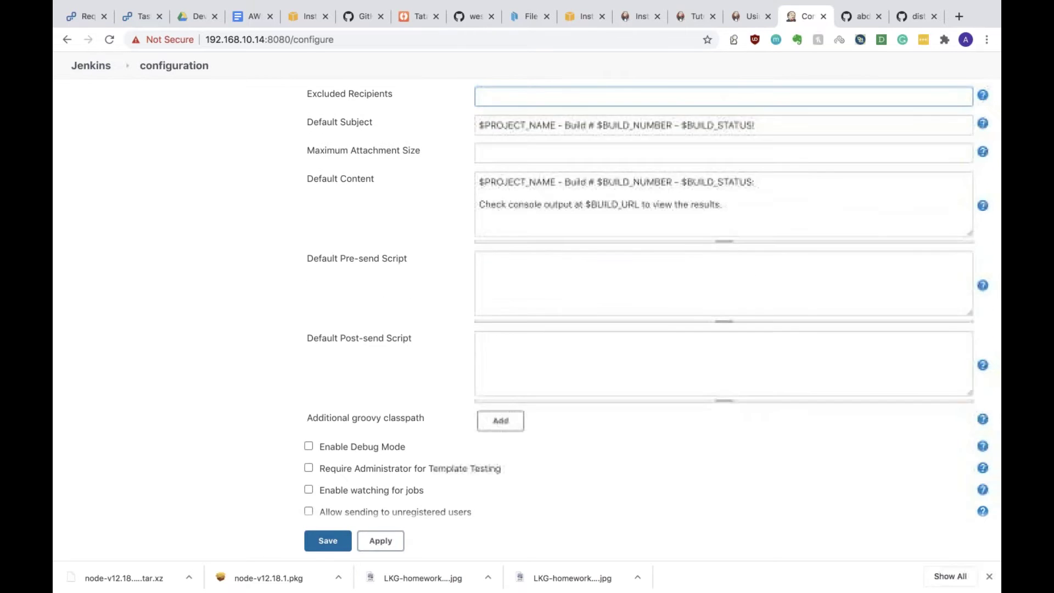
scroll(490, 345, down, 3)
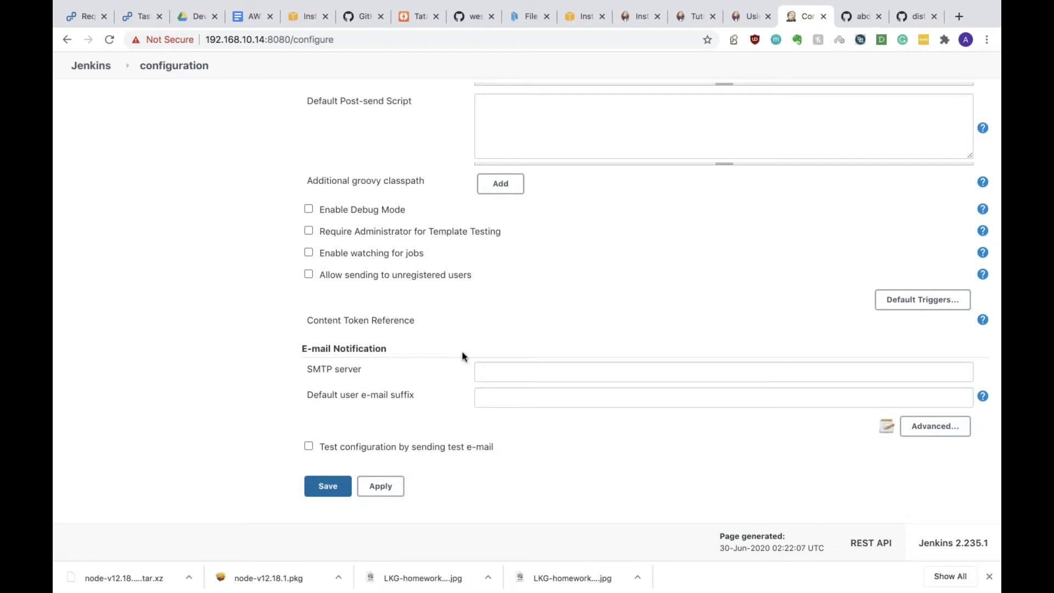
scroll(417, 486, up, 20)
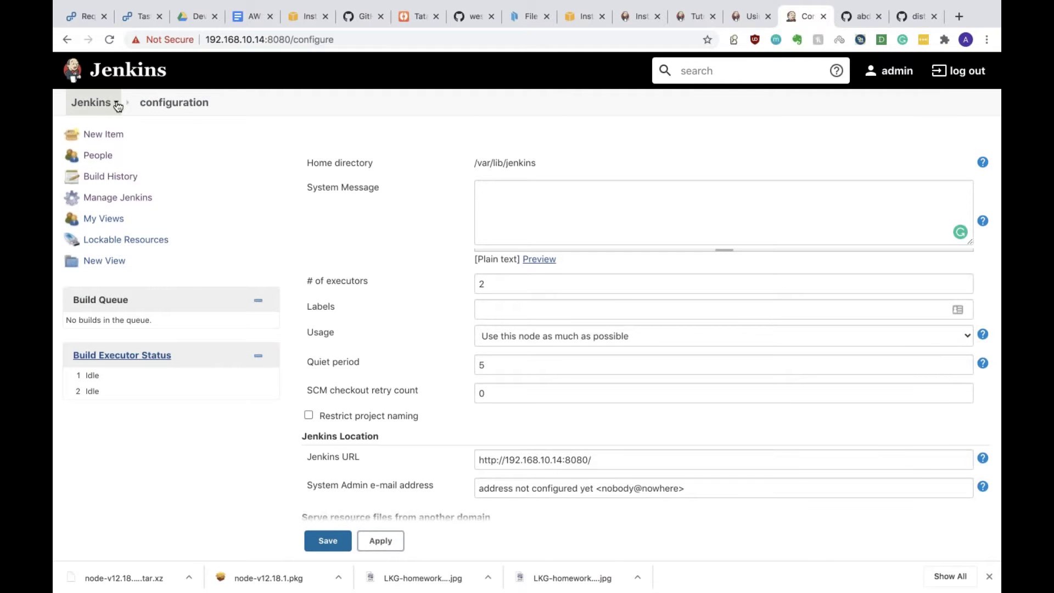
Step: Go to Manage Jenkins > Global Tool Configuration, leaving the configuration page without saving
click(116, 105)
mouse_move(174, 205)
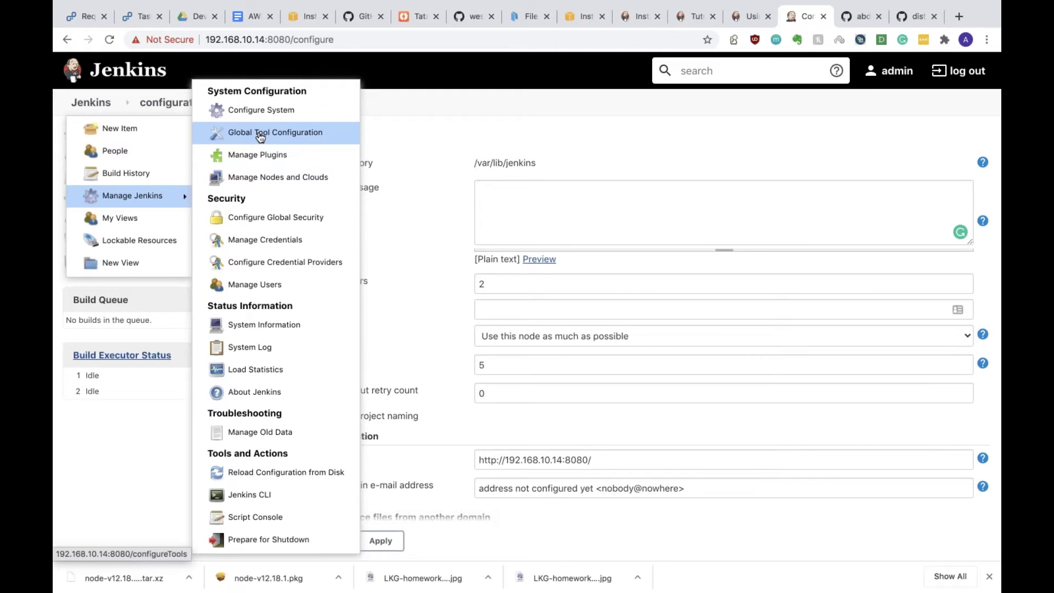
click(260, 136)
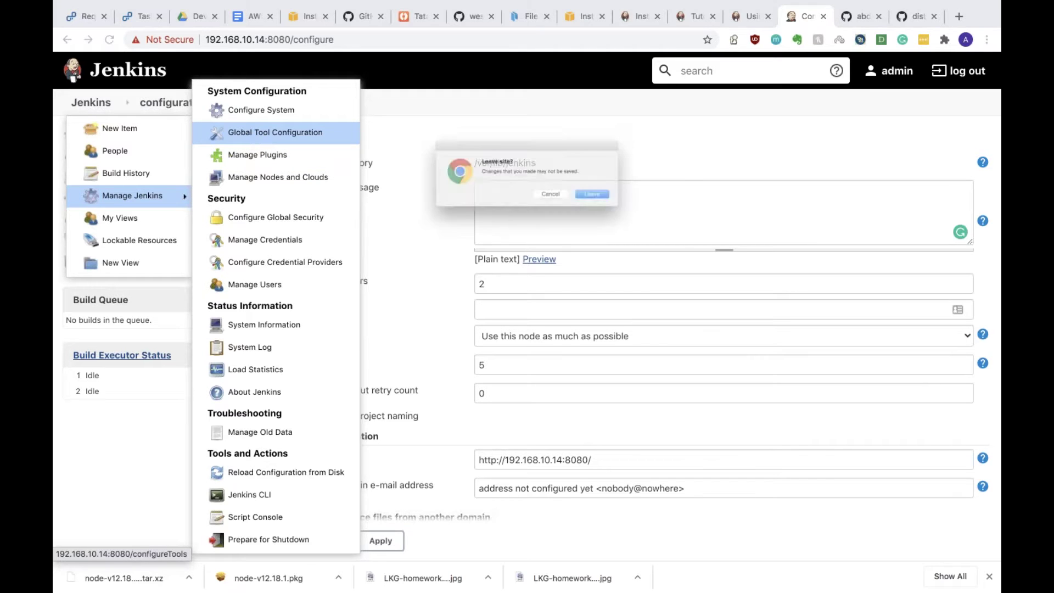
click(621, 206)
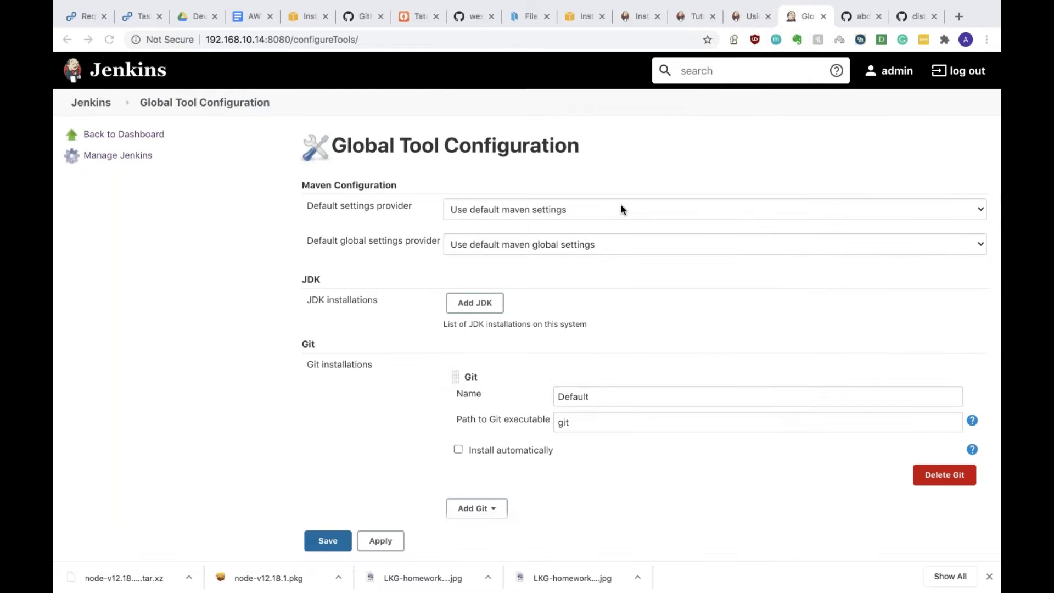
scroll(621, 206, down, 4)
click(351, 263)
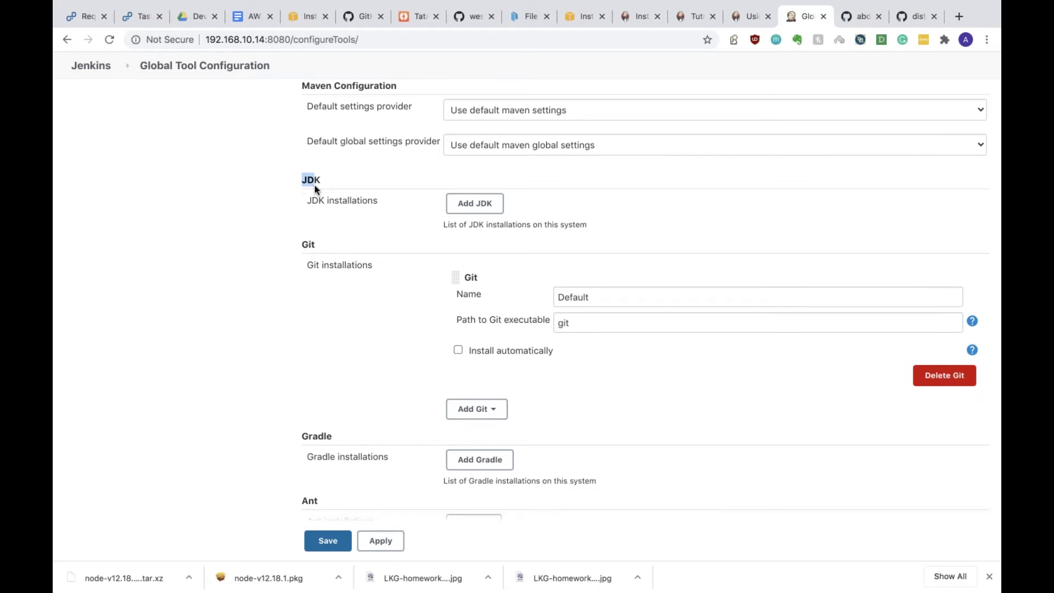
double_click(462, 226)
triple_click(459, 228)
click(459, 228)
scroll(459, 228, up, 2)
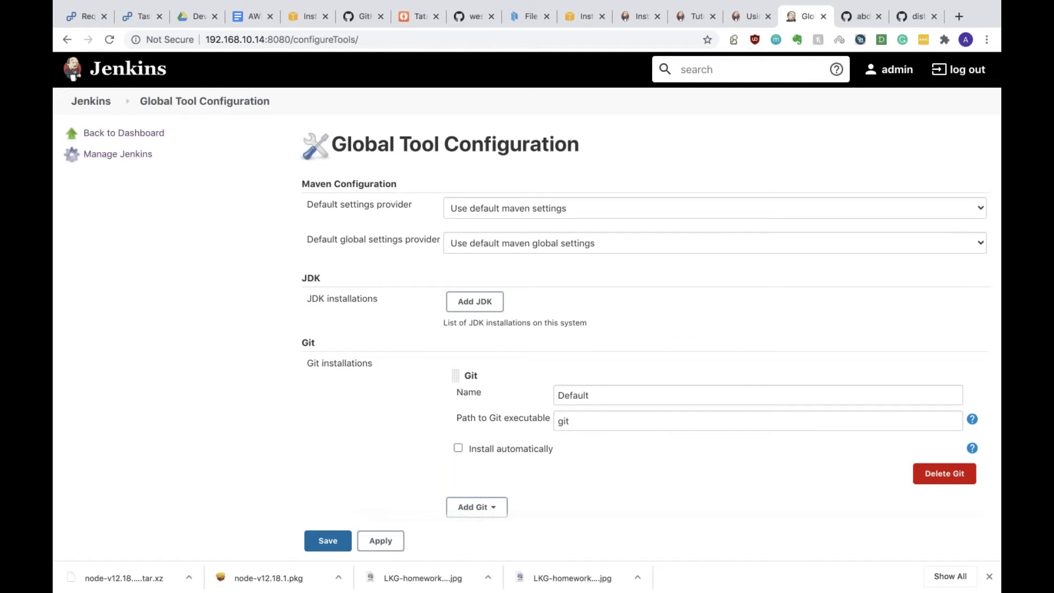
click(477, 212)
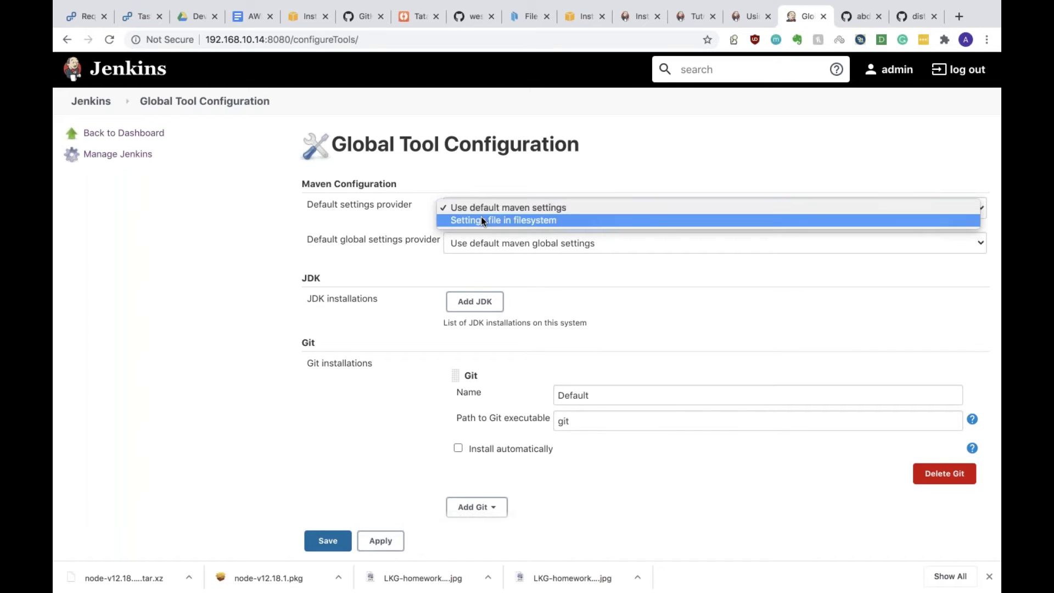
click(375, 208)
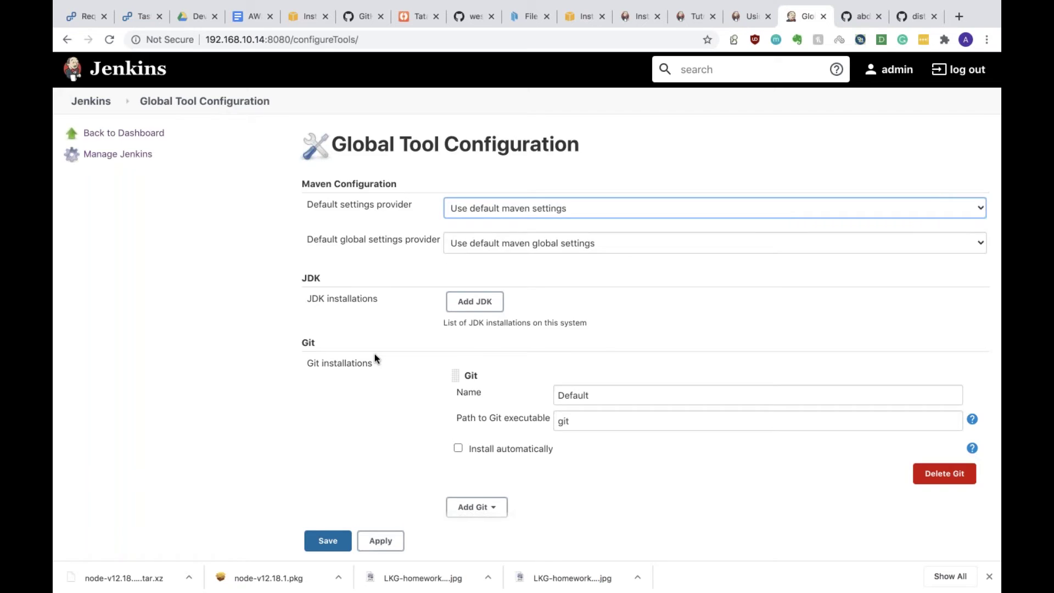
scroll(375, 357, down, 4)
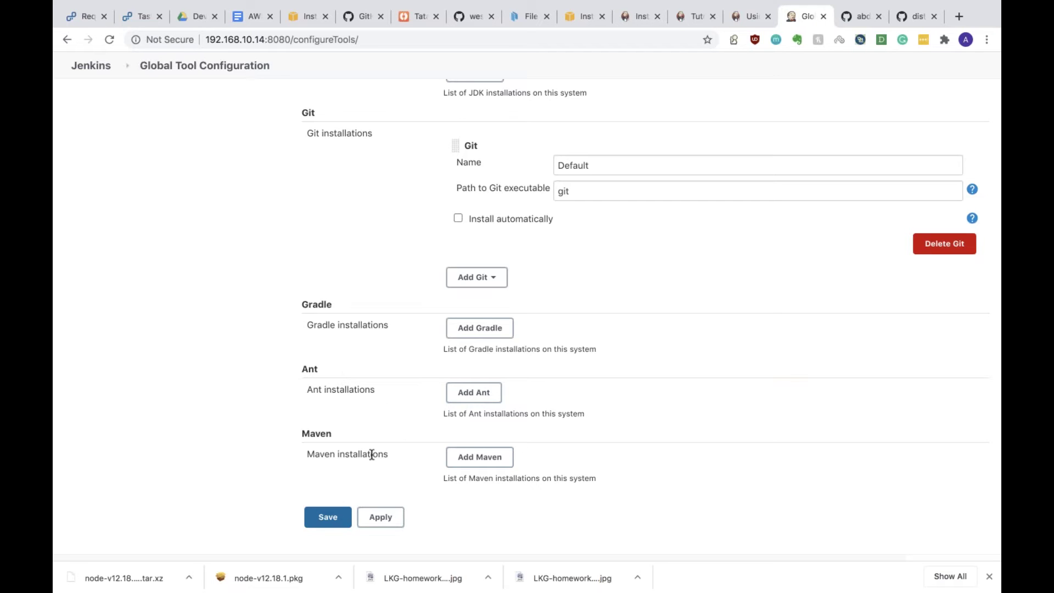
scroll(372, 454, up, 3)
scroll(372, 455, down, 4)
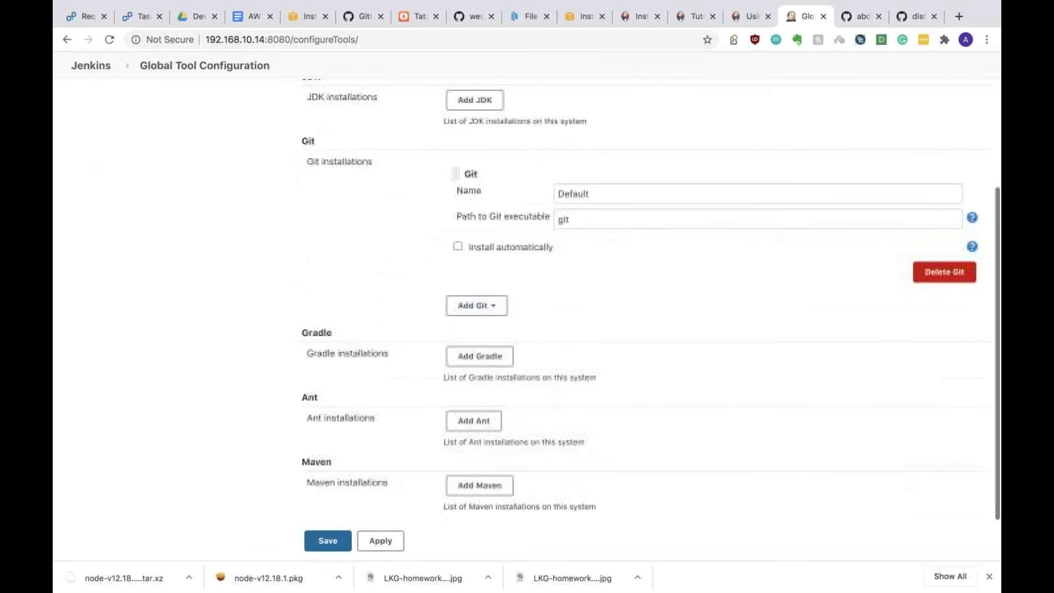
scroll(372, 455, up, 2)
scroll(527, 308, up, 3)
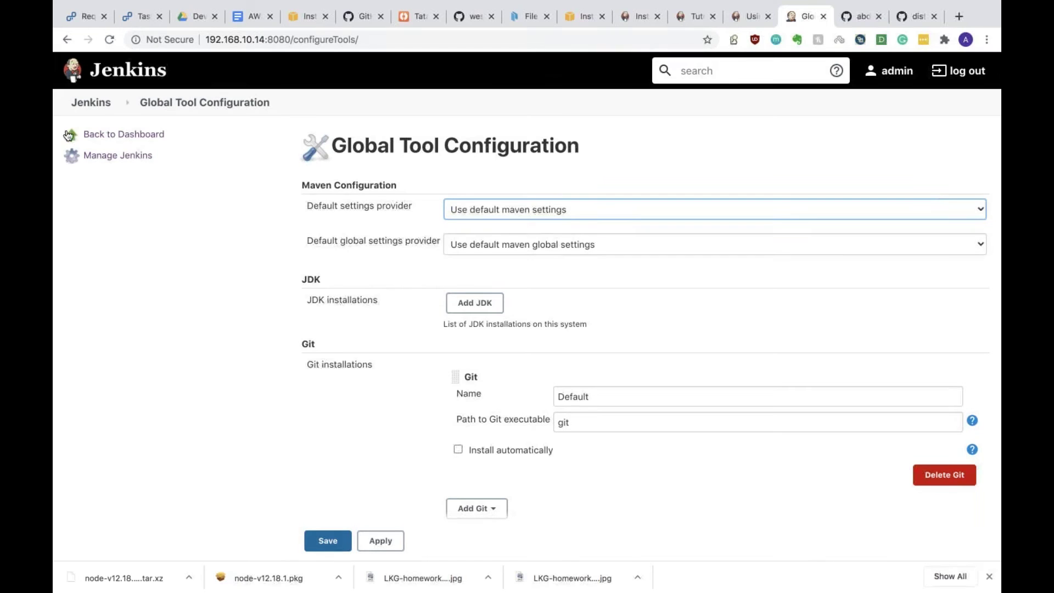
Step: Navigate via Manage Credentials to the Jenkins store's Global credentials (unrestricted) domain and start adding a credential
click(119, 106)
click(119, 106)
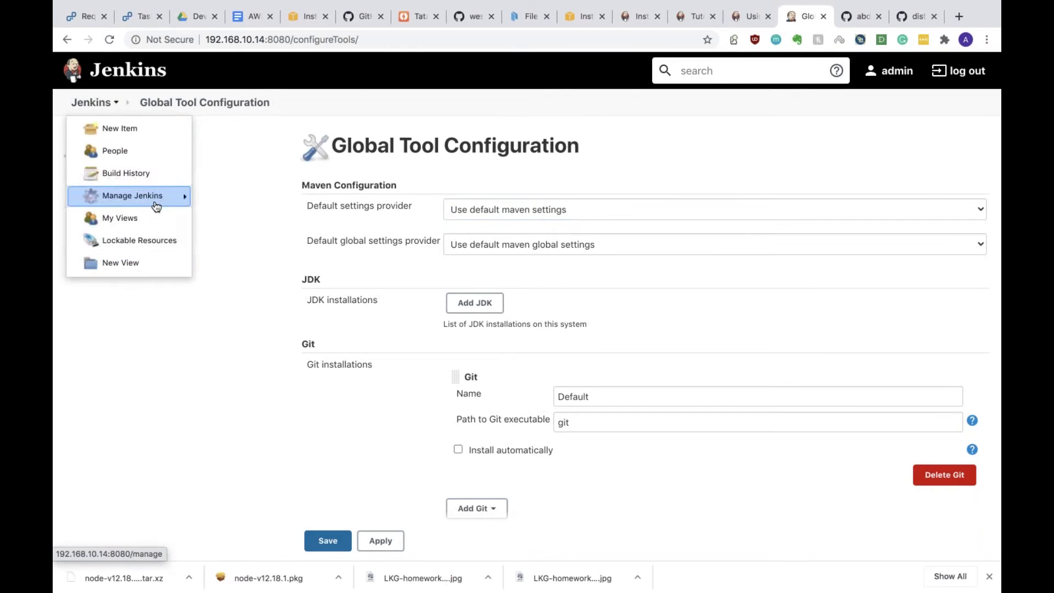
mouse_move(155, 200)
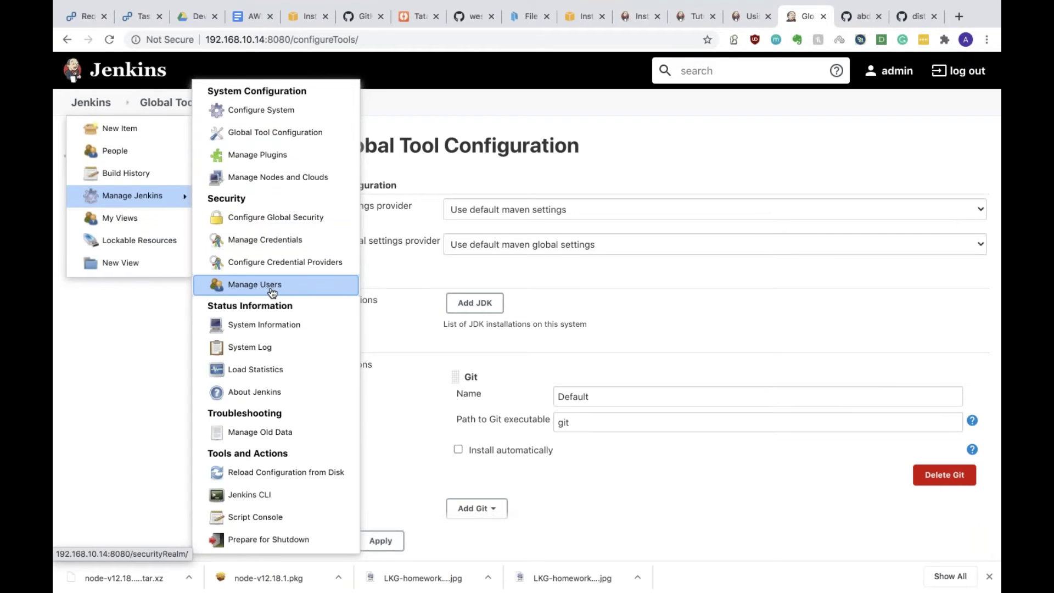
click(286, 245)
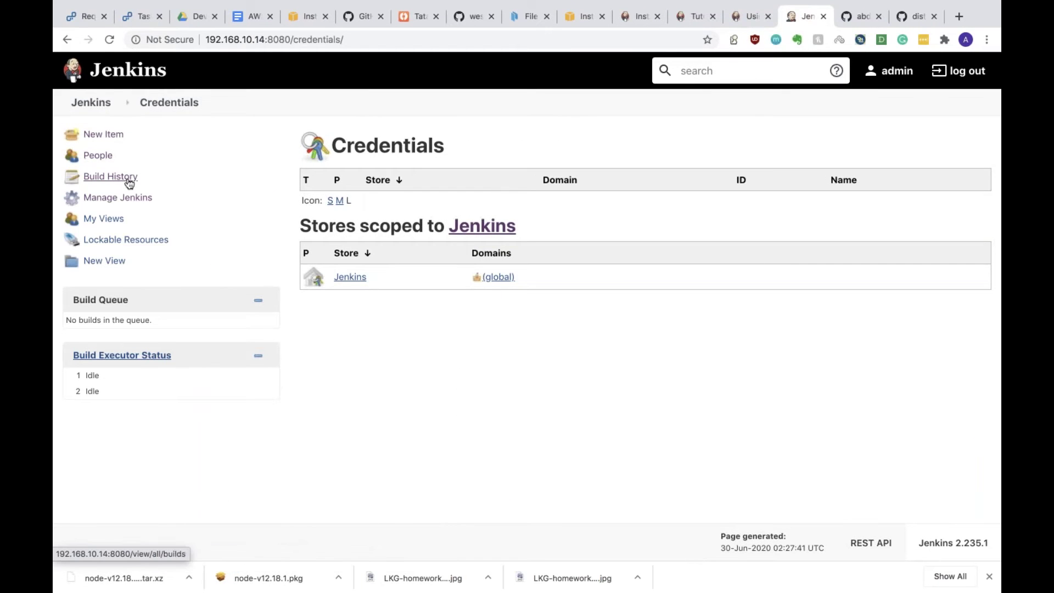
click(120, 104)
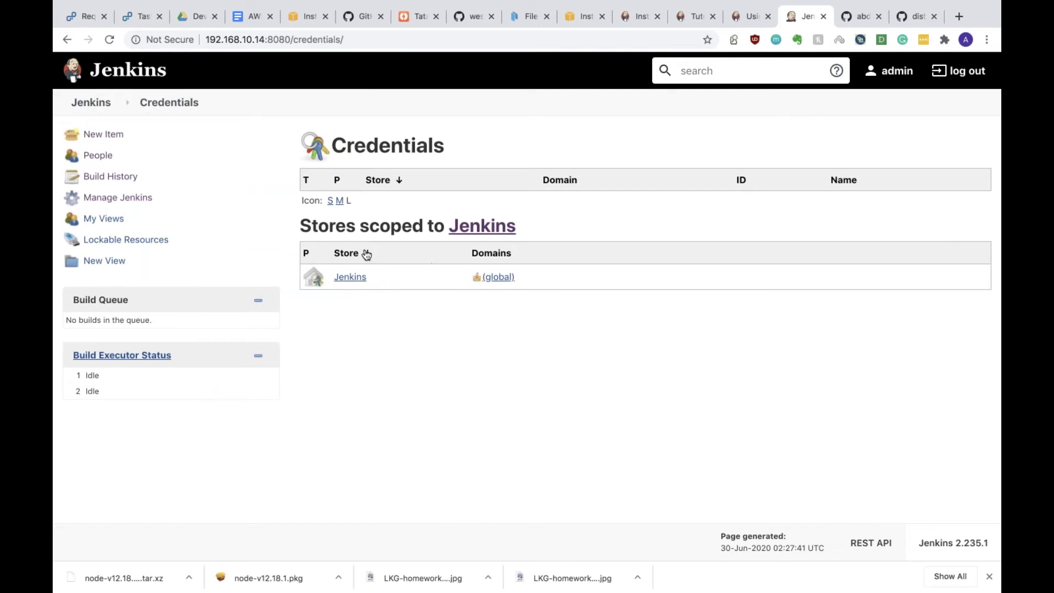
click(352, 282)
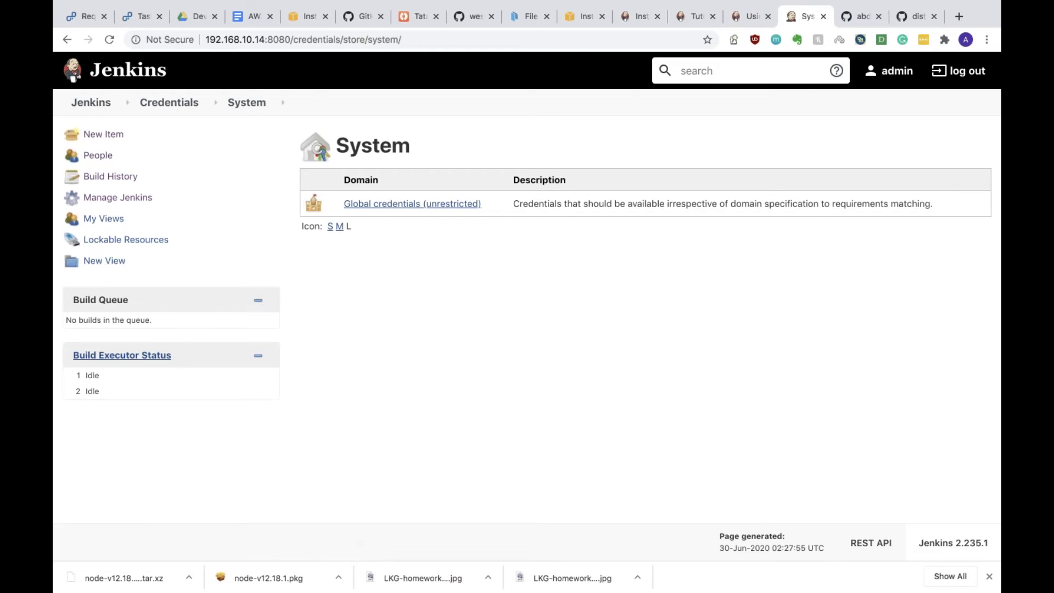
click(386, 205)
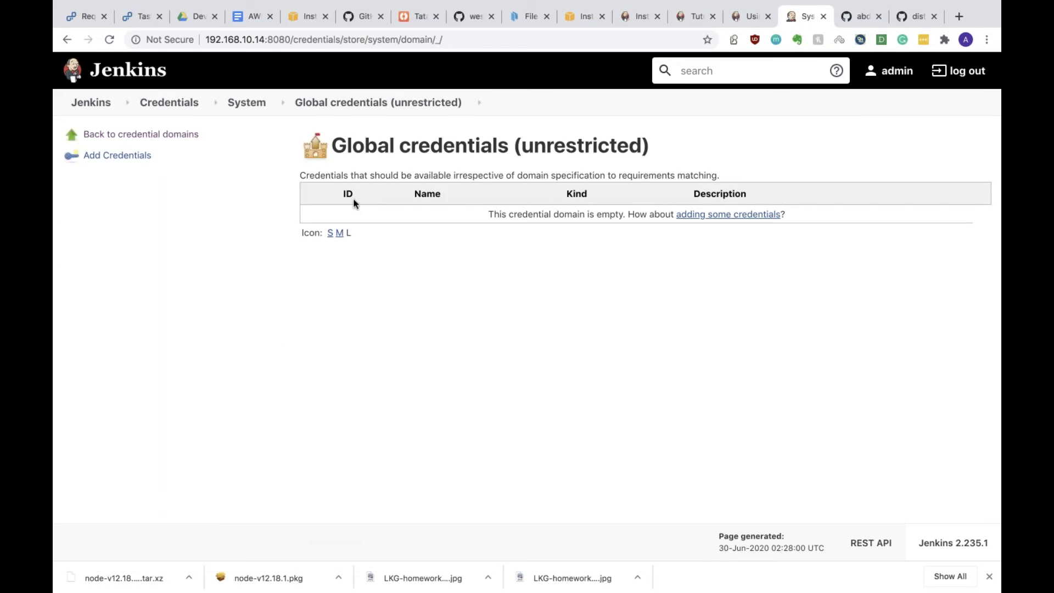
click(107, 156)
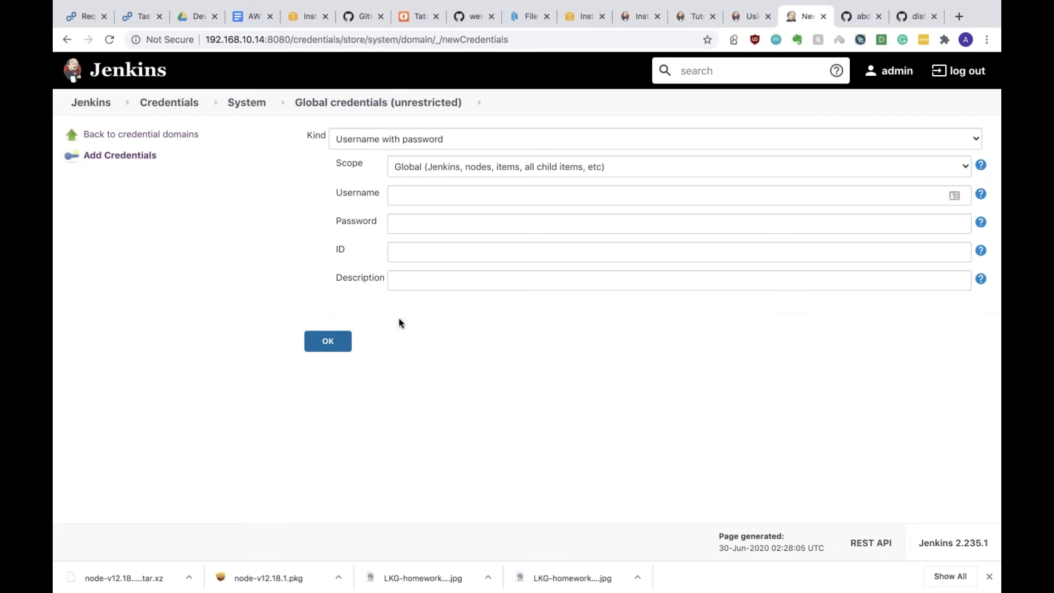
Step: Change the credential kind to SSH Username with private key and look over its fields
click(370, 145)
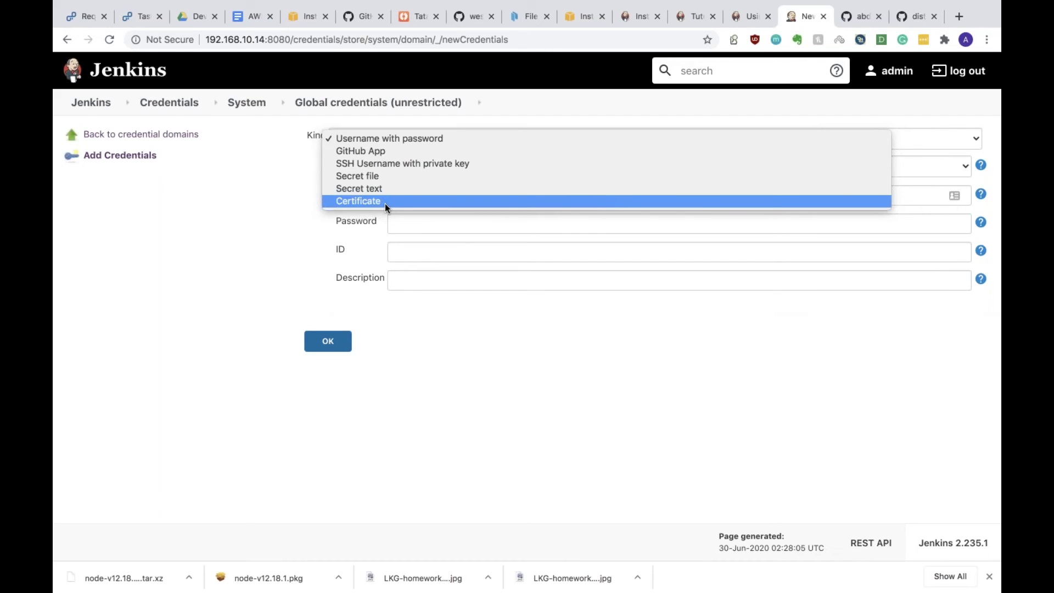
click(418, 165)
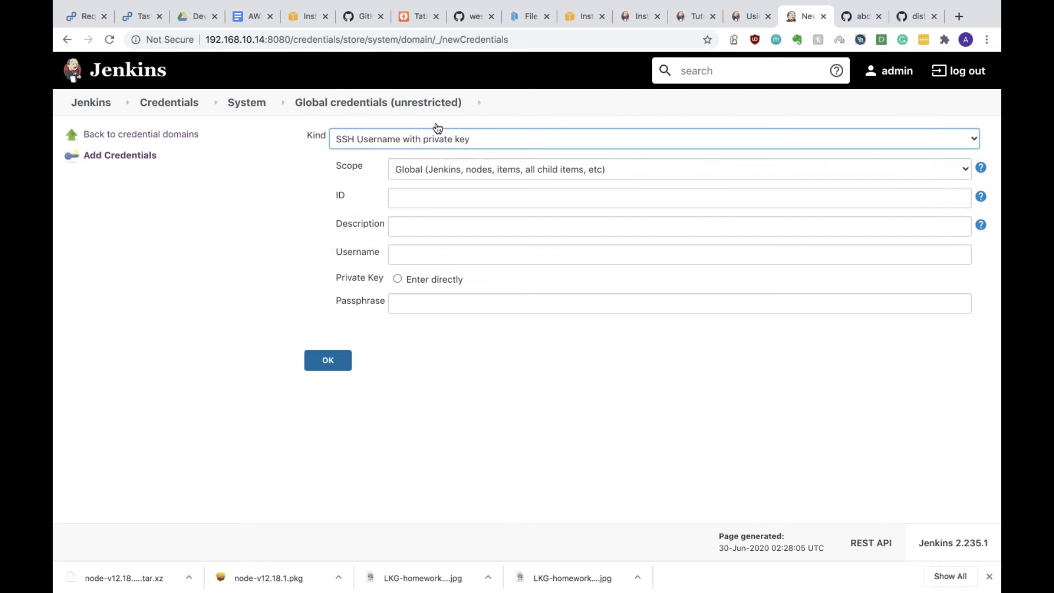
click(420, 202)
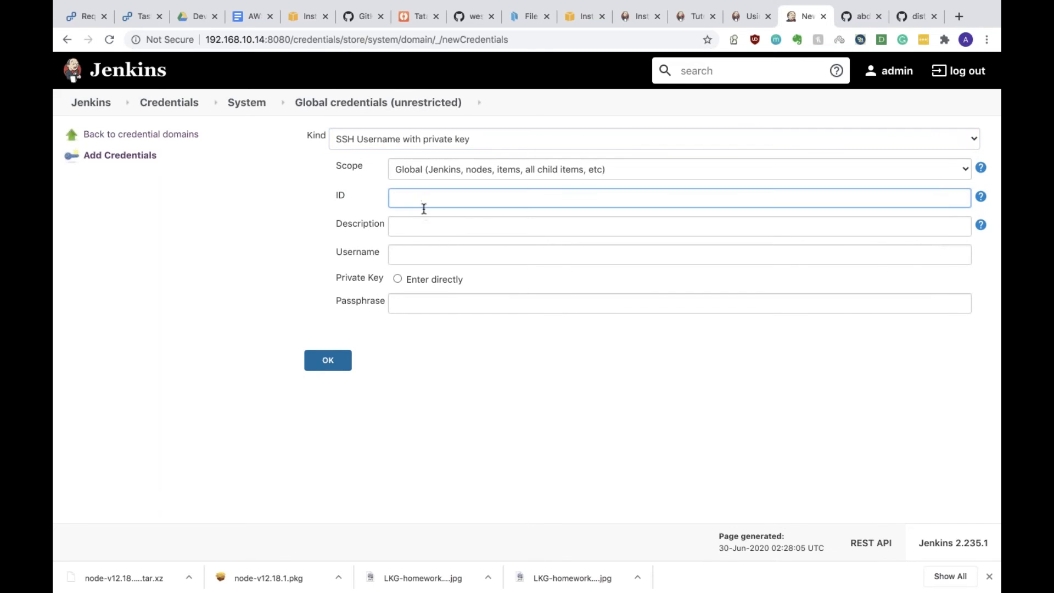
click(418, 231)
click(410, 259)
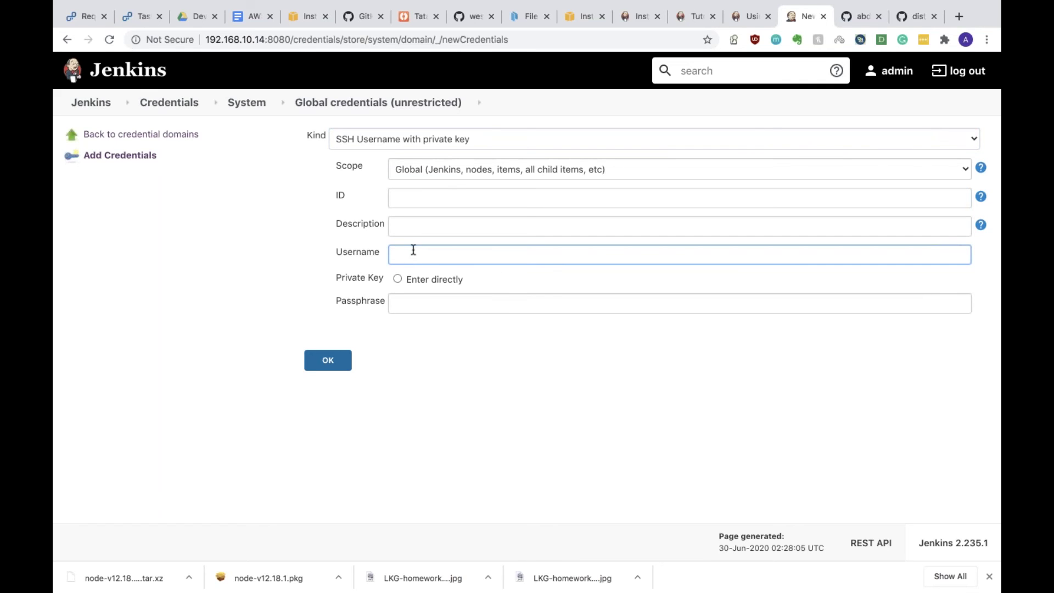
click(414, 300)
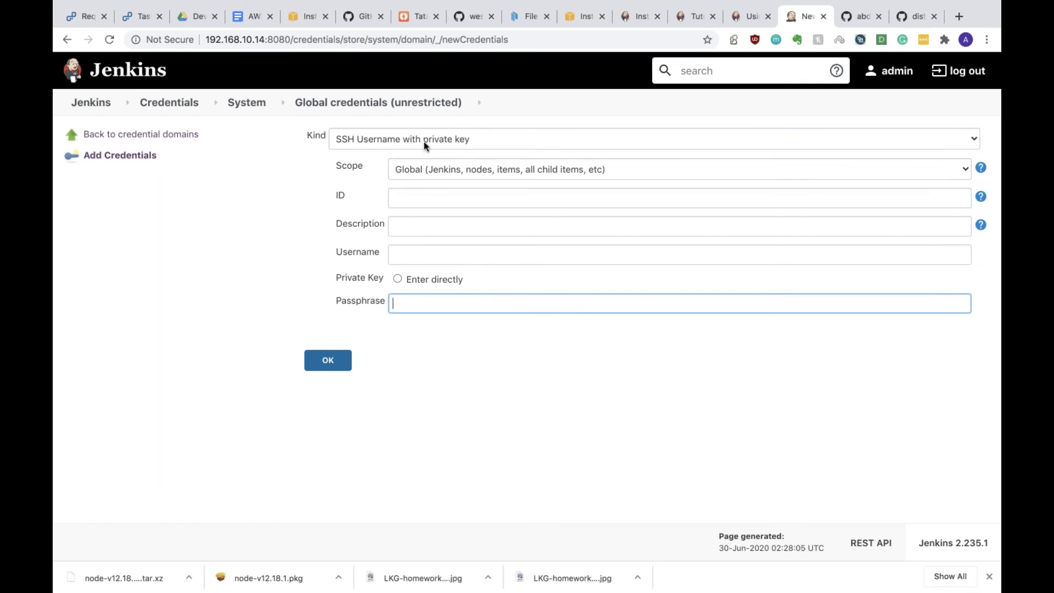
Step: Choose to enter the private key directly, open the empty key box, then switch to the Downloads desktop
click(397, 279)
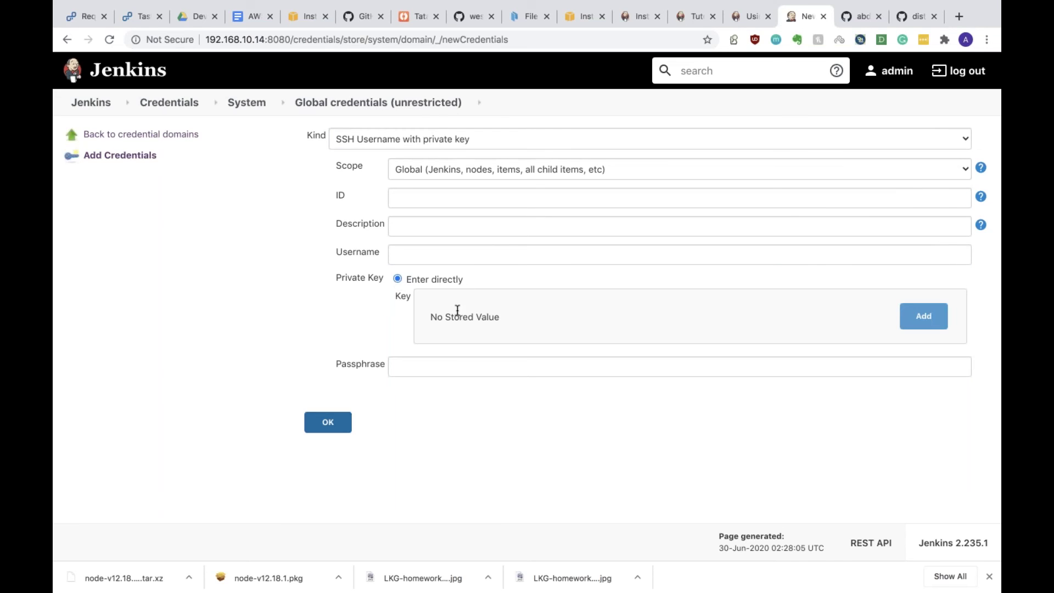
click(925, 321)
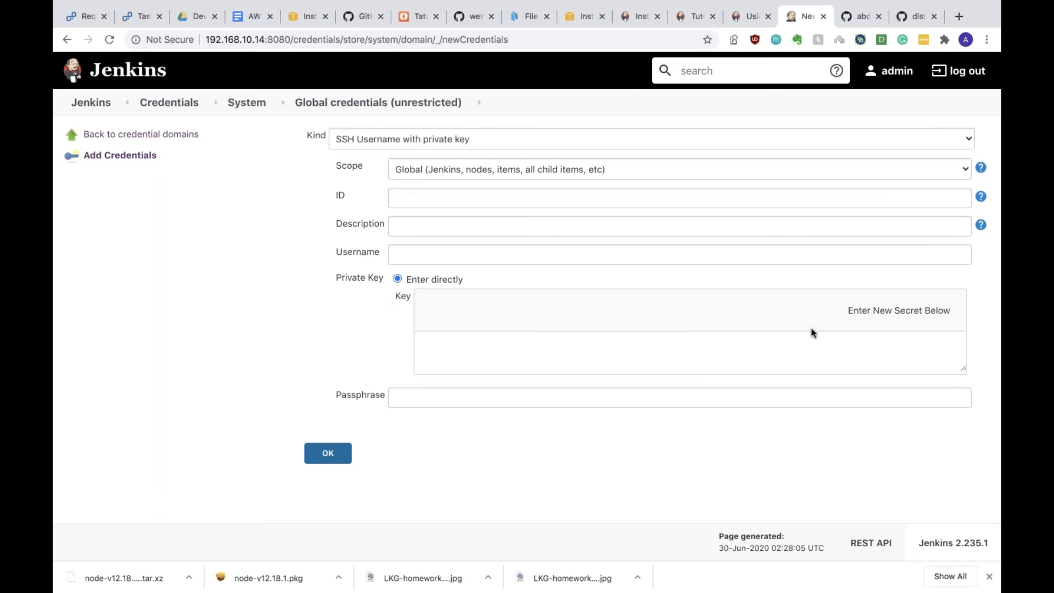
click(578, 355)
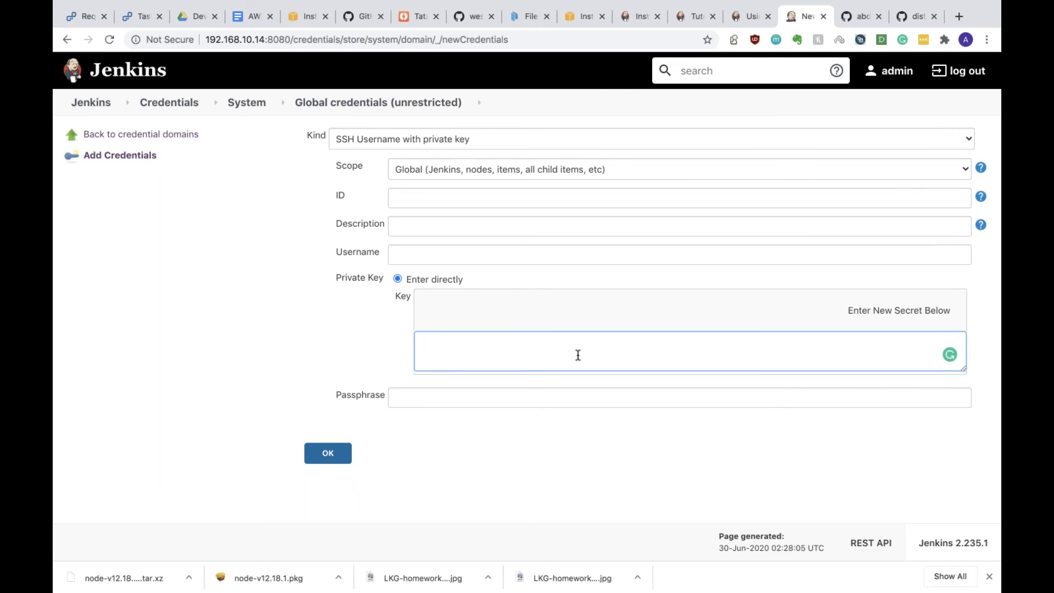
click(488, 402)
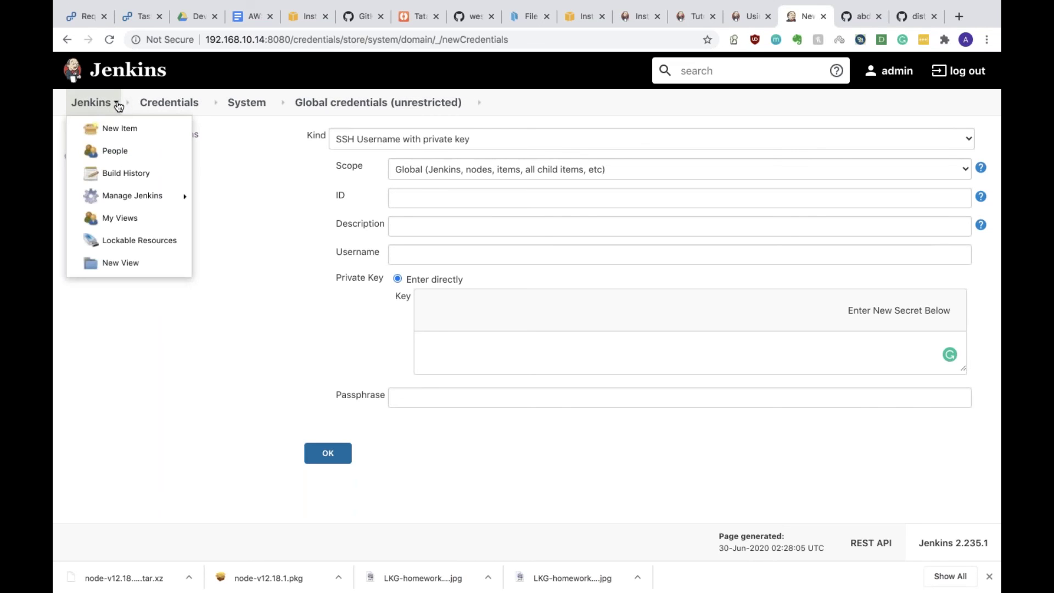
mouse_move(149, 199)
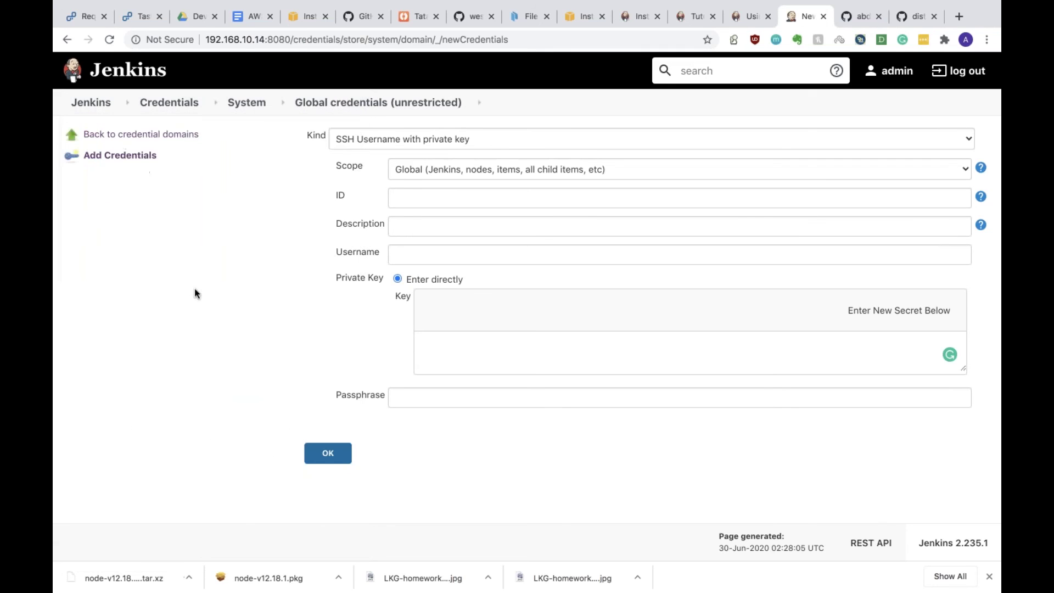
mouse_move(889, 4)
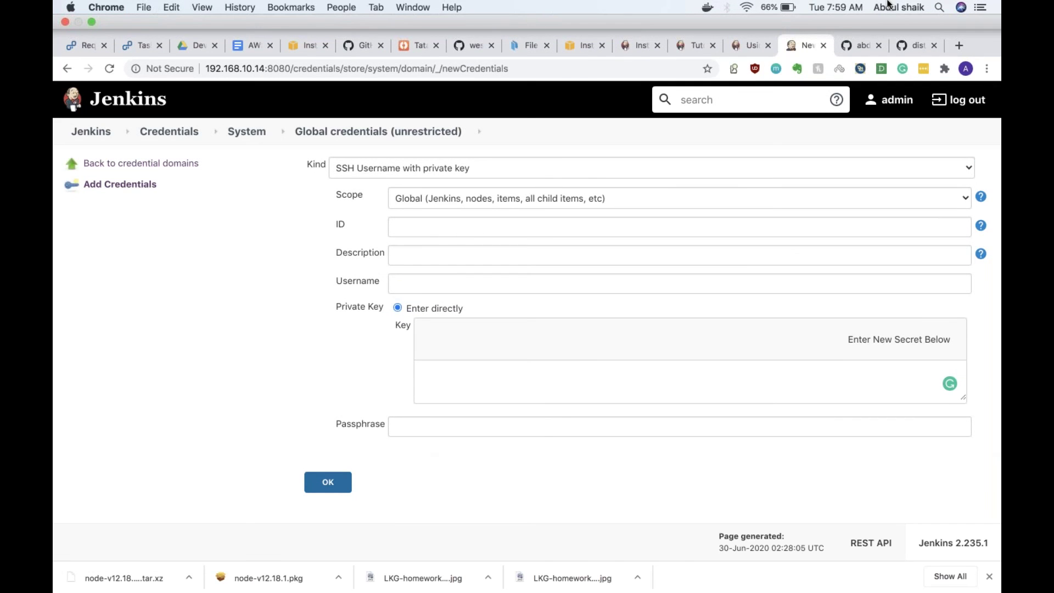
key(ctrl+Left)
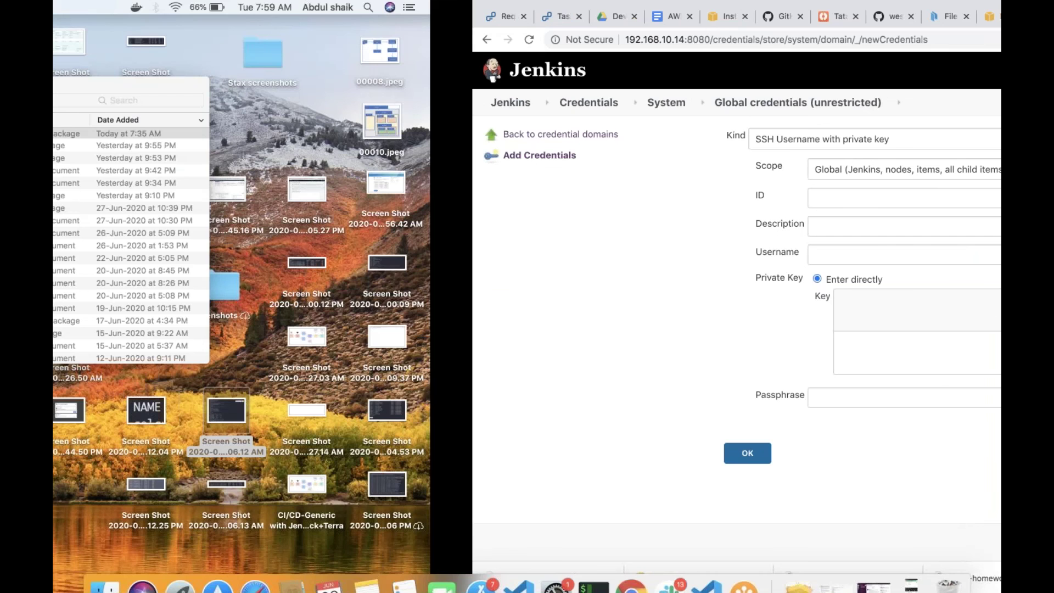